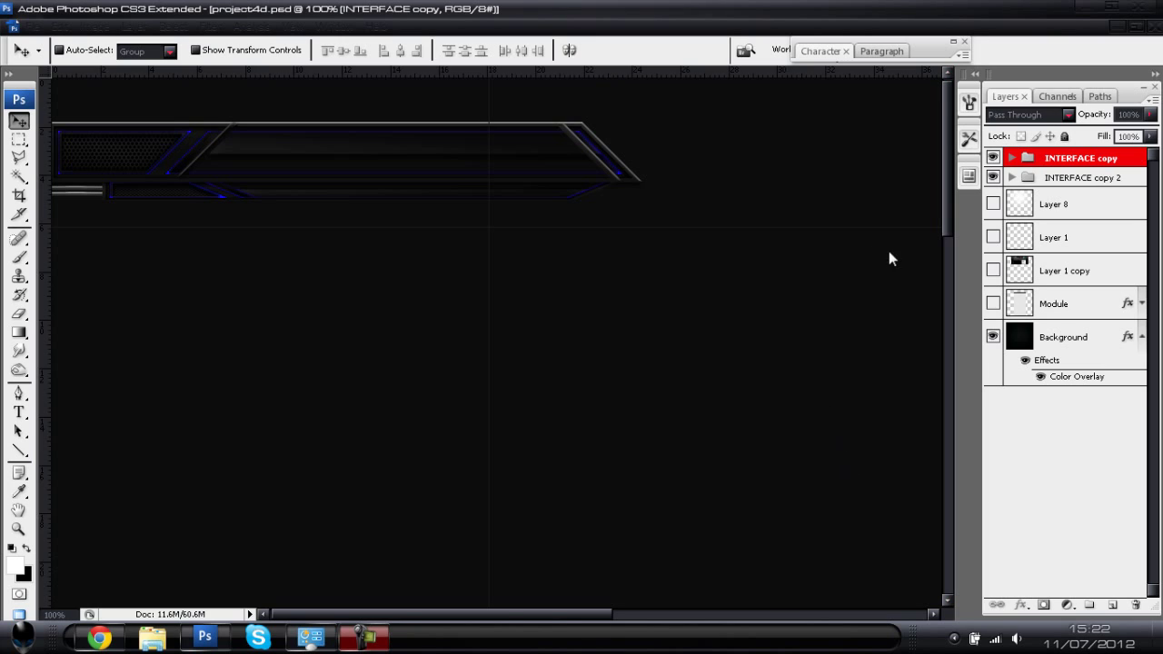
- Create a new layer above Layer 8 and outline the upper banner with a slanted-end Polygonal Lasso selection
click(1069, 214)
key(ctrl+shift+alt+n)
key(l)
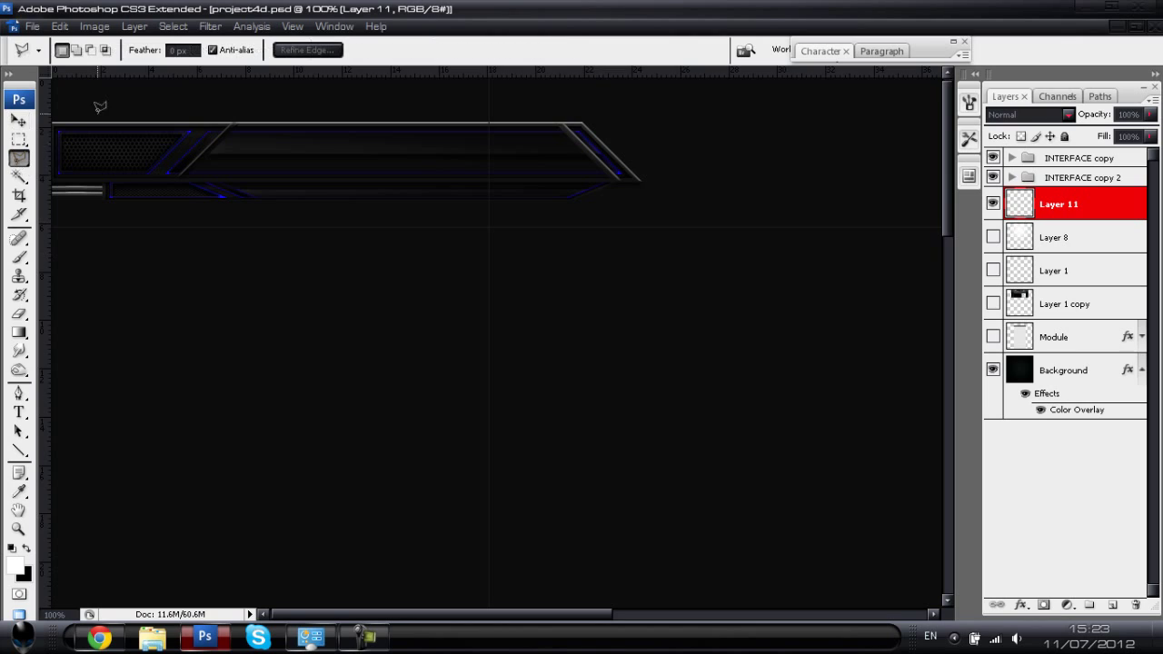
click(53, 121)
click(580, 121)
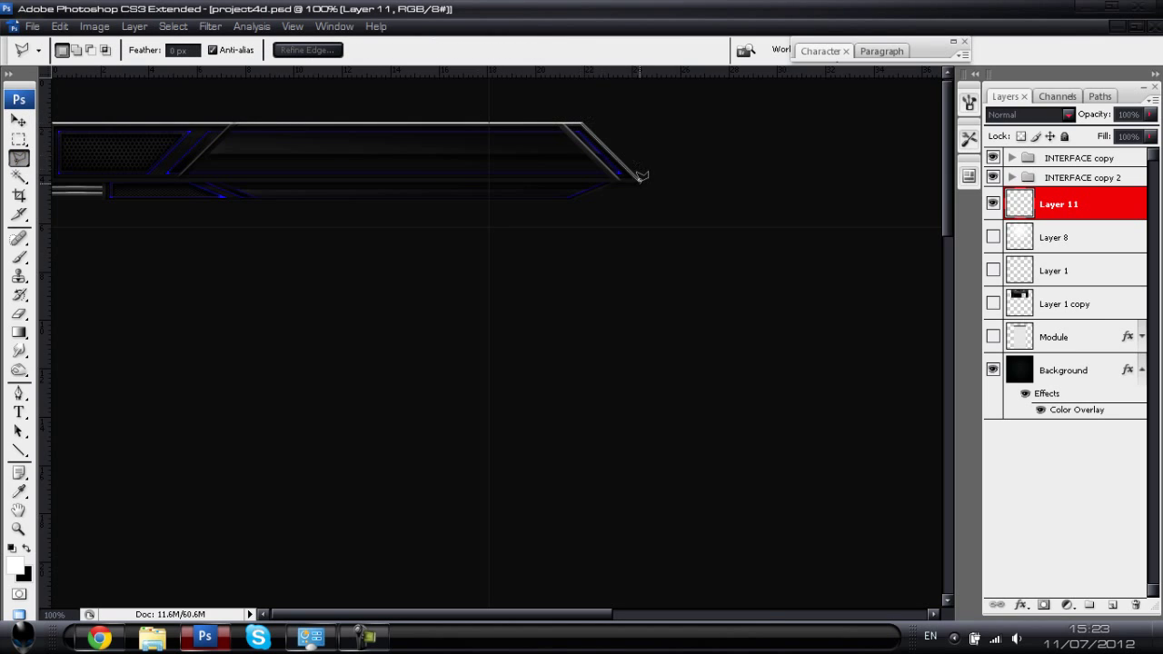
click(639, 179)
click(52, 121)
click(56, 117)
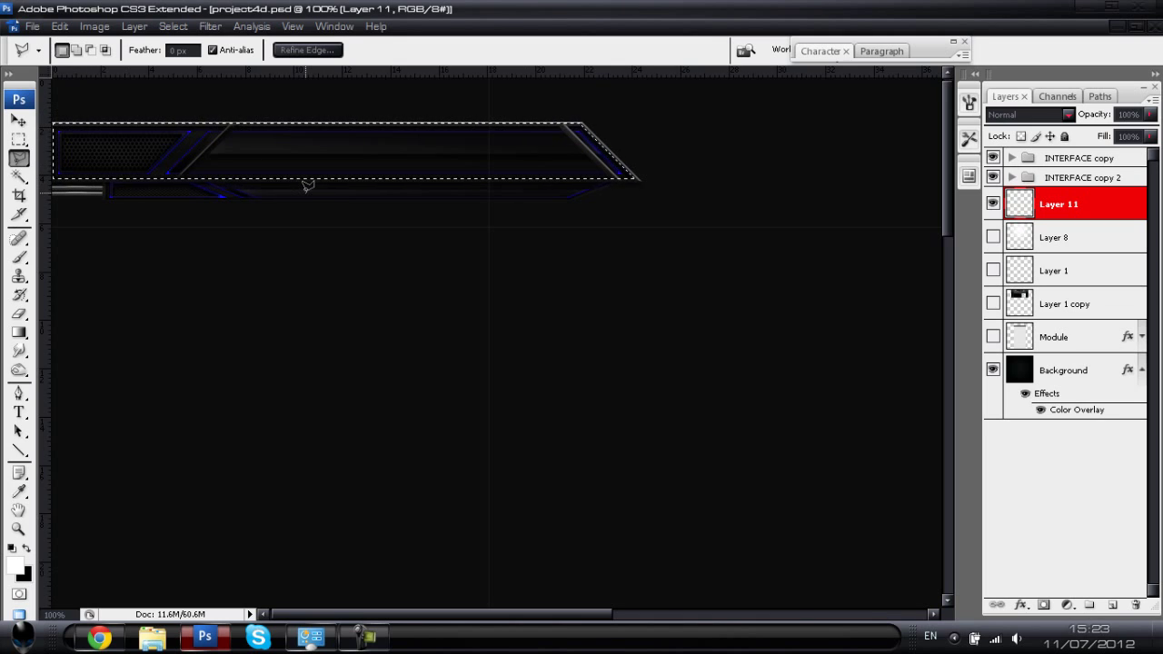
- Fill the banner-shaped selection with black, deselect it and move the shape down below the existing interface bars
key(x)
key(alt)
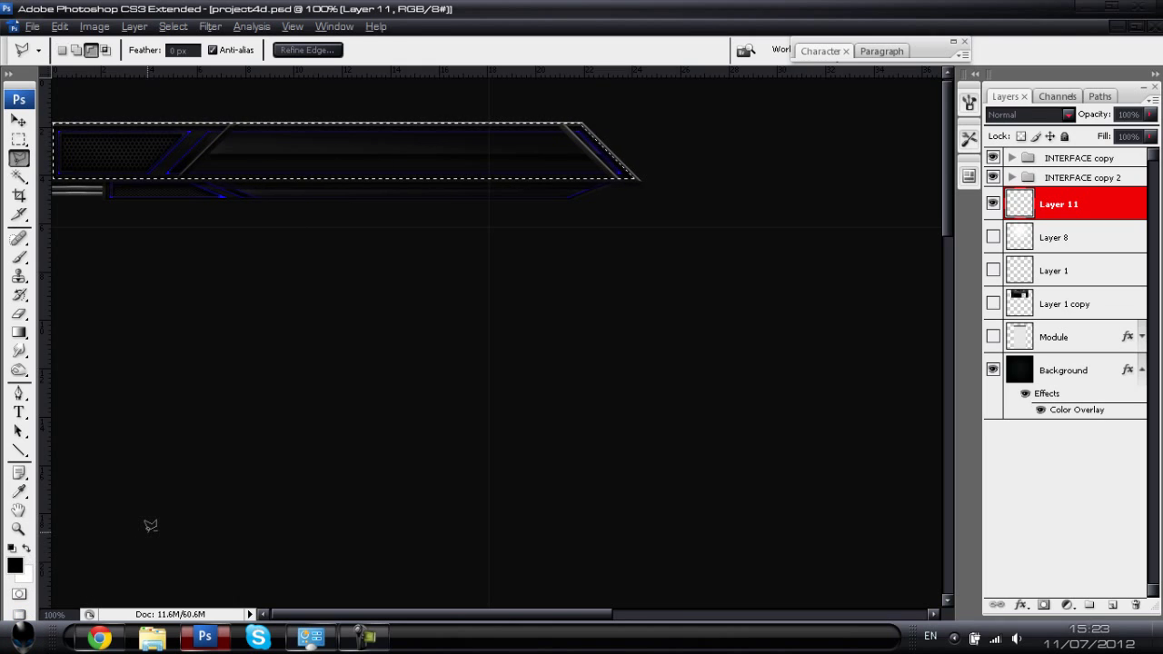
key(ctrl+d)
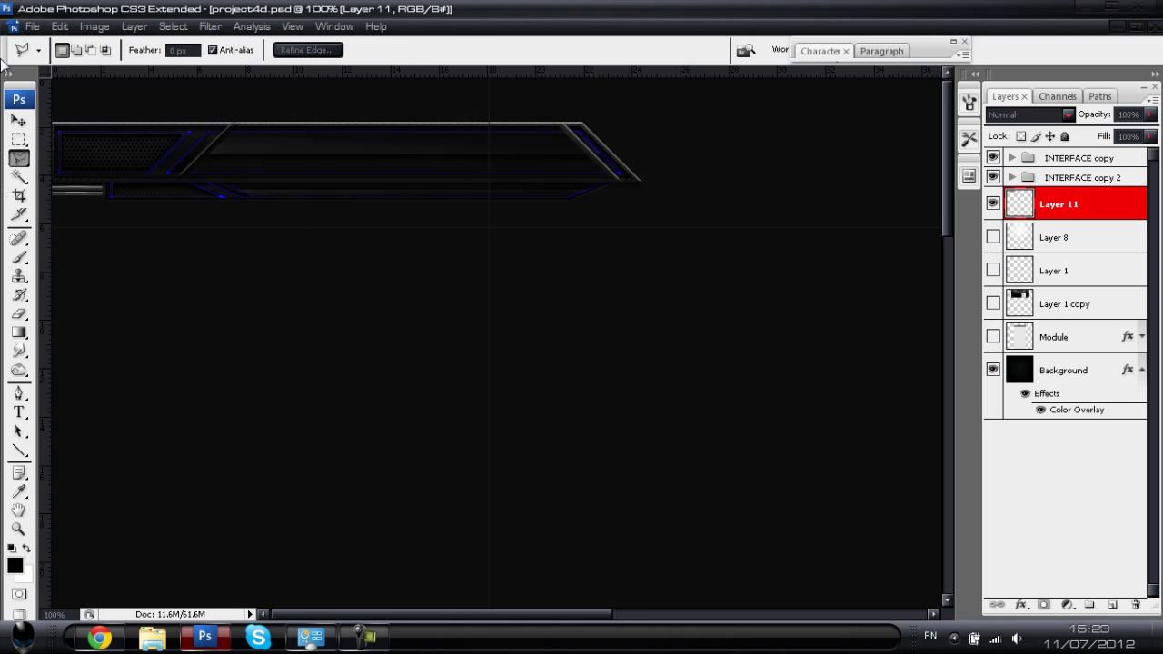
click(18, 120)
drag(405, 173, 401, 295)
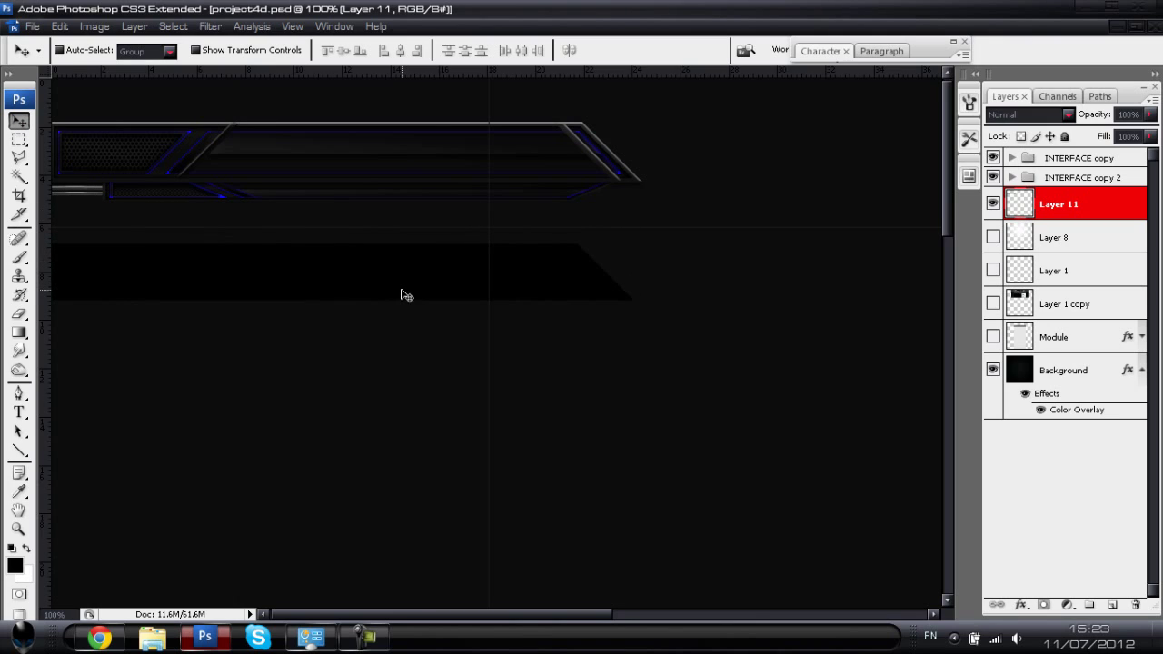
- Load Layer 11's shape as a selection and contract it by 4 pixels and again by 1 pixel
ctrl+click(1019, 208)
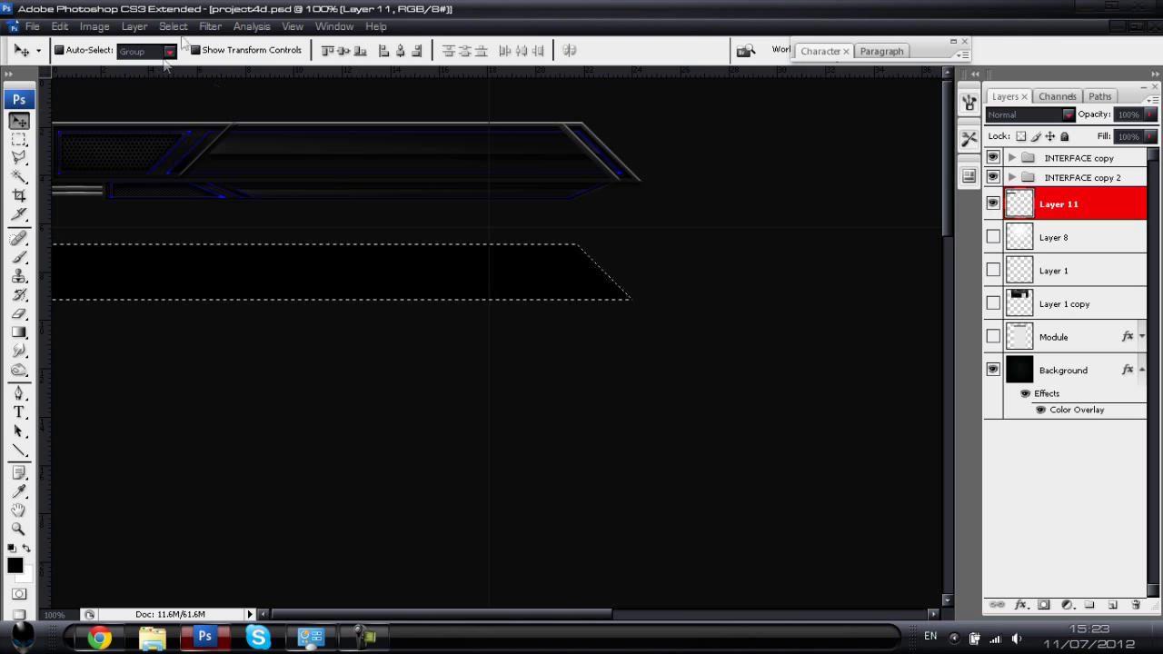
click(173, 26)
mouse_move(208, 207)
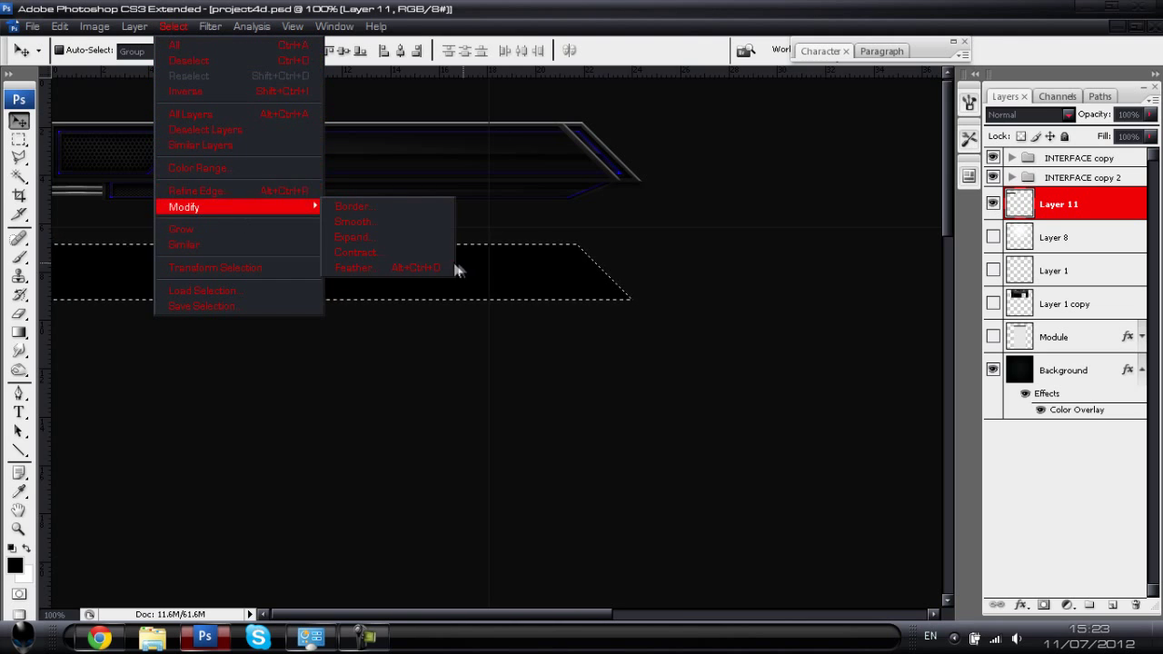
click(354, 251)
text(4)
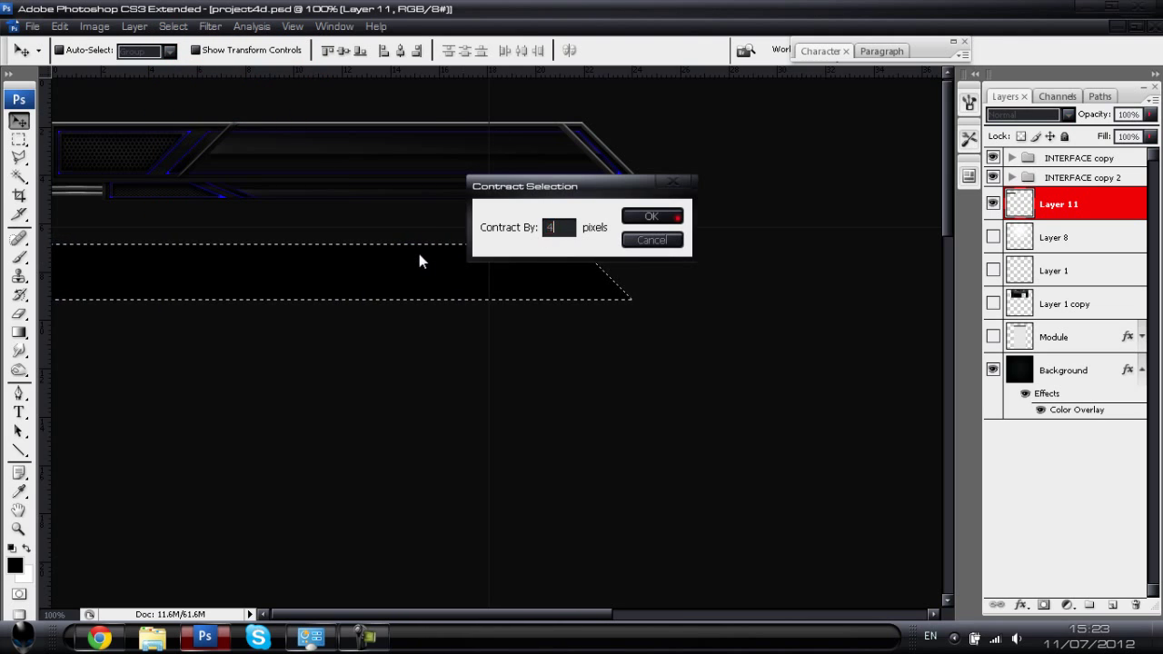
key(Return)
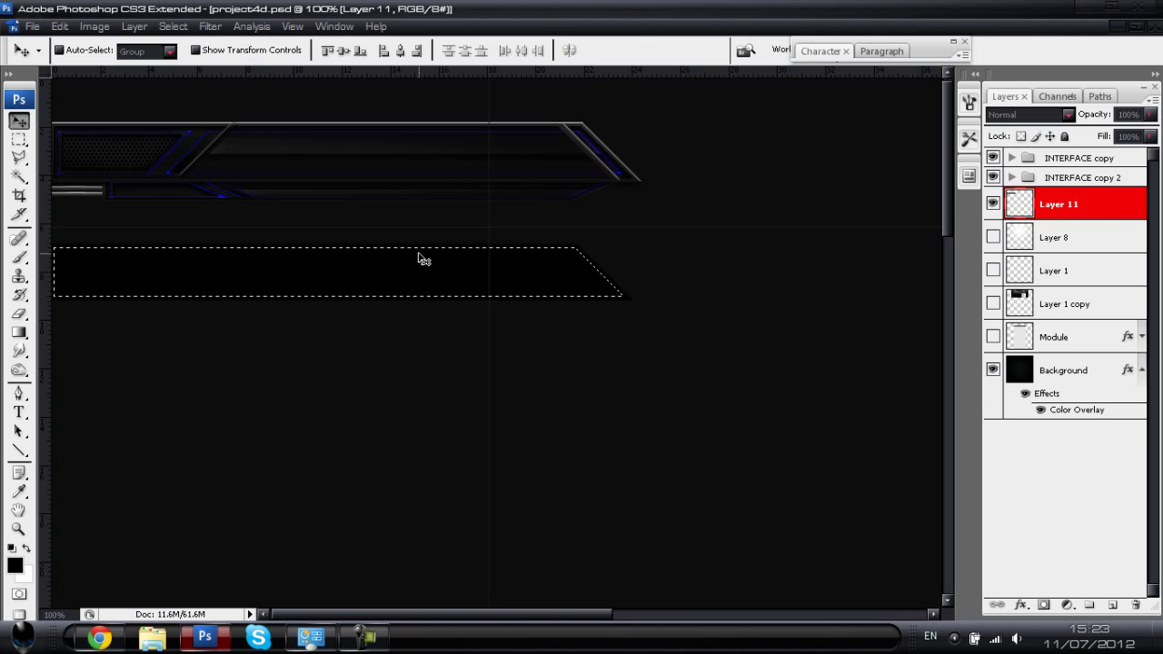
click(172, 27)
mouse_move(221, 207)
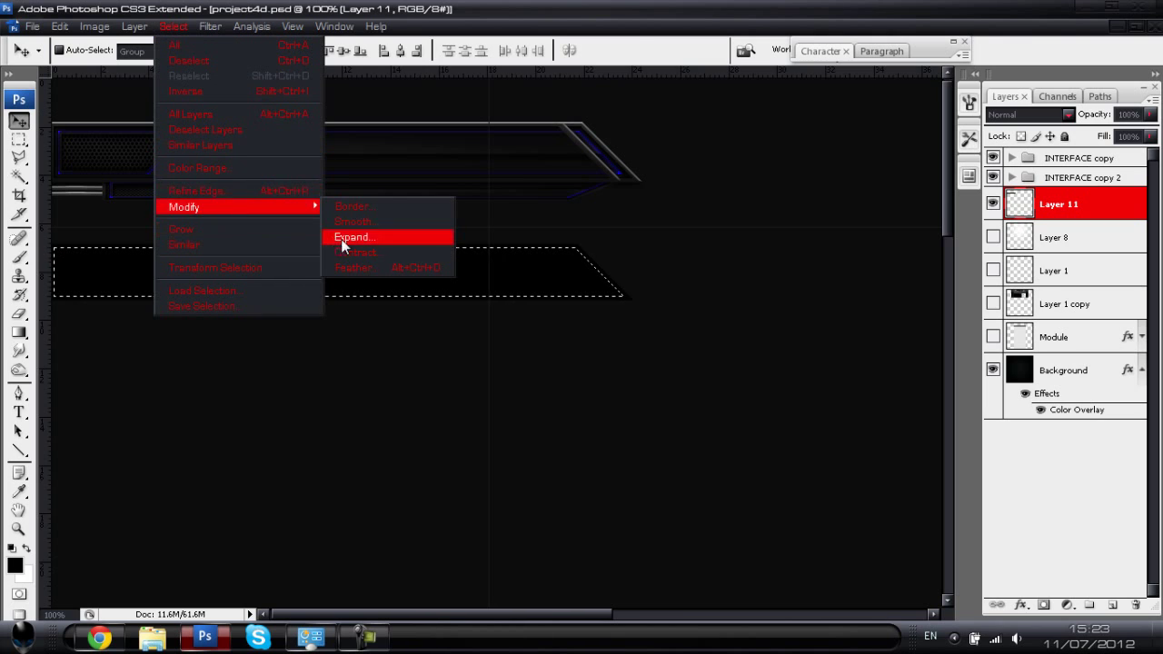
click(350, 252)
text(1)
key(Return)
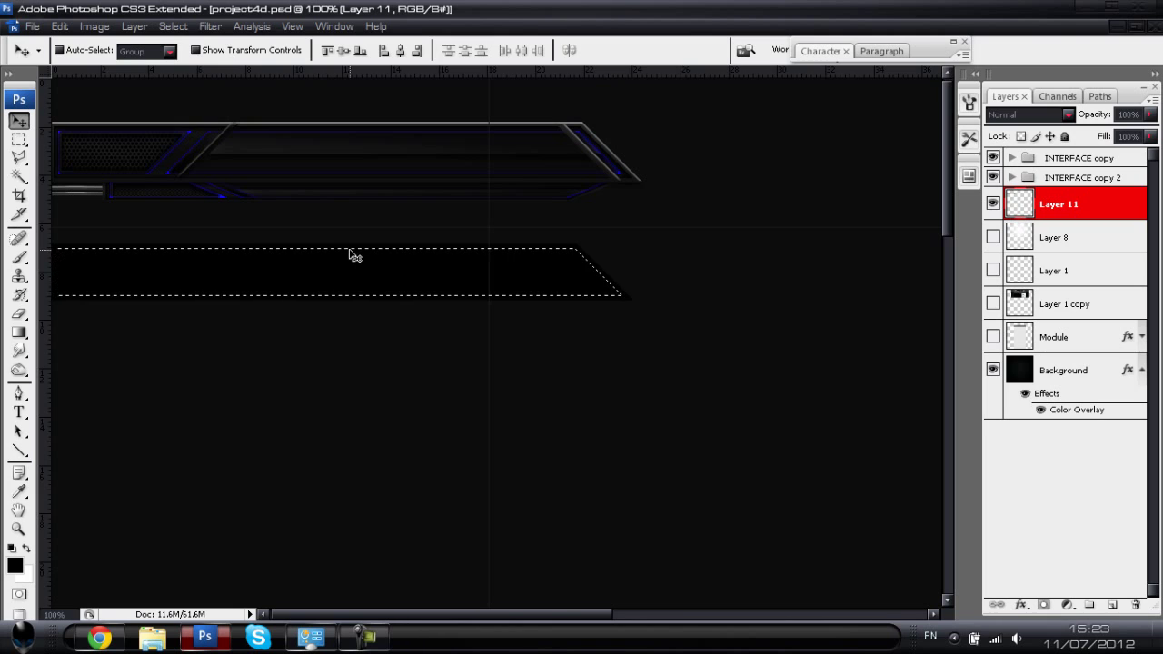
- Fill the contracted selection with black on a new layer above Layer 11 and deselect it
key(ctrl+shift+n)
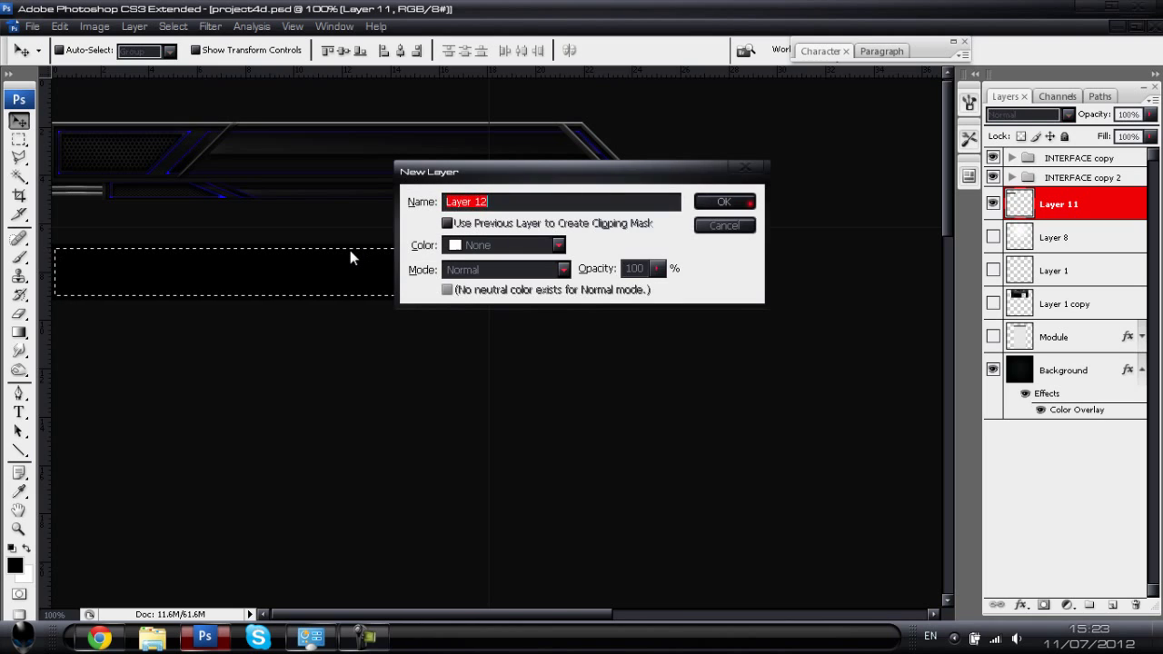
key(Return)
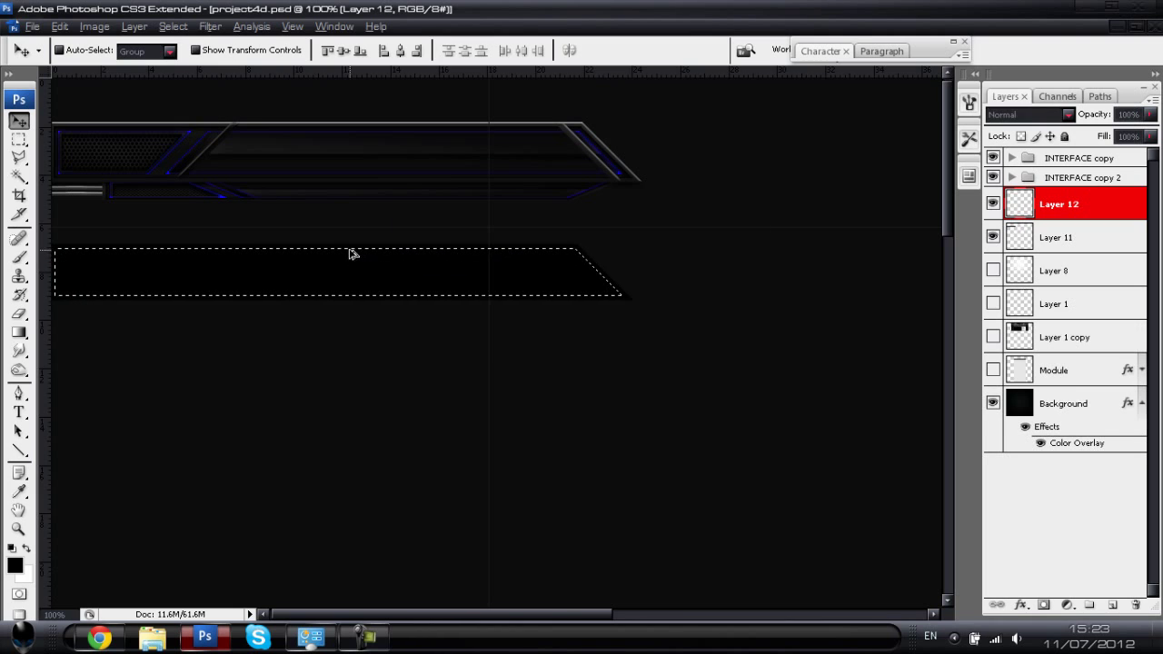
key(ctrl+d)
- Give Layer 12 a color overlay using the dark color sampled from the upper banner's interior
double_click(1120, 206)
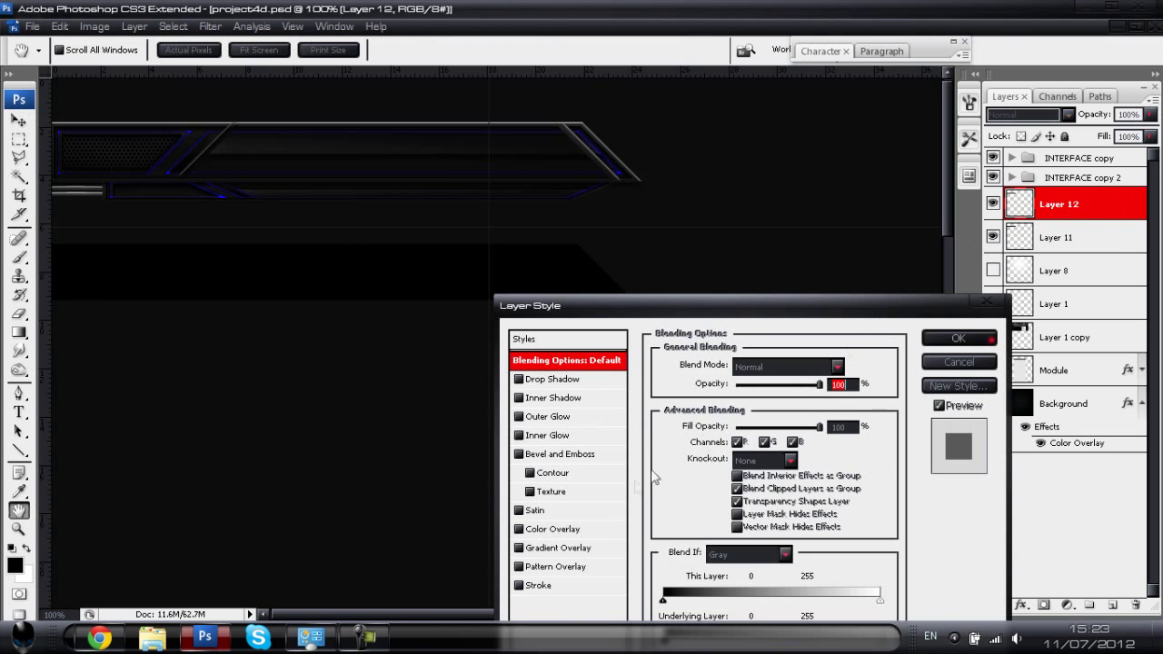
click(555, 529)
click(832, 364)
click(404, 158)
click(398, 158)
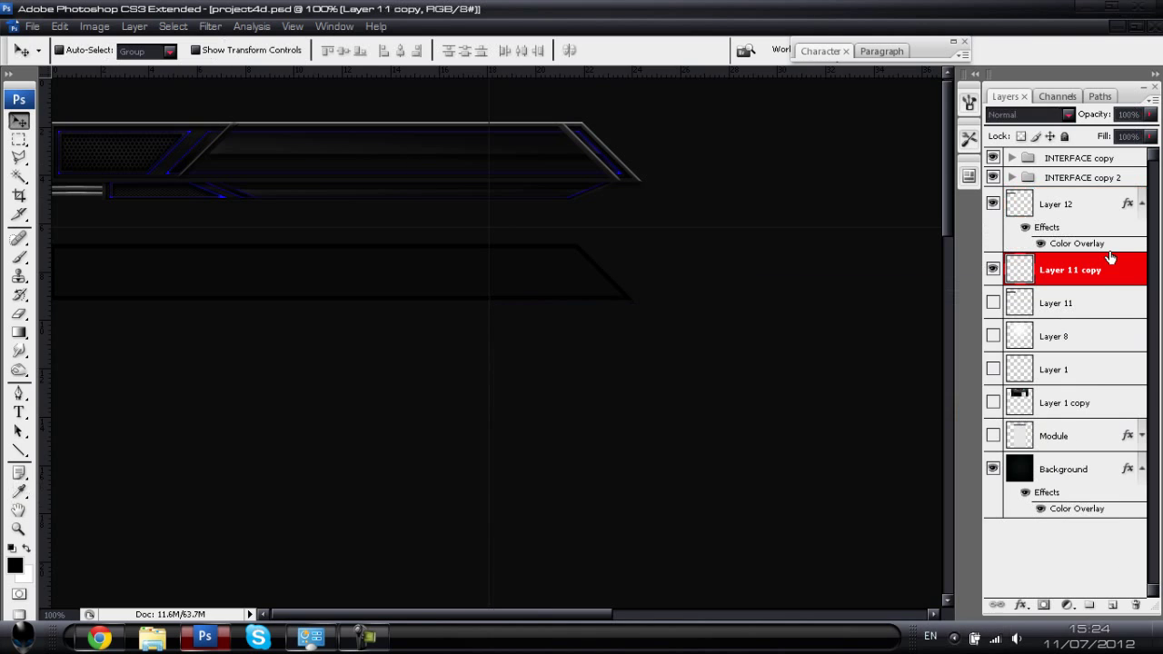
- Give Layer 11 copy a #050505 color overlay at 96% opacity and enable a black-to-white gradient overlay
double_click(1104, 264)
click(549, 529)
click(836, 366)
drag(800, 519, 741, 538)
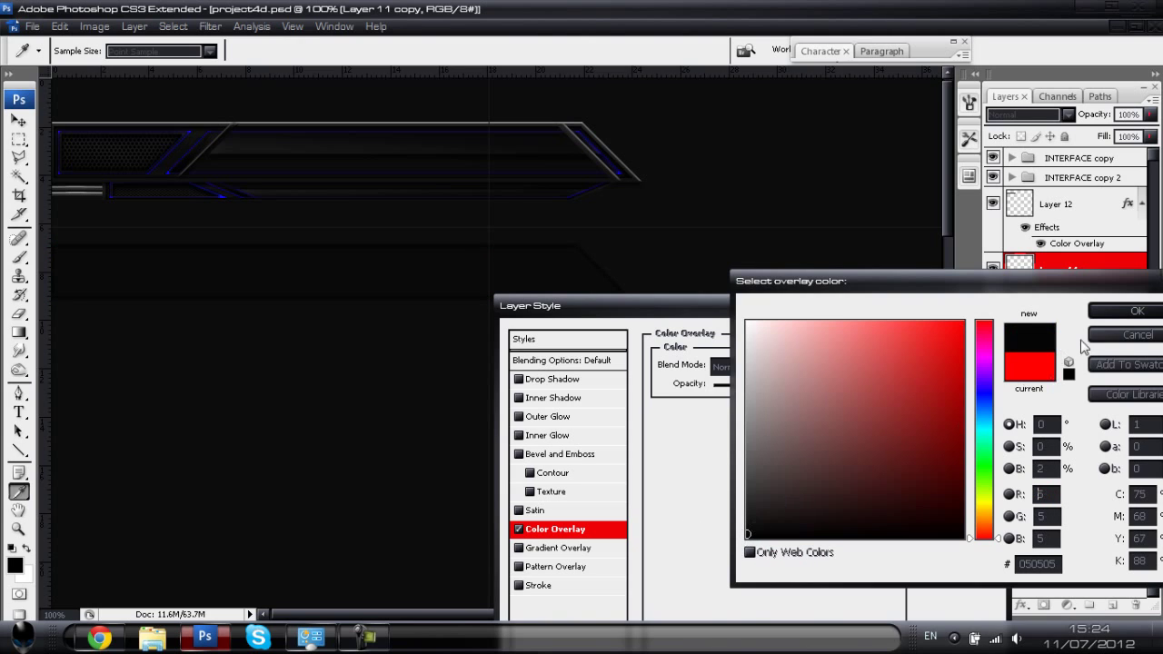
click(1101, 314)
click(557, 547)
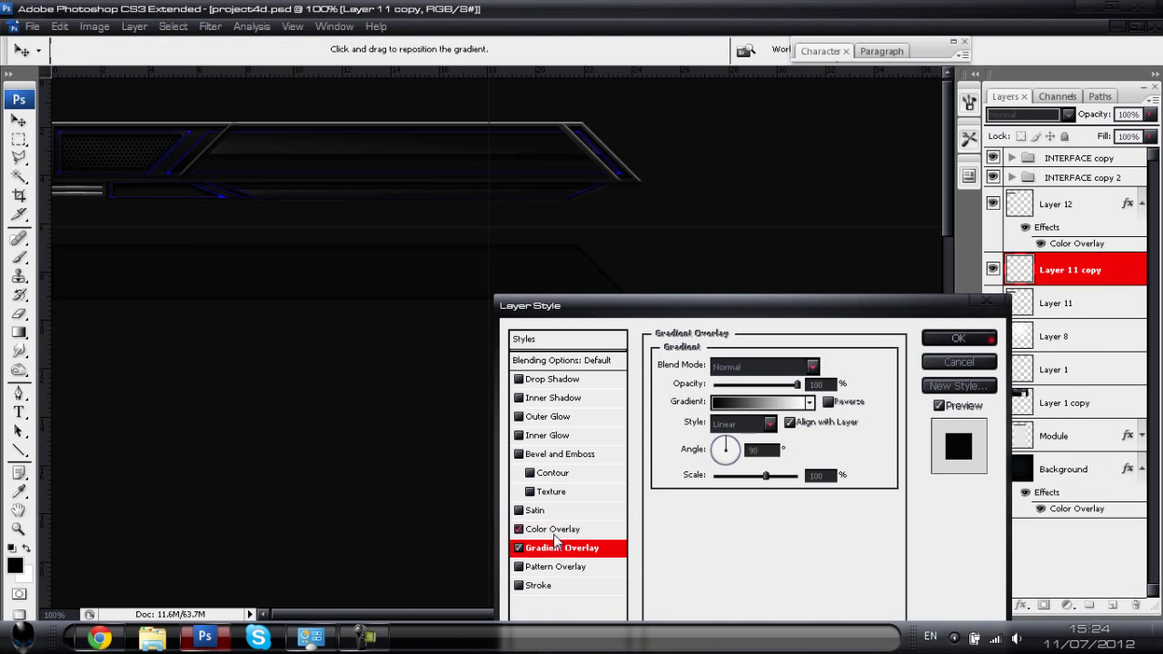
click(554, 530)
drag(798, 388, 795, 392)
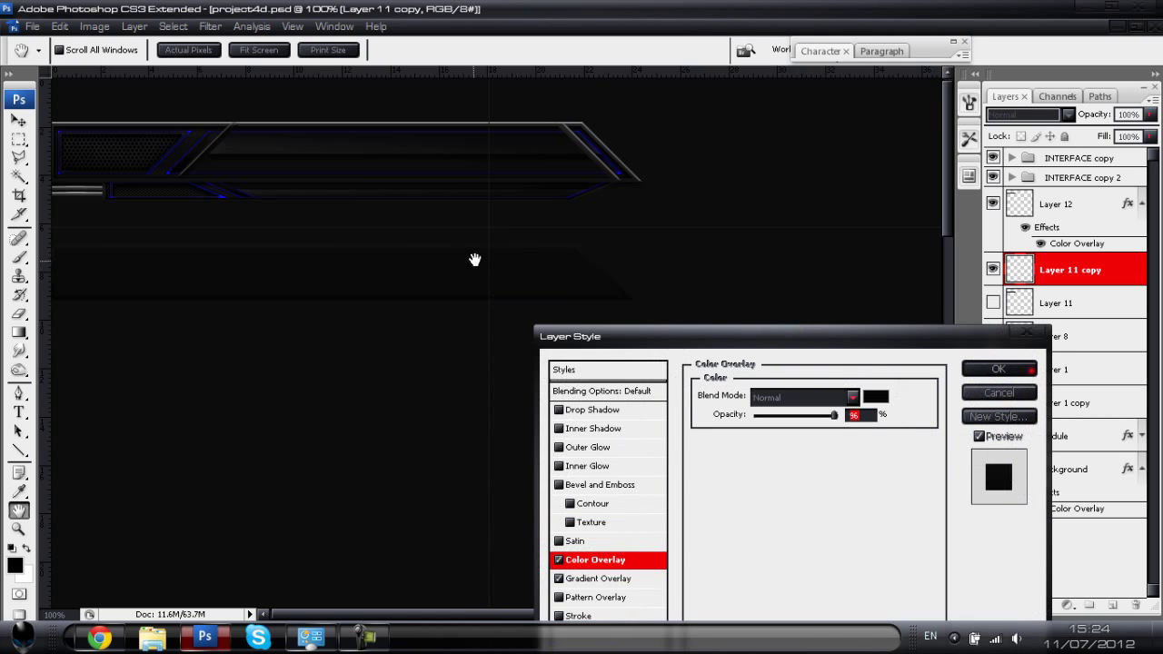
- Add an Inner Bevel to Layer 11 copy with the Chisel Hard technique, 2 px size and 1% depth
click(593, 488)
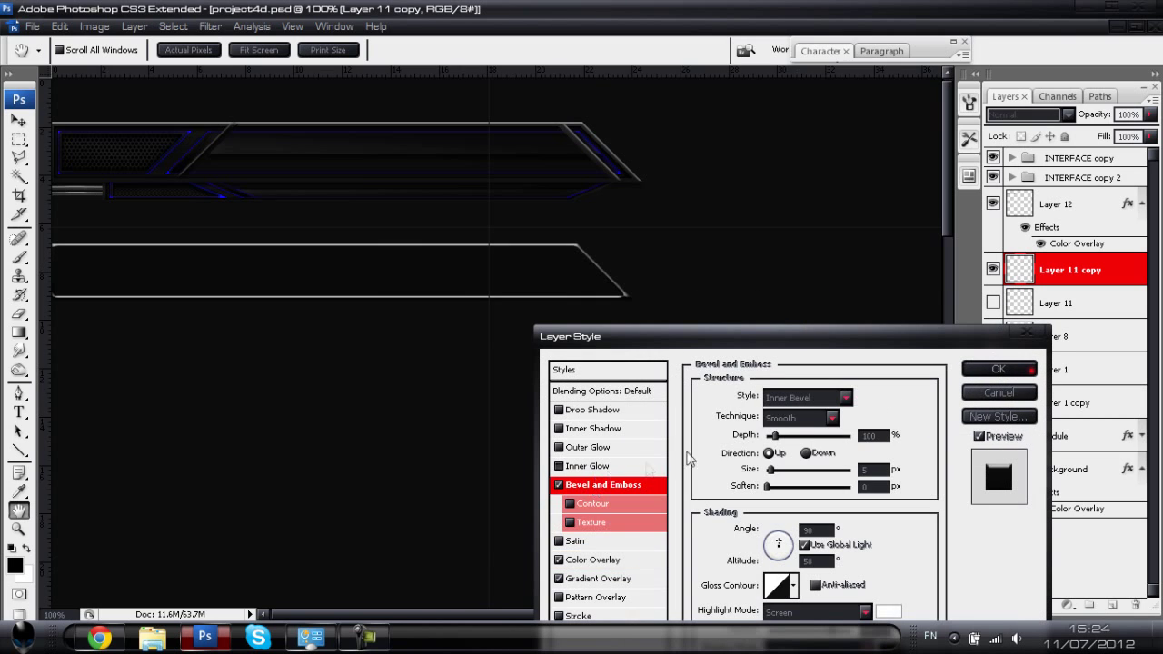
click(845, 397)
click(791, 414)
click(813, 418)
click(800, 448)
click(772, 470)
drag(773, 476, 767, 438)
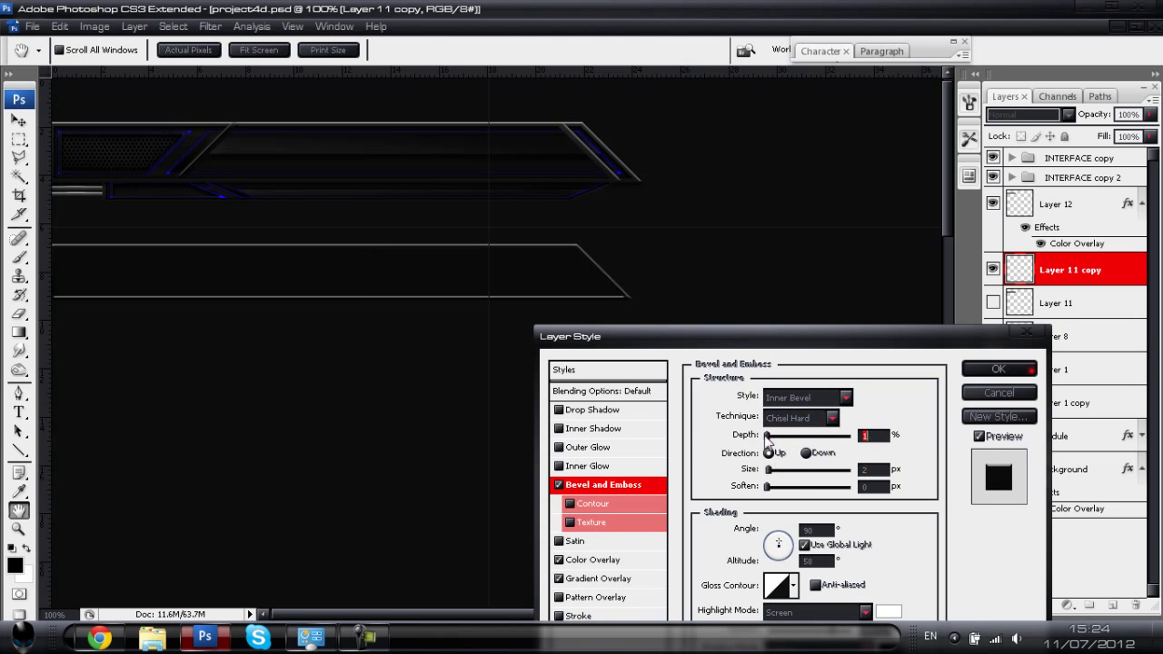
- Set the bevel's highlight opacity to 52%, its depth to 42% and its size to 9 px
drag(921, 340, 956, 278)
mouse_move(864, 570)
mouse_down()
mouse_move(830, 575)
mouse_move(844, 573)
mouse_up()
drag(821, 285, 892, 282)
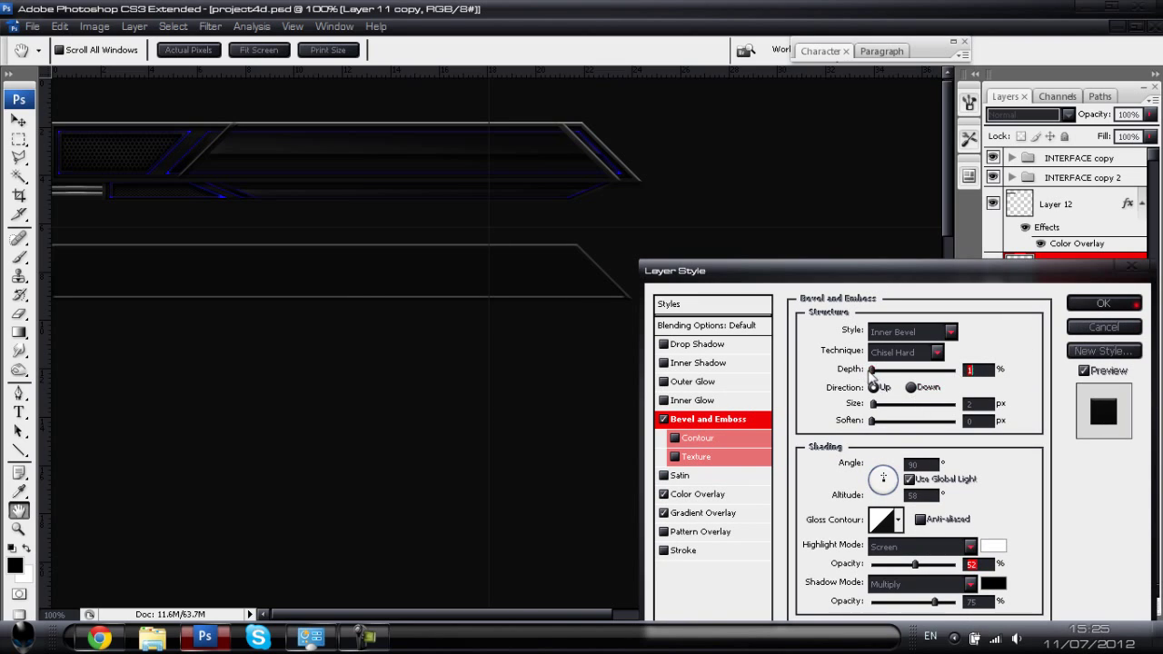
drag(877, 376, 877, 377)
click(872, 421)
drag(872, 404, 831, 392)
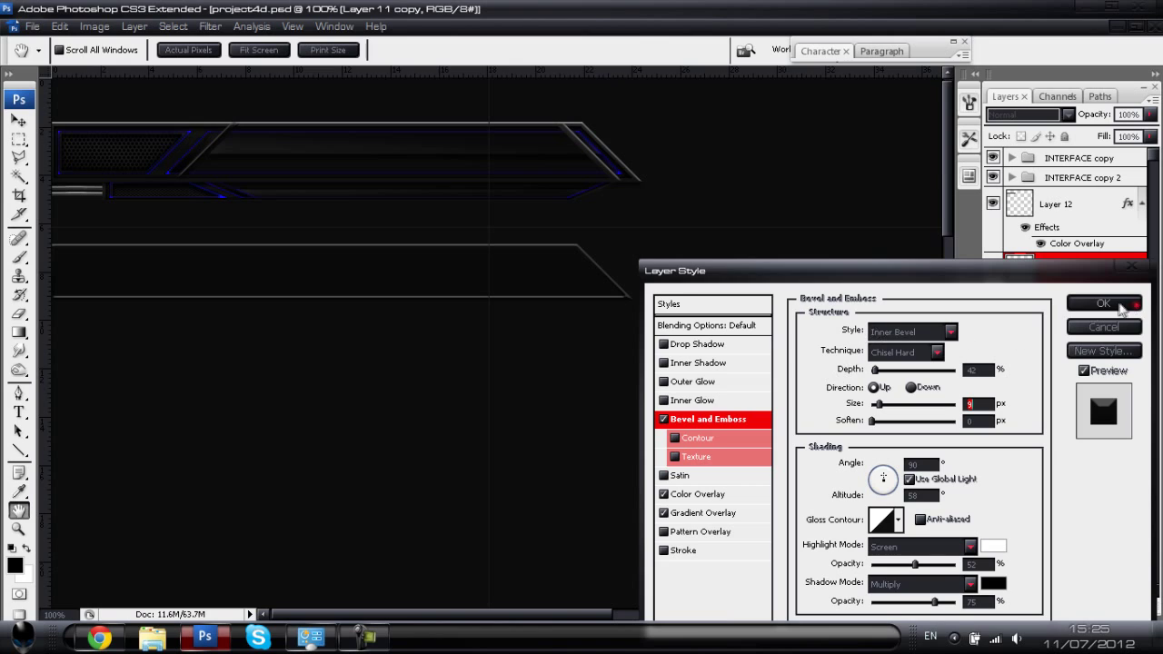
- Add a drop shadow with a reduced size to Layer 11 copy and apply the layer style
click(695, 345)
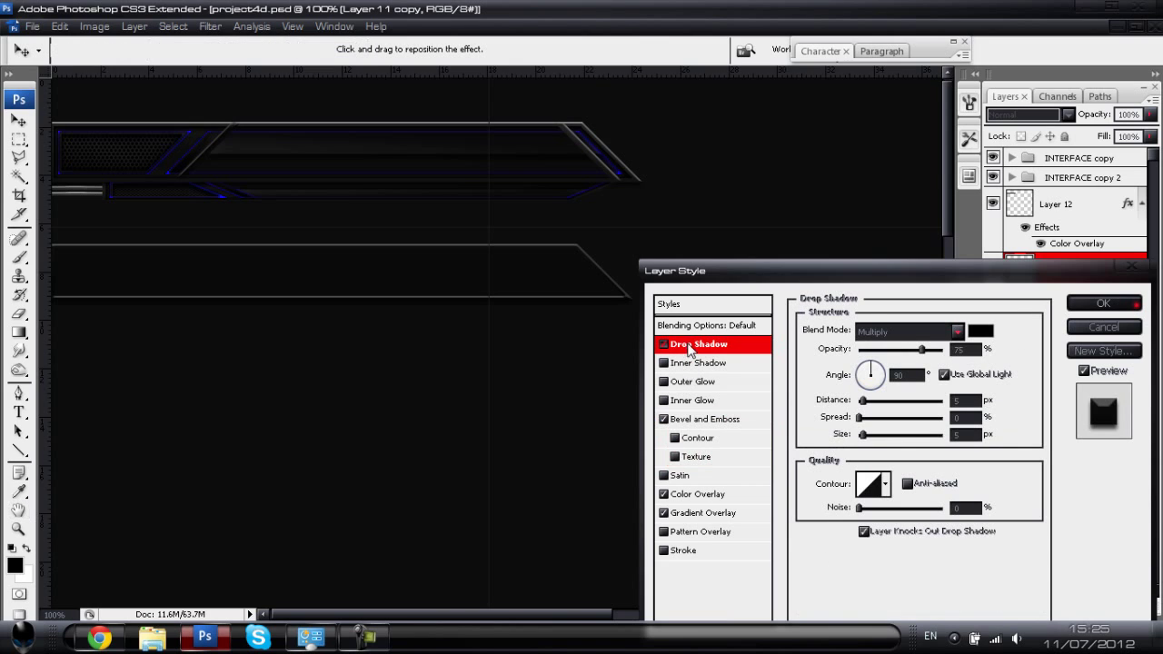
drag(864, 436, 859, 438)
click(1103, 304)
- Load Layer 12's shape as a selection and contract it by 4 pixels
click(1018, 205)
click(994, 204)
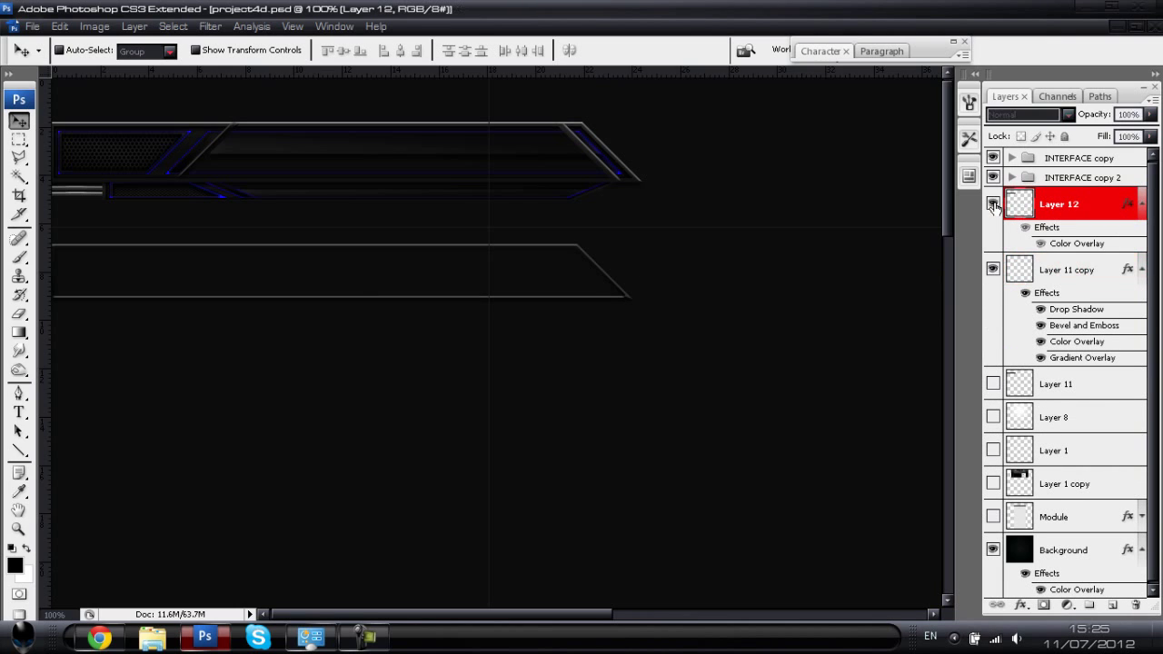
click(994, 205)
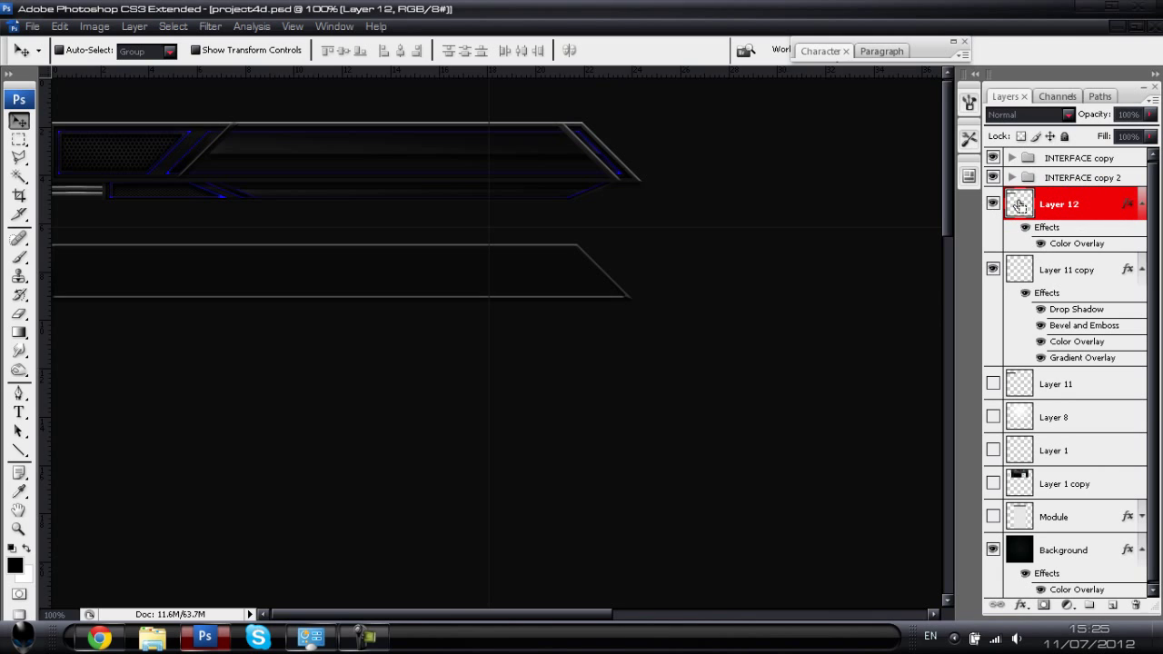
ctrl+click(1020, 205)
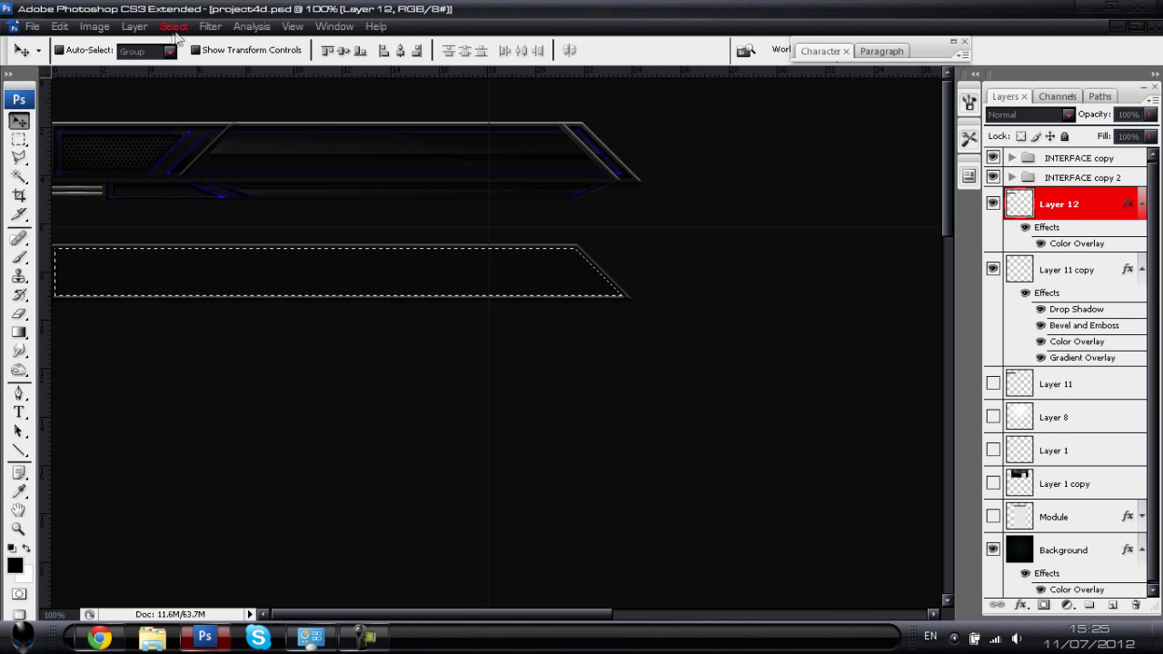
click(173, 27)
mouse_move(205, 208)
click(414, 246)
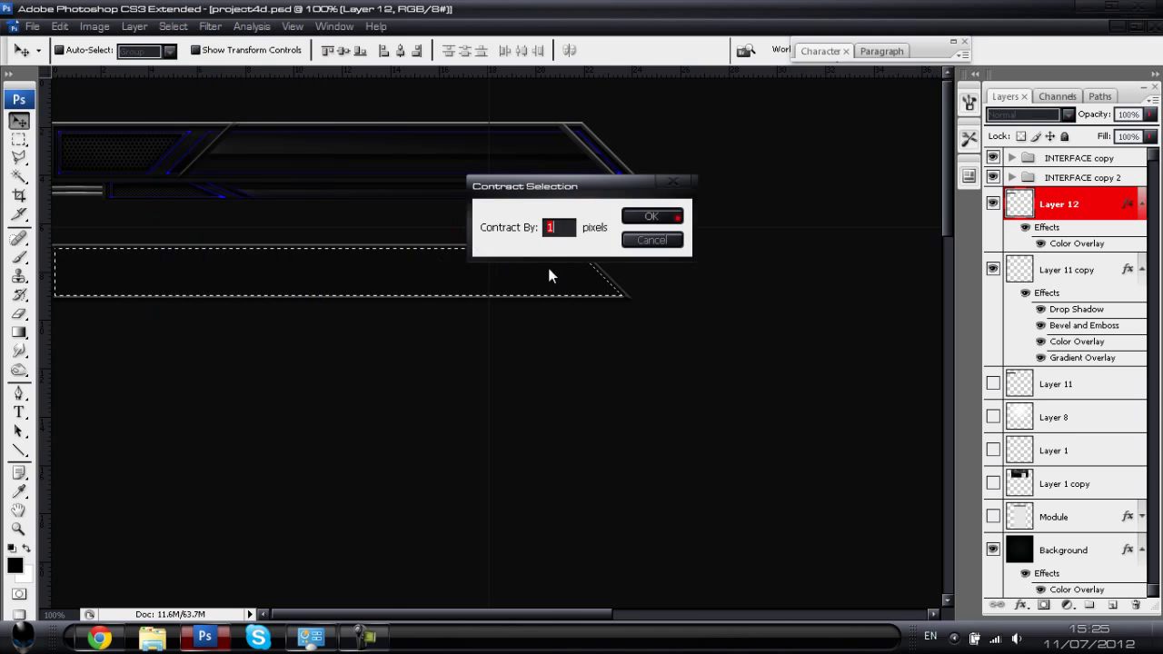
text(4)
key(Return)
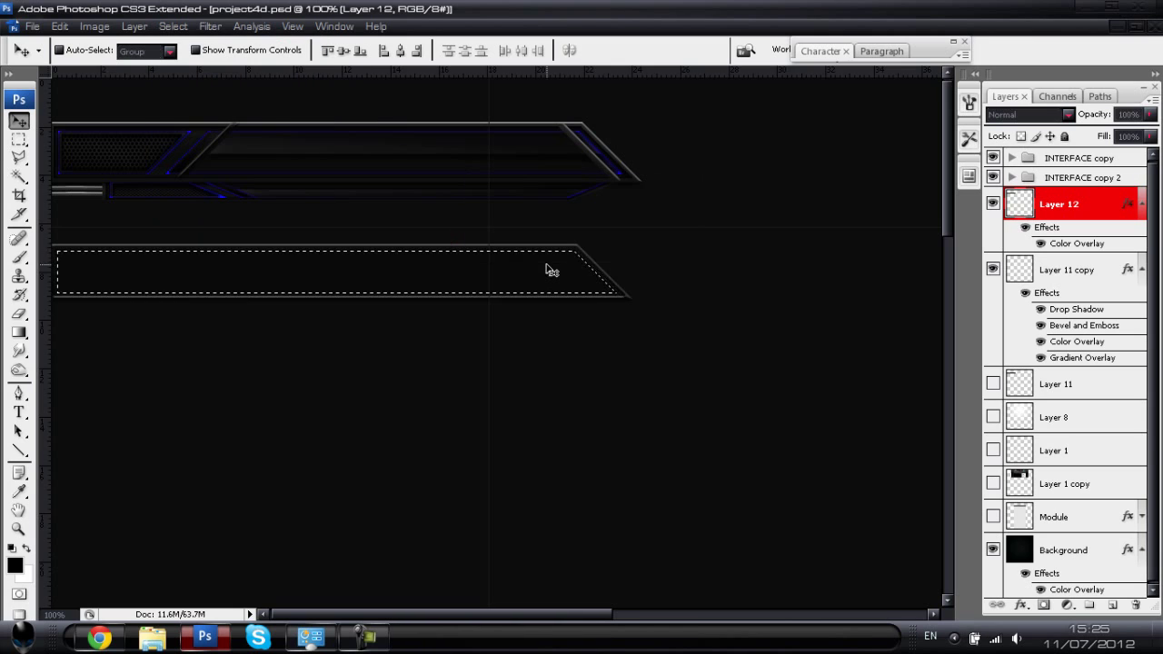
- Fill the inset selection with black on a new layer above Layer 12 and deselect it
key(ctrl+shift+n)
key(Return)
key(alt+BackSpace)
key(ctrl+d)
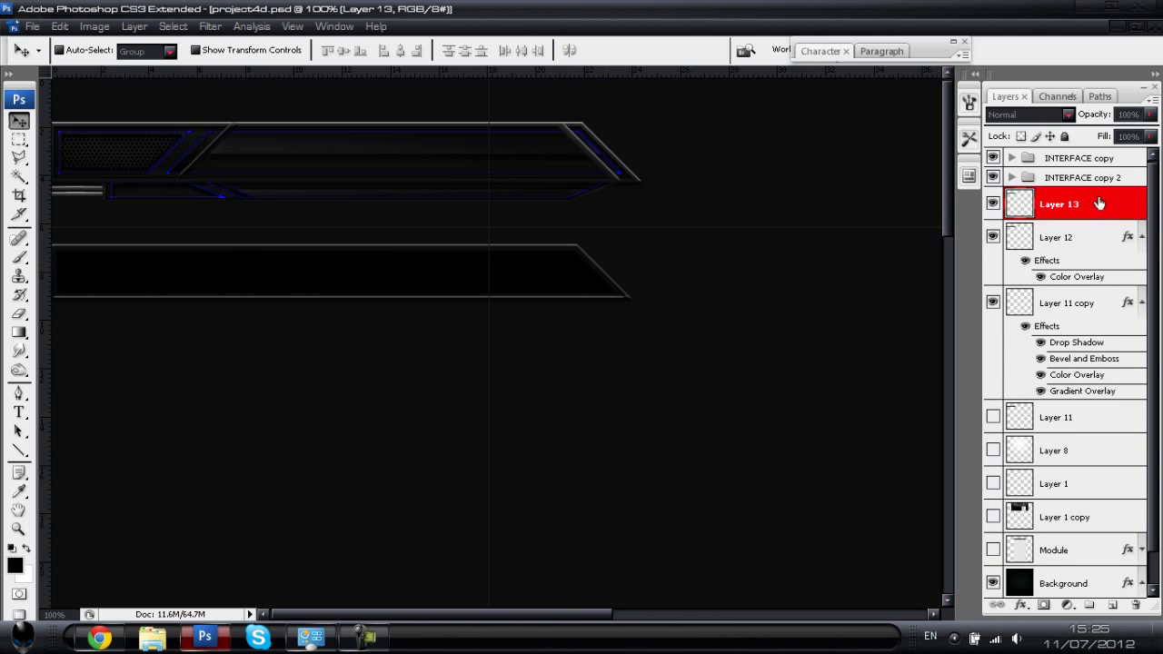
- Add an inner glow to Layer 13 and sample its colour, #0c0aff, from the blue edge of the upper banner
double_click(1099, 203)
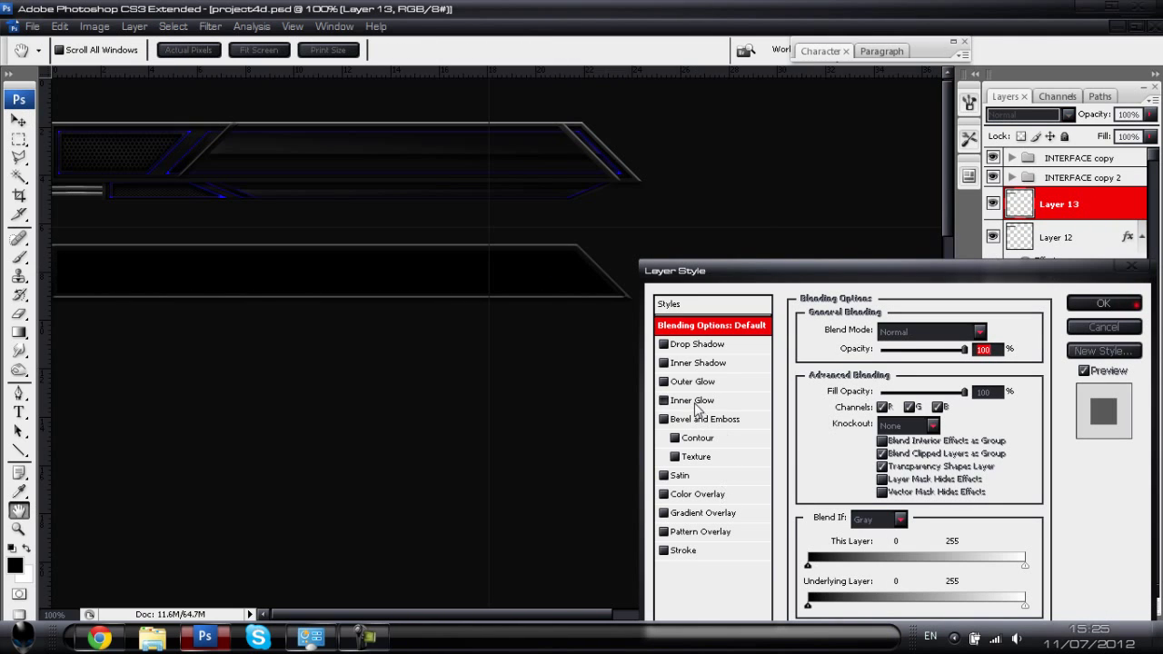
click(694, 400)
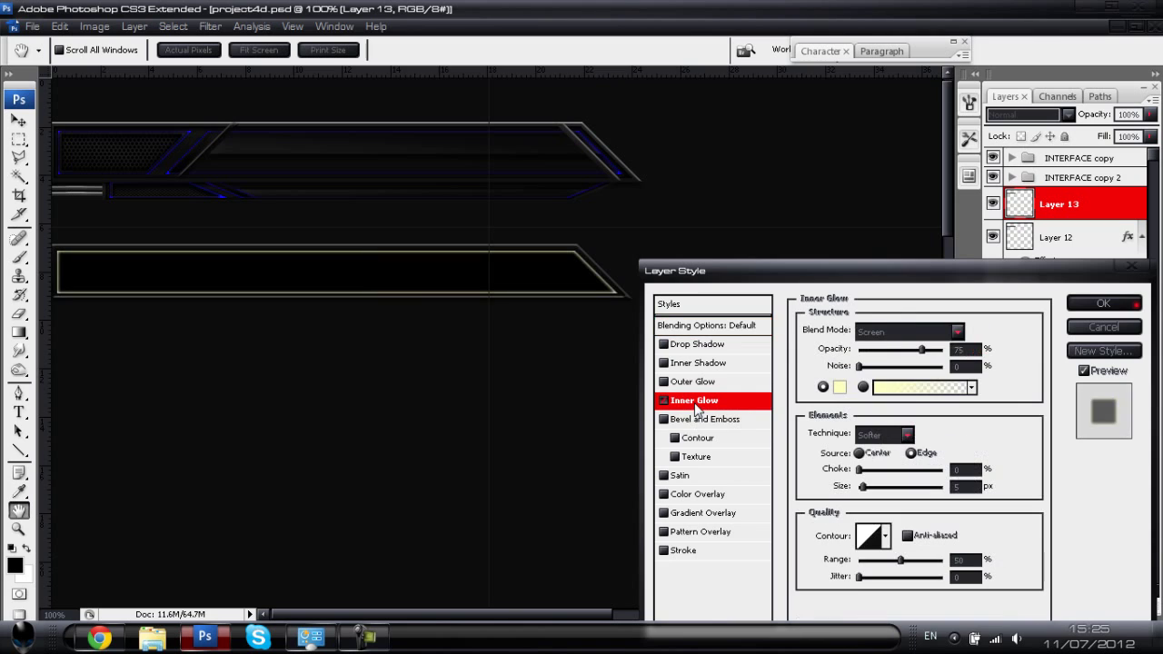
click(839, 387)
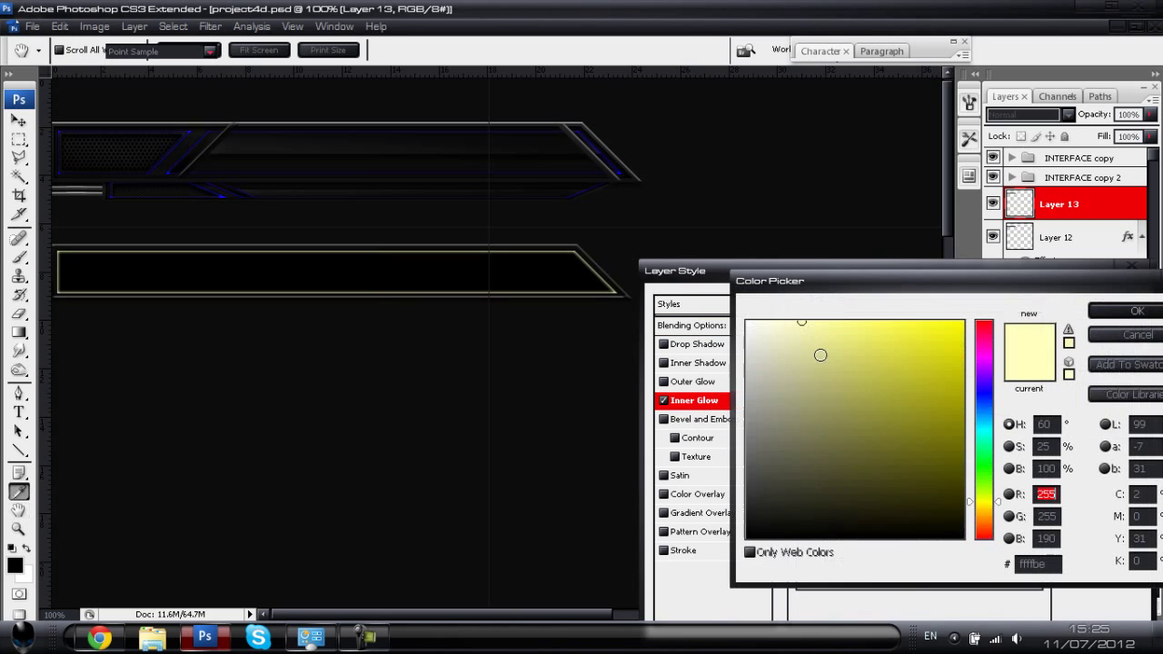
click(622, 168)
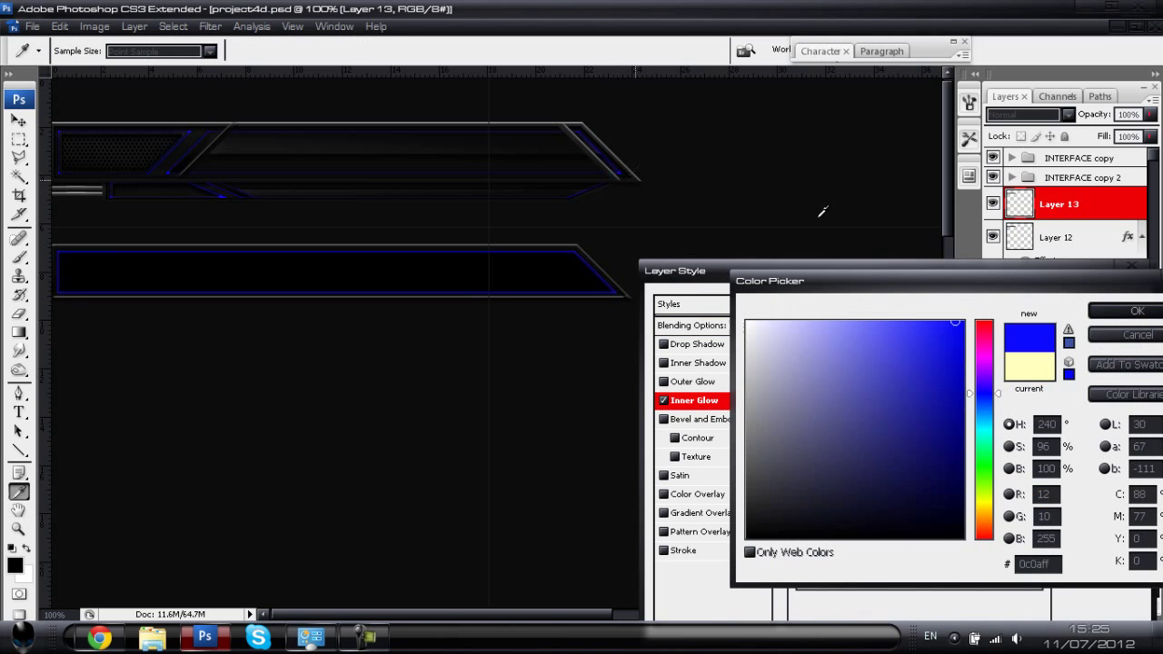
click(1125, 311)
- Set Layer 13's inner glow to Color Dodge at 100% opacity with 4% choke and 9 px size, and apply it
click(909, 329)
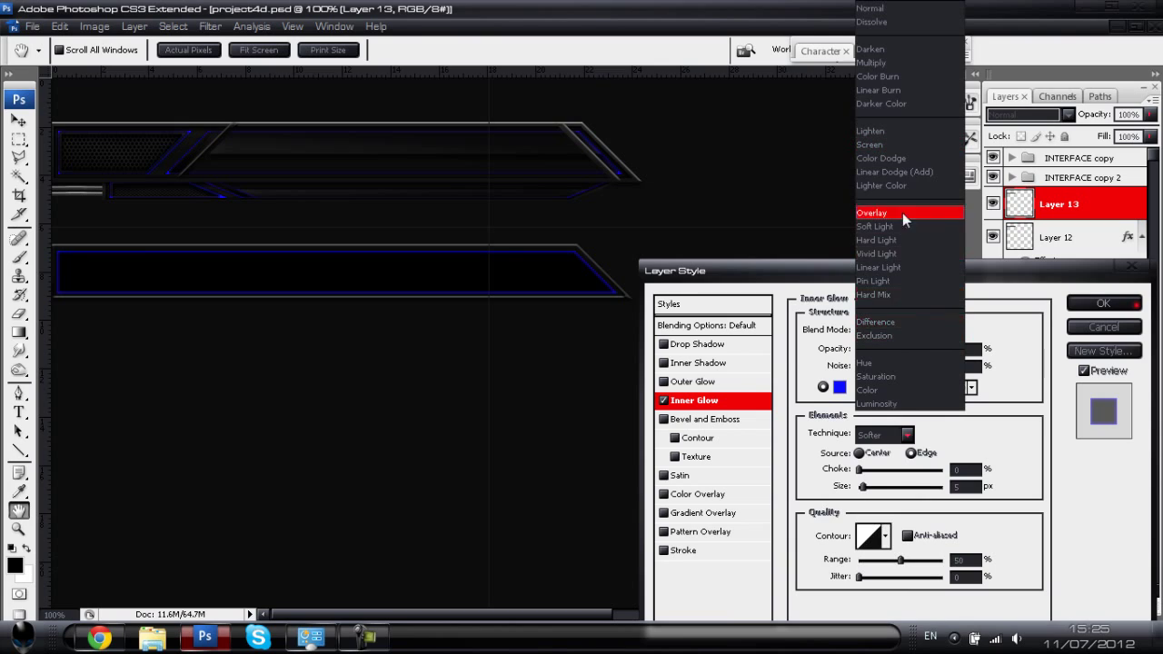
click(881, 158)
drag(922, 349, 942, 349)
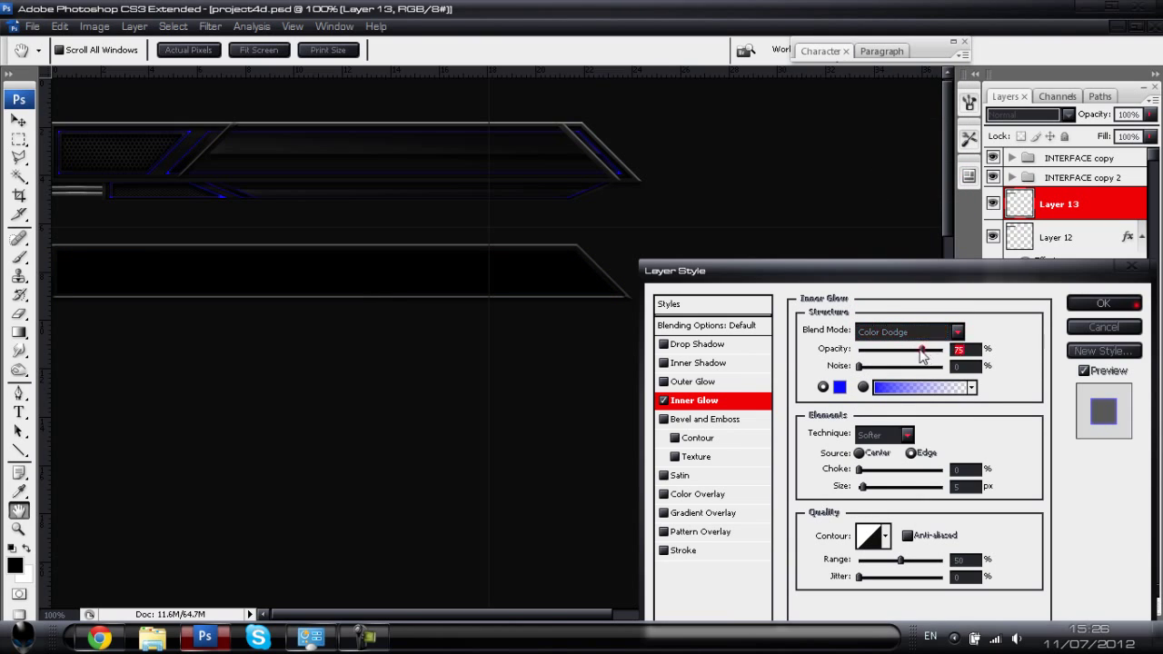
drag(860, 470, 868, 487)
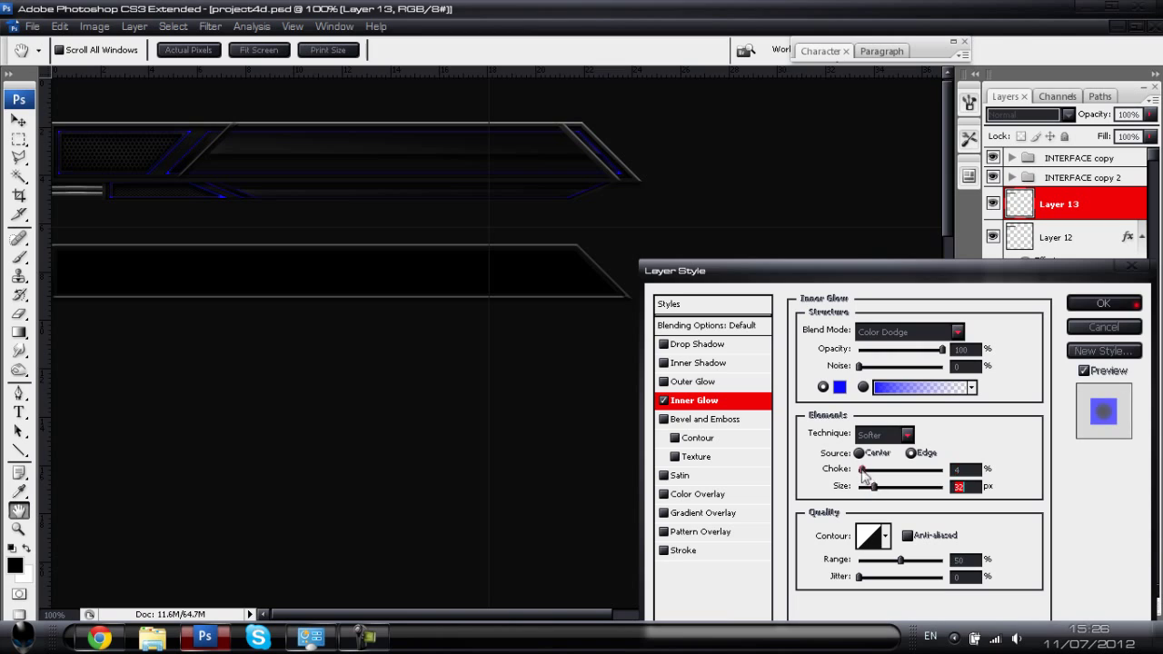
mouse_move(874, 486)
mouse_down()
mouse_move(886, 487)
mouse_move(866, 487)
mouse_move(862, 470)
mouse_up()
click(1112, 304)
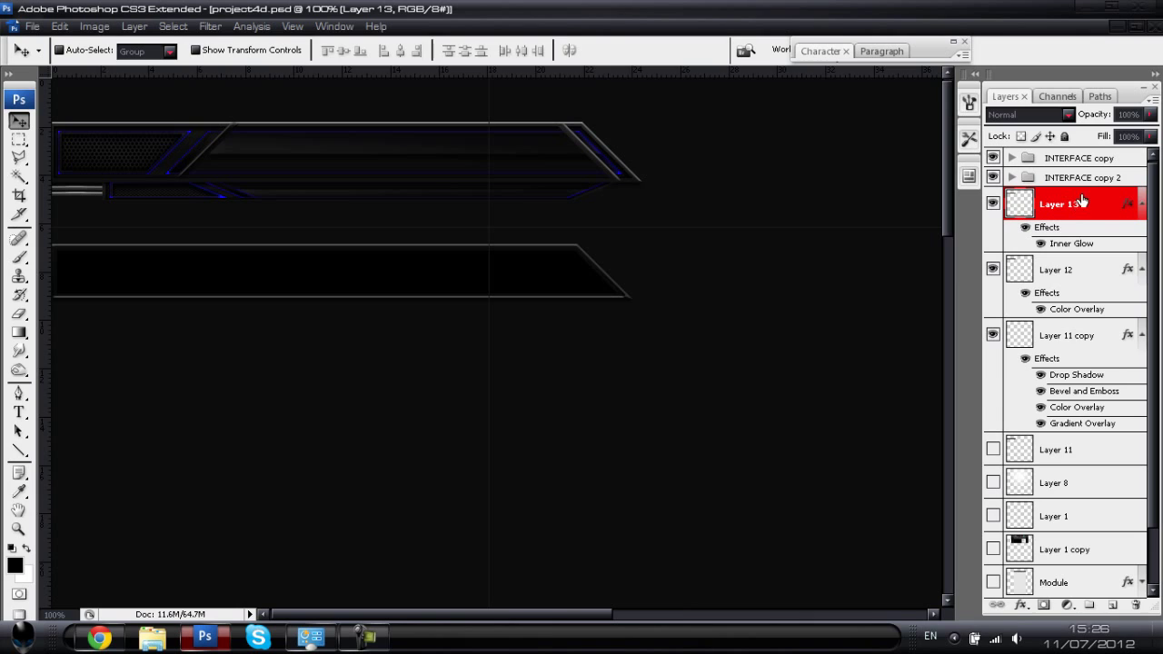
- Change Layer 13's inner glow to Screen blend mode with 0% choke and a size of 3 px
double_click(1081, 200)
click(1068, 325)
click(993, 335)
click(993, 335)
double_click(1081, 200)
click(752, 401)
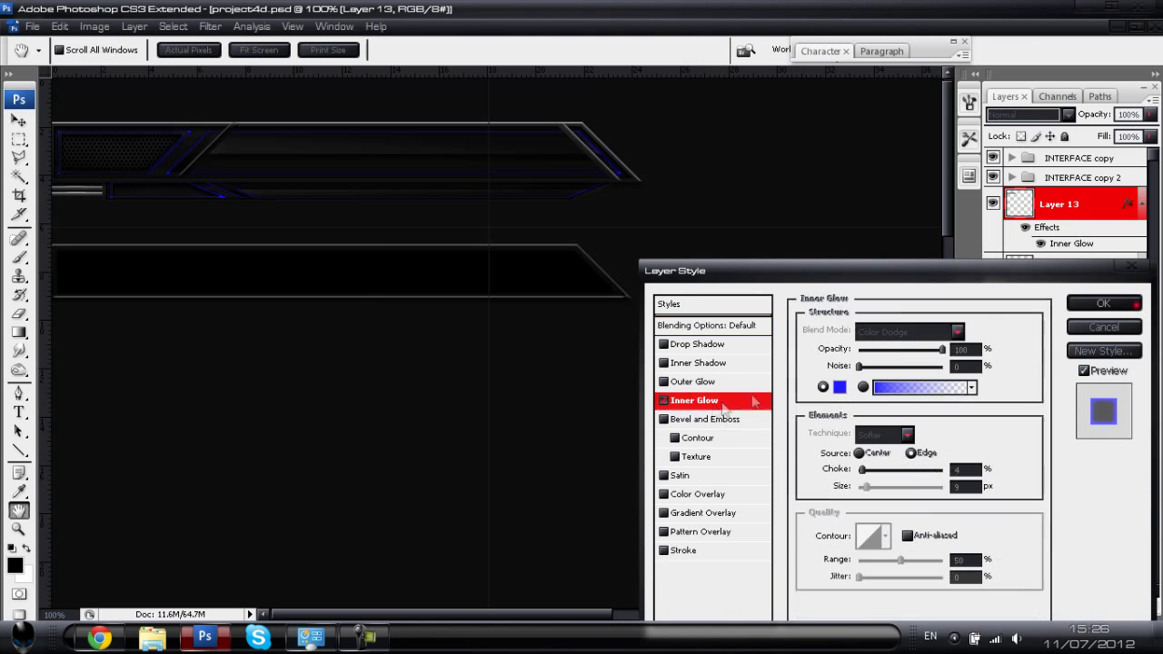
click(909, 331)
click(922, 320)
drag(866, 487, 860, 488)
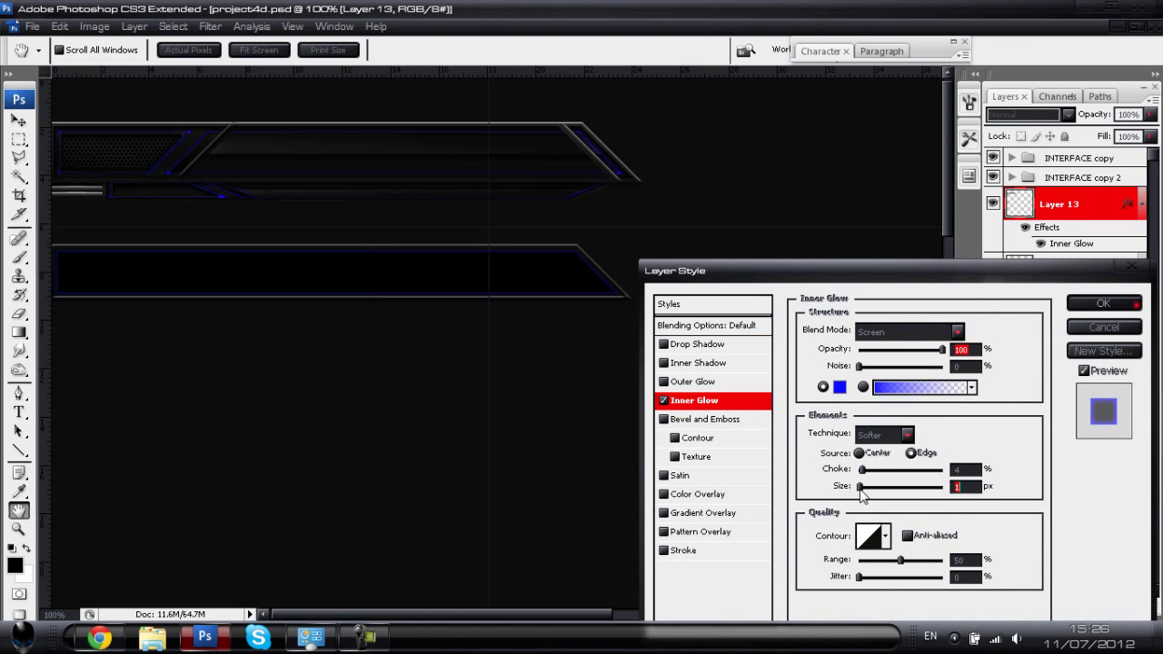
click(863, 490)
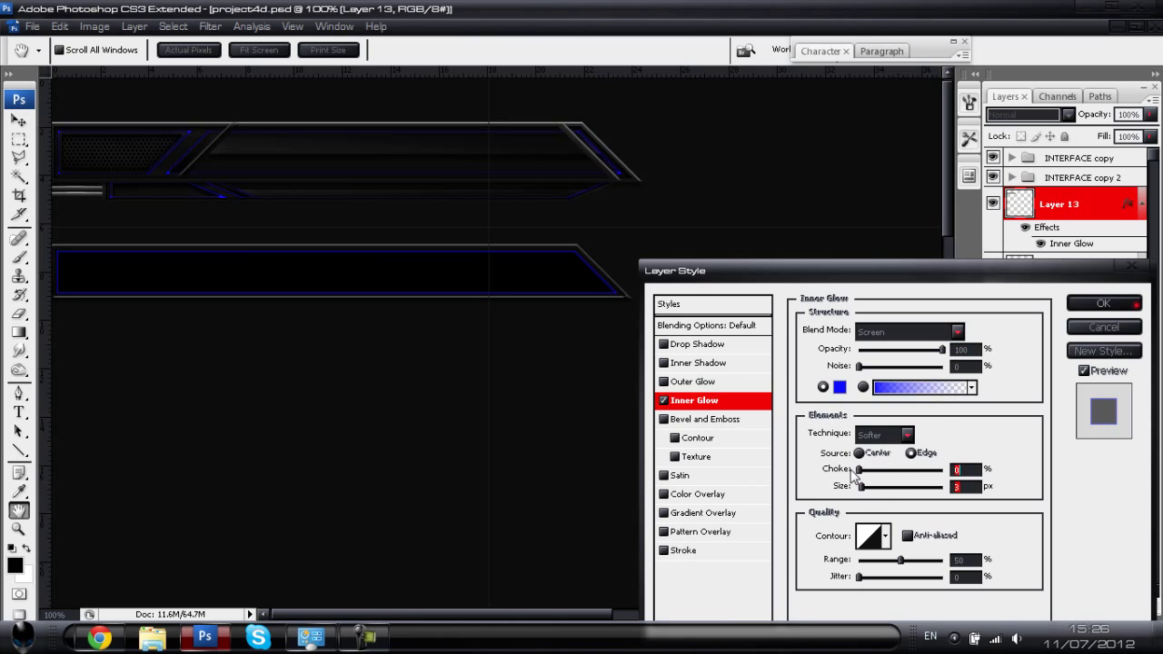
click(1102, 309)
- Add a black-to-white linear gradient overlay to Layer 13 at 6% opacity and apply the layer style
click(696, 514)
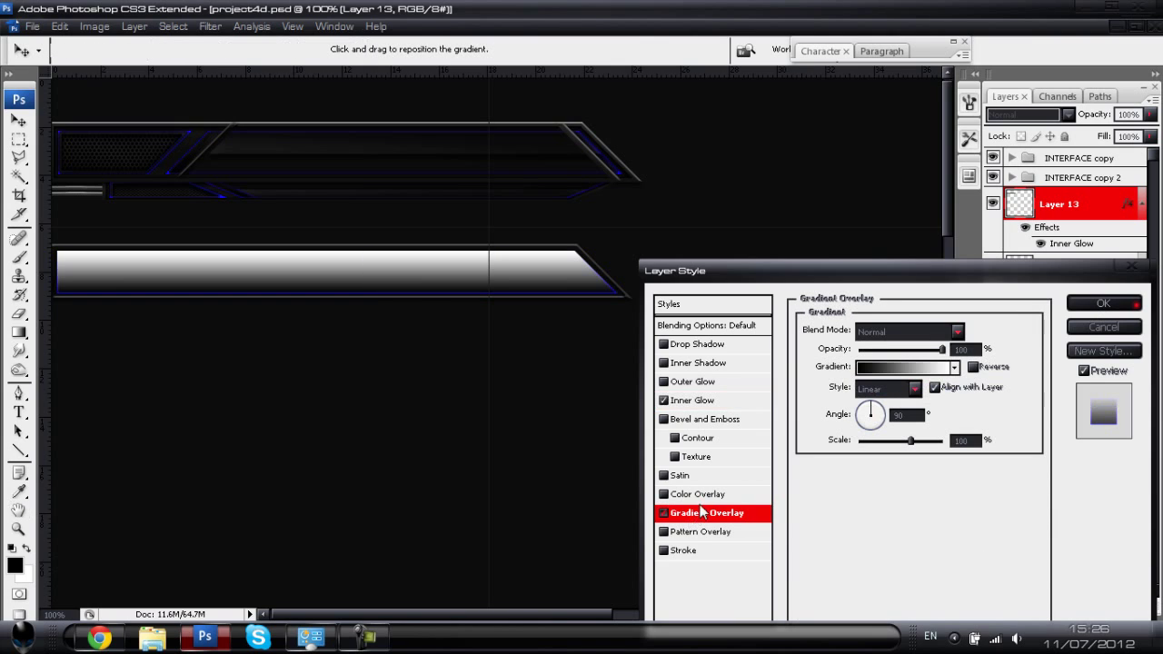
drag(921, 355, 866, 358)
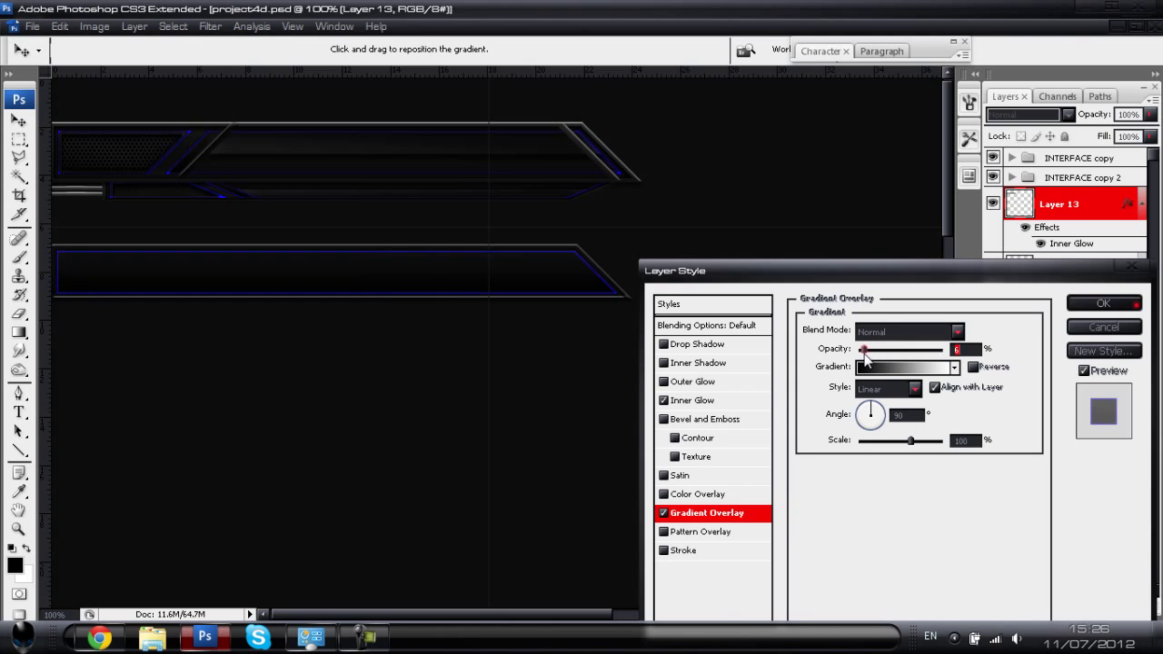
click(1100, 303)
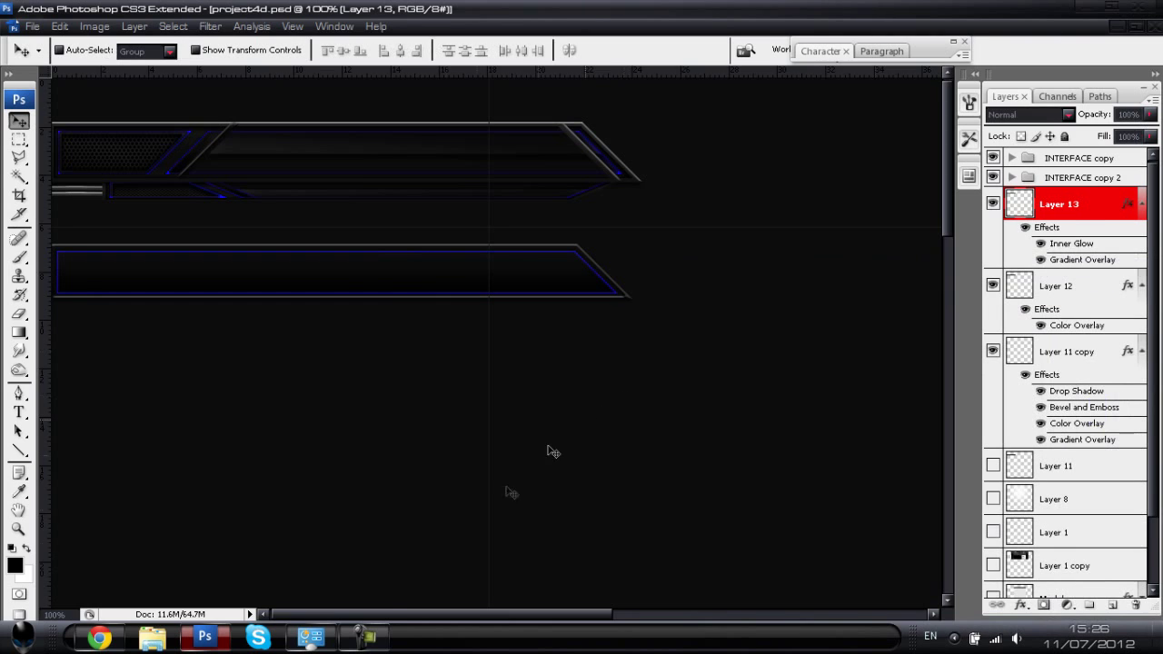
click(363, 636)
click(1023, 368)
- Add a black outside stroke at 100% opacity to Layer 13 and apply the layer style
double_click(1097, 226)
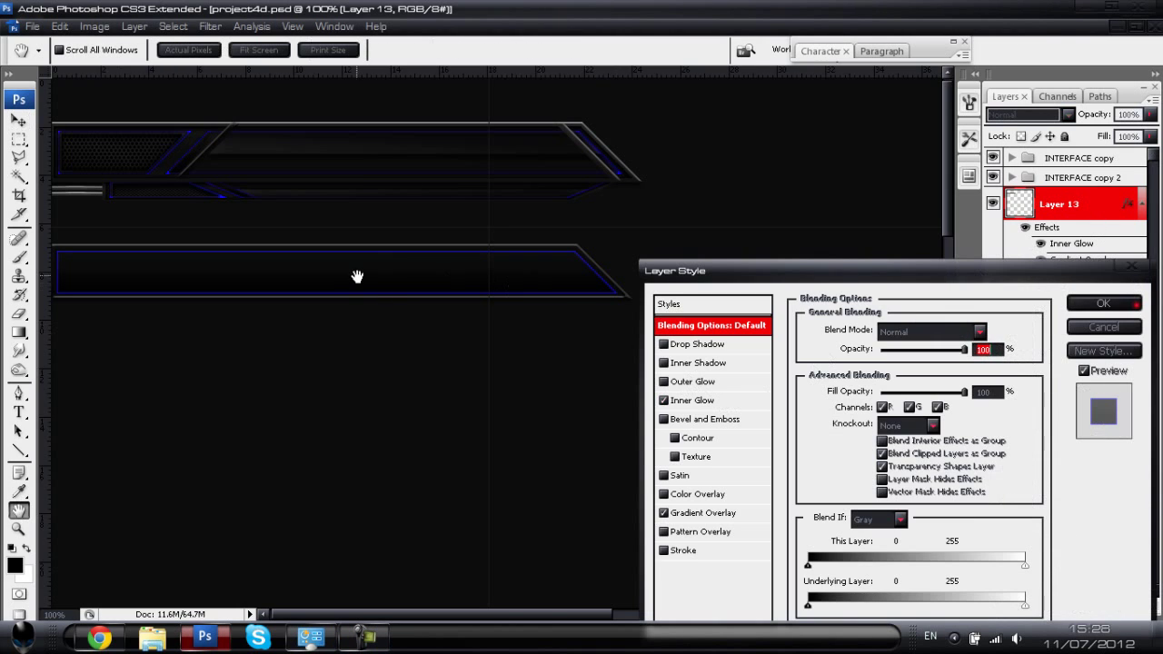
click(683, 550)
click(849, 441)
text(0)
click(1135, 310)
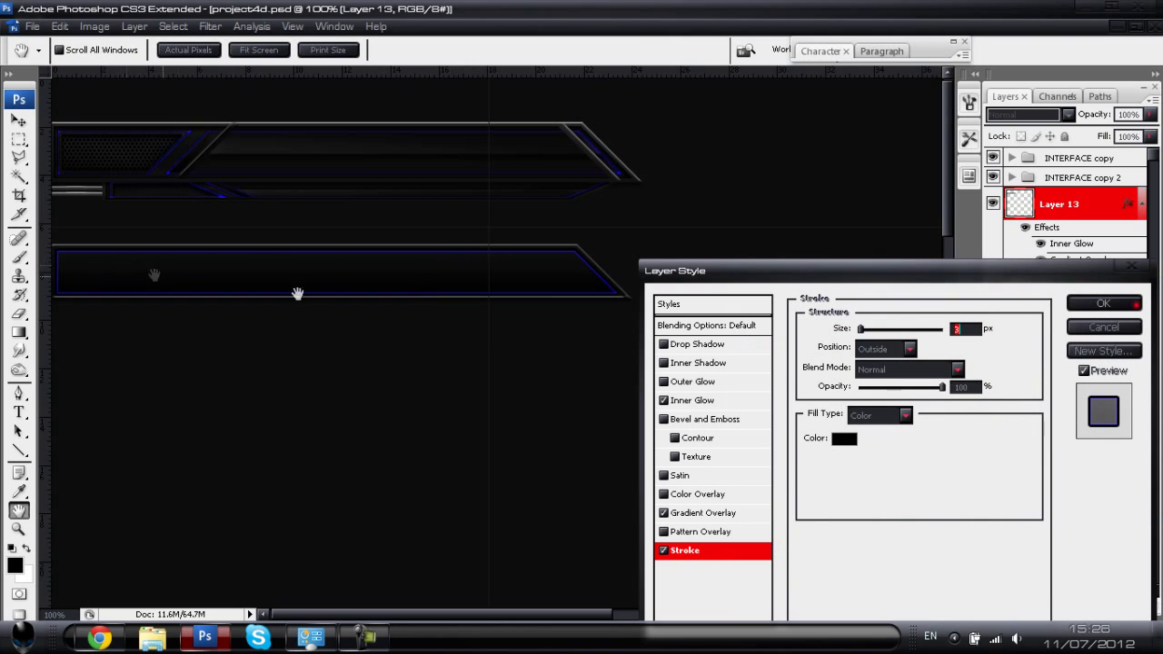
click(1108, 306)
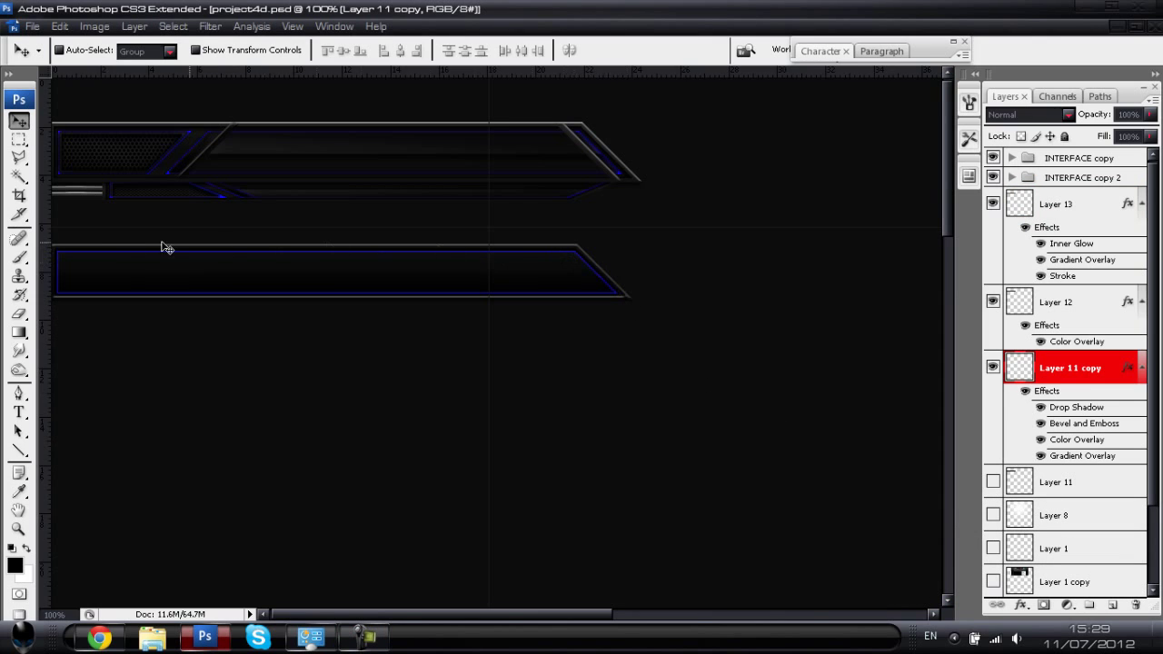
- Change Layer 11 copy's bevel to 52% depth and 0 px size, and apply the layer style
click(997, 369)
click(997, 369)
double_click(1067, 377)
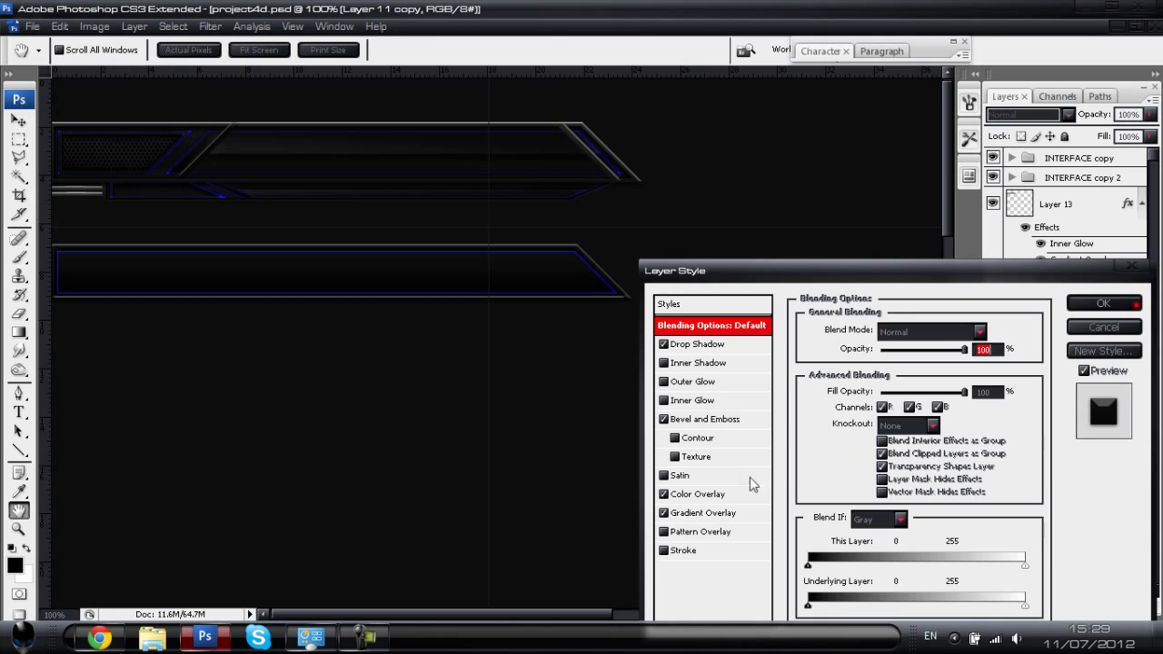
click(709, 413)
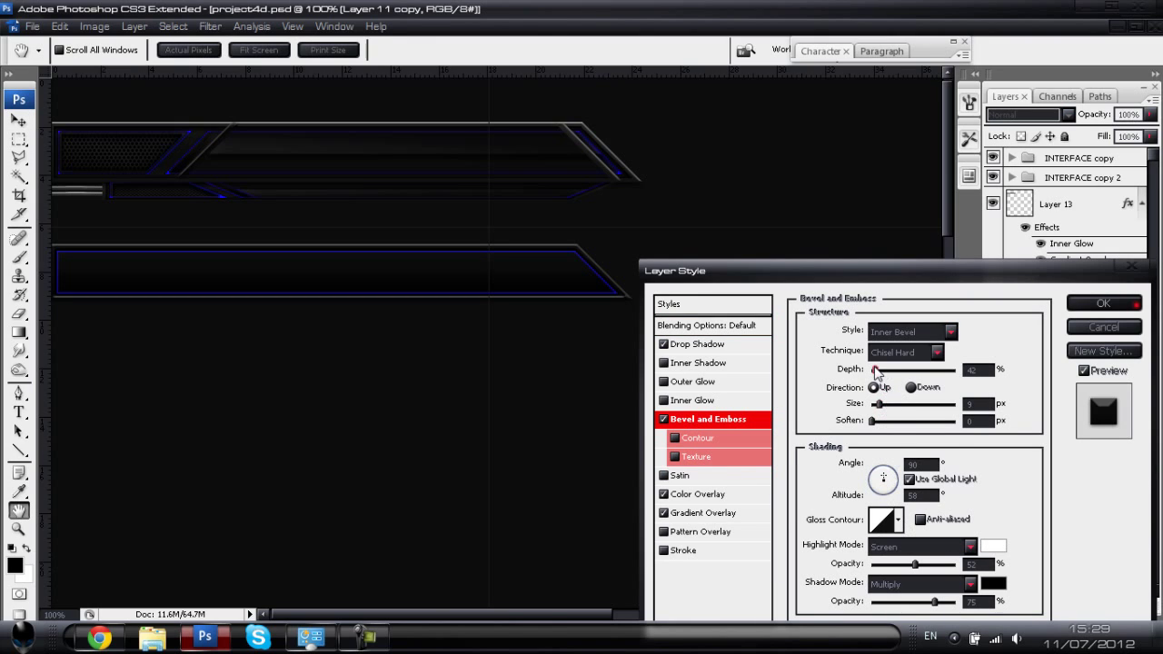
click(974, 370)
text(52)
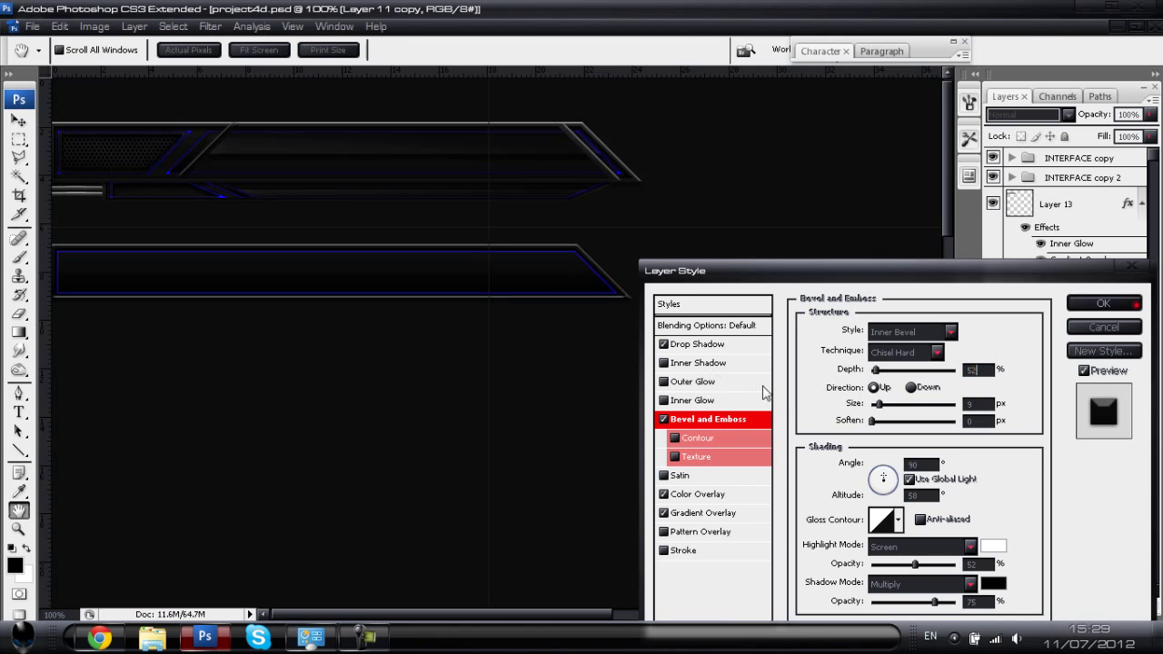
drag(879, 405, 870, 405)
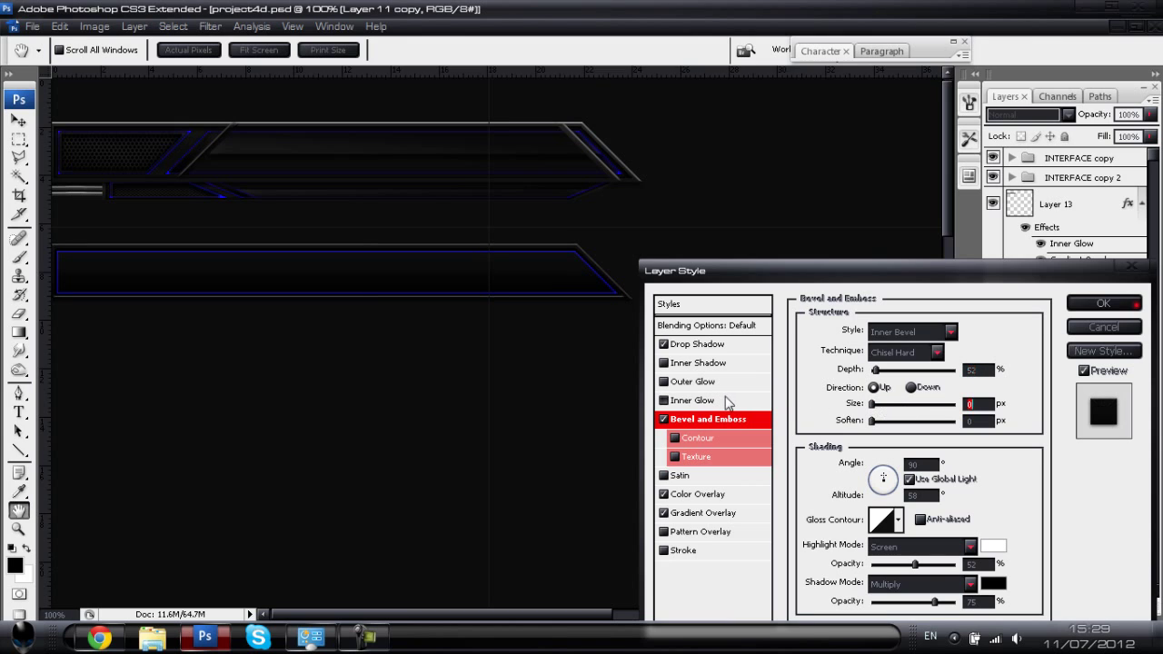
click(1104, 306)
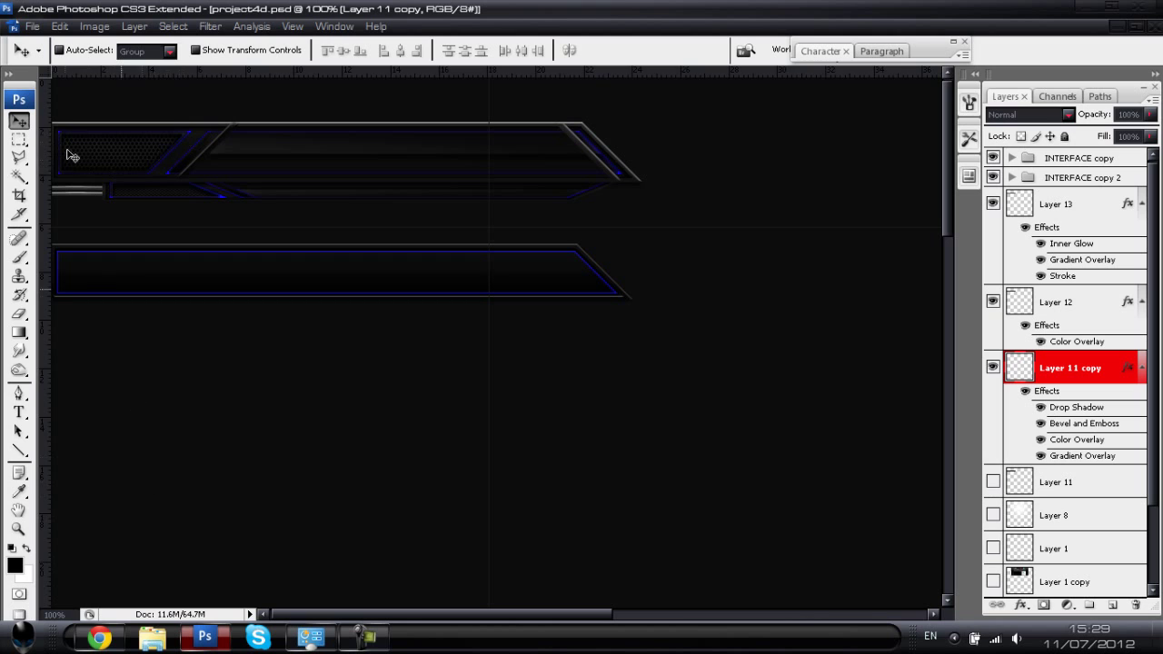
- Switch to Chrome, copy the perforated-metal image, and paste it into the Photoshop document as a new layer
click(100, 638)
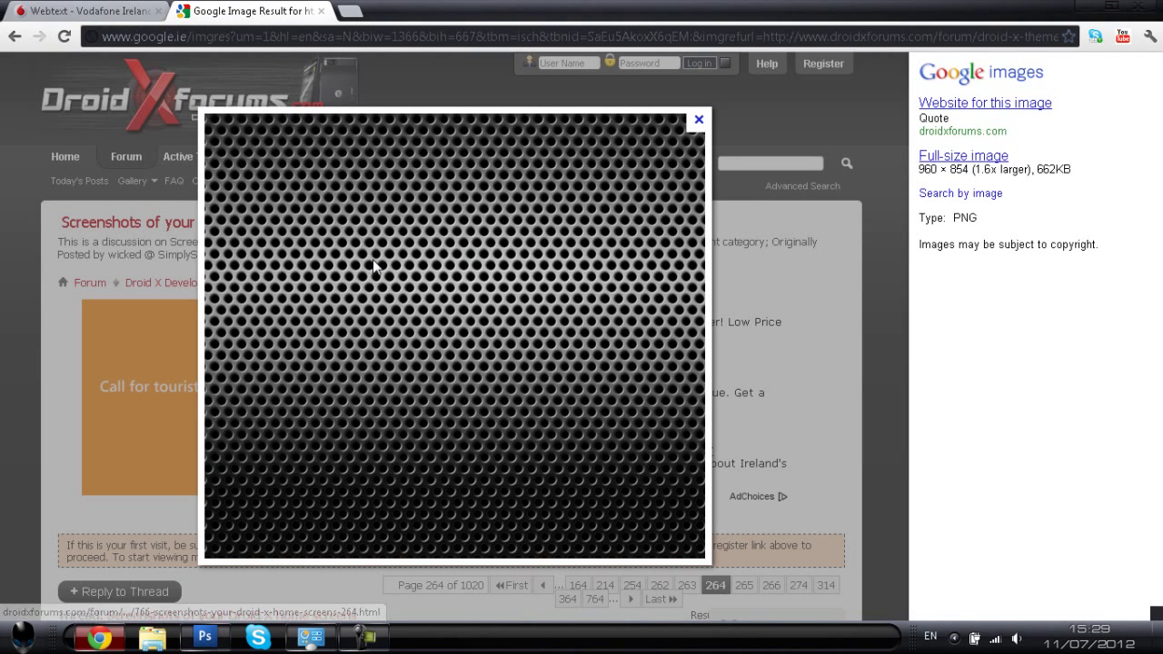
right_click(374, 265)
click(473, 301)
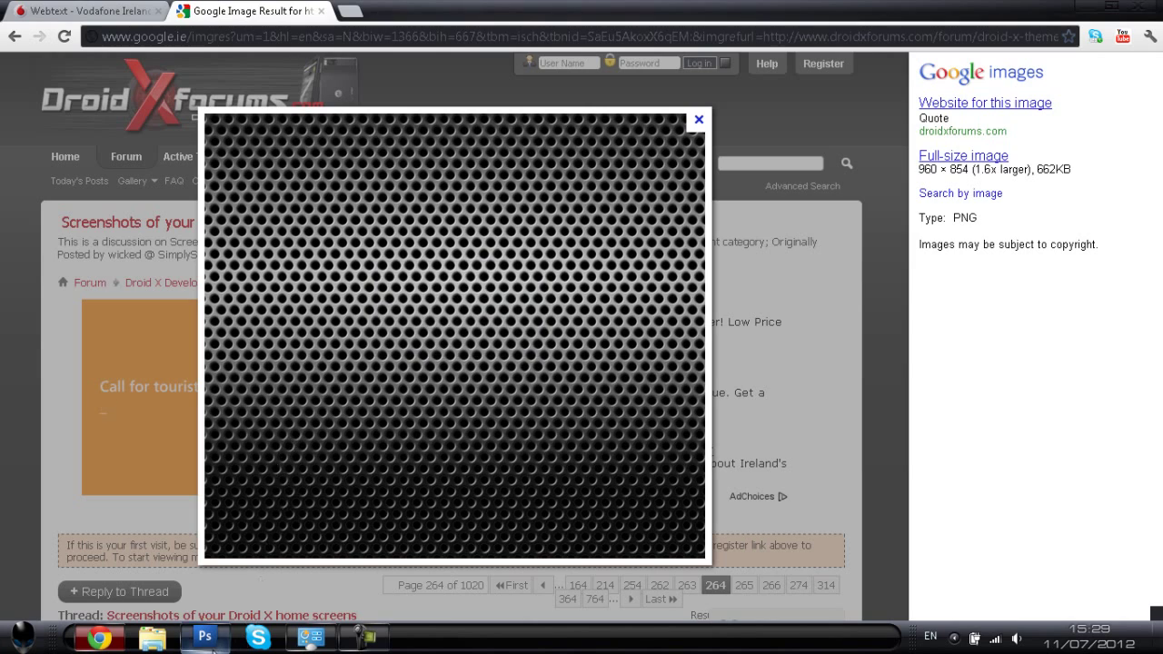
click(205, 637)
key(ctrl+v)
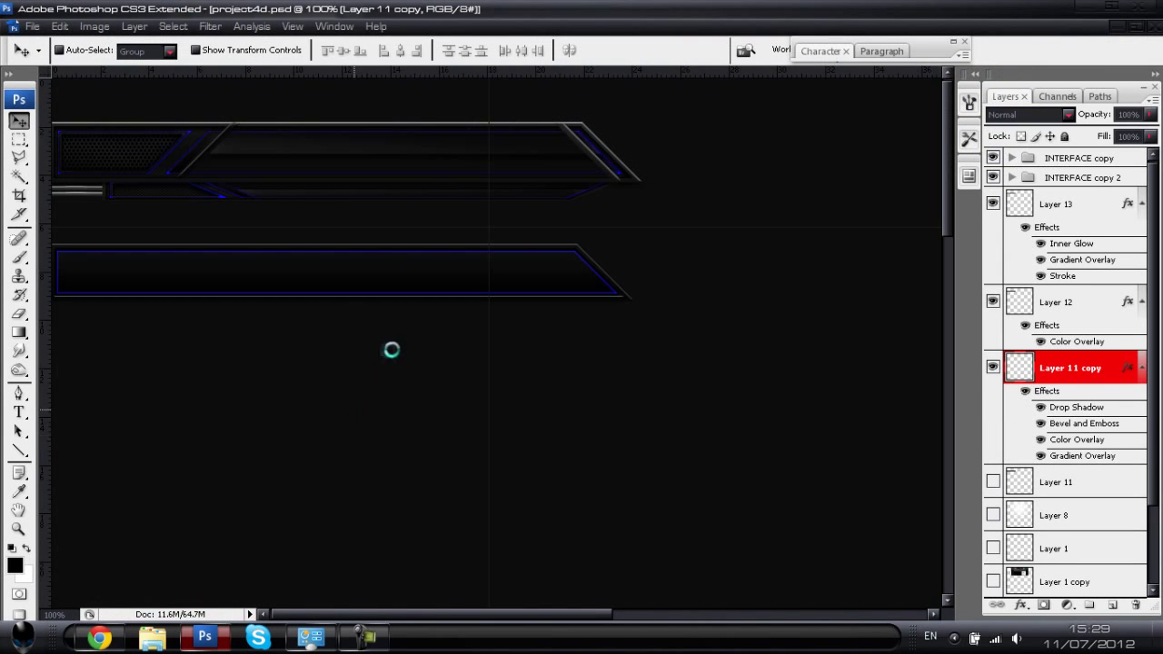
- Scale the pasted perforated-metal texture down proportionally with Free Transform and commit the transformation
key(ctrl+minus)
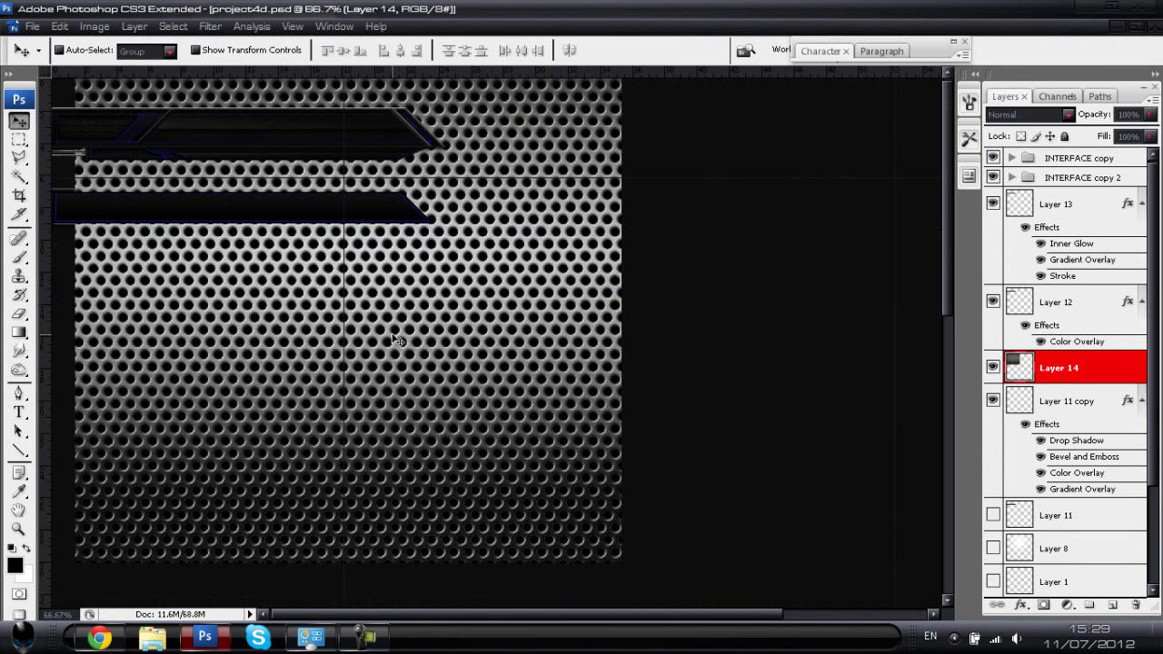
key(ctrl+t)
drag(621, 558, 286, 260)
key(ctrl+plus)
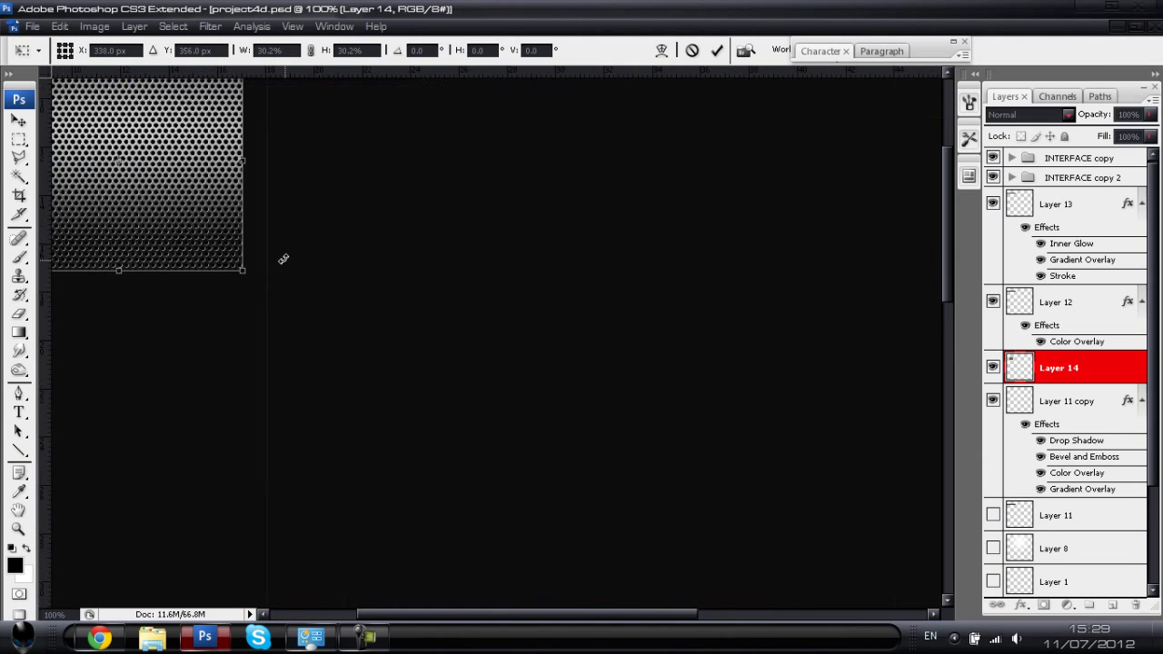
scroll(280, 260, up, 5)
drag(563, 595, 252, 420)
key(Return)
- Place the texture layer, hidden, directly above Layer 13 and create a new layer named Layer 15 on top of it
drag(1058, 367, 1056, 200)
click(993, 204)
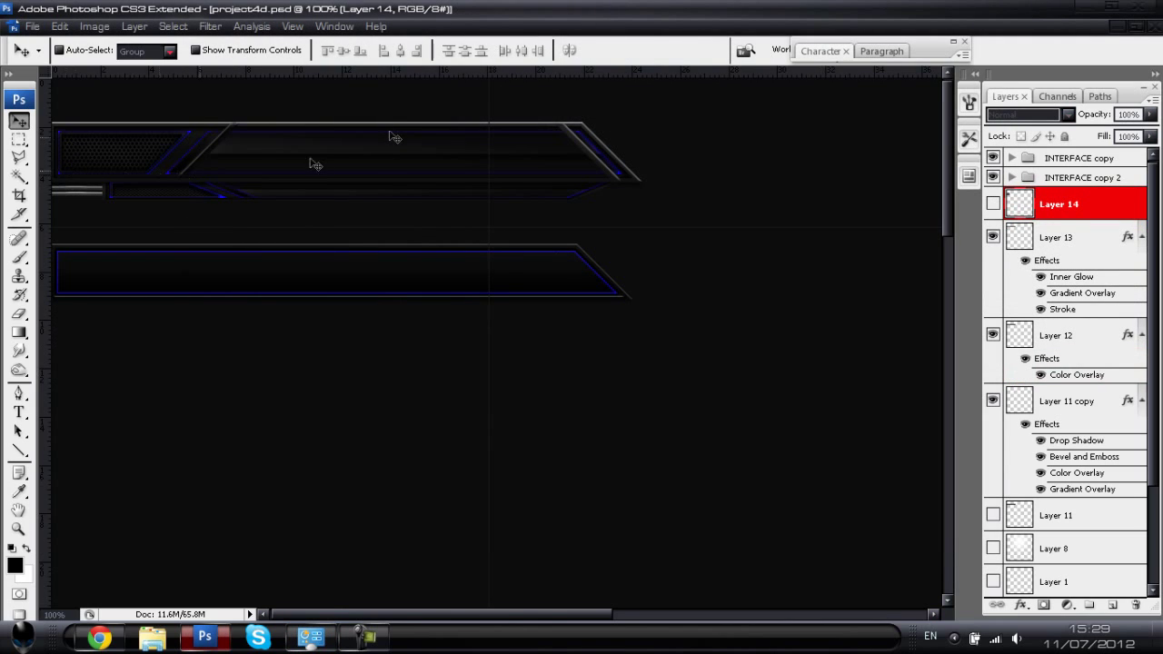
key(ctrl+shift+n)
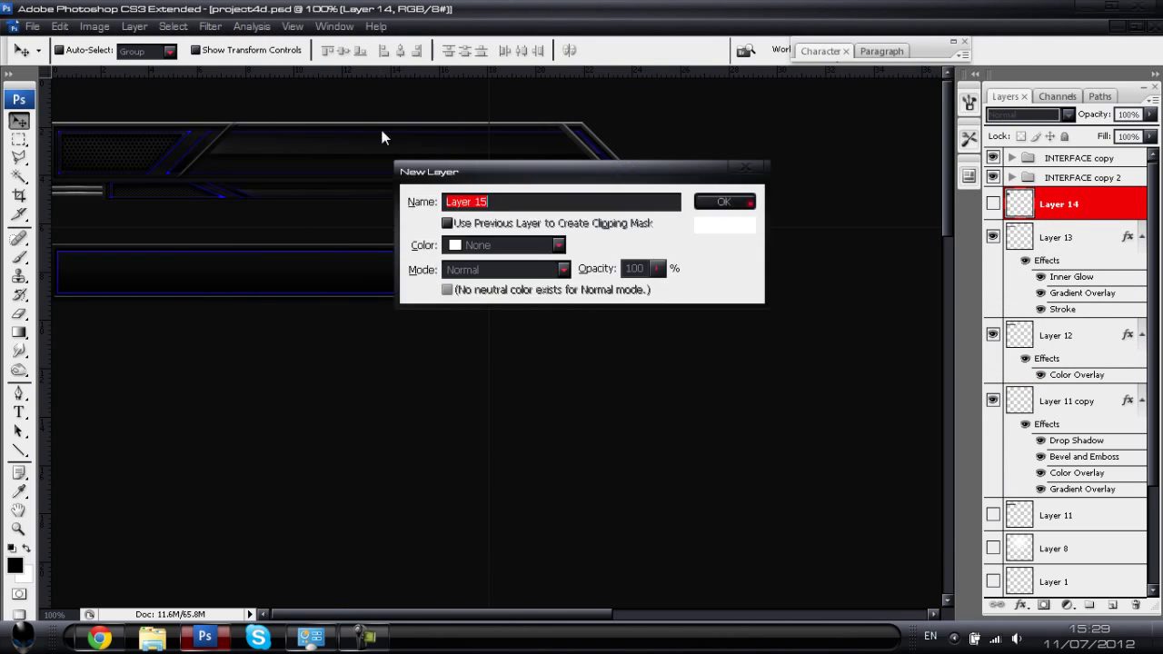
key(Return)
- Outline the slanted mesh panel at the left end of the upper banner with a polygonal lasso selection
click(18, 157)
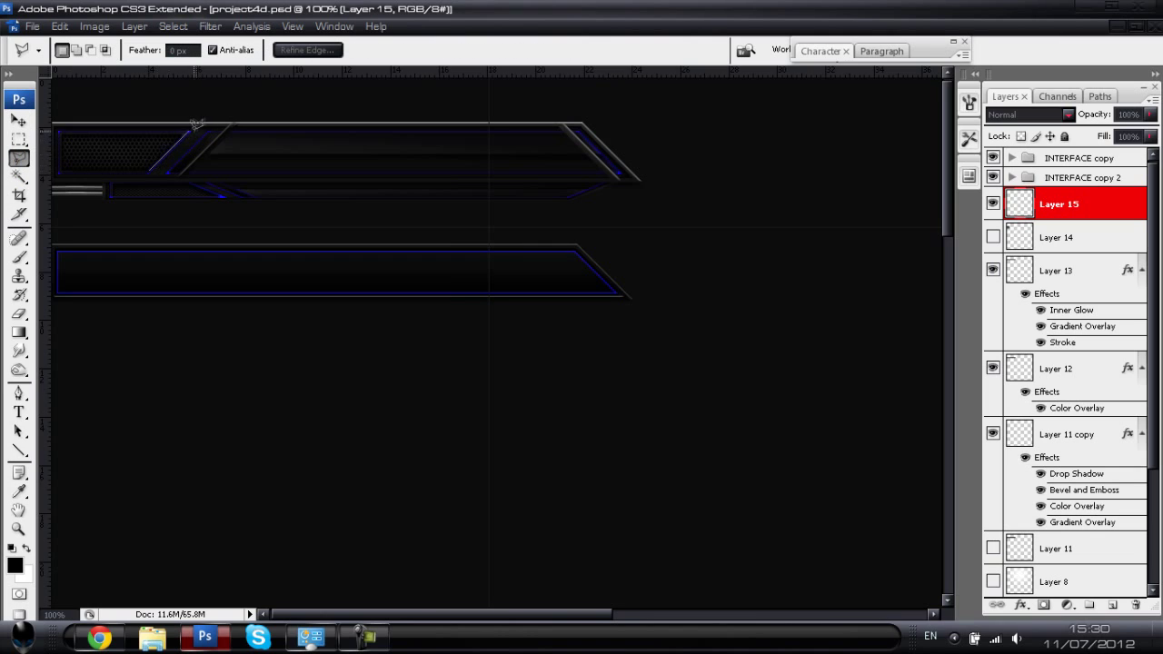
click(189, 130)
click(61, 134)
click(62, 172)
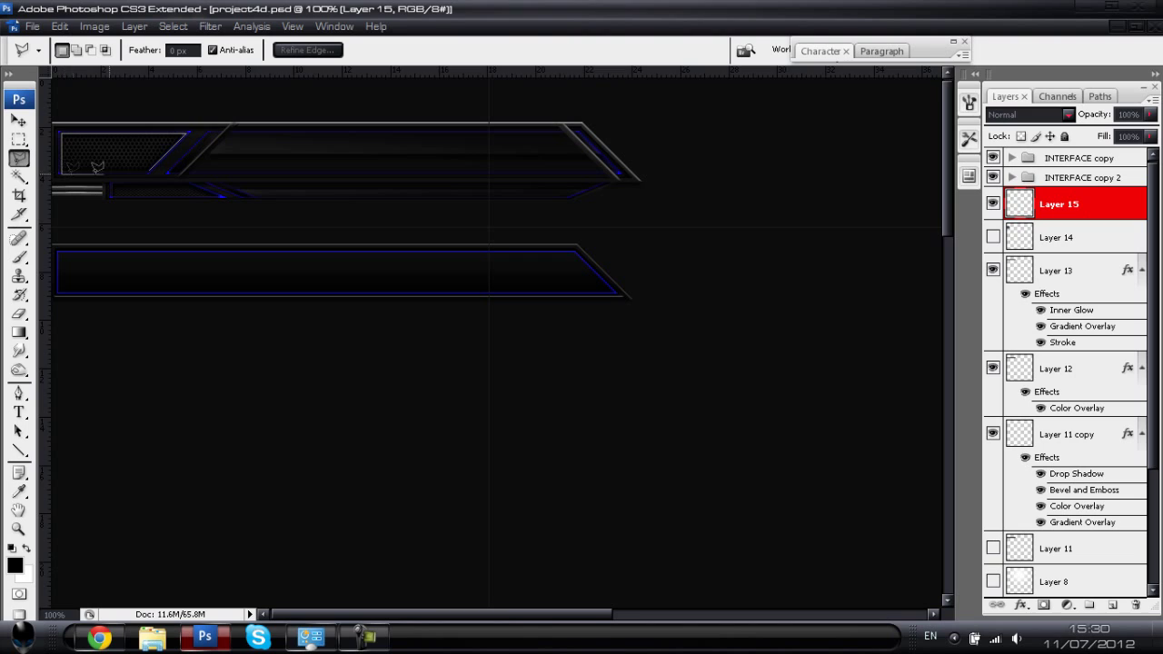
double_click(147, 171)
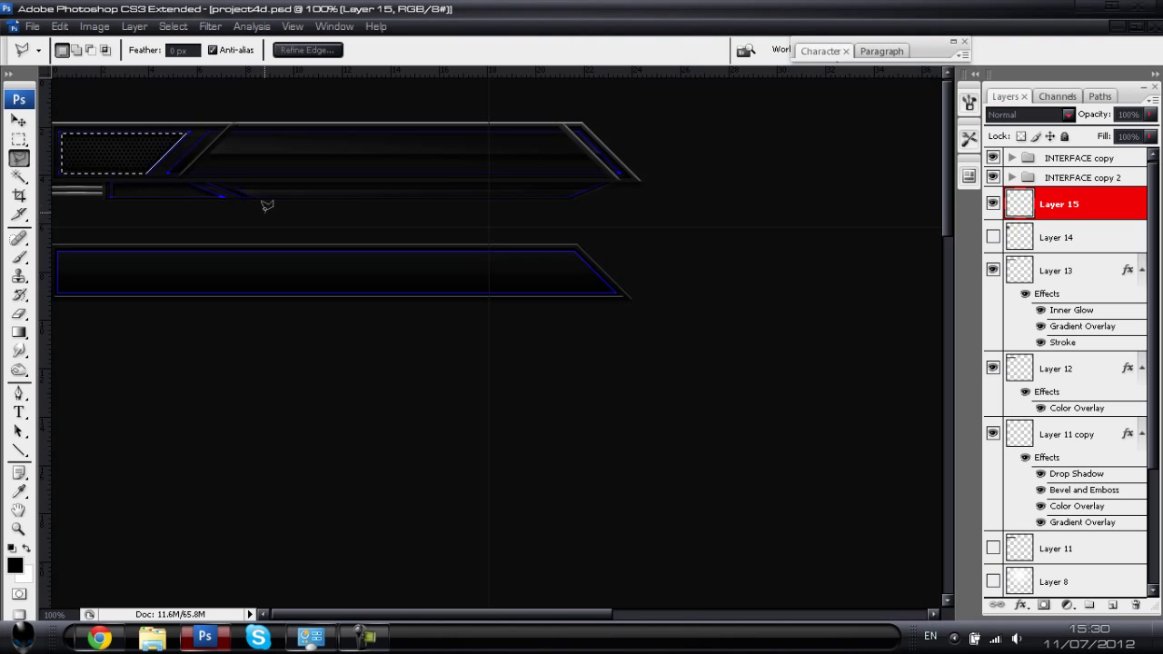
- Move the selection onto the left end of the lower bar, fill it with black on Layer 15, and deselect it
click(19, 139)
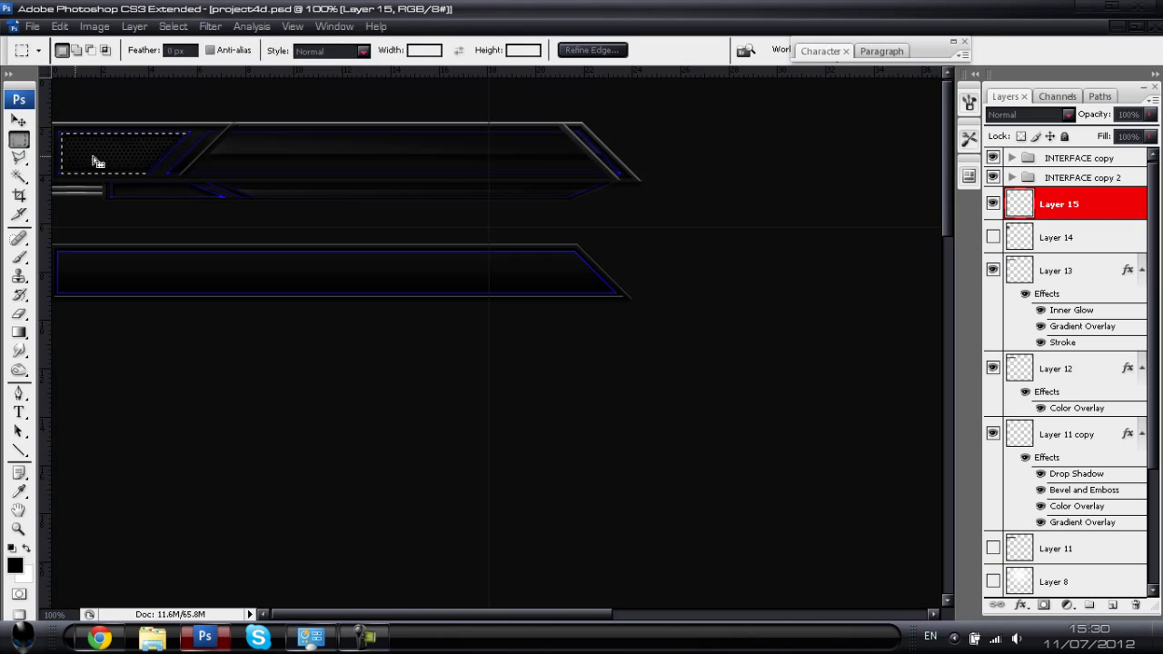
drag(101, 181, 104, 278)
key(alt+BackSpace)
key(ctrl+d)
click(18, 119)
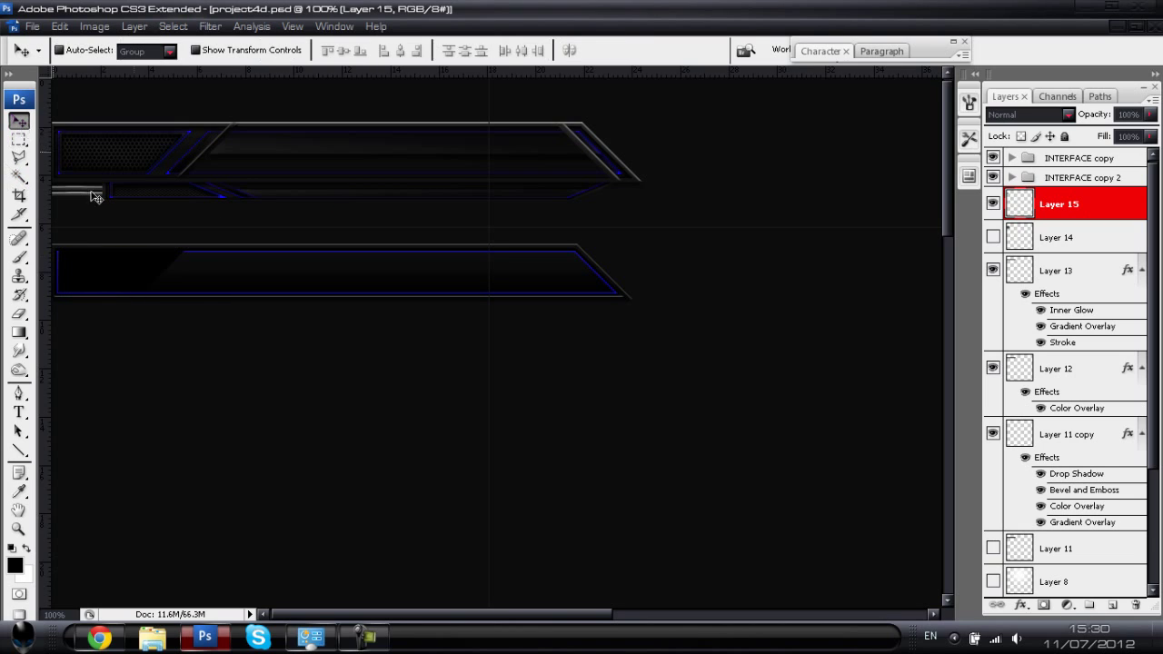
key(ctrl+plus)
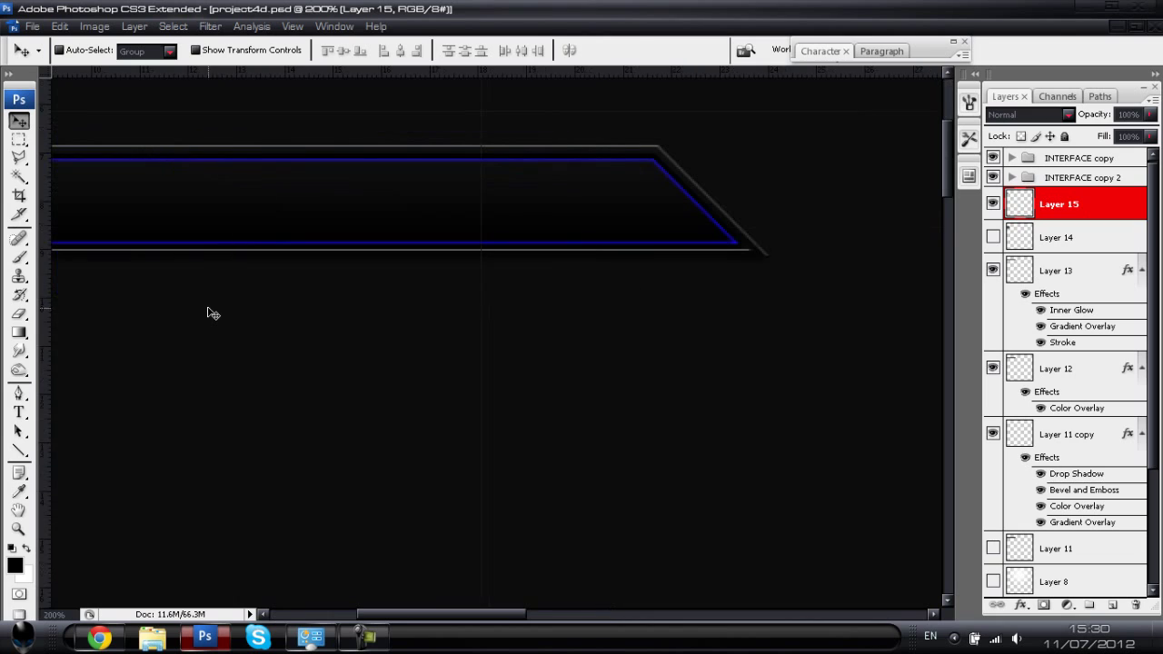
- Scale the black slanted shape on Layer 15 down proportionally to about 91% within the blue border of the lower bar
drag(408, 615, 319, 615)
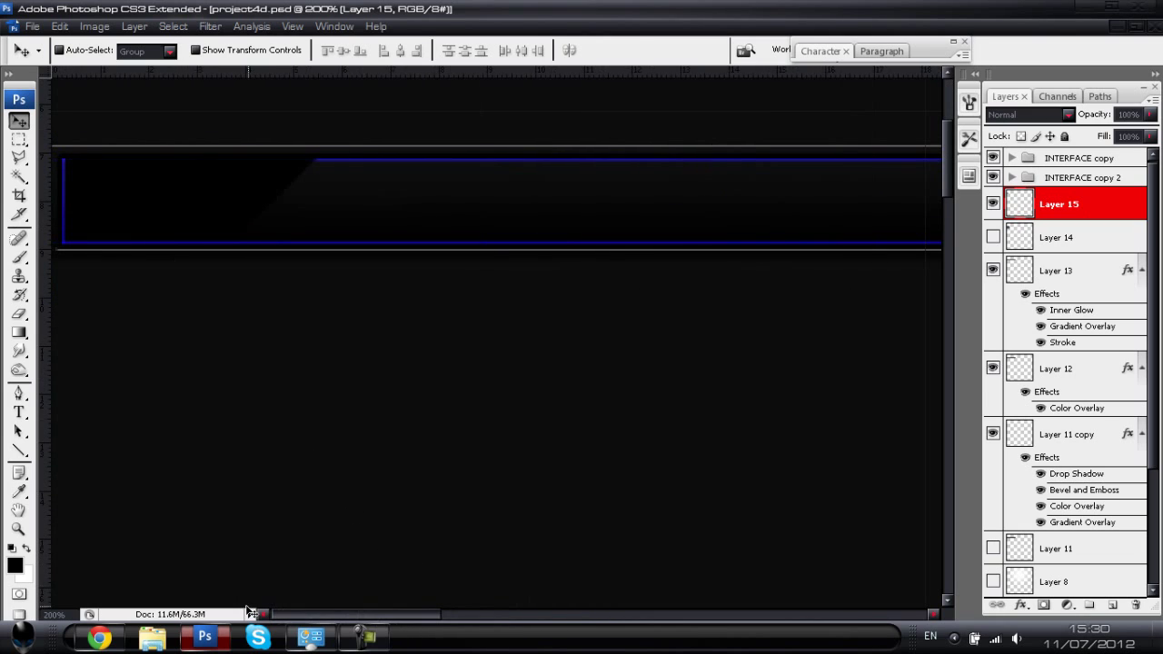
key(ctrl+t)
drag(316, 162, 272, 188)
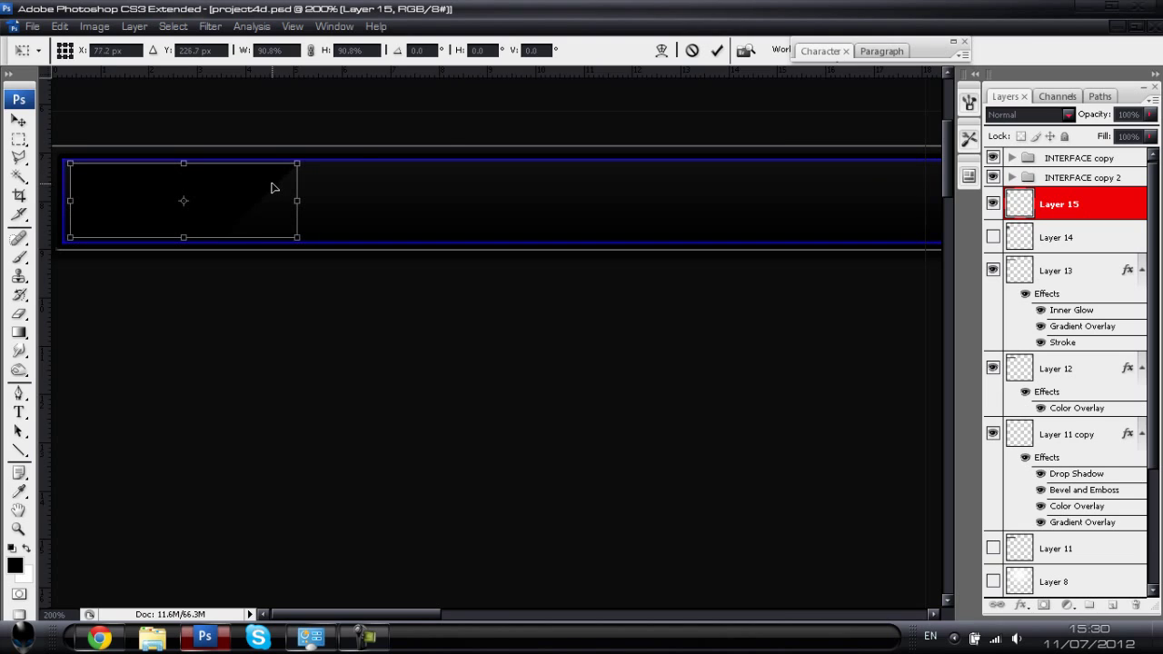
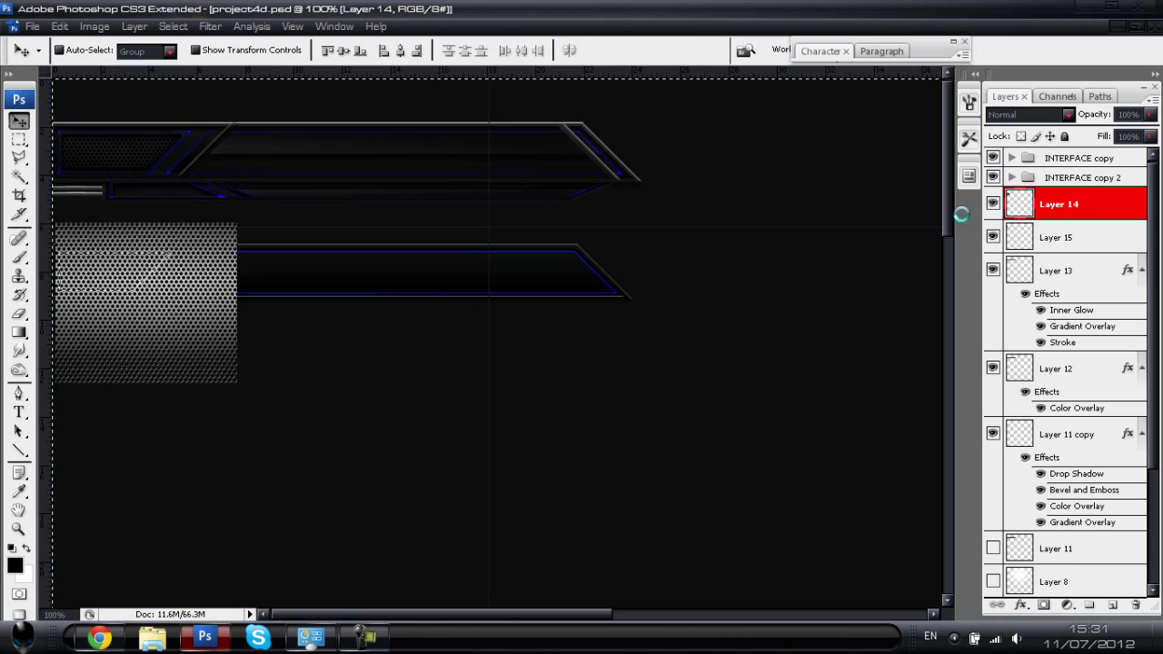
- Deselect the trimmed mesh texture and darken Layer 14 with Levels, setting the black input level to 52
key(ctrl+d)
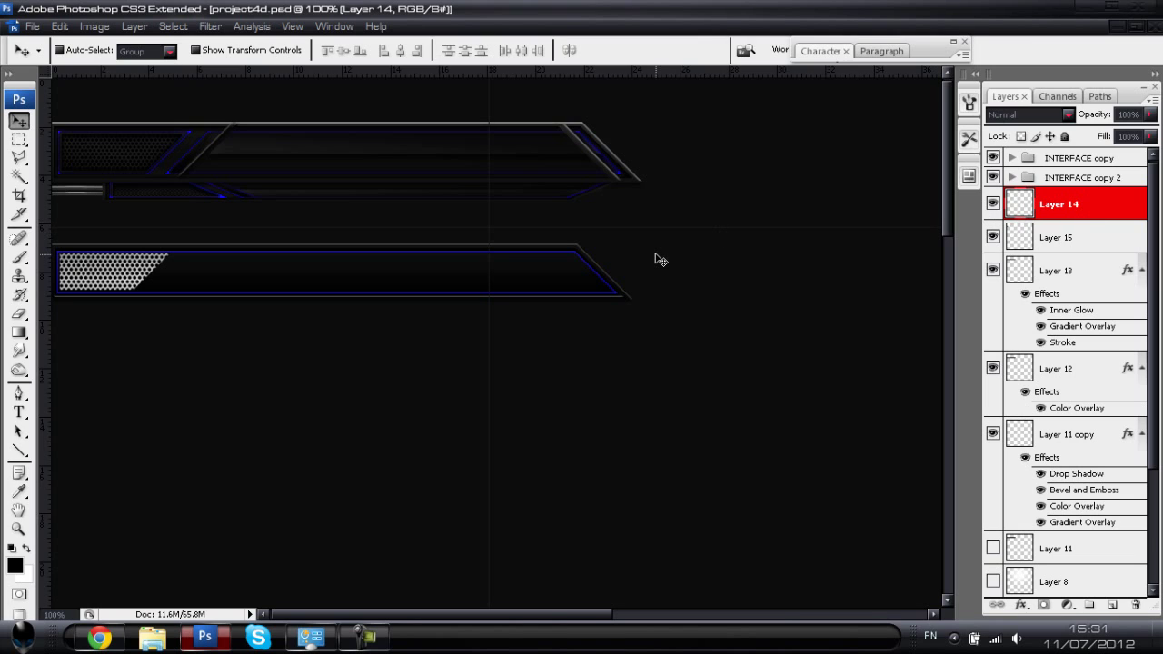
key(ctrl+l)
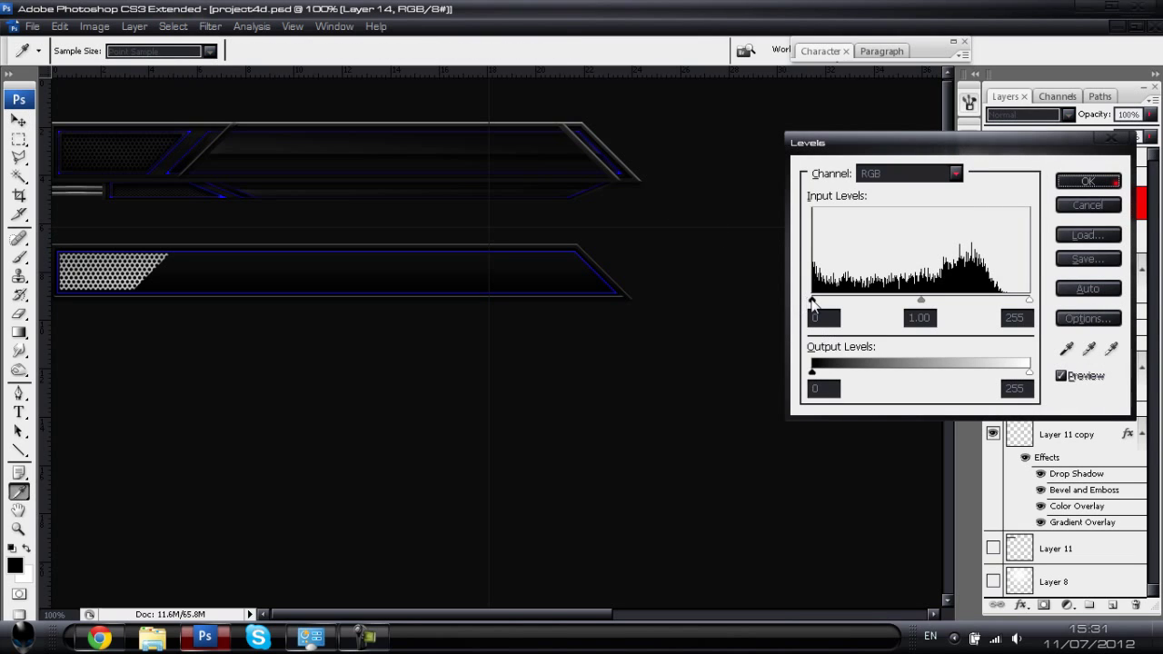
drag(813, 305, 860, 308)
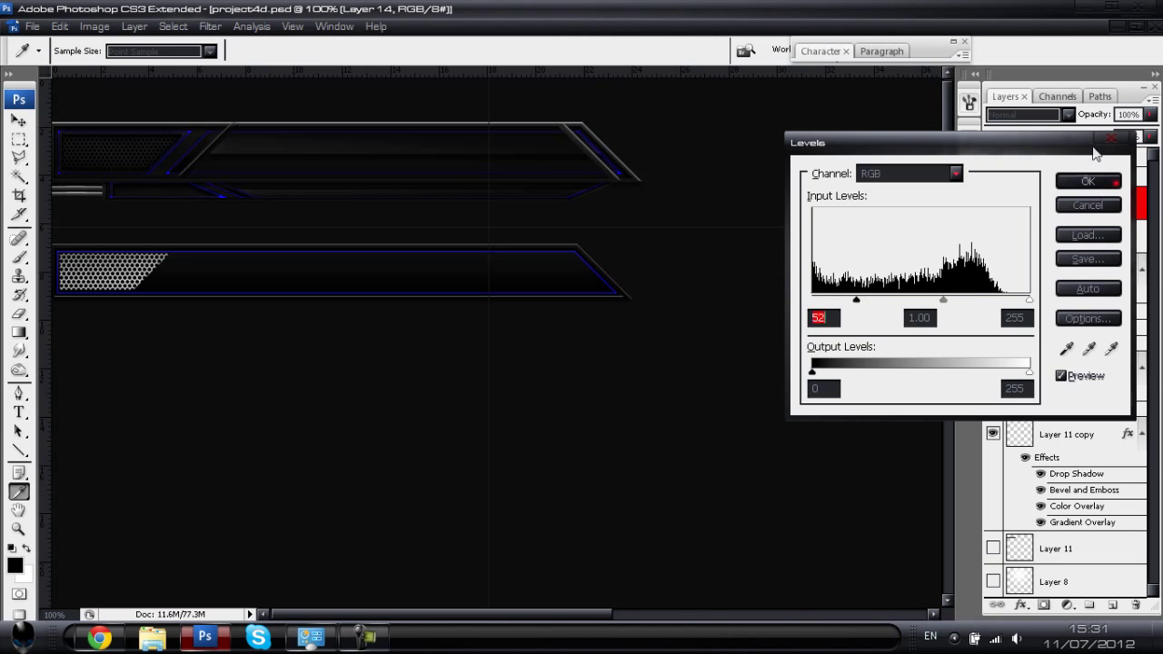
click(1093, 185)
- Add a 1 px black outside Stroke to Layer 14
double_click(1120, 204)
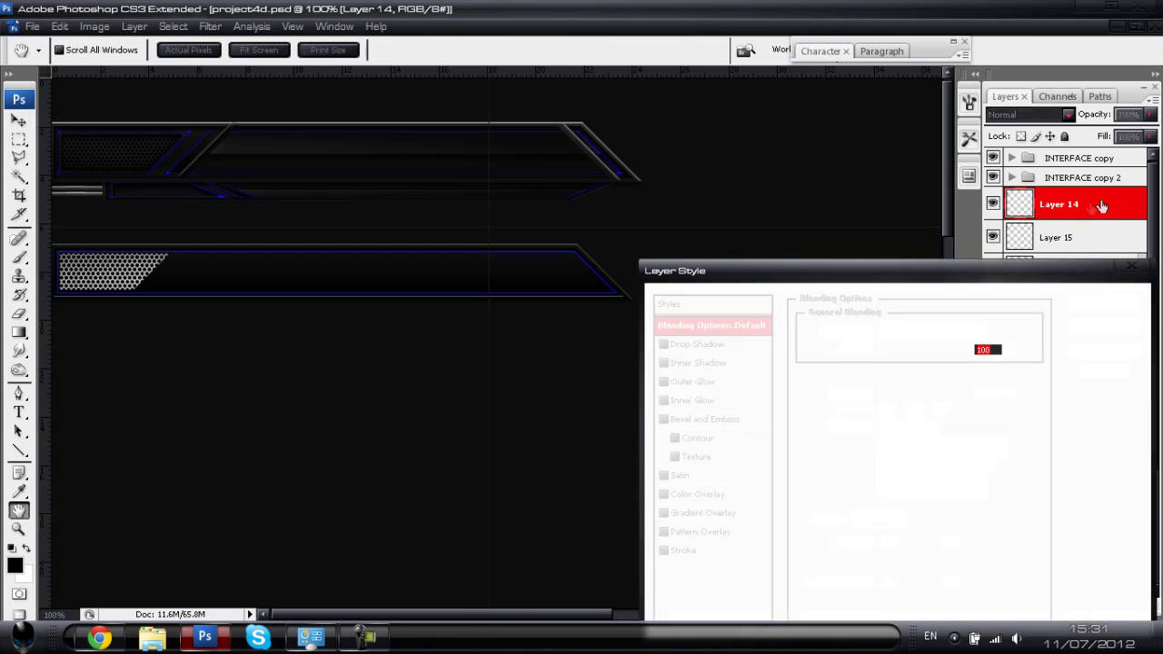
click(694, 554)
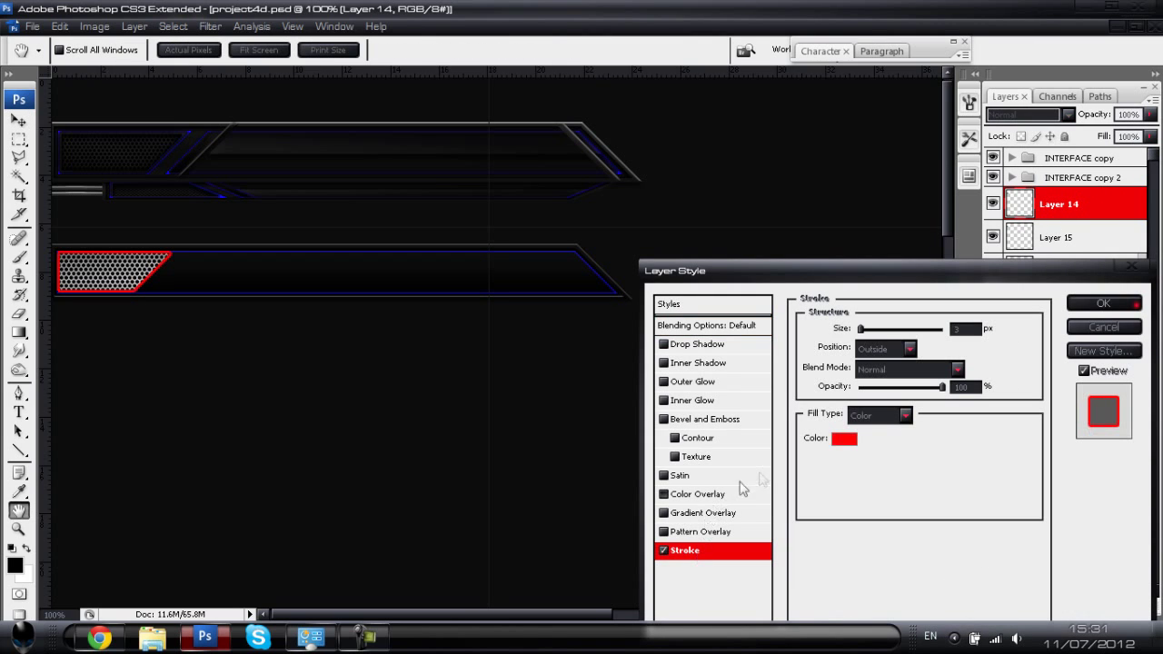
click(839, 438)
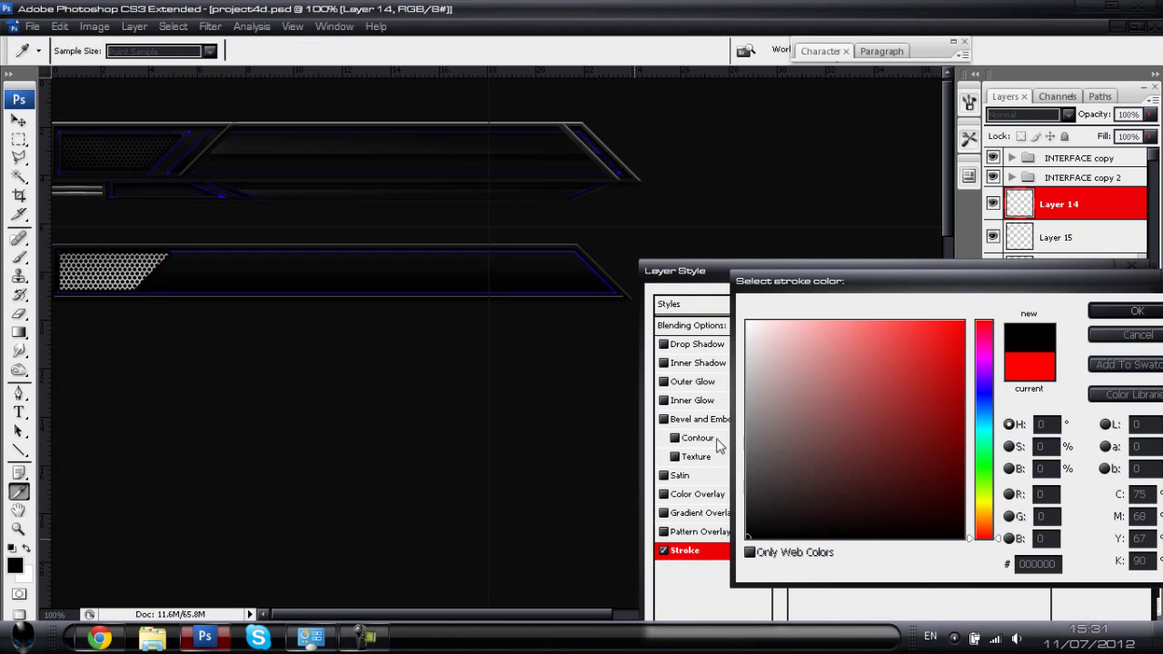
click(1123, 313)
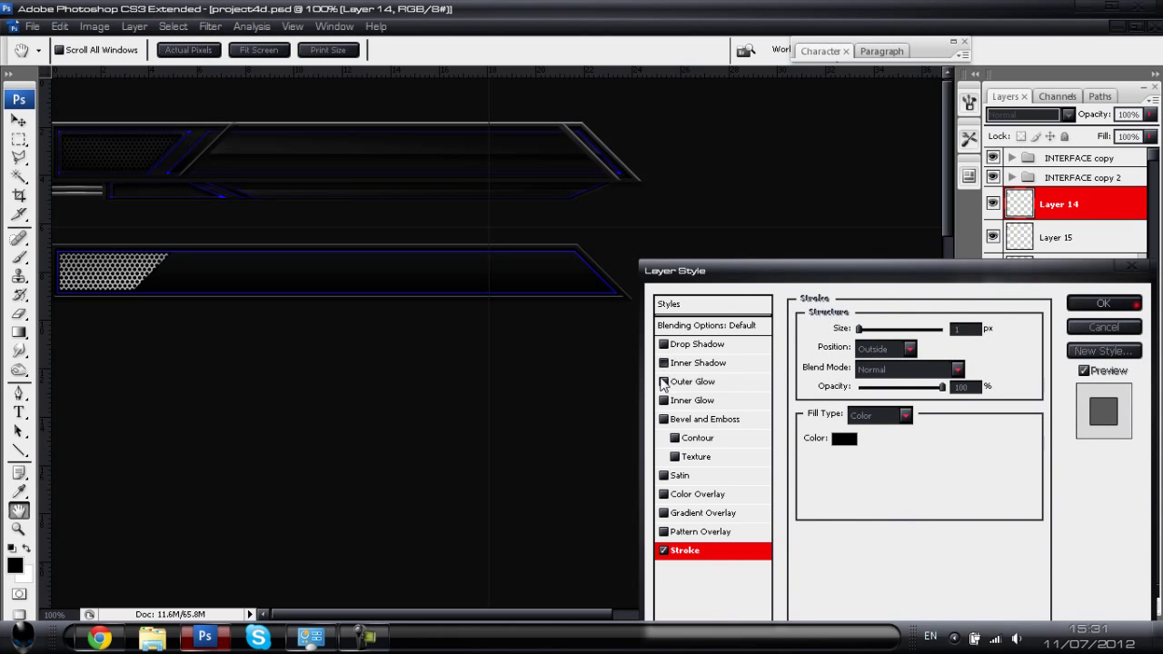
- Add an Inner Glow to Layer 14 with Normal blend mode and black as its colour
click(695, 401)
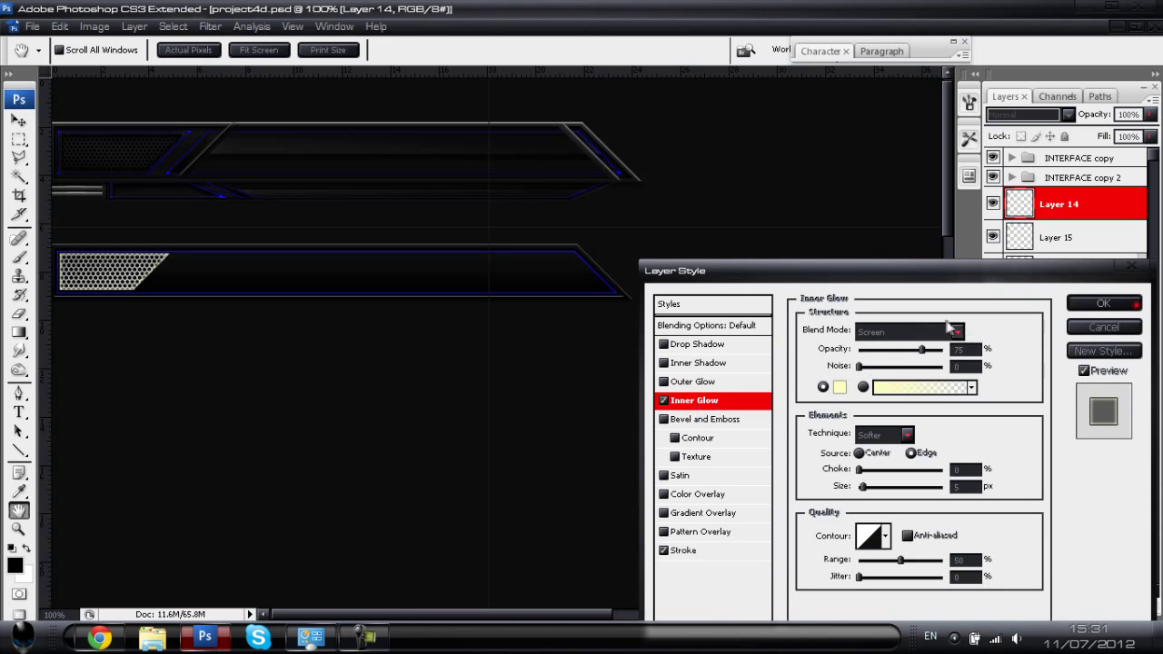
click(945, 329)
click(897, 11)
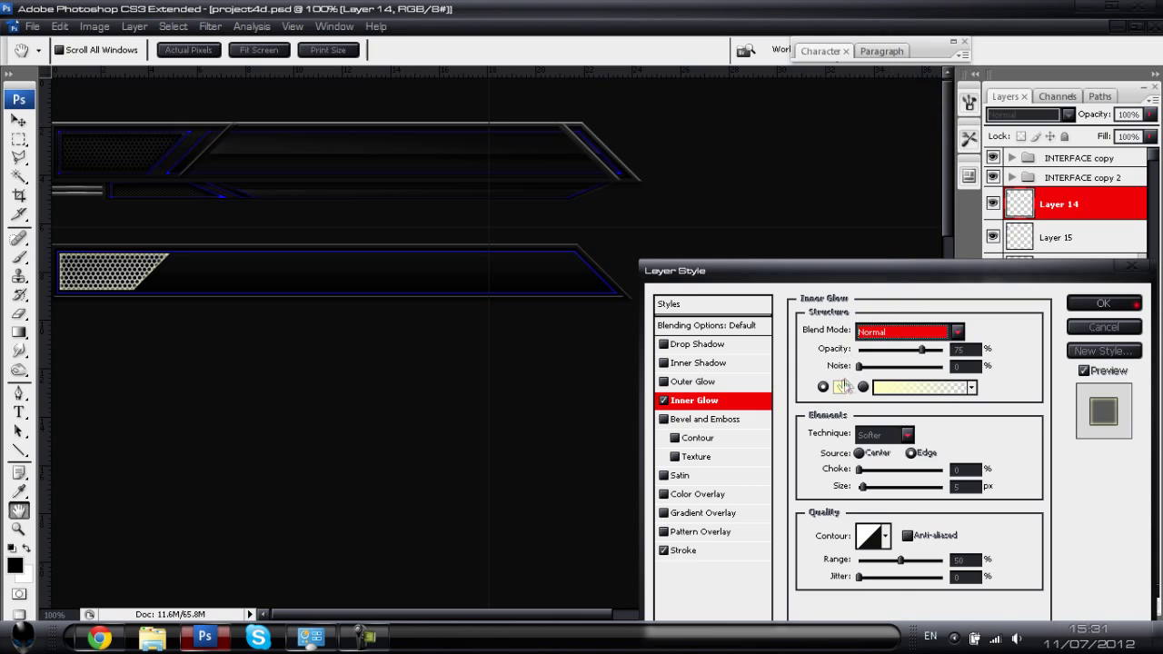
click(840, 387)
click(578, 556)
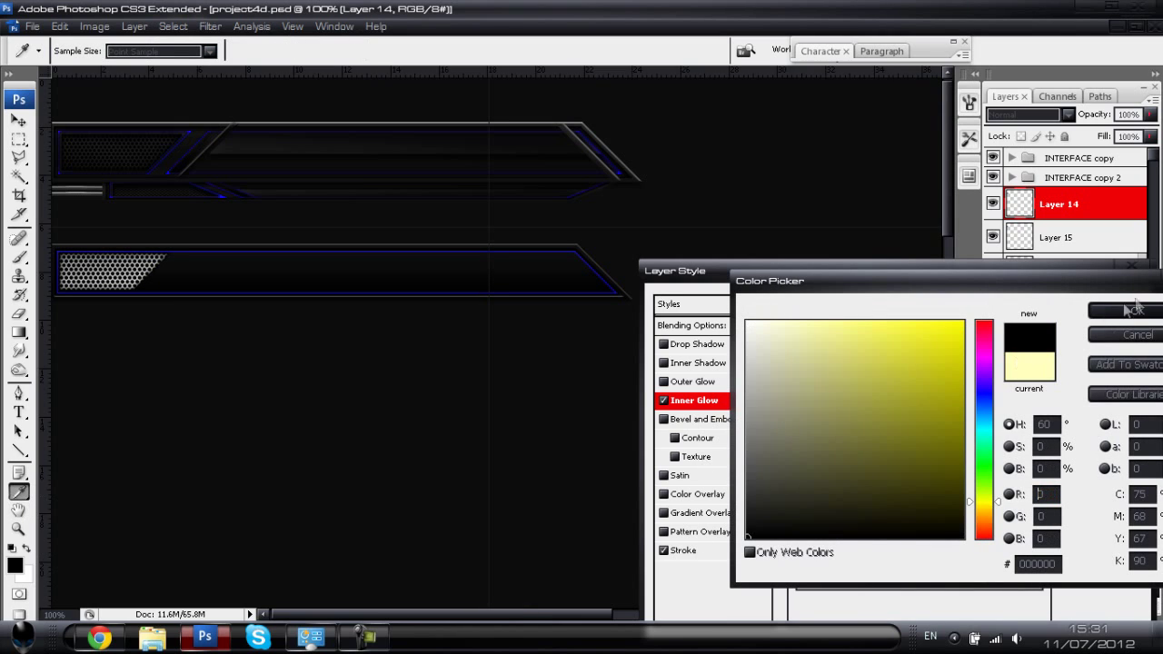
click(1136, 311)
- Set the Inner Glow to 100% opacity, 3% choke and 10 px size, and add an Inner Shadow with 18% choke and 40 px size
drag(860, 472, 863, 470)
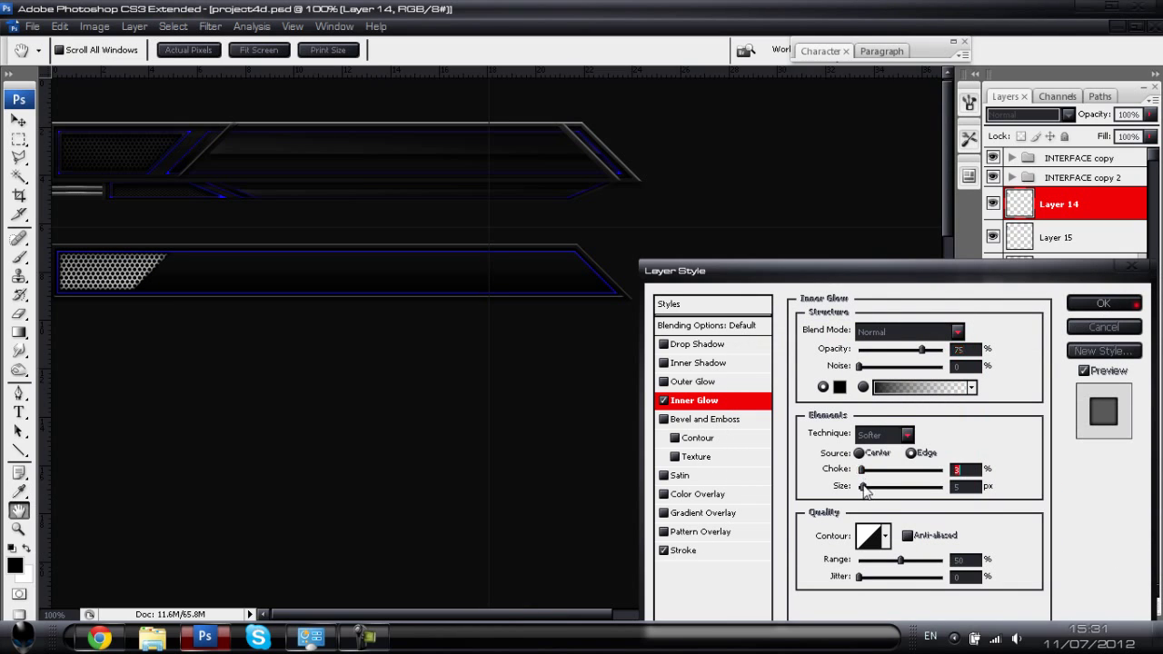
drag(923, 350, 945, 351)
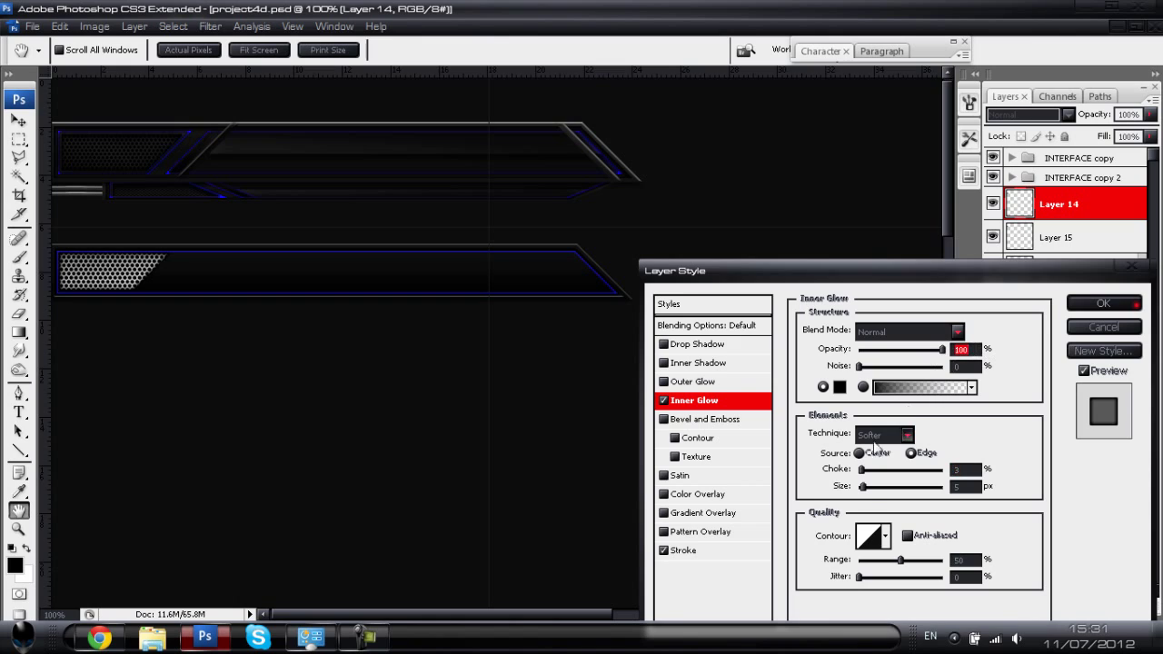
mouse_move(862, 487)
mouse_down()
mouse_move(878, 490)
mouse_move(864, 489)
mouse_up()
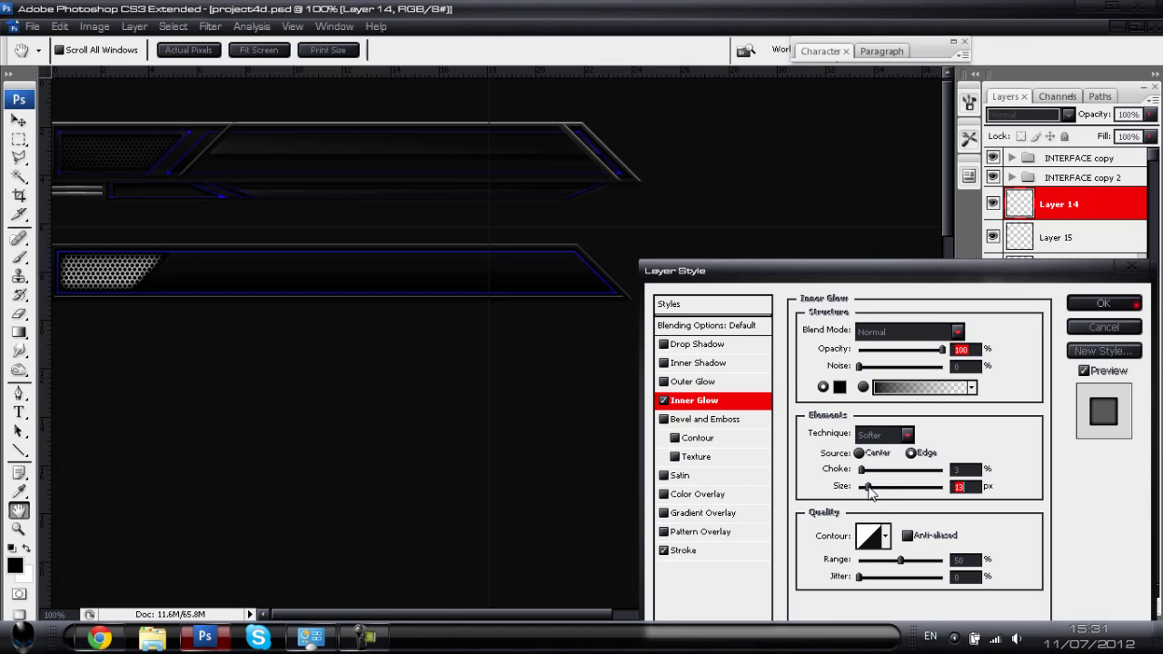
drag(870, 492, 867, 489)
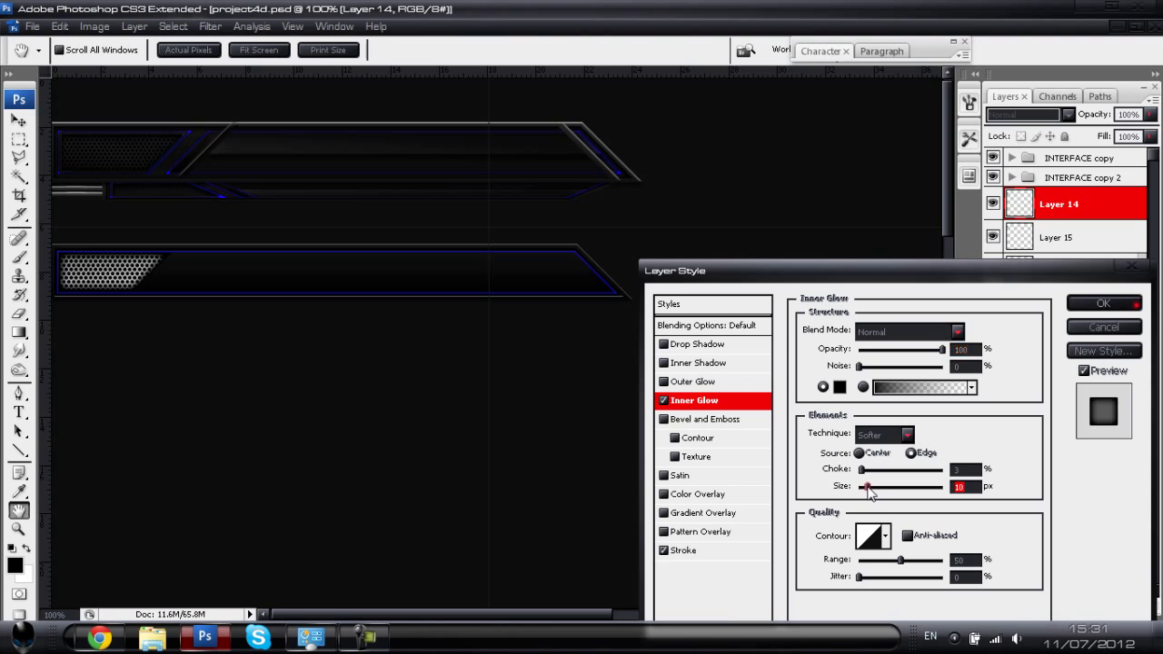
click(698, 364)
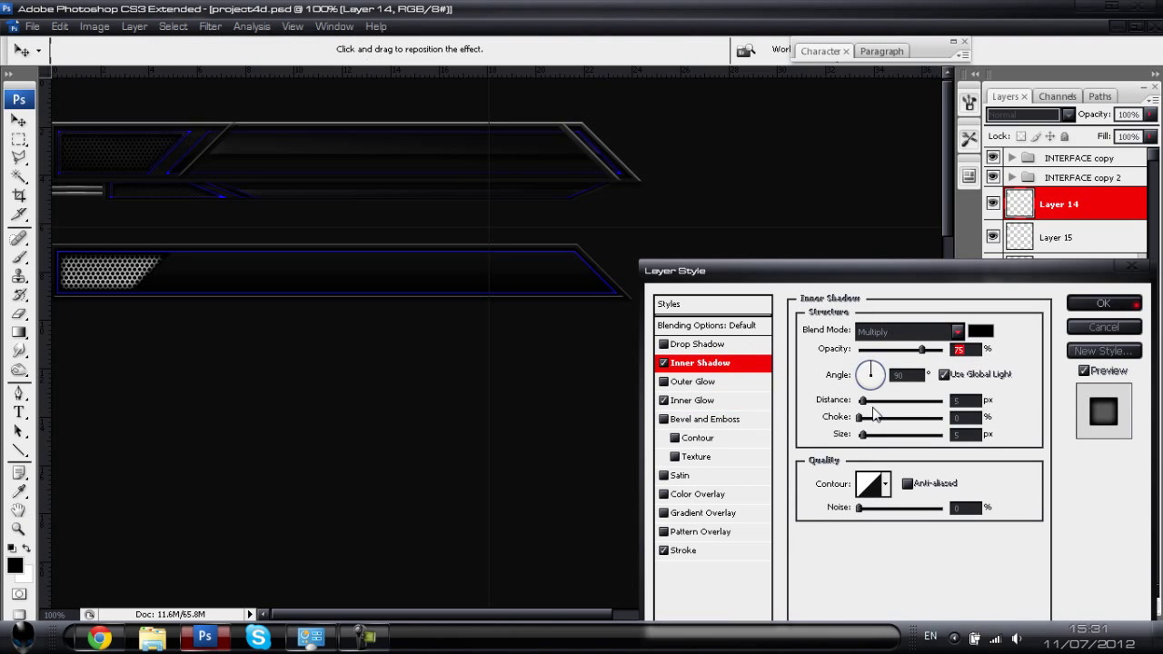
mouse_move(859, 418)
mouse_down()
mouse_move(878, 436)
mouse_move(874, 418)
mouse_up()
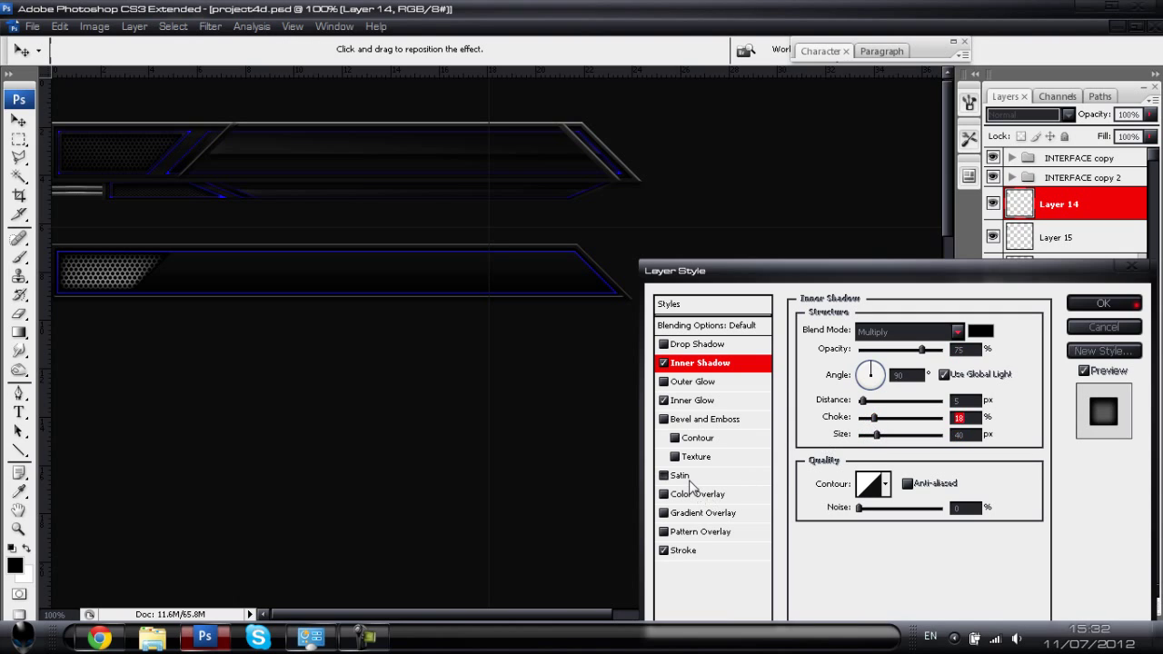
- Add a Satin effect at 71% opacity, 90° angle, 16 px distance and 79 px size with a linear contour, and apply the layer style
click(689, 478)
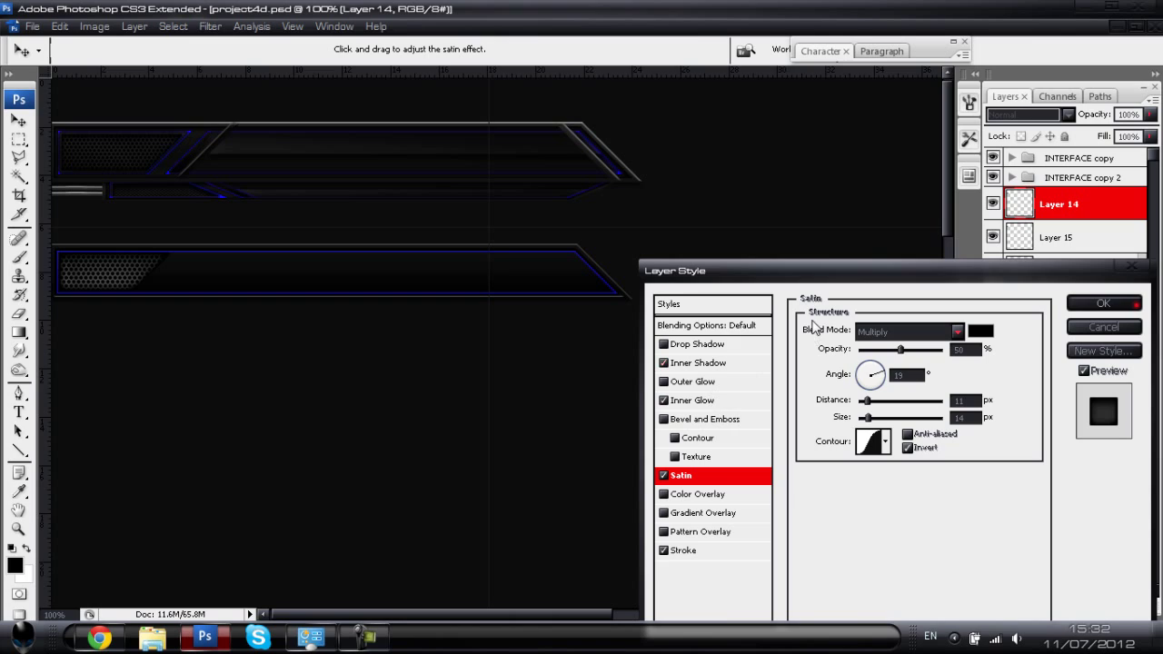
click(870, 362)
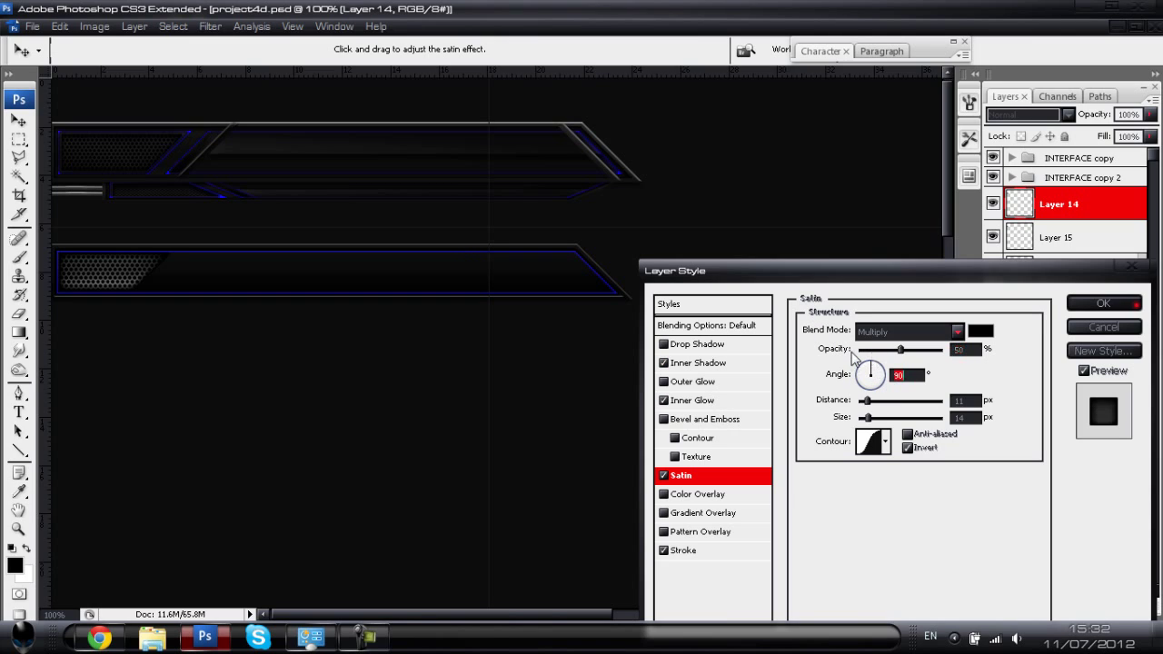
mouse_move(901, 355)
mouse_down()
mouse_move(921, 357)
mouse_move(903, 357)
mouse_up()
mouse_move(868, 416)
mouse_down()
mouse_move(892, 424)
mouse_move(874, 406)
mouse_up()
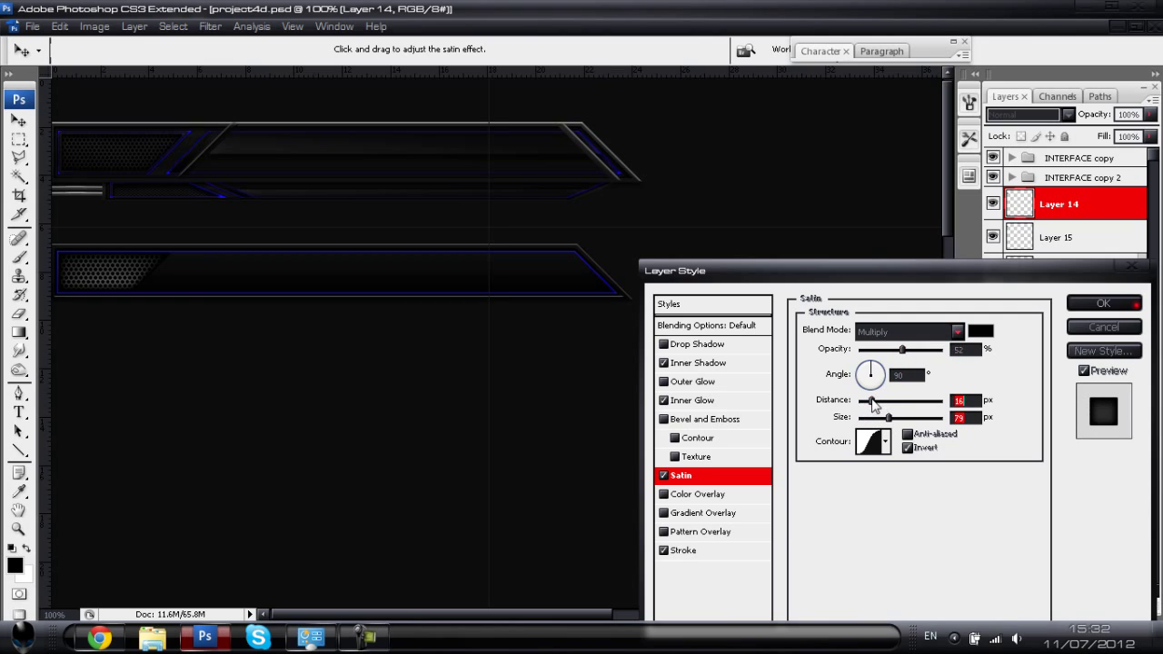
drag(905, 350, 926, 356)
click(884, 442)
double_click(788, 479)
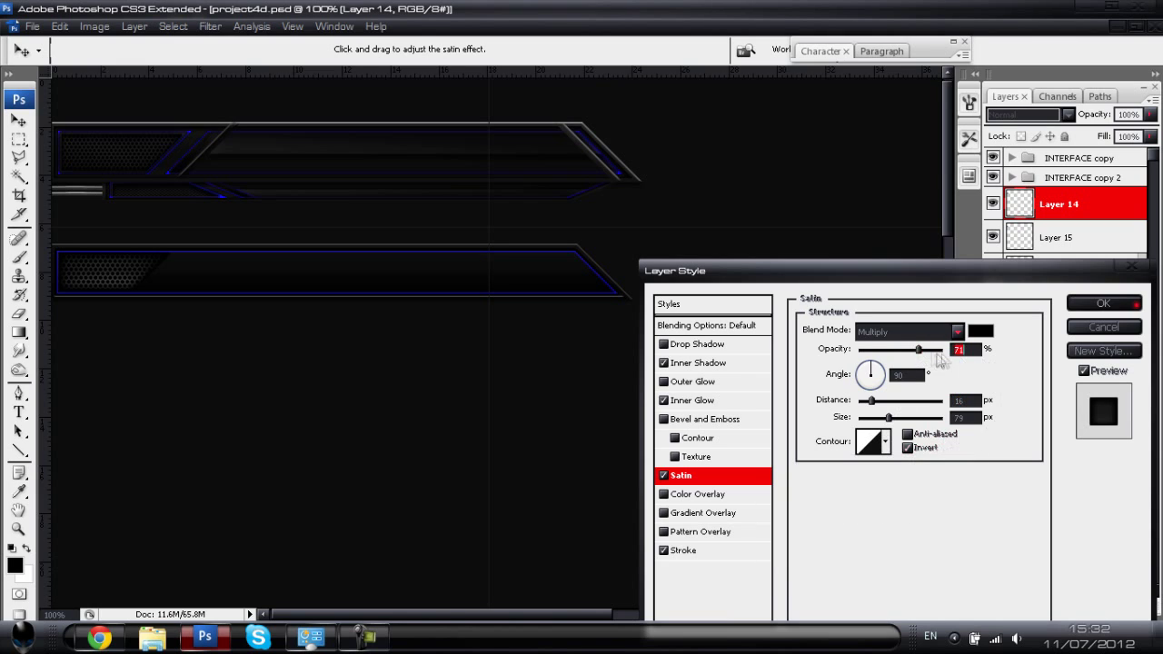
click(1103, 304)
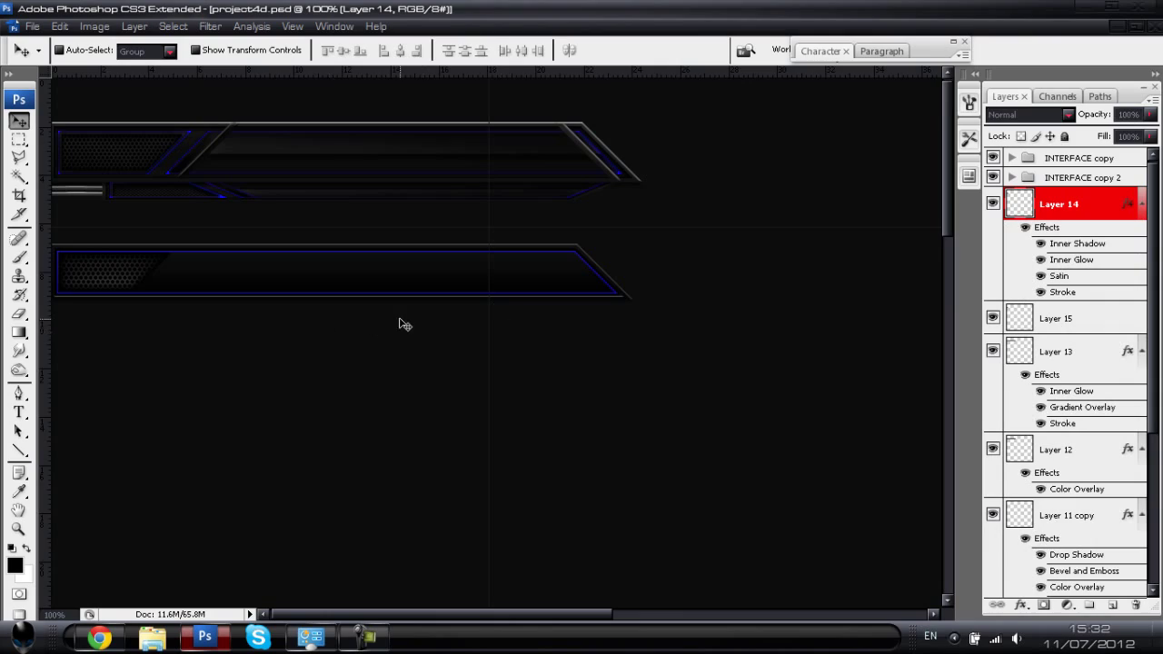
- Load Layer 14's outline as a selection and create a new layer named Layer 16 above it
key(ctrl+plus)
key(ctrl+minus)
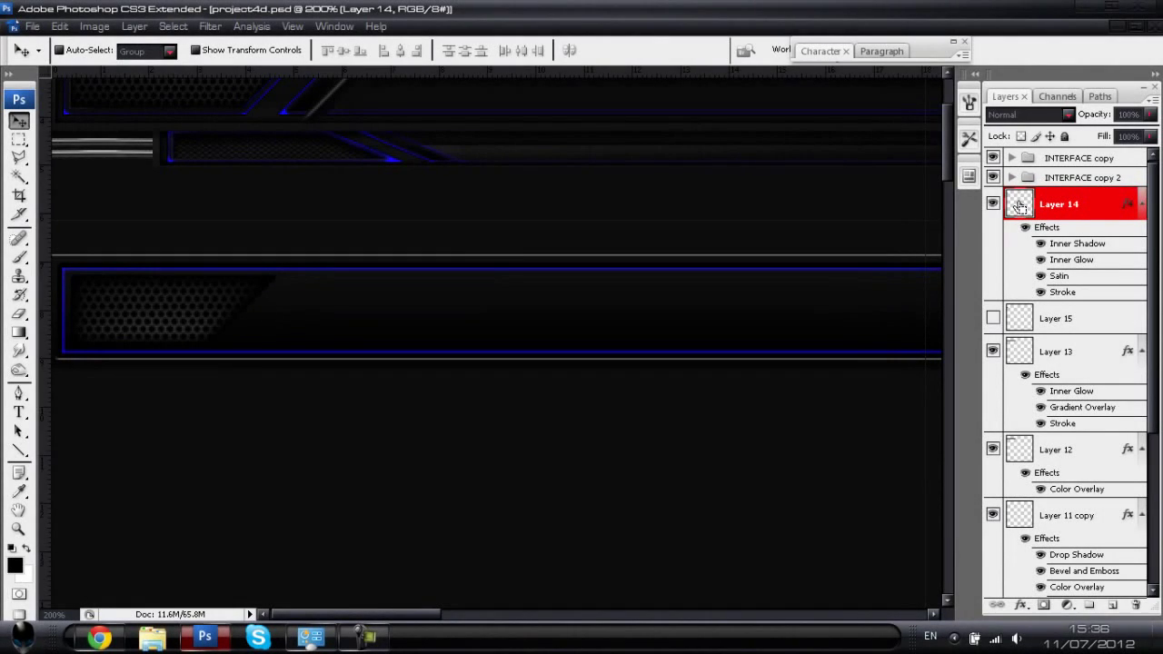
ctrl+click(1019, 206)
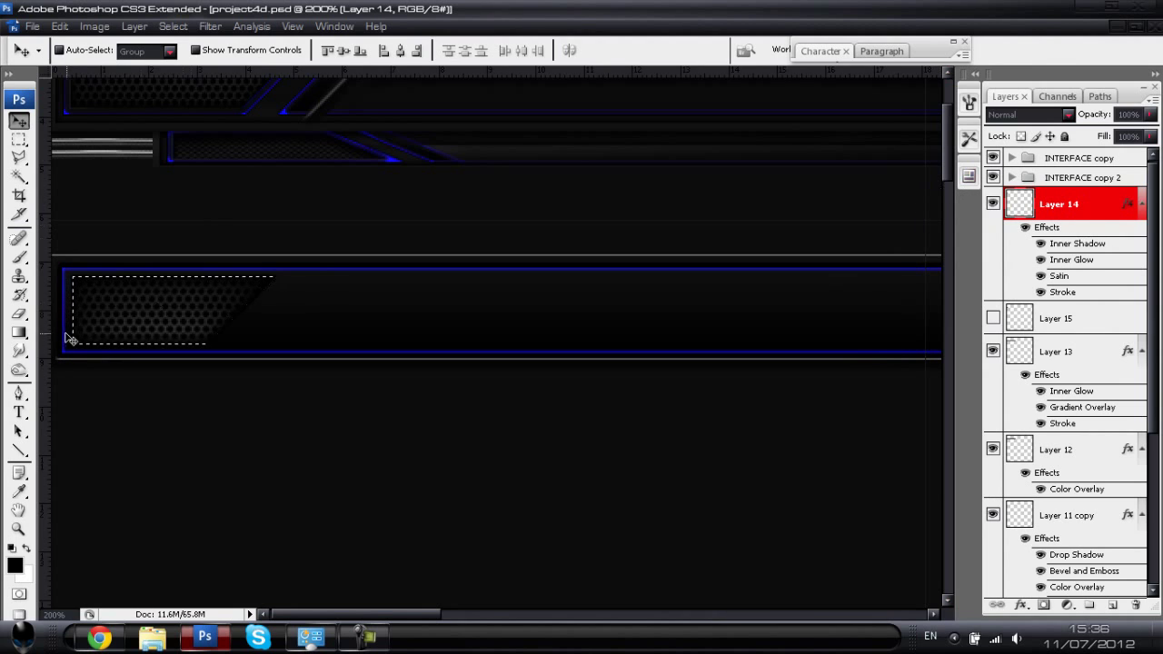
key(ctrl+shift+n)
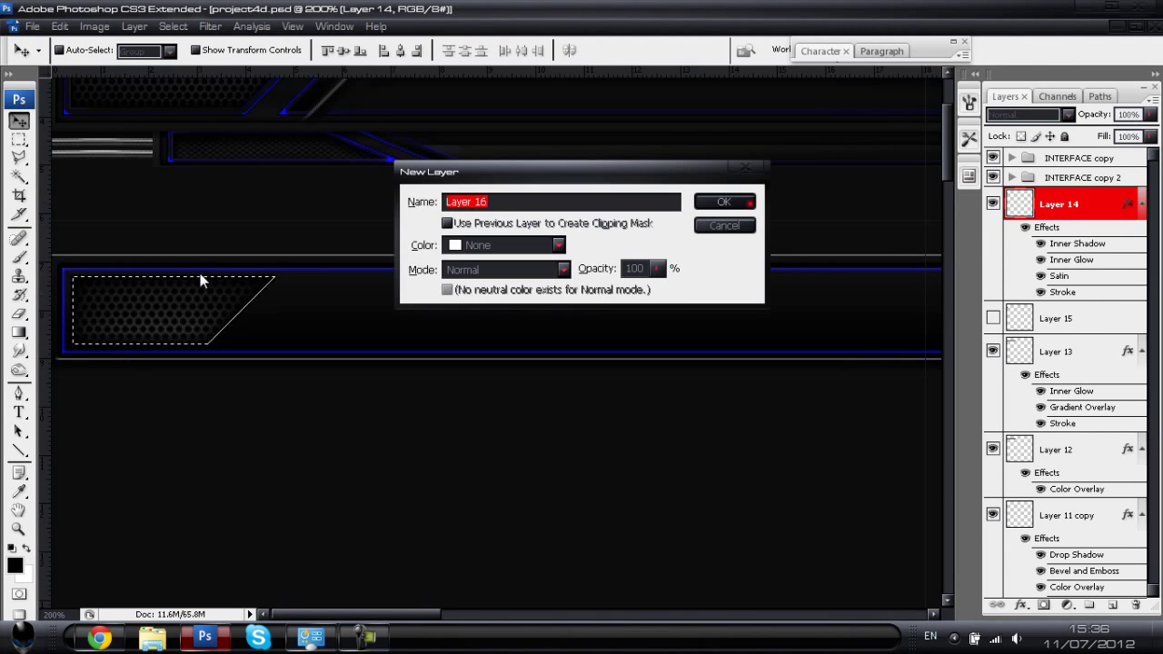
key(Return)
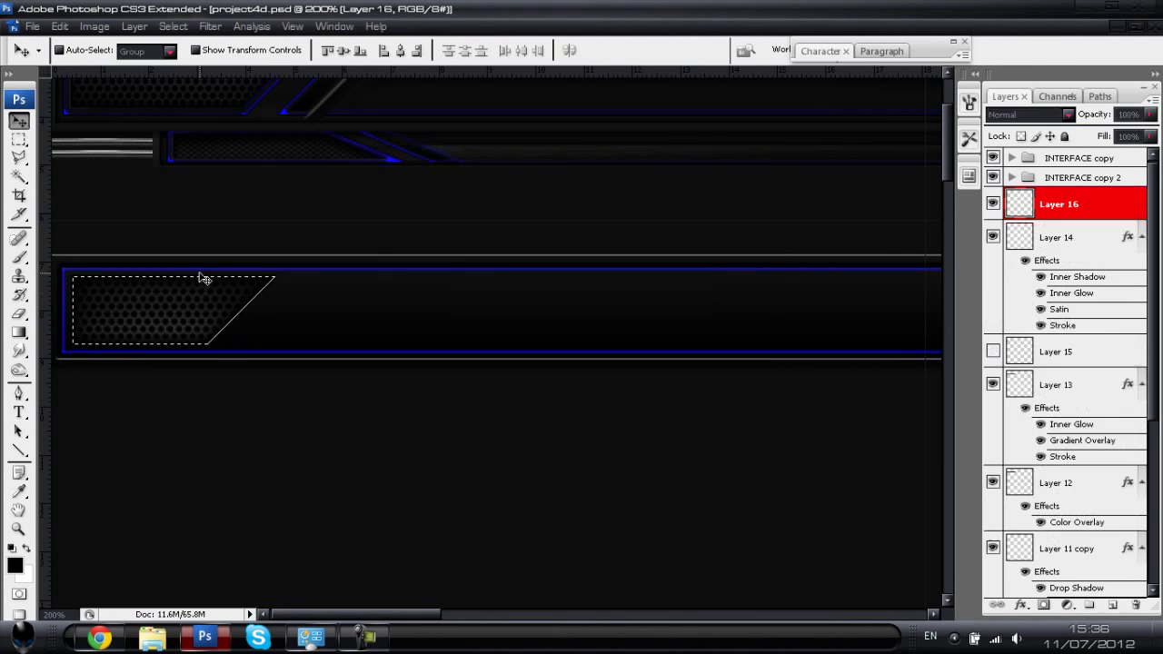
- Apply short white-to-transparent linear gradients along the left and upper edges of the mesh panel selection on Layer 16
click(19, 333)
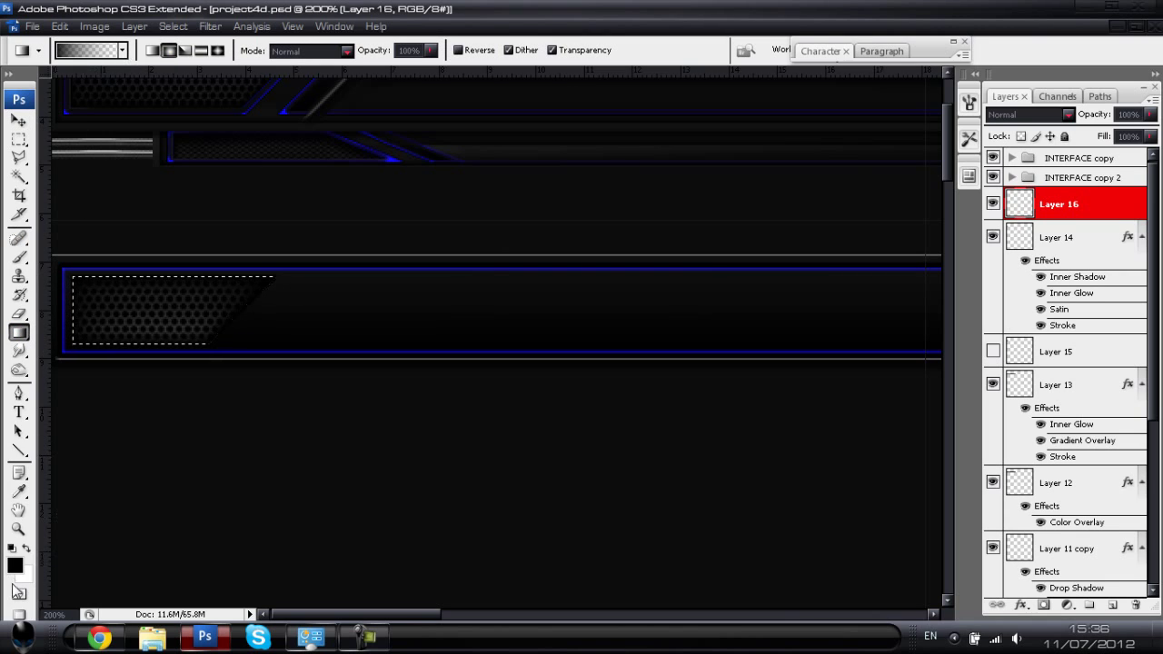
click(26, 551)
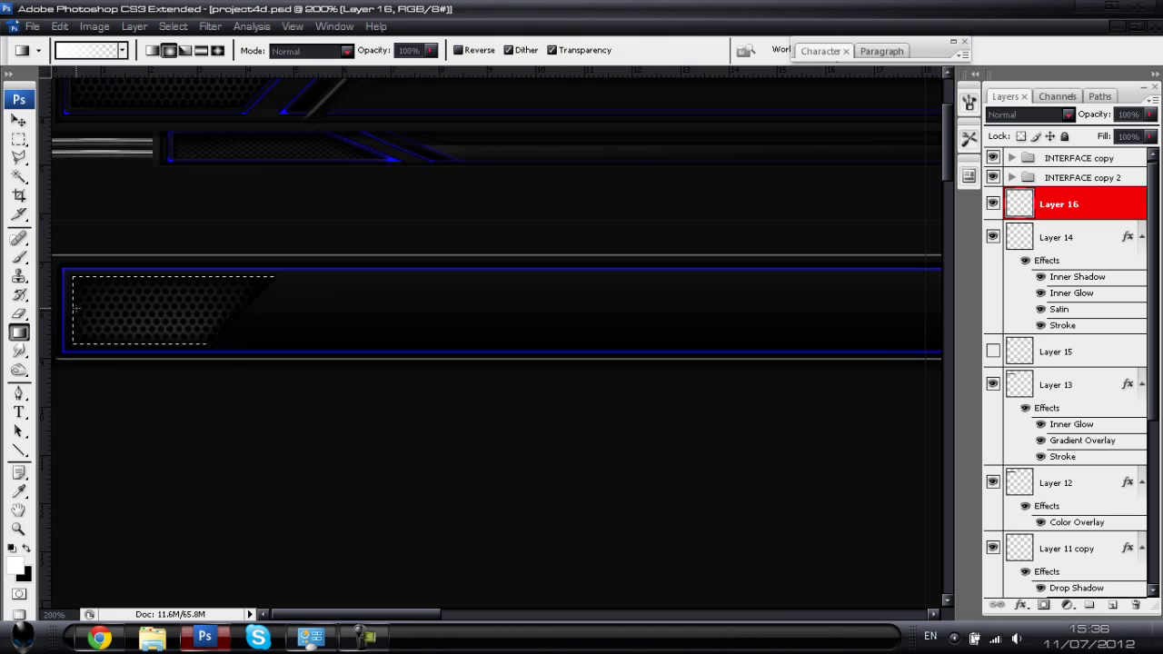
click(152, 50)
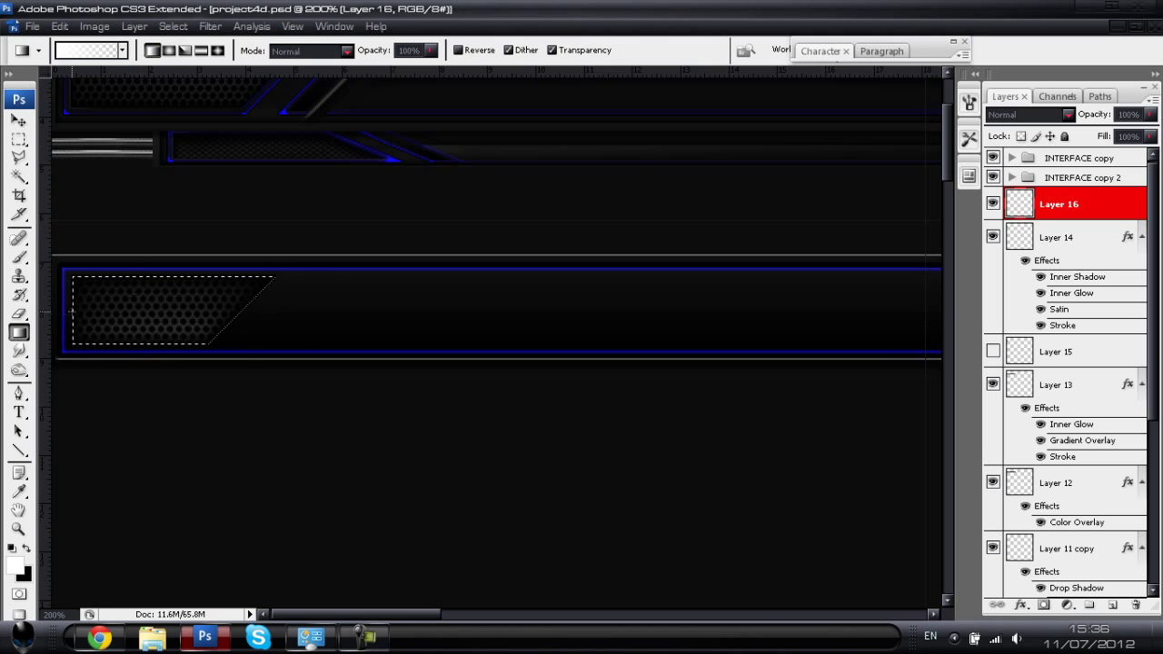
drag(75, 312, 88, 312)
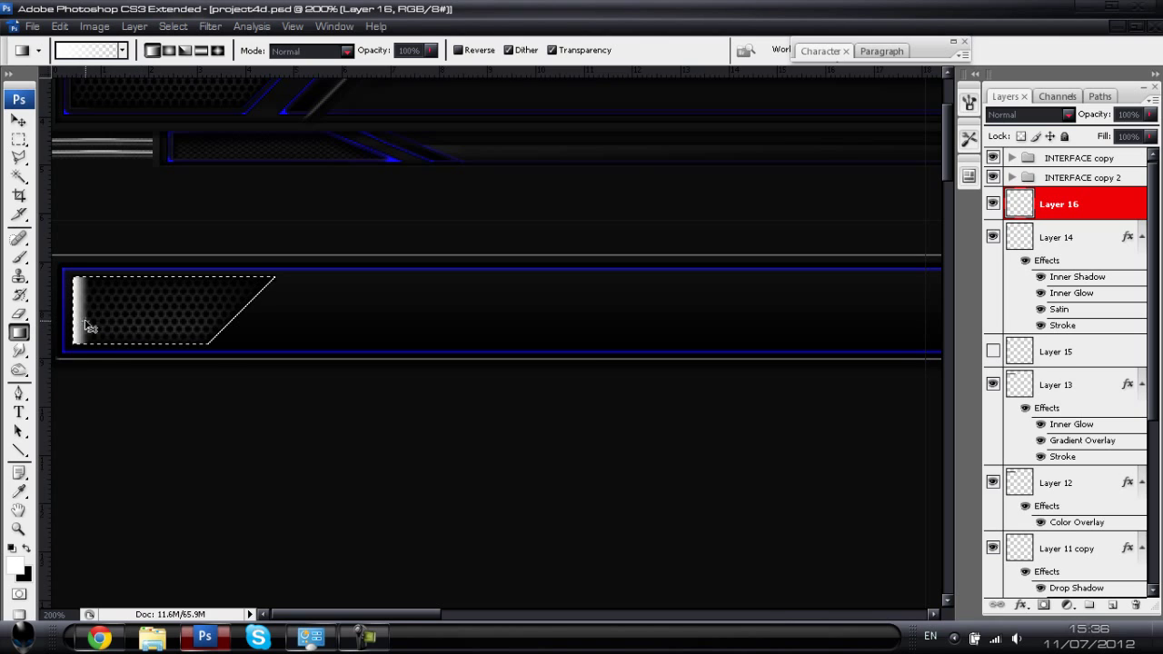
key(ctrl+minus)
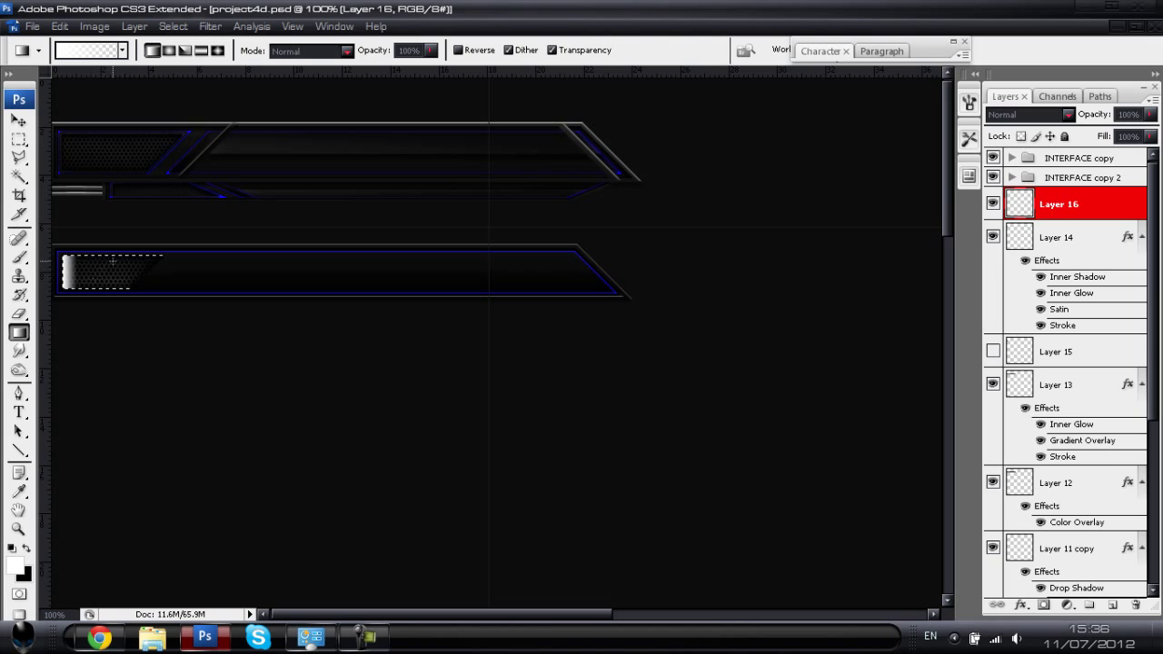
drag(110, 255, 111, 264)
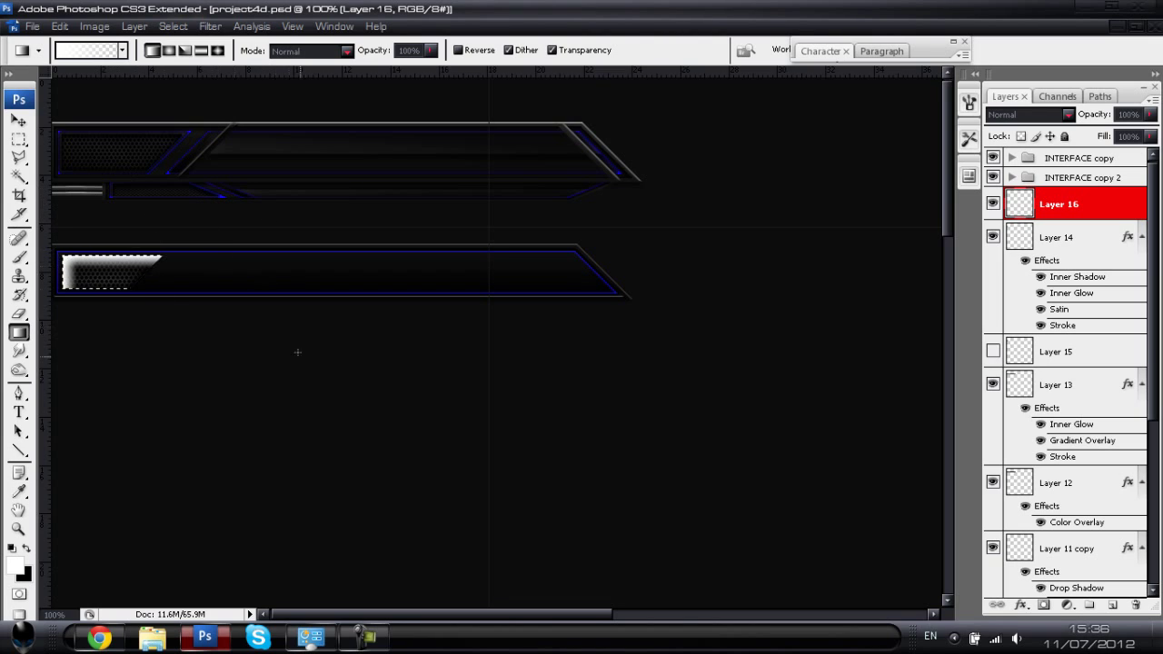
- Rework the white gradient highlight along the mesh panel's upper edge into a softer fade and deselect the panel
drag(343, 401, 184, 409)
drag(382, 395, 278, 384)
drag(142, 272, 166, 260)
key(ctrl+d)
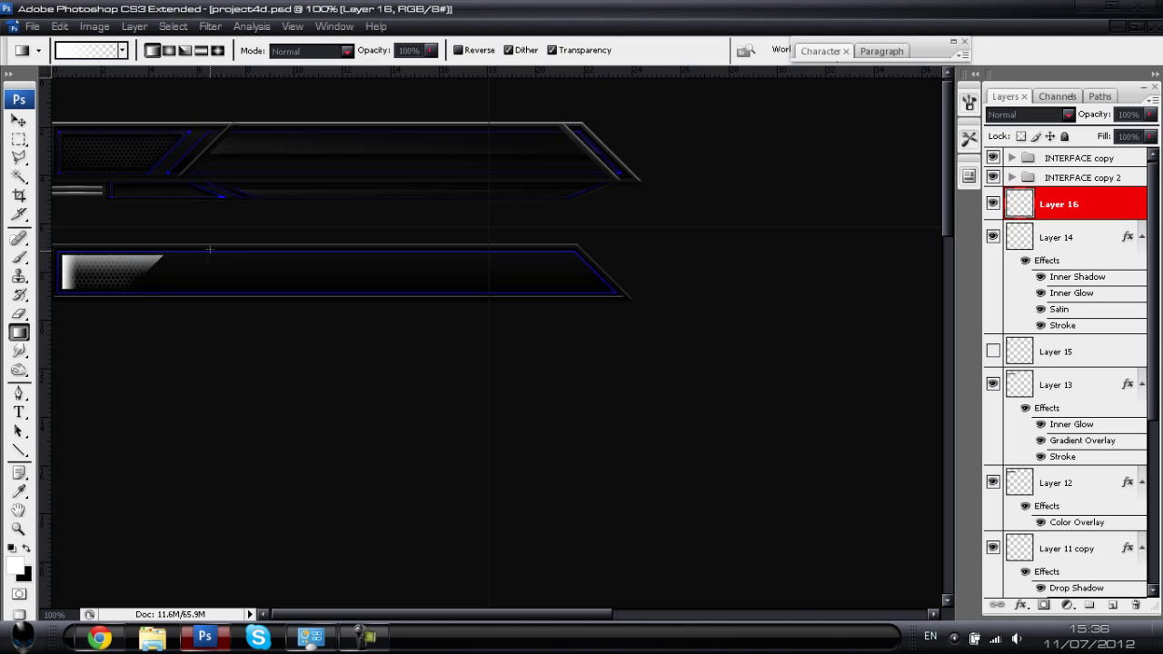
- Try blend modes such as Overlay, Darken, Screen and Soft Light on Layer 16, and return it to Normal
click(19, 120)
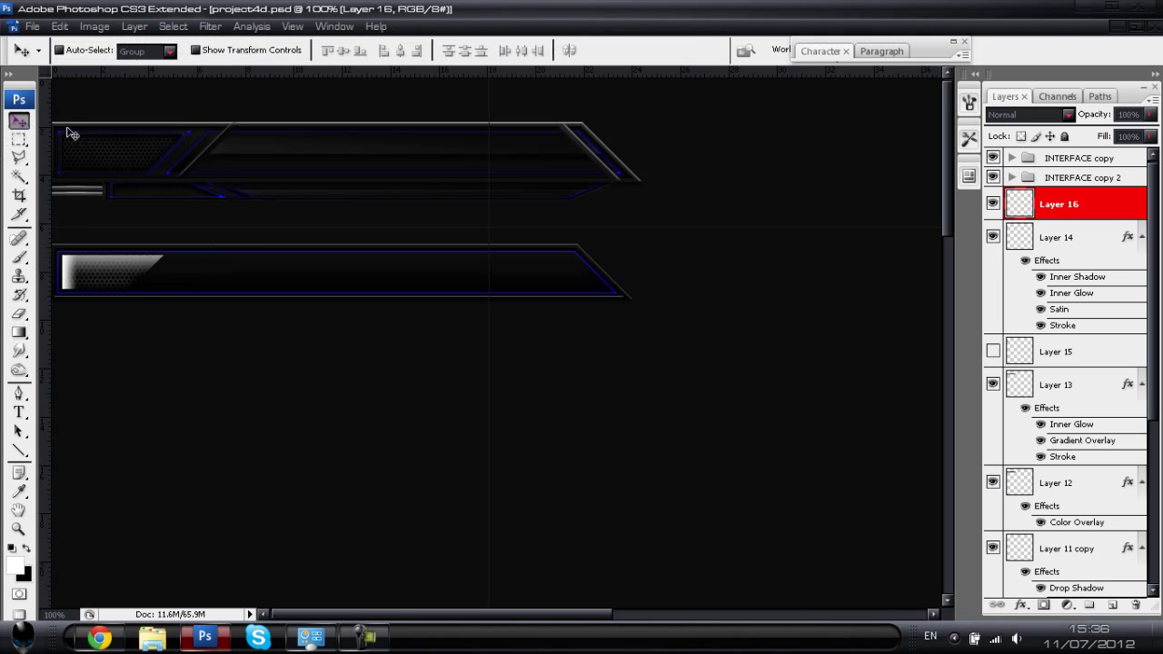
click(1026, 115)
click(1009, 332)
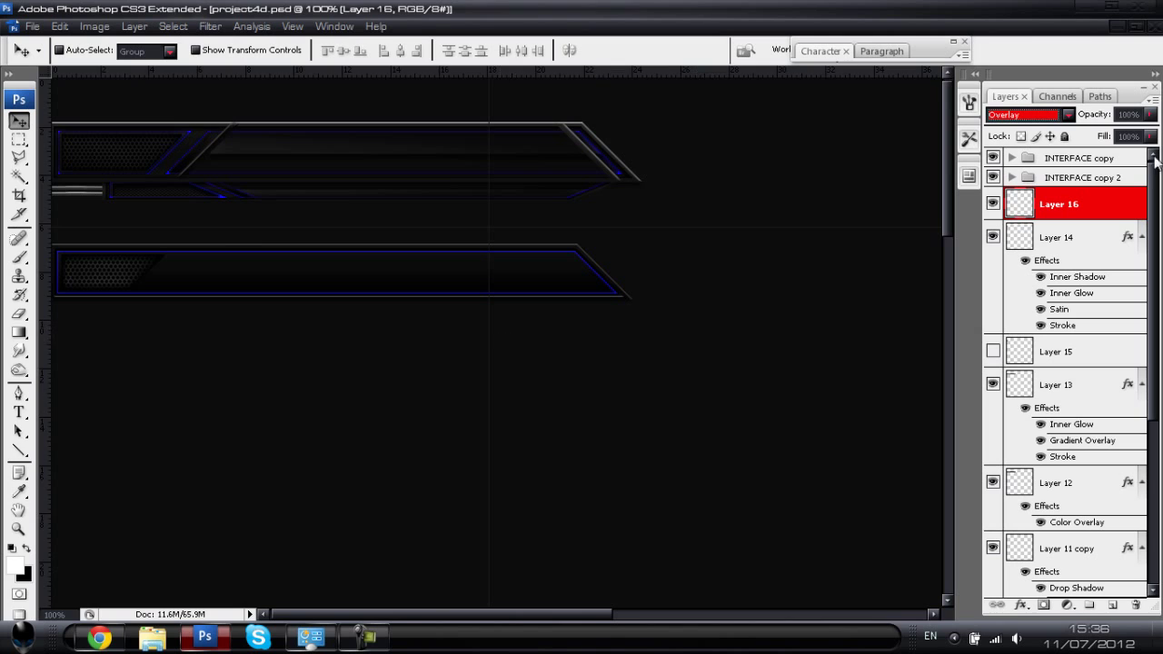
click(1071, 115)
click(1061, 128)
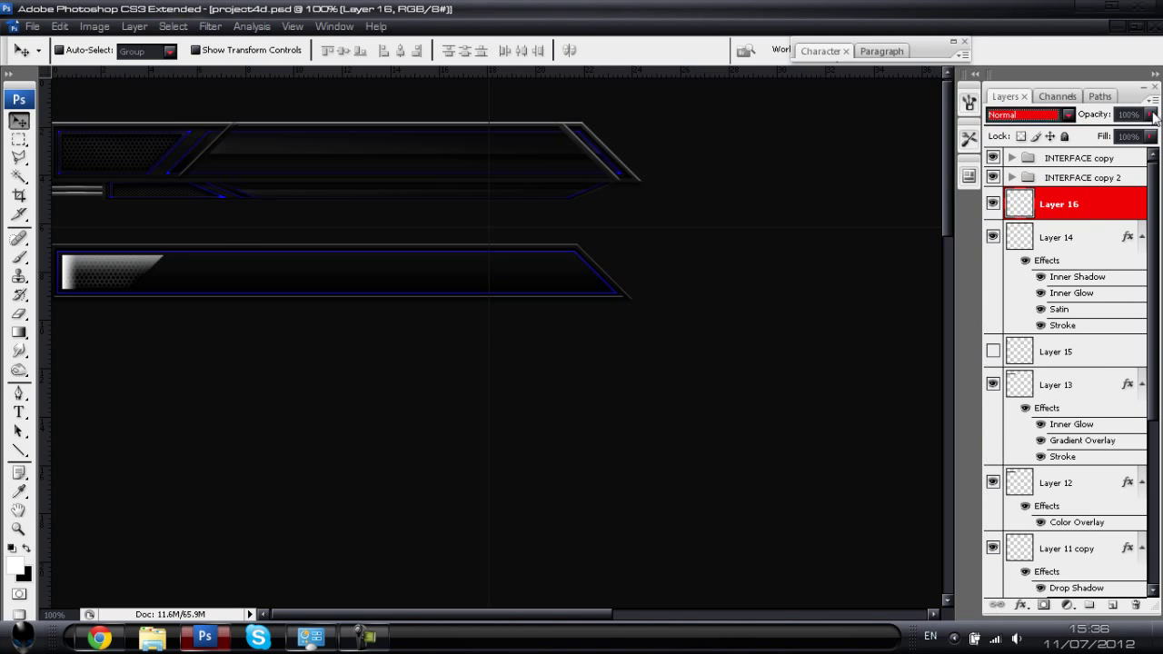
scroll(1070, 125, down, 2)
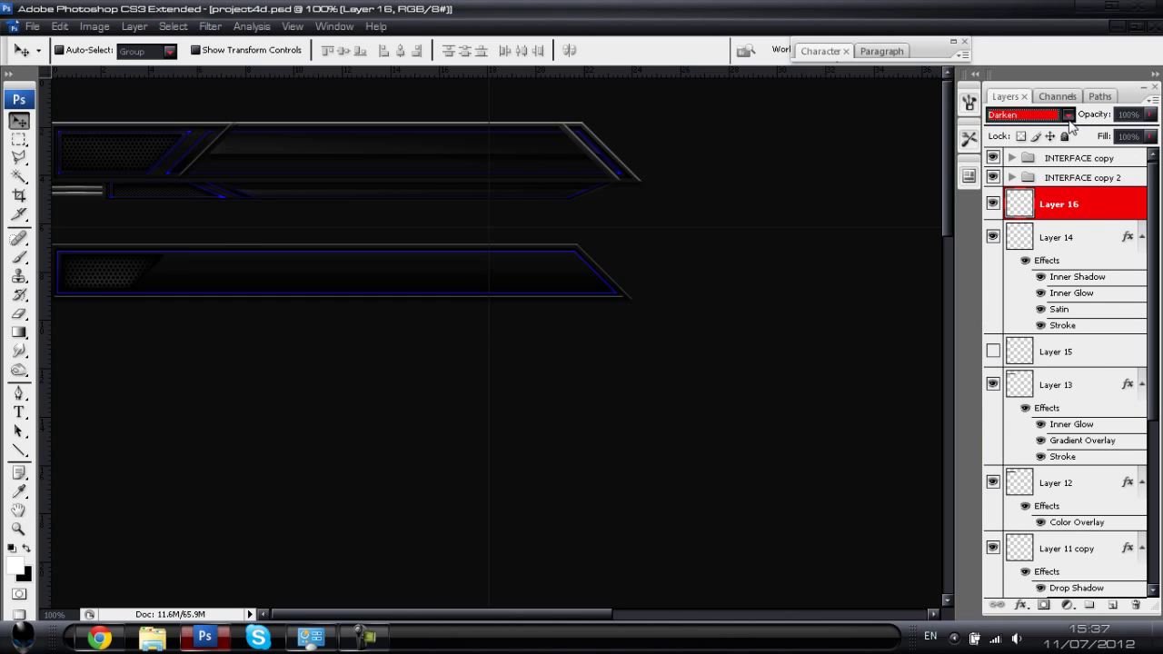
scroll(1072, 125, down, 6)
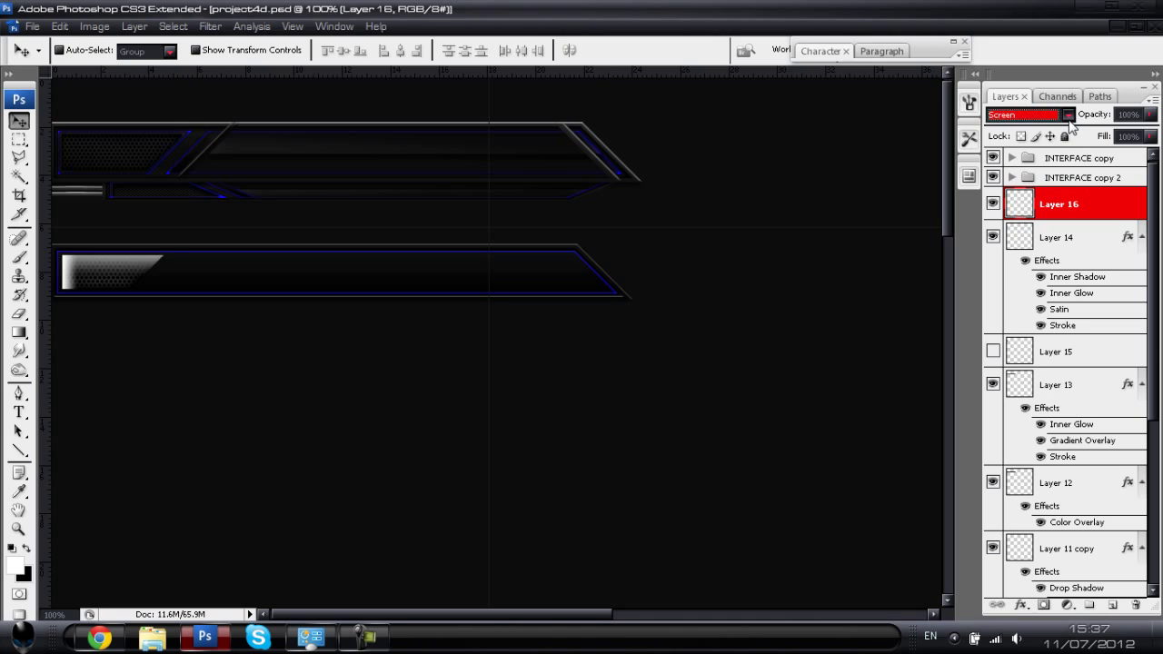
scroll(1072, 126, down, 1)
scroll(1072, 126, up, 1)
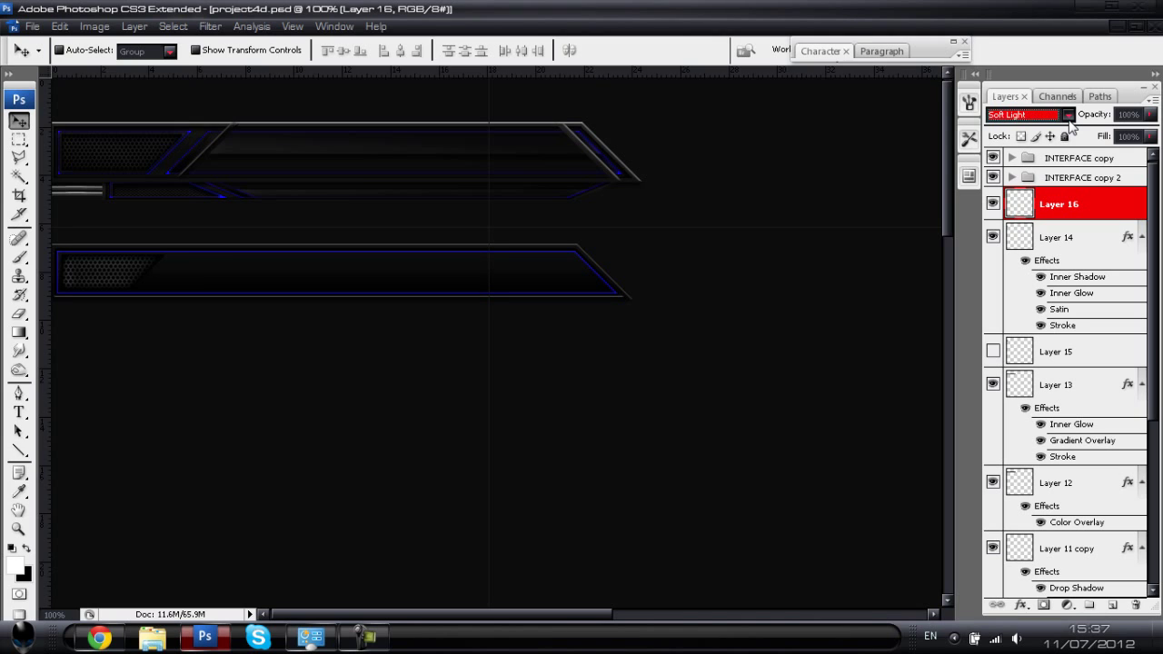
click(1067, 126)
click(1035, 128)
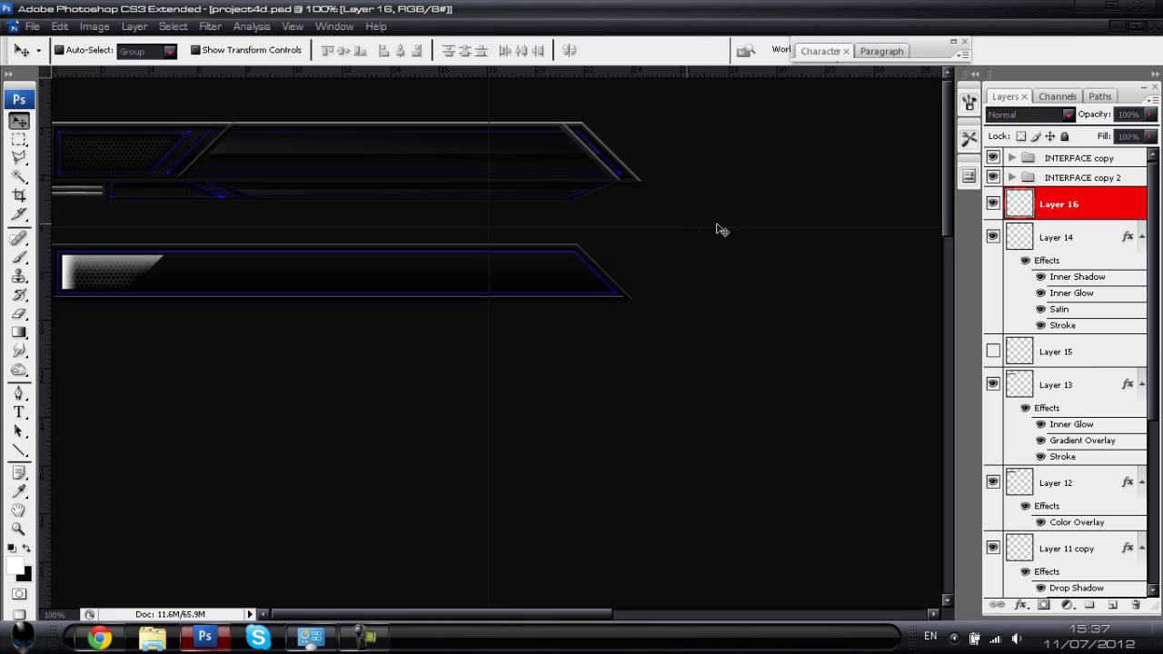
- Lower Layer 16's opacity to 11%
click(1150, 115)
drag(1148, 132, 1071, 132)
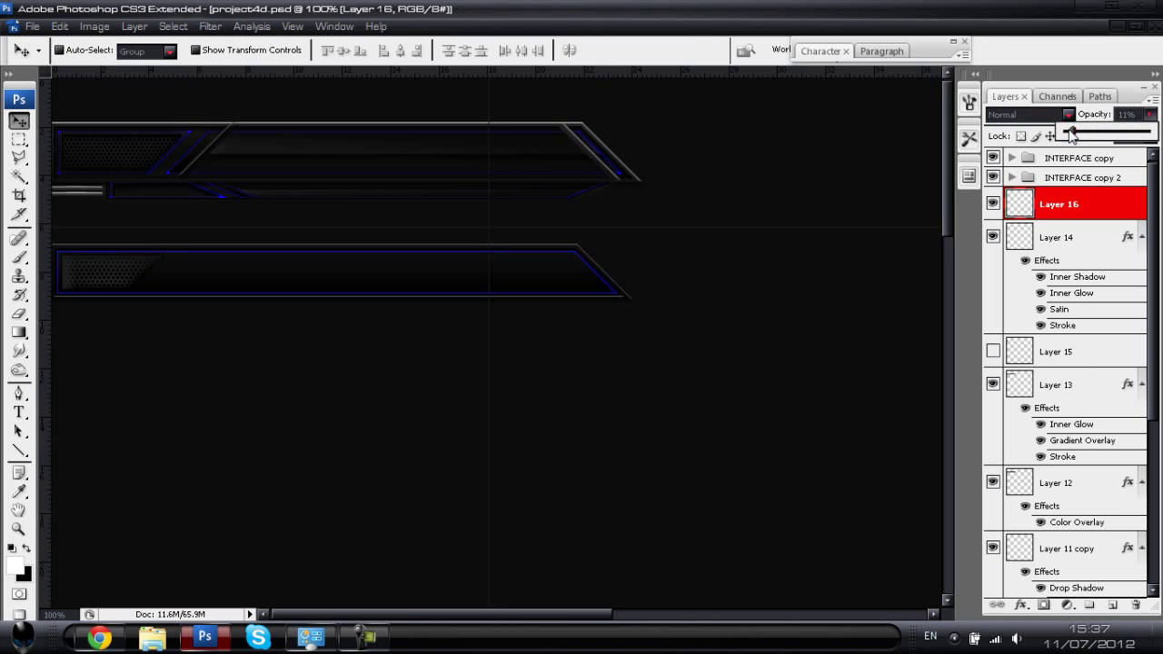
- Give Layer 16 an Inner Glow with Normal blending at 100% opacity plus a default Inner Shadow, and apply the style
double_click(1095, 225)
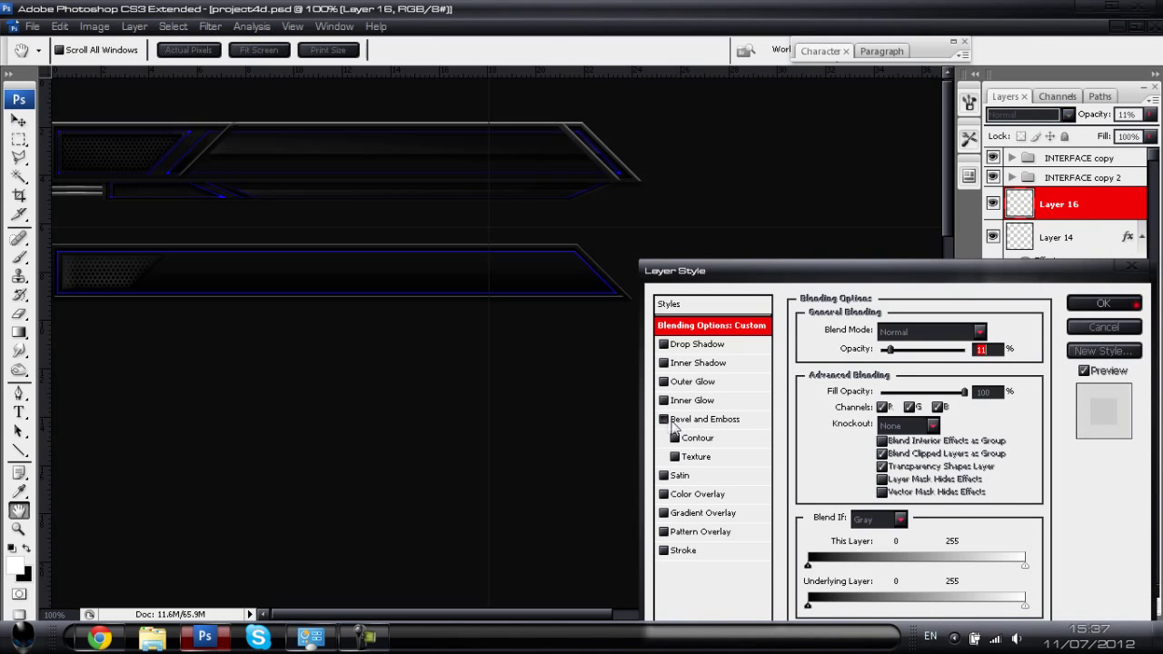
click(683, 401)
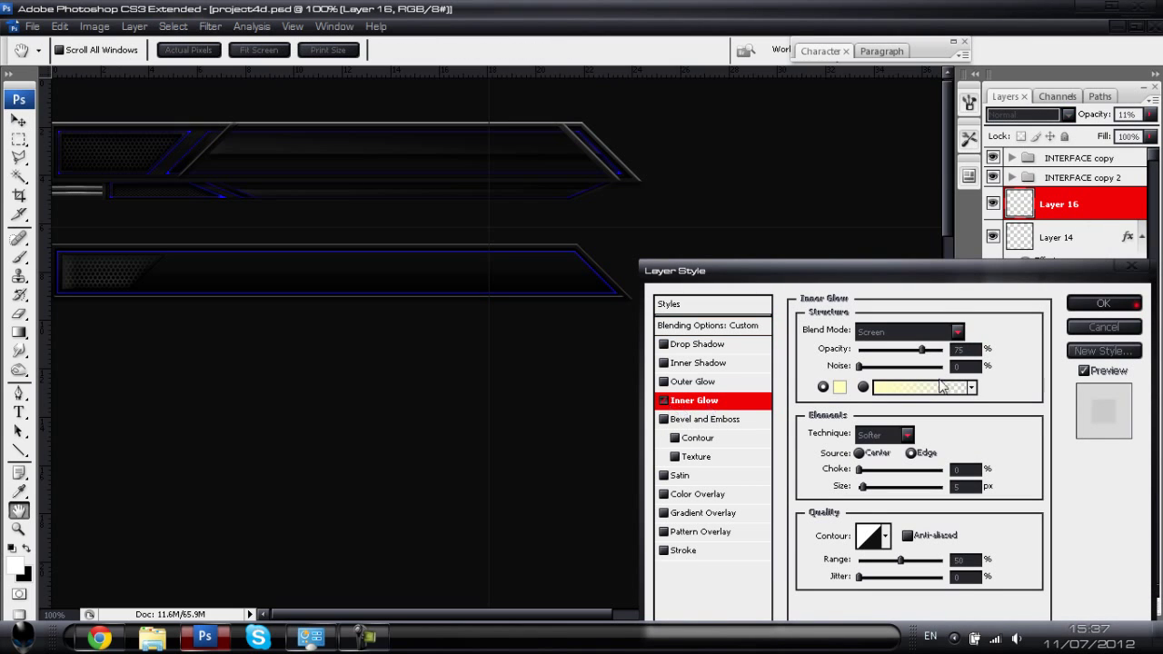
drag(922, 349, 999, 347)
click(958, 332)
click(899, 11)
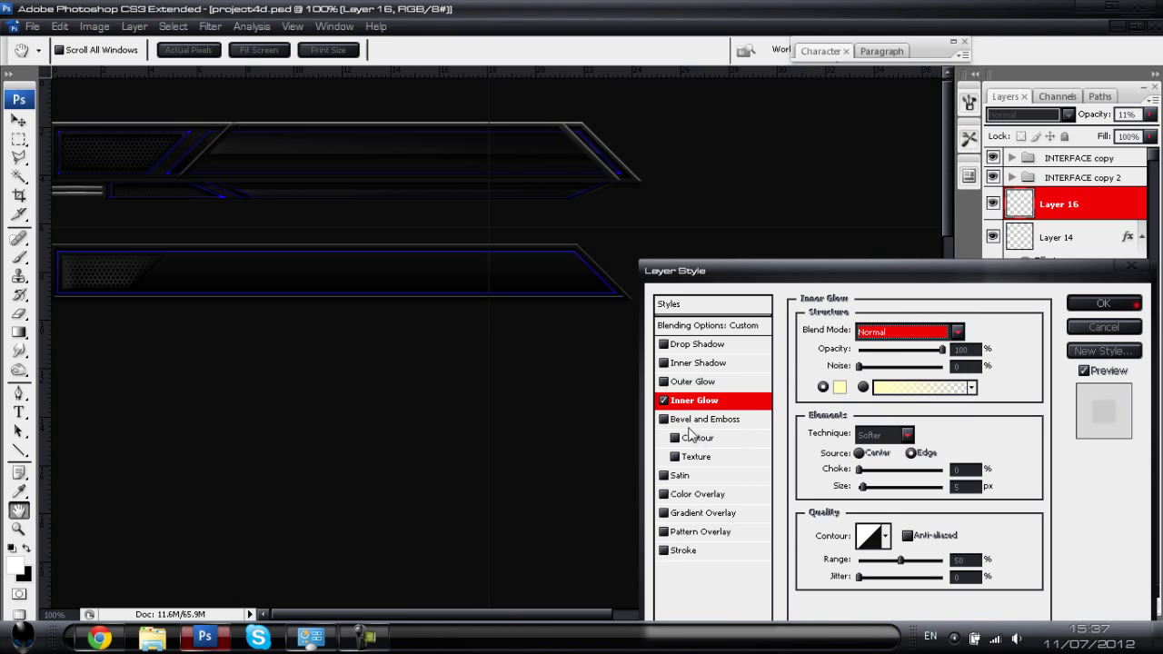
key(Tab)
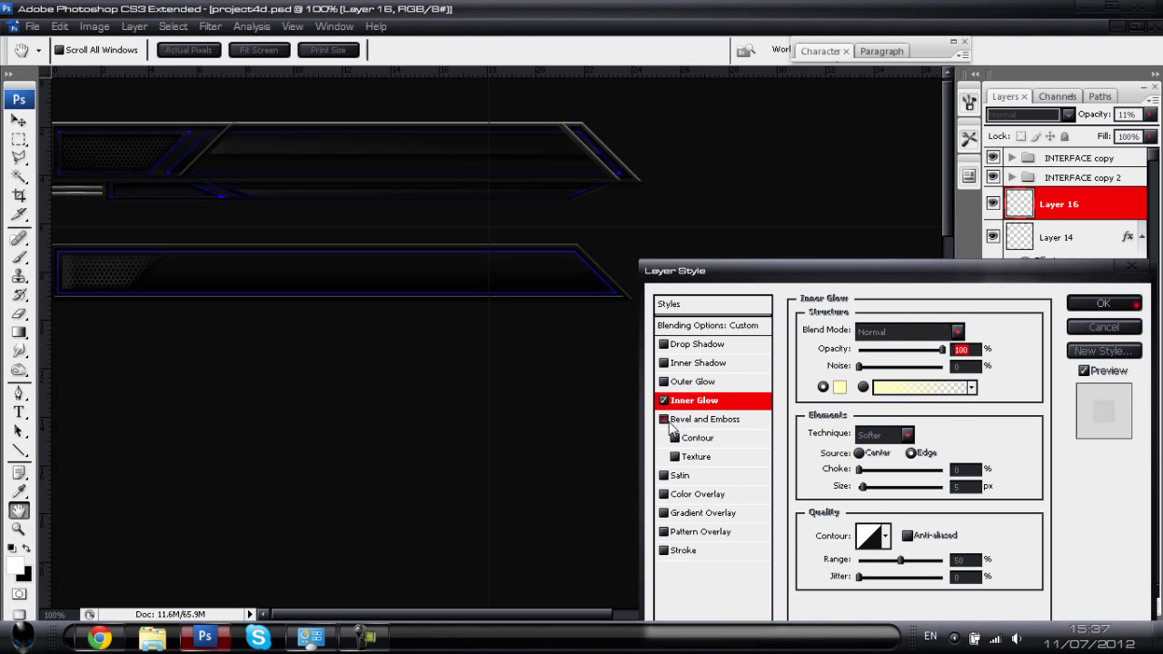
click(663, 362)
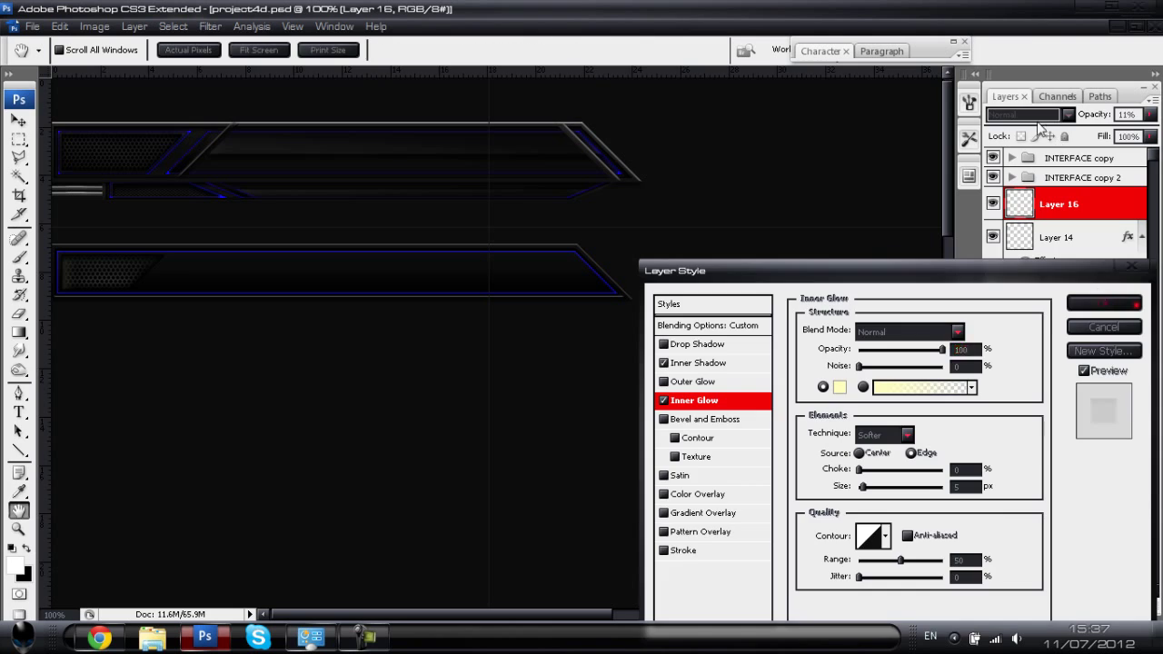
click(1102, 304)
- Set Layer 16's blend mode to Soft Light, keeping only one copy of the layer
key(v)
click(1024, 115)
click(1022, 351)
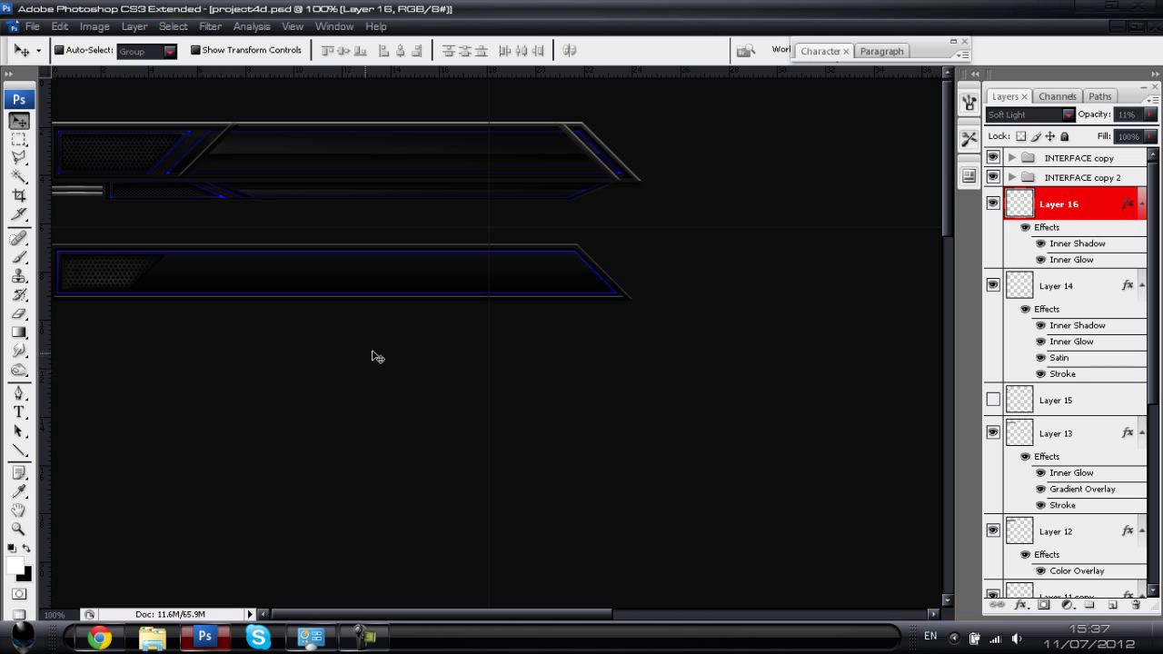
key(ctrl+j)
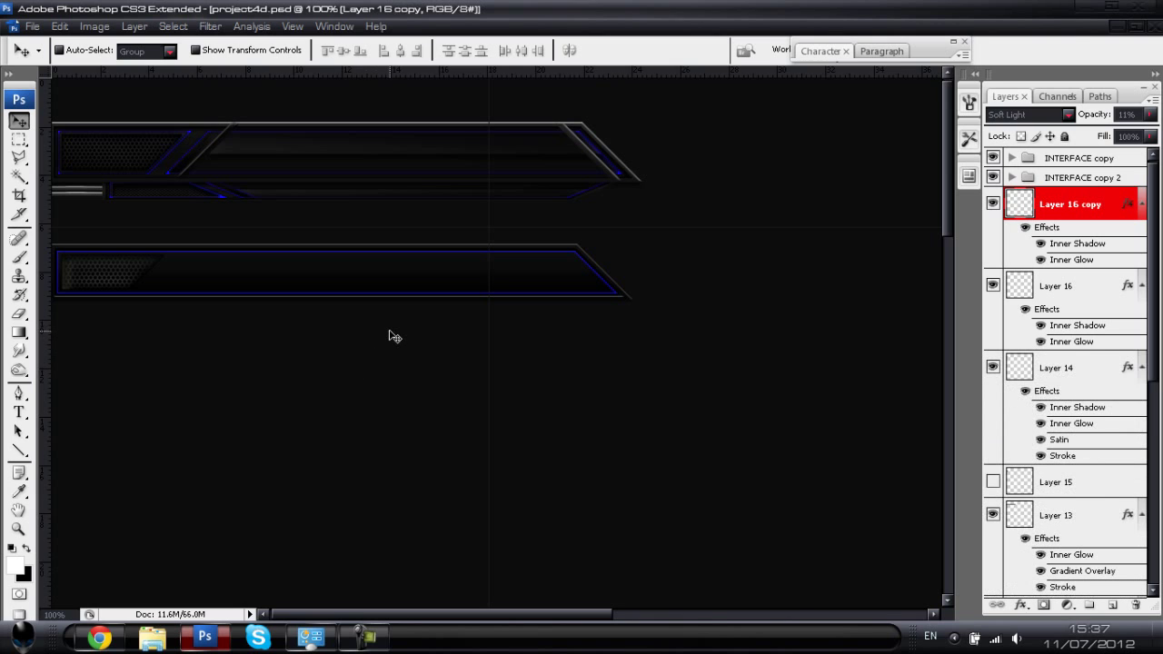
key(ctrl+z)
- Create a new empty layer above Layer 16
key(ctrl+shift+n)
key(Return)
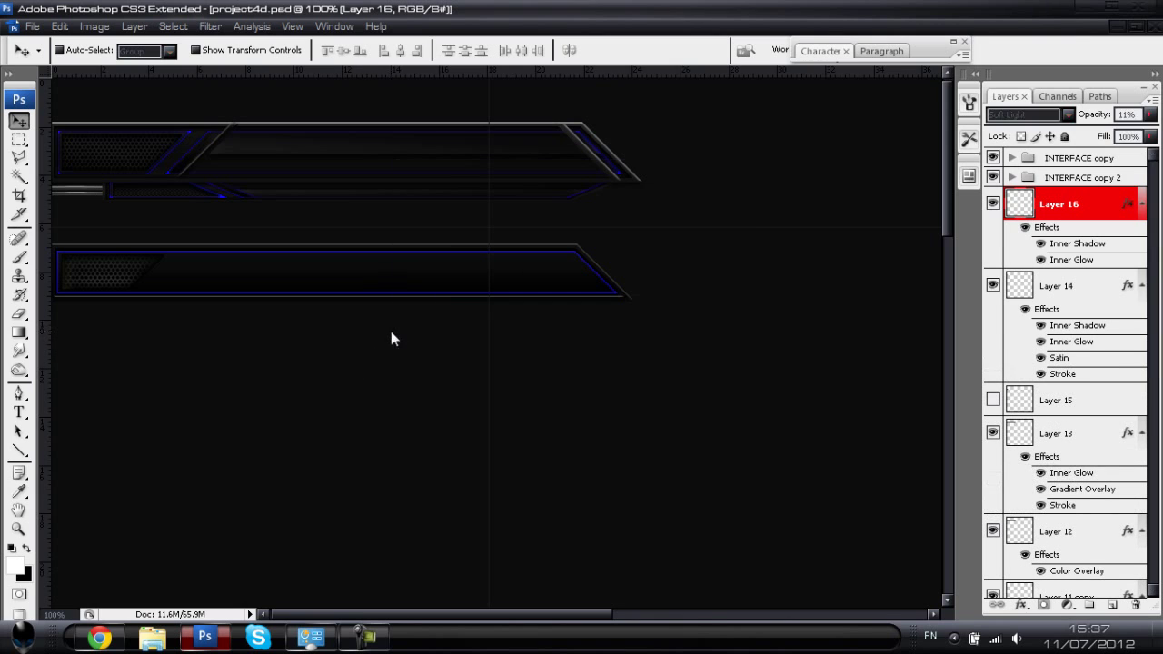
key(ctrl+plus)
key(ctrl+minus)
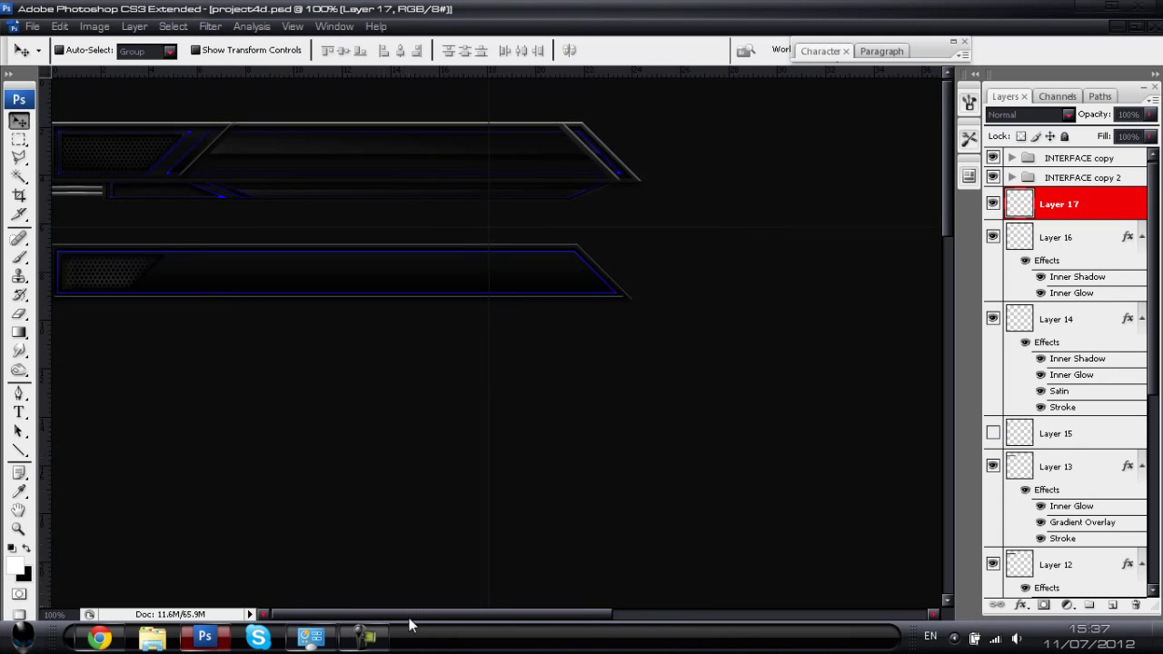
- Outline a slanted bar inside the blue frame beside the mesh panel with the Polygonal Lasso and fill it with white
click(18, 157)
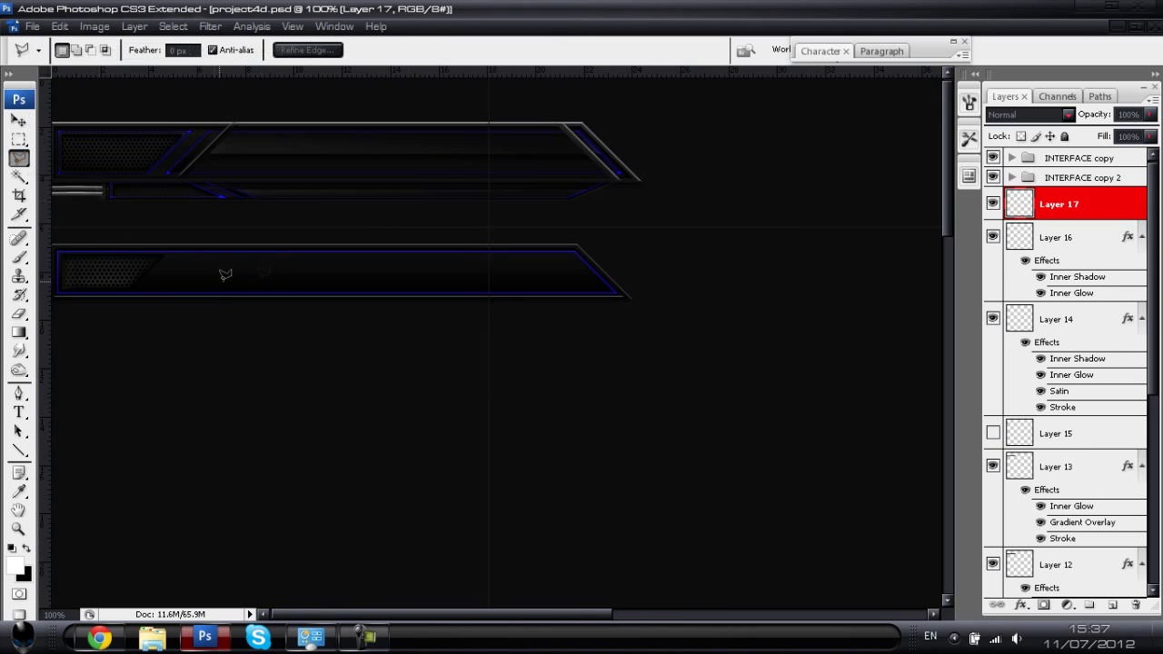
key(ctrl+plus)
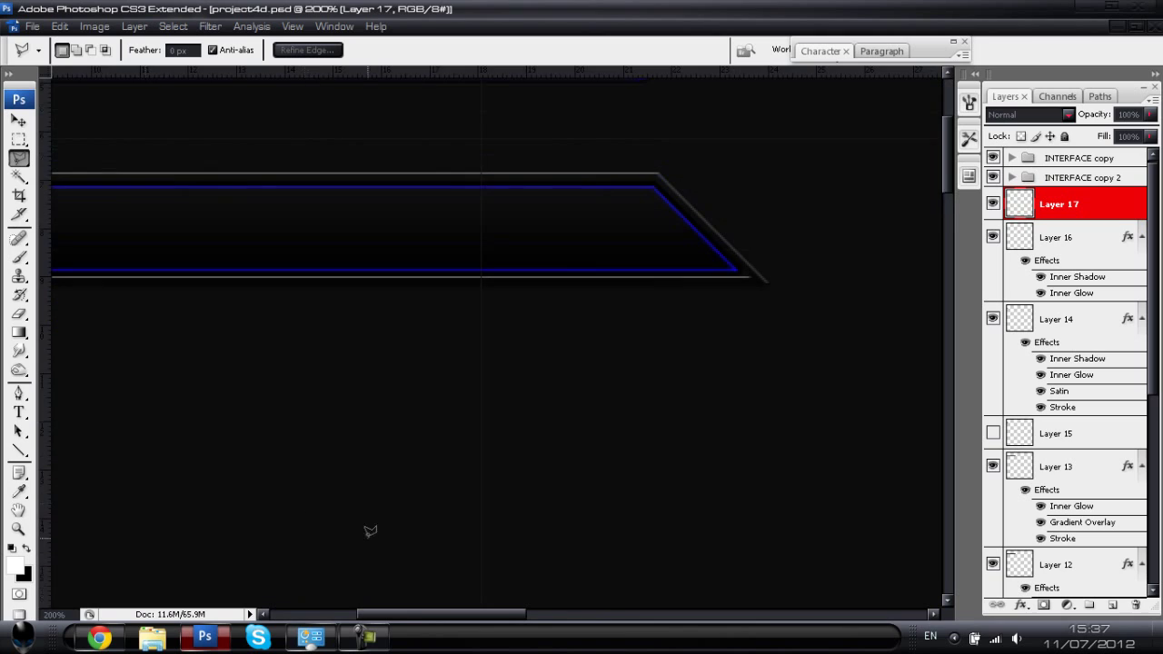
drag(422, 625, 340, 625)
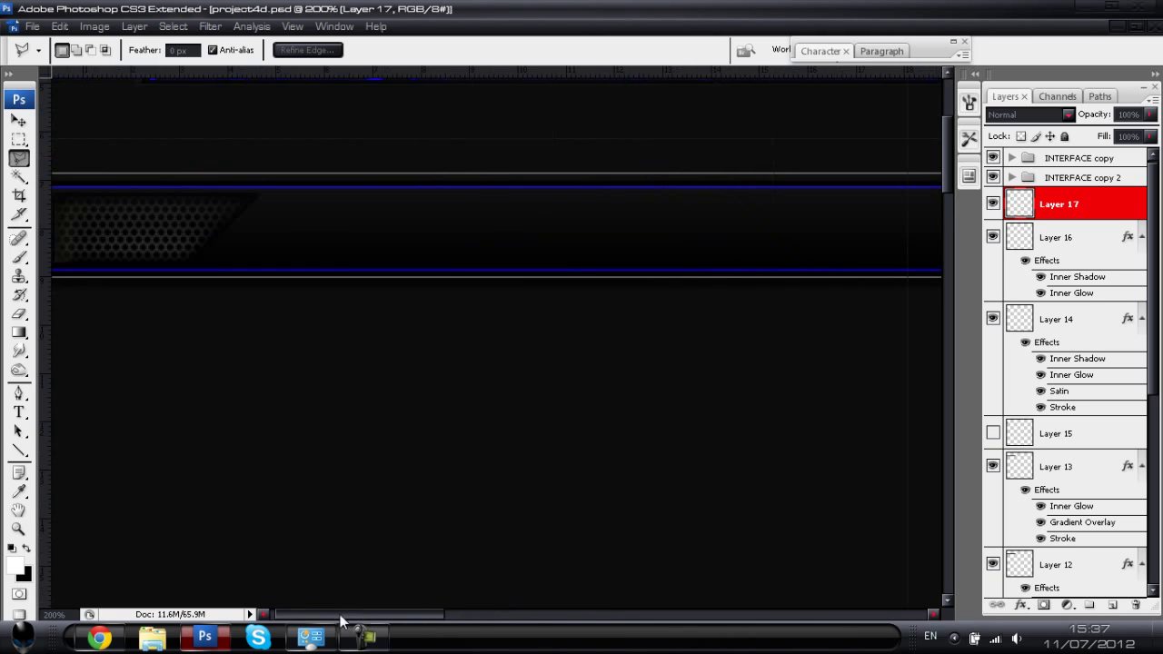
click(214, 260)
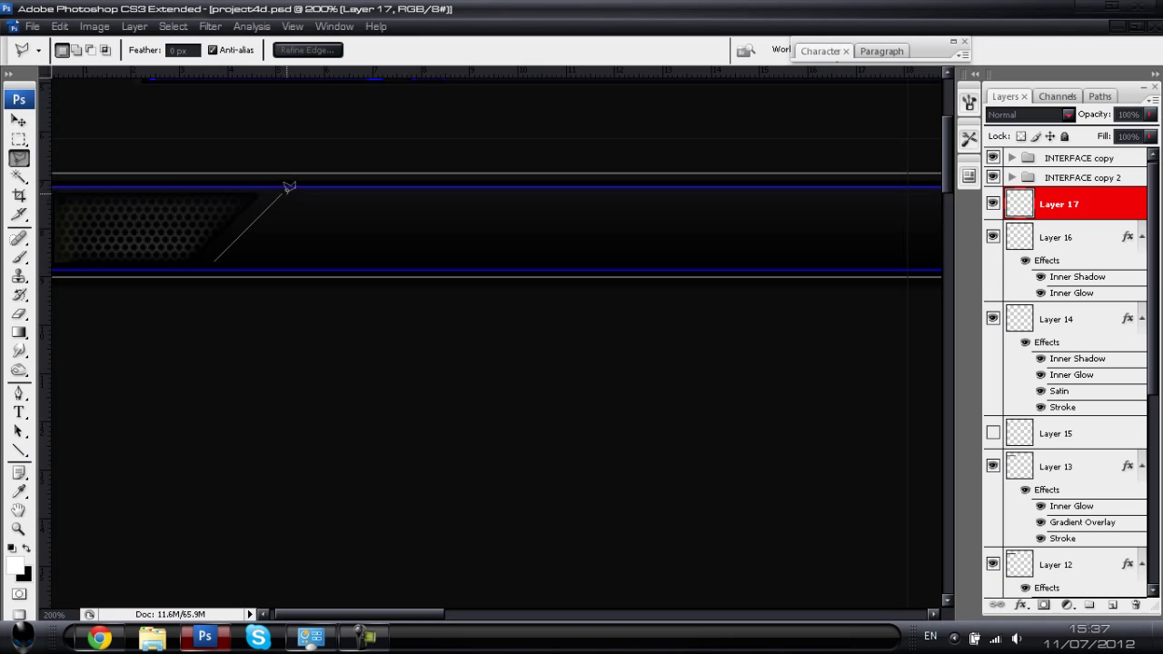
click(286, 190)
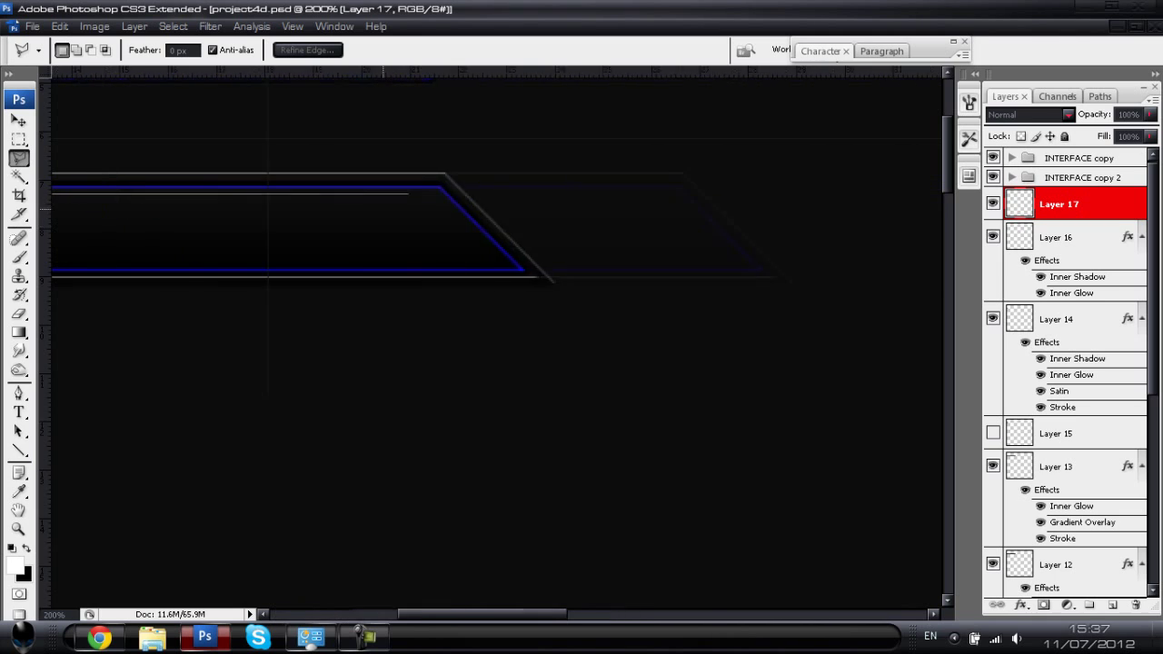
scroll(700, 169, right, 5)
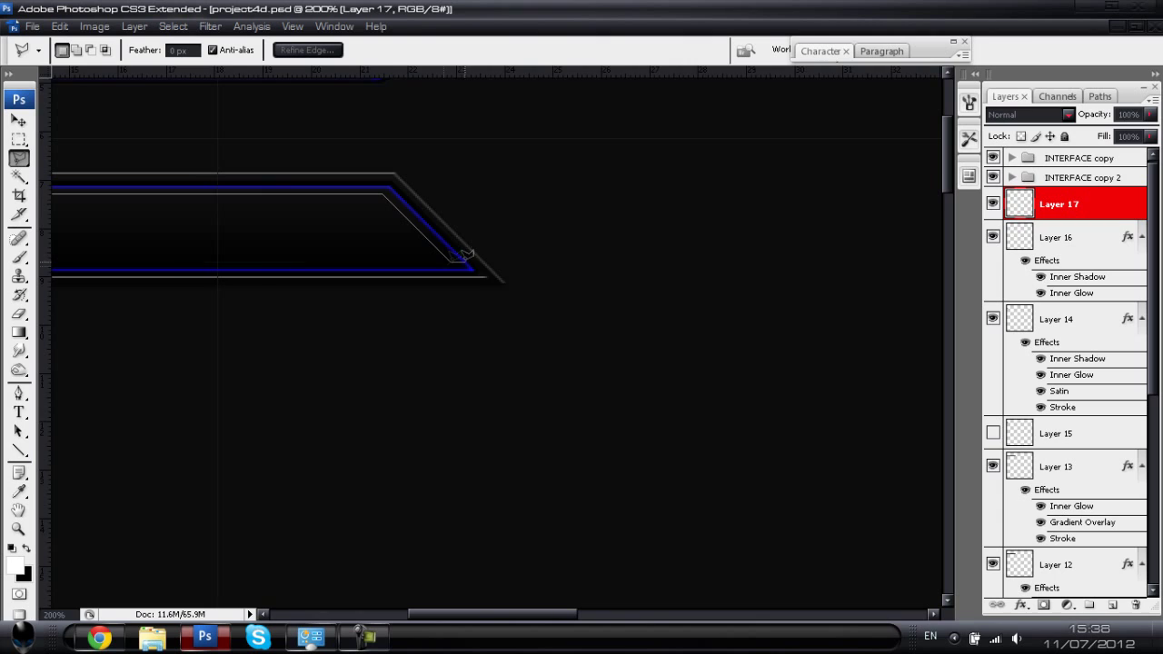
scroll(465, 254, left, 5)
click(236, 248)
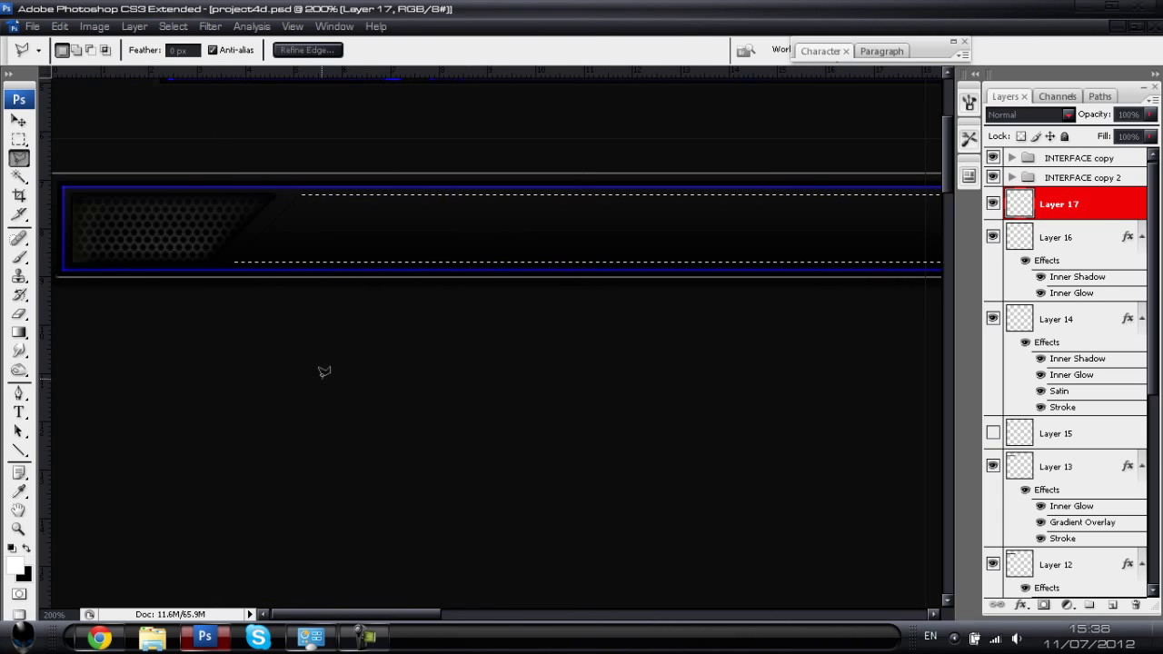
key(alt+BackSpace)
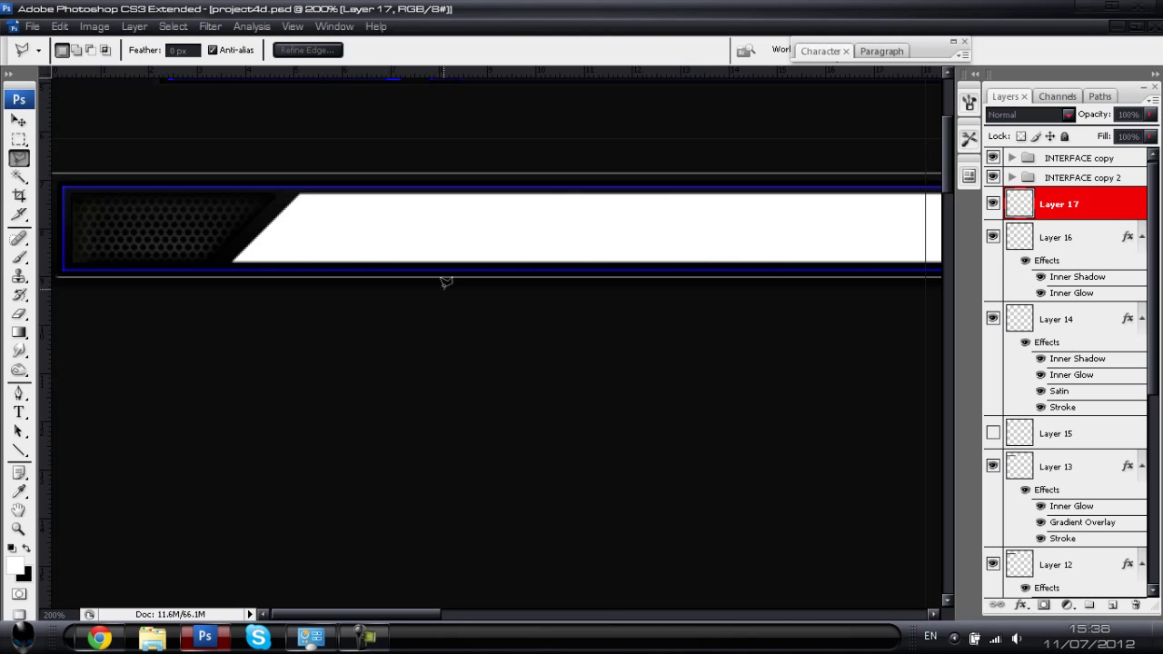
key(ctrl+minus)
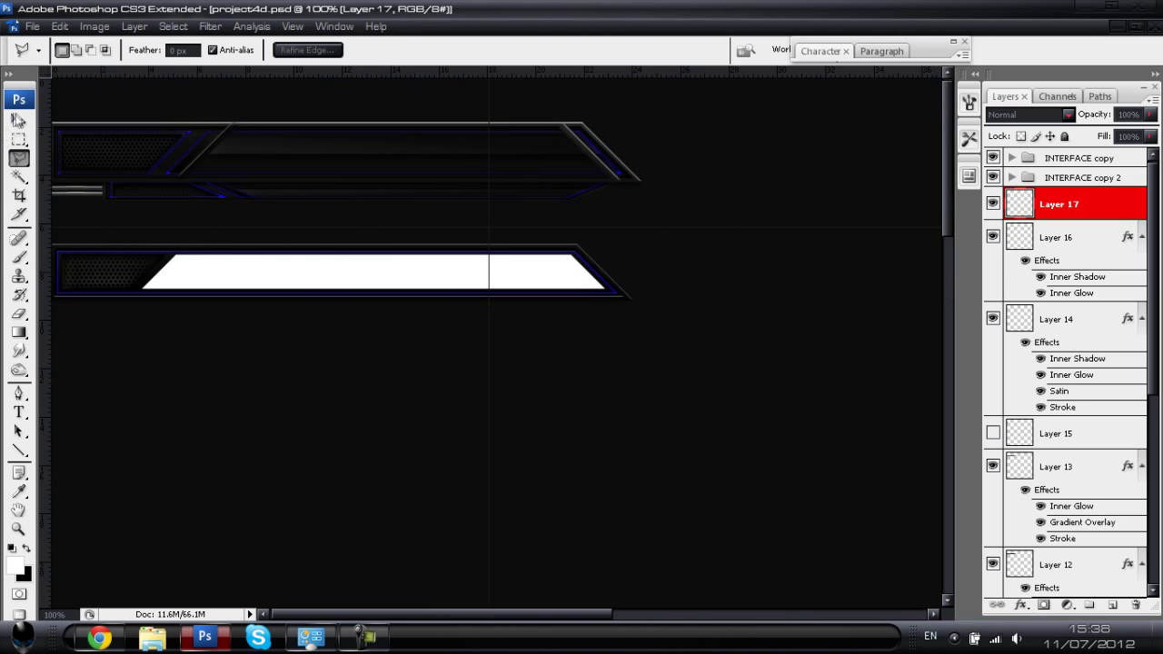
- Deselect the bar and add a Color Overlay to Layer 17 in a near-black gray of about #0e0e0e
key(v)
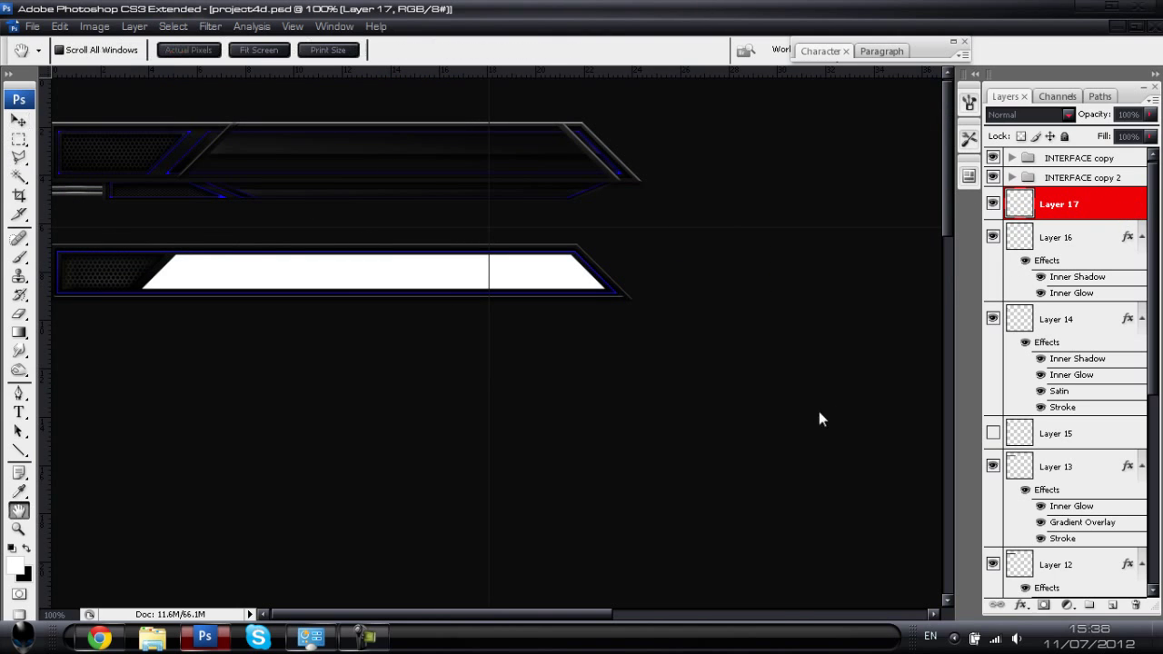
click(700, 494)
click(983, 331)
mouse_move(818, 473)
mouse_down()
mouse_move(791, 501)
mouse_move(723, 527)
mouse_up()
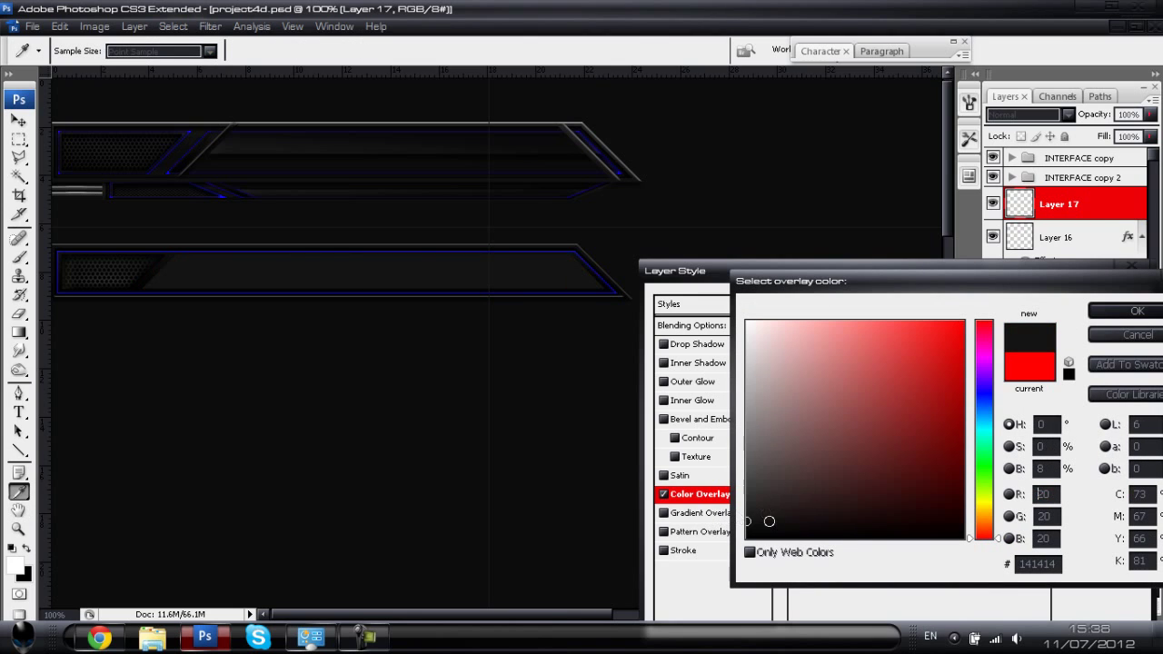
click(747, 529)
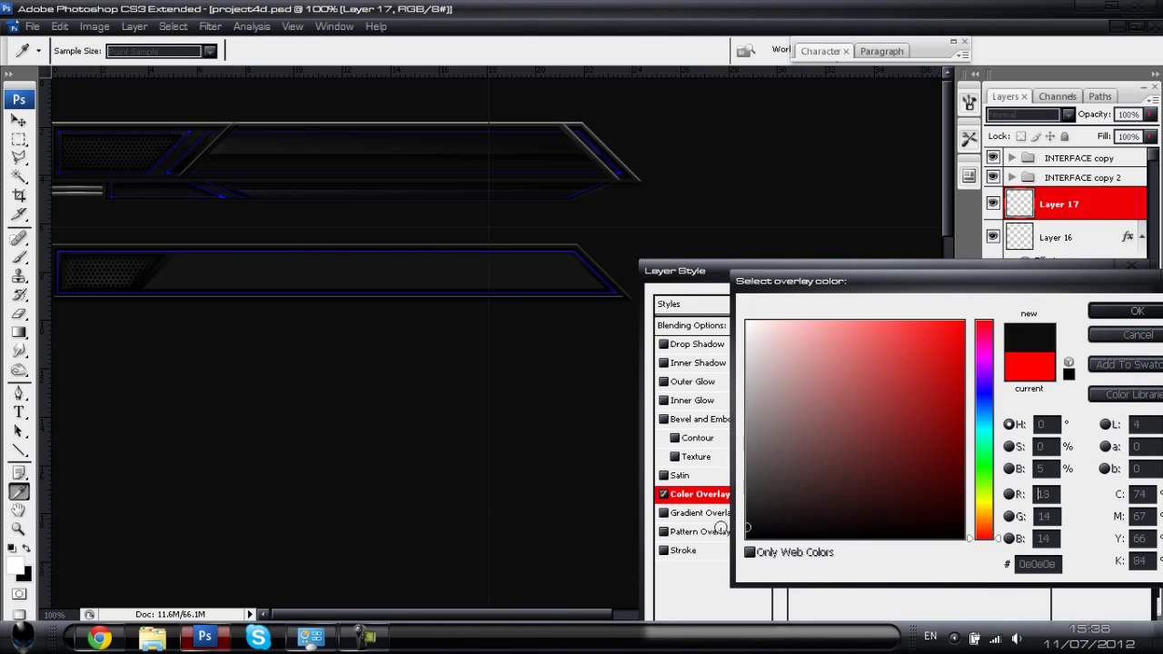
click(1137, 311)
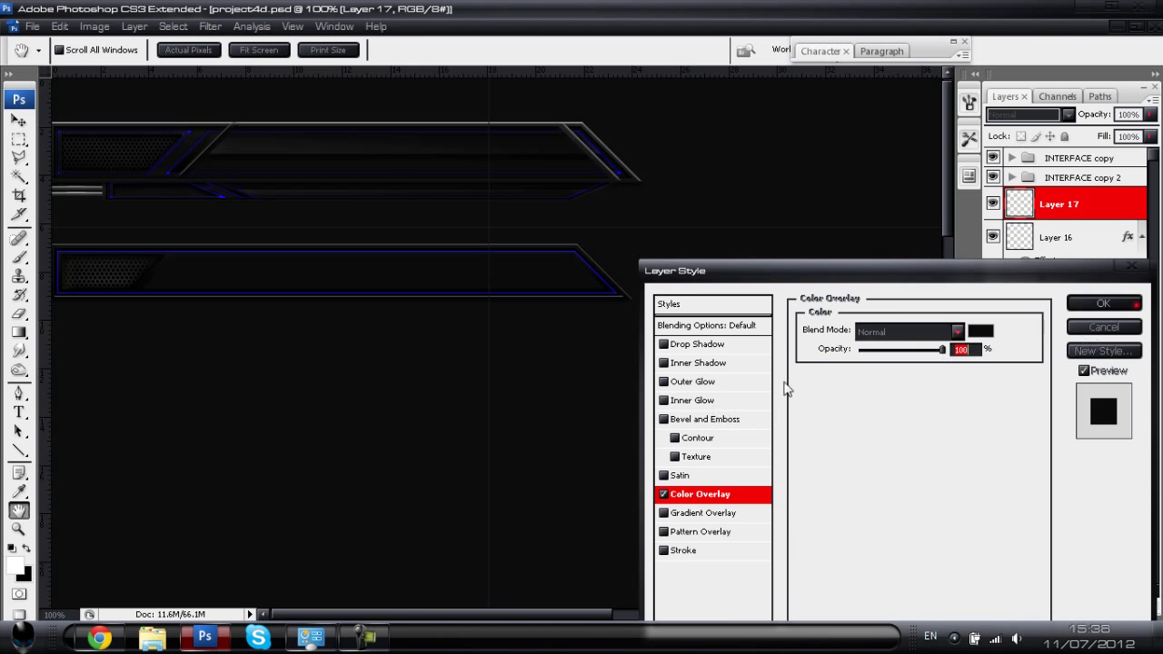
- Add a black Inner Glow to Layer 17 with Normal blend mode, 100% opacity, 0% choke and 3 px size
click(696, 405)
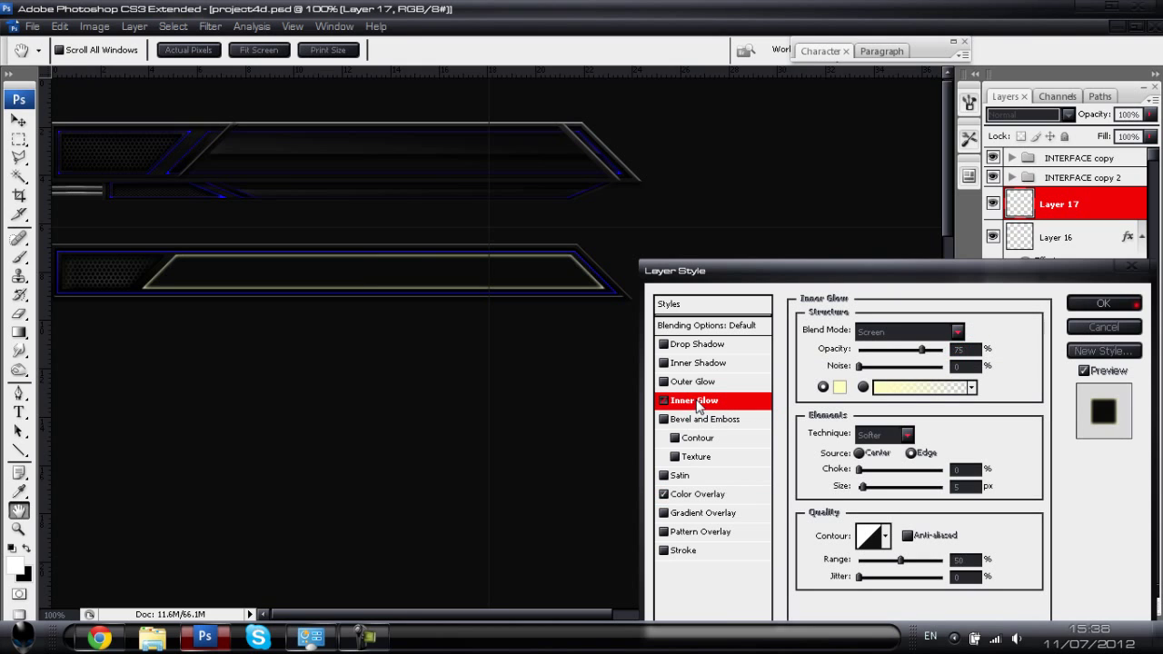
click(842, 385)
drag(838, 418, 747, 538)
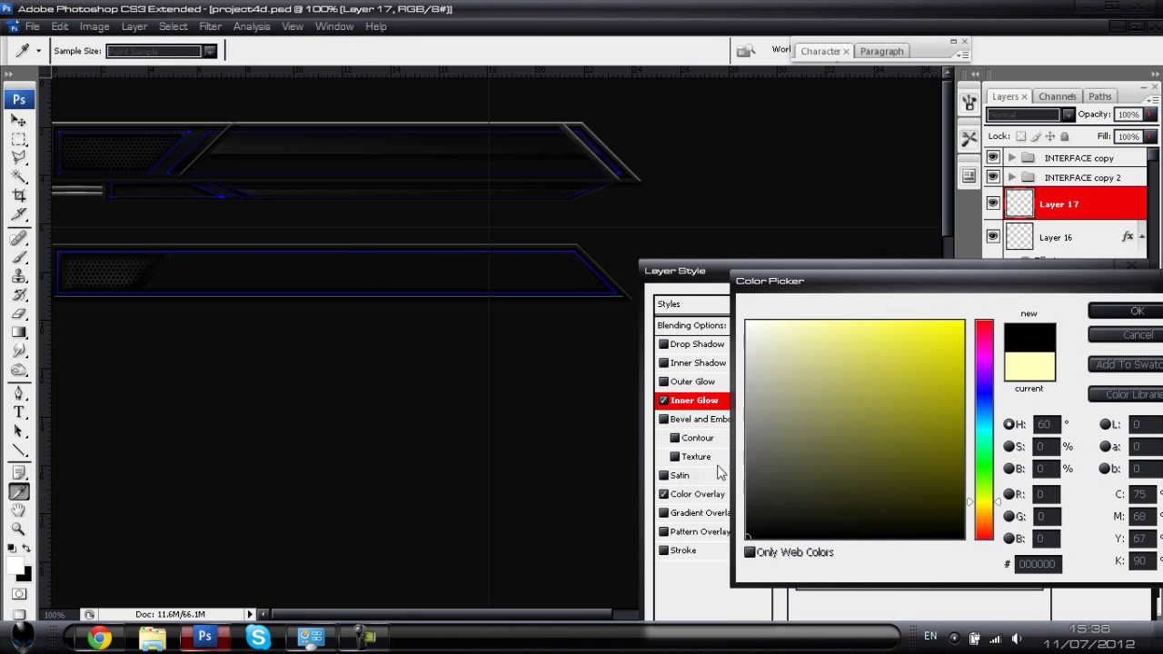
click(1119, 313)
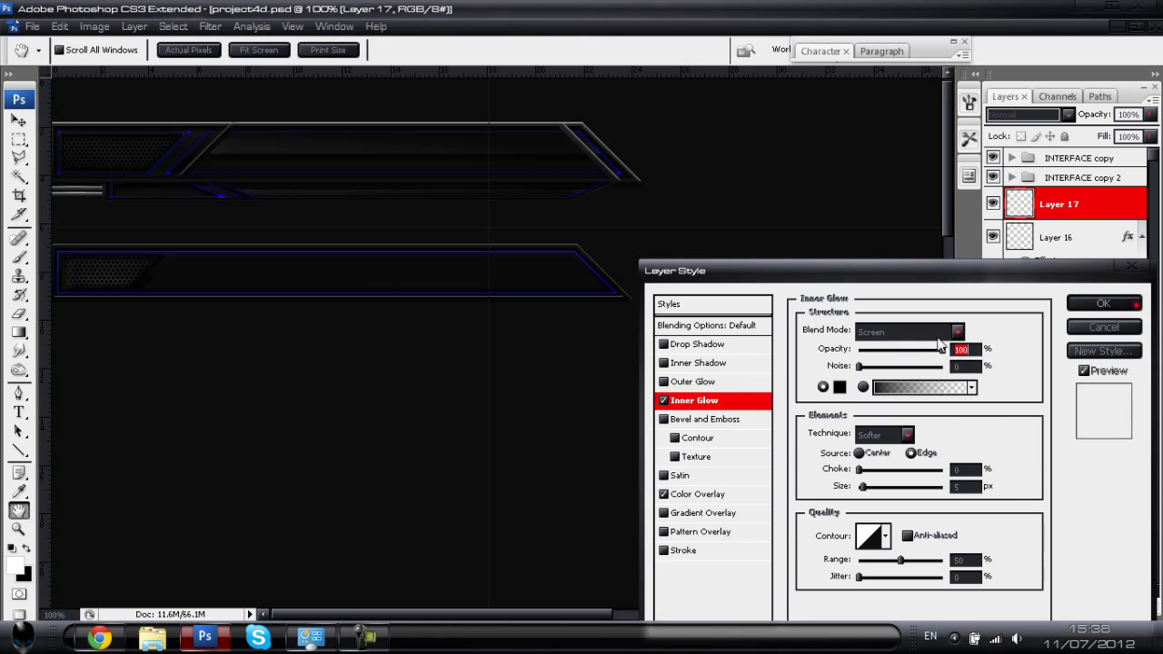
click(886, 330)
click(900, 9)
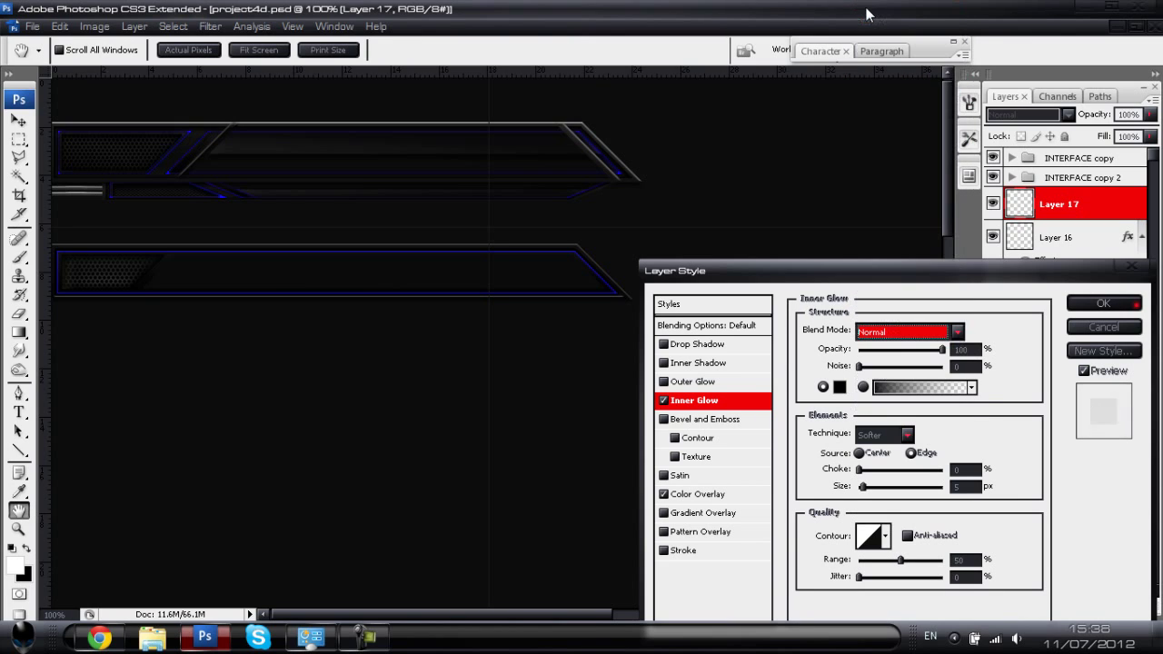
click(860, 470)
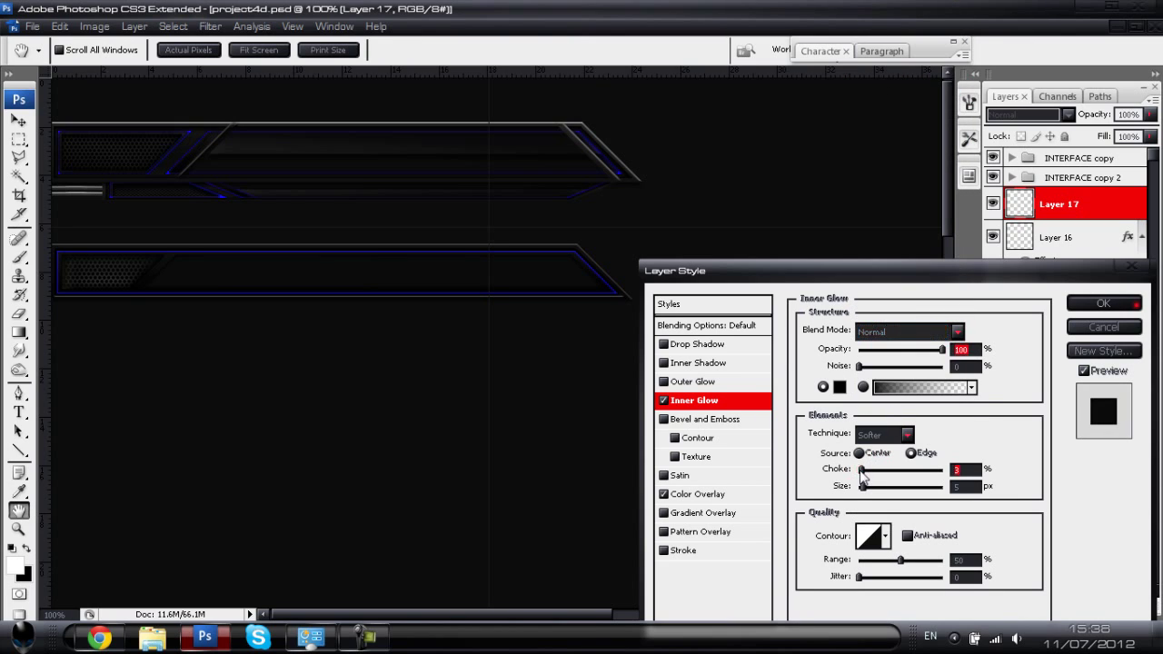
drag(859, 470, 861, 483)
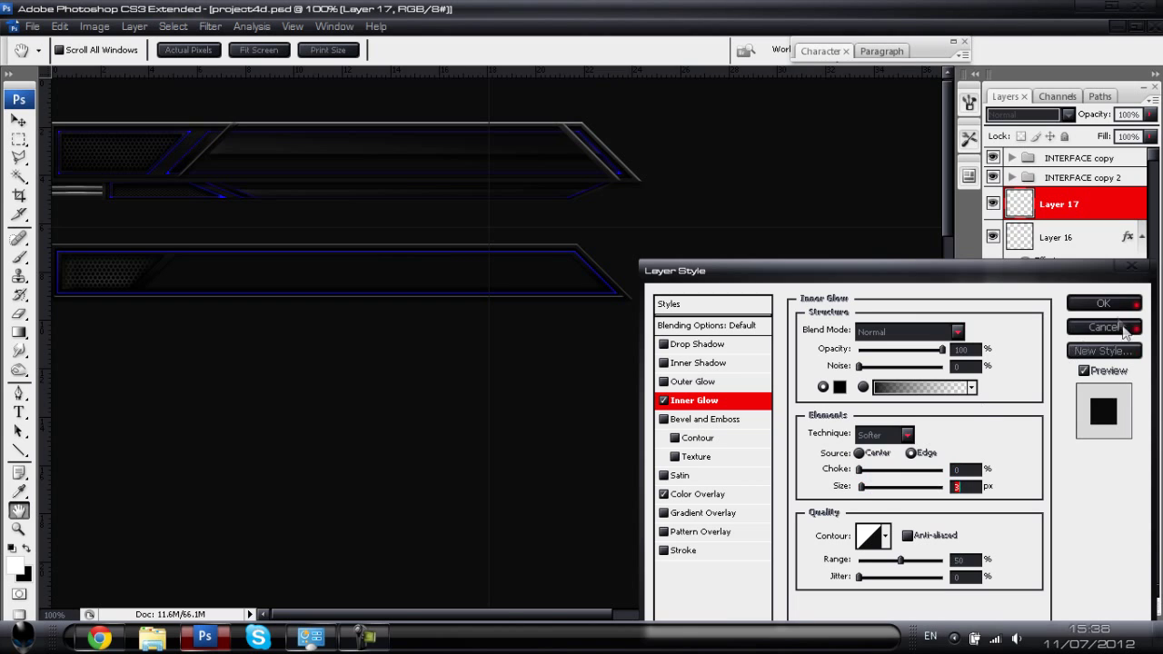
click(1102, 303)
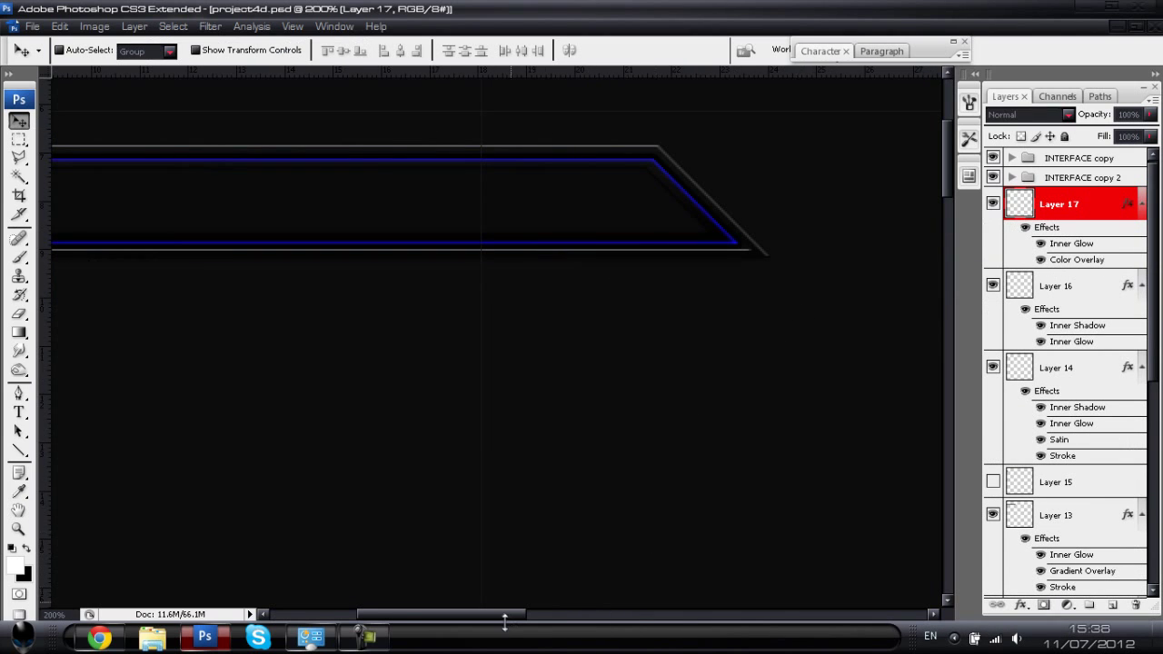
- Enable a black-to-white Gradient Overlay at -90° on Layer 17 and set its Color Overlay opacity to 98%
drag(488, 623, 408, 617)
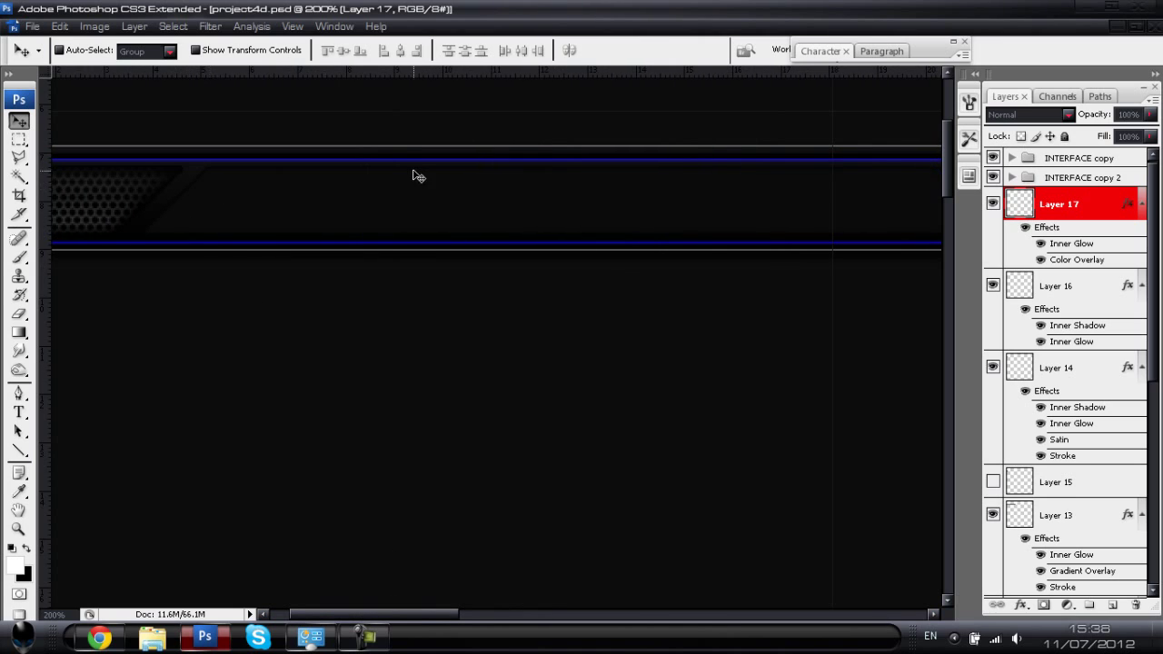
key(ctrl+minus)
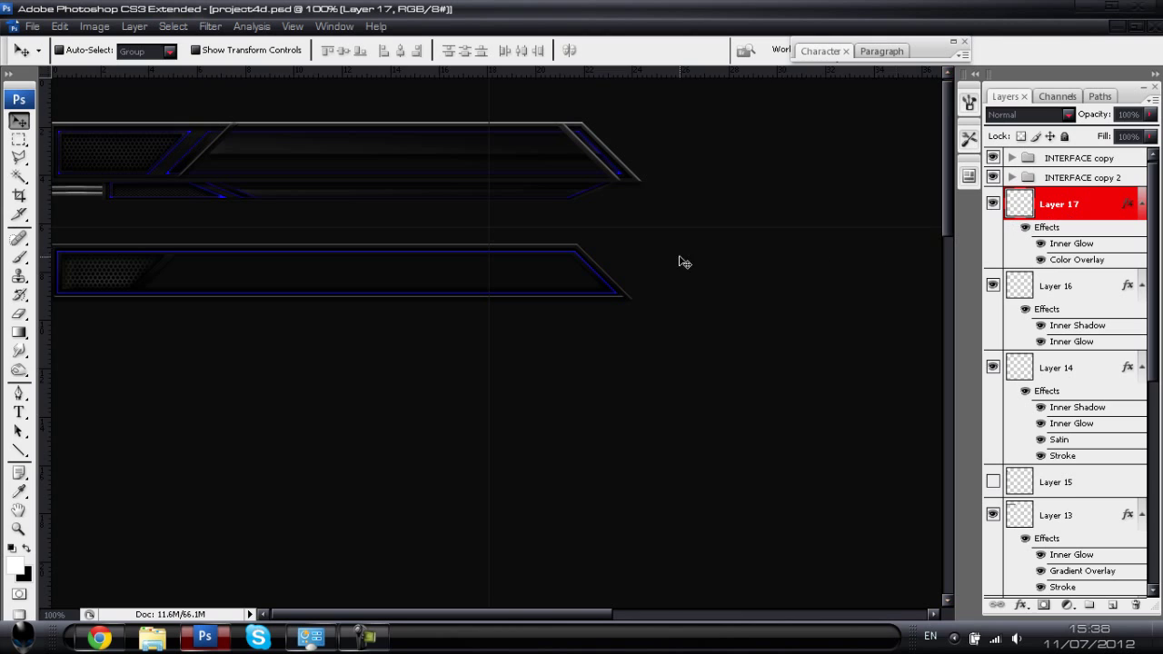
double_click(1102, 204)
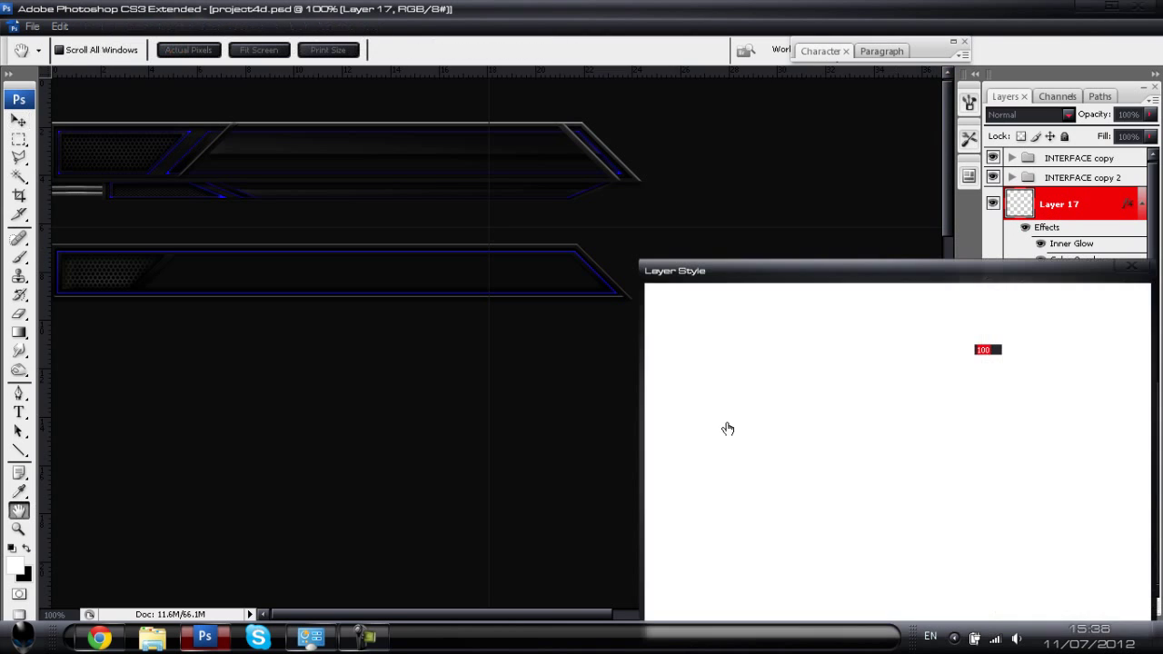
click(702, 514)
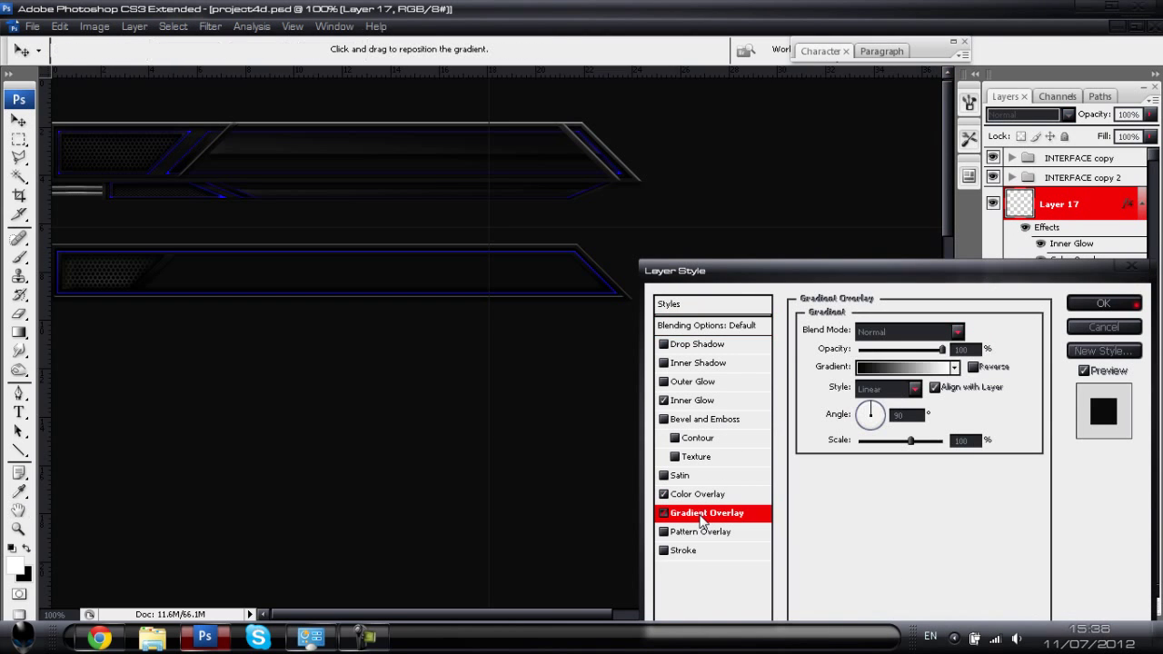
click(720, 495)
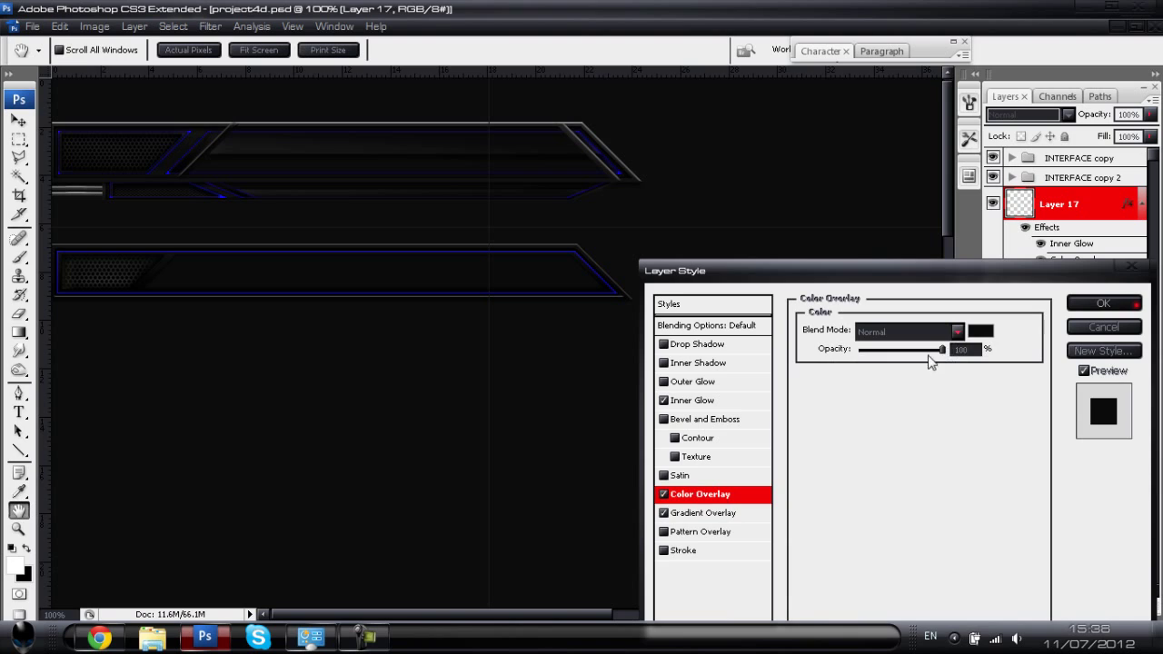
click(722, 514)
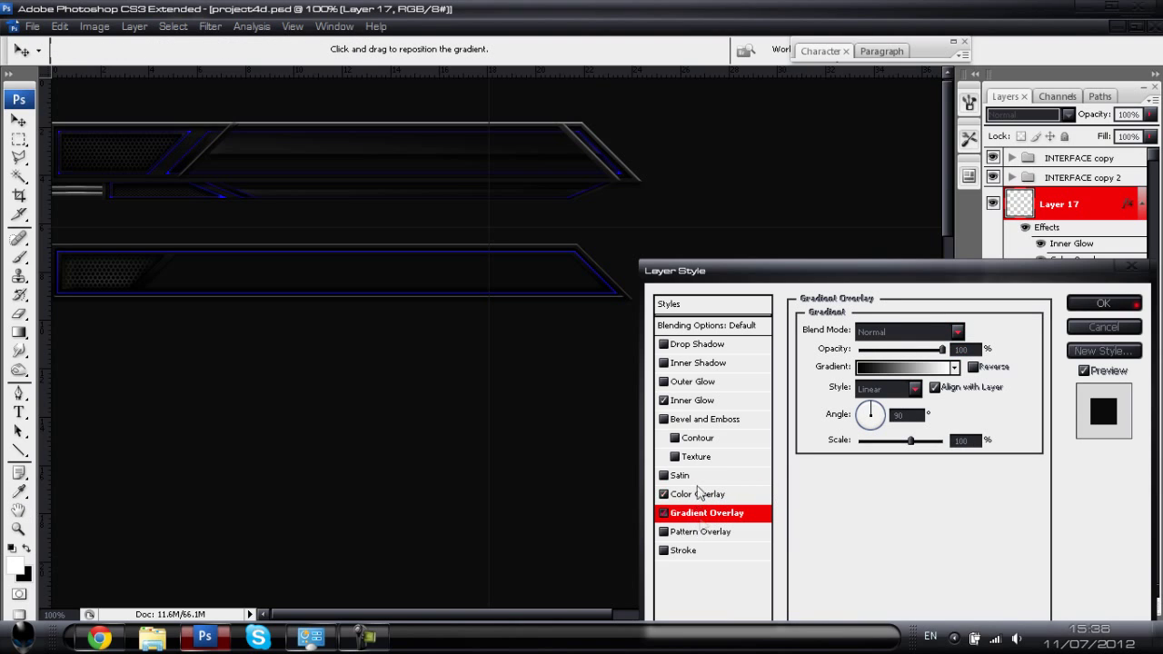
click(694, 496)
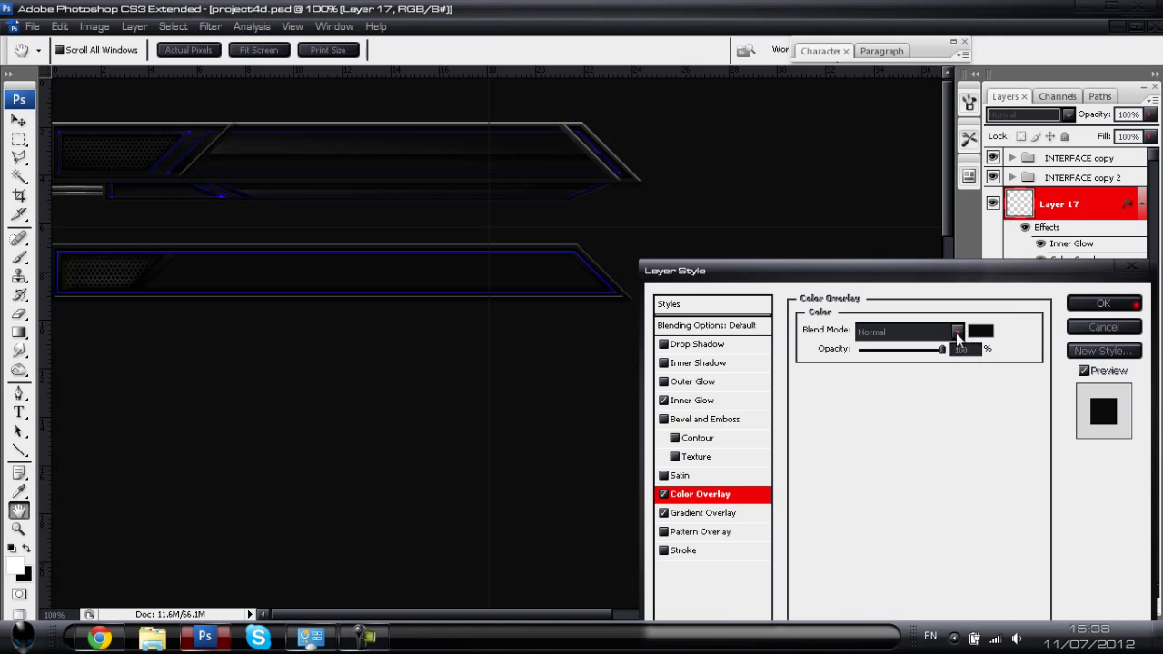
drag(943, 351, 941, 350)
click(724, 514)
key(Tab)
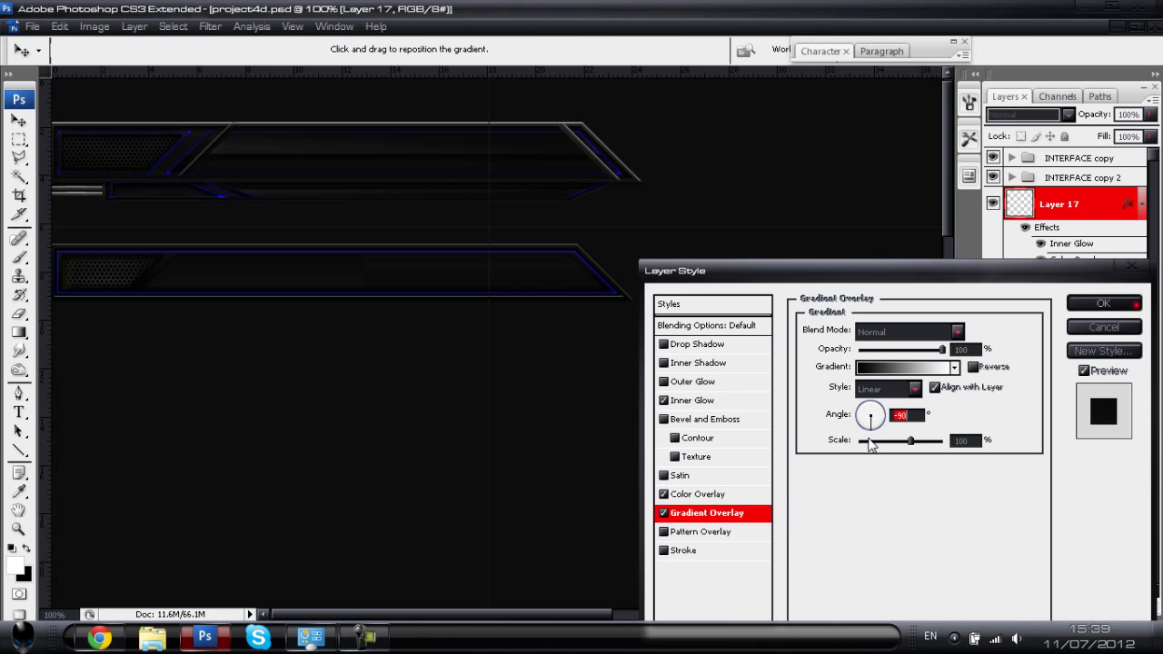
click(727, 495)
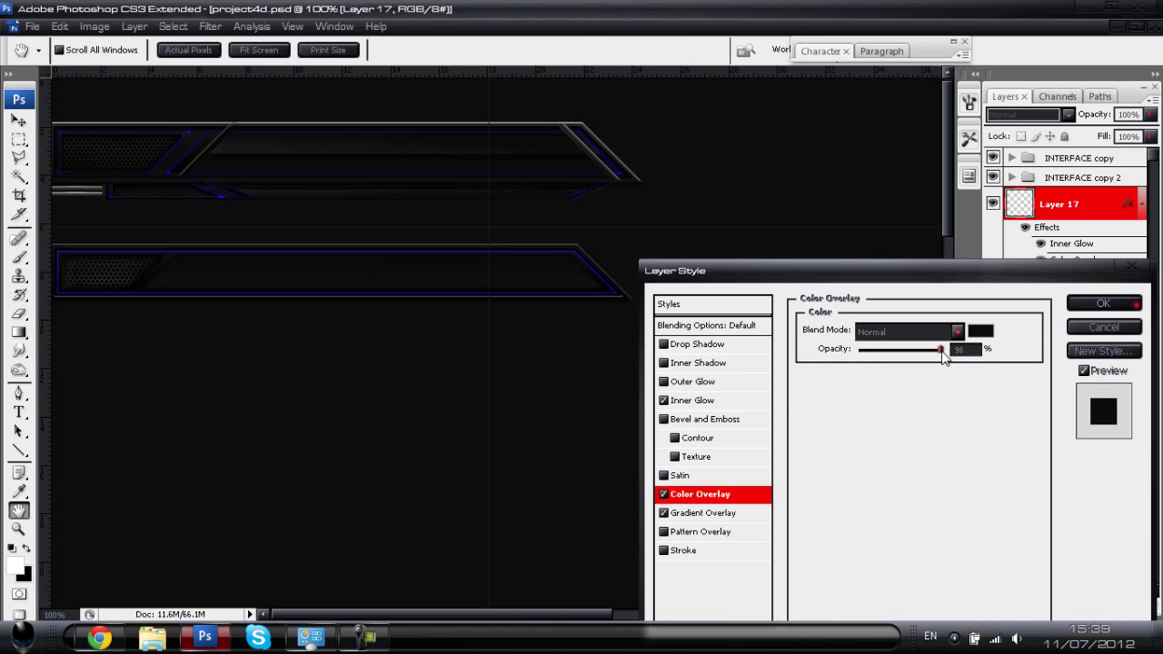
- Add a Satin effect to Layer 17 with a linear contour, 90° angle and 40% opacity, and apply the layer style
click(707, 477)
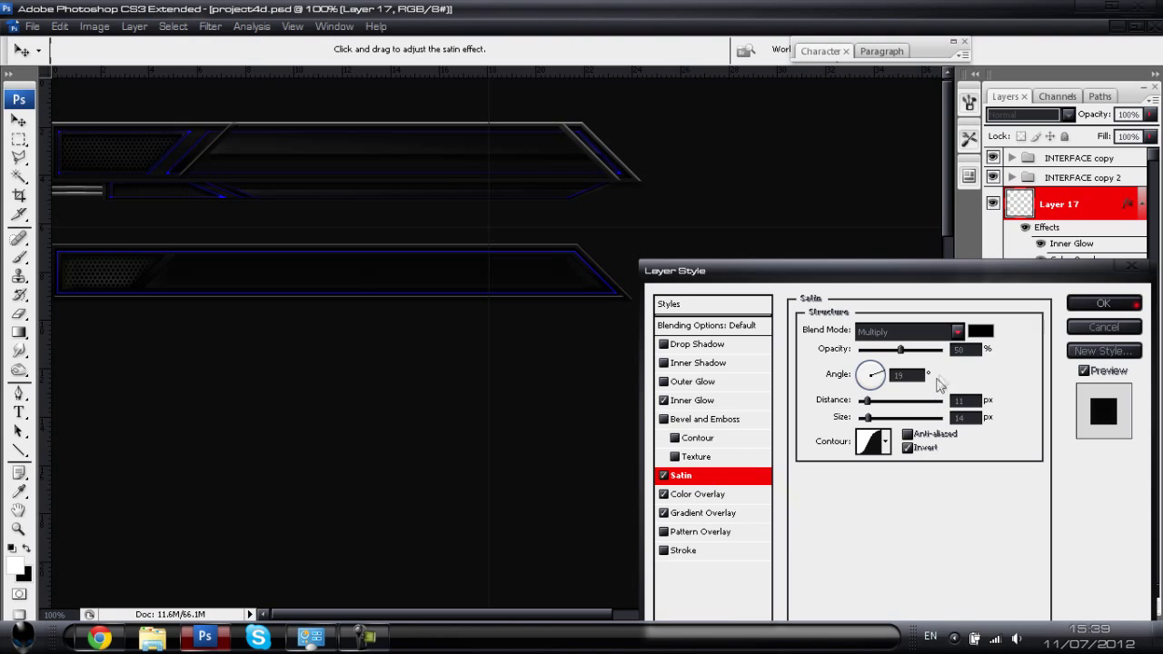
click(874, 366)
click(886, 441)
click(787, 479)
click(1014, 468)
drag(899, 351, 887, 352)
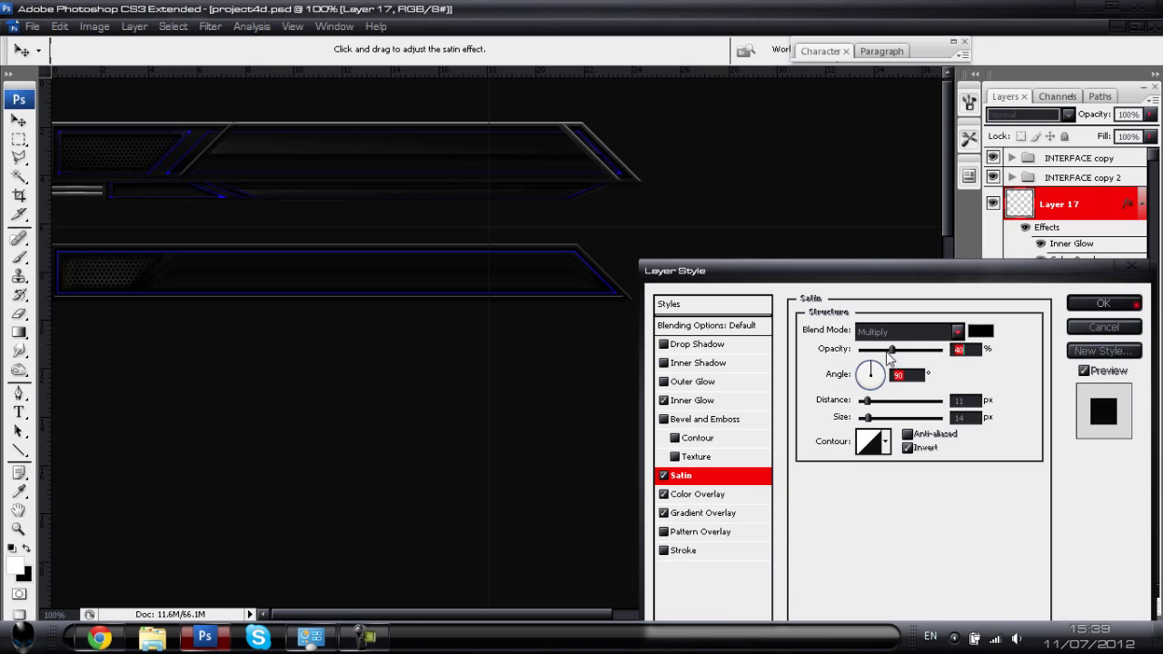
click(1101, 298)
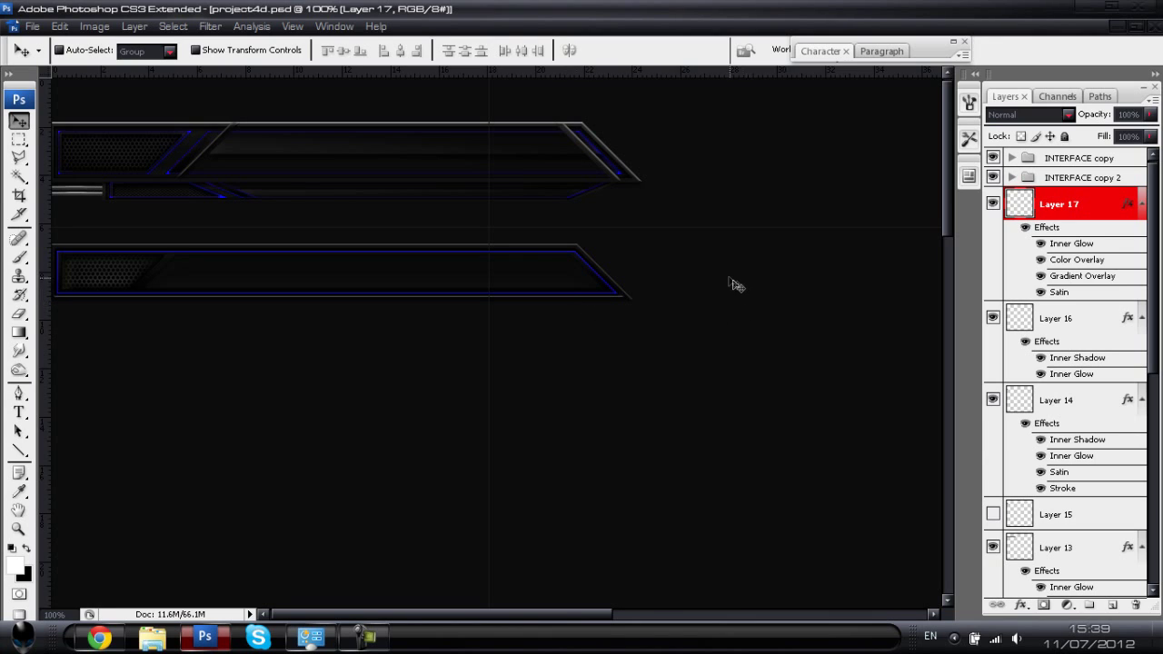
- Load Layer 17's outline as a selection and subtract its lower half with the Rectangular Marquee
ctrl+click(1018, 203)
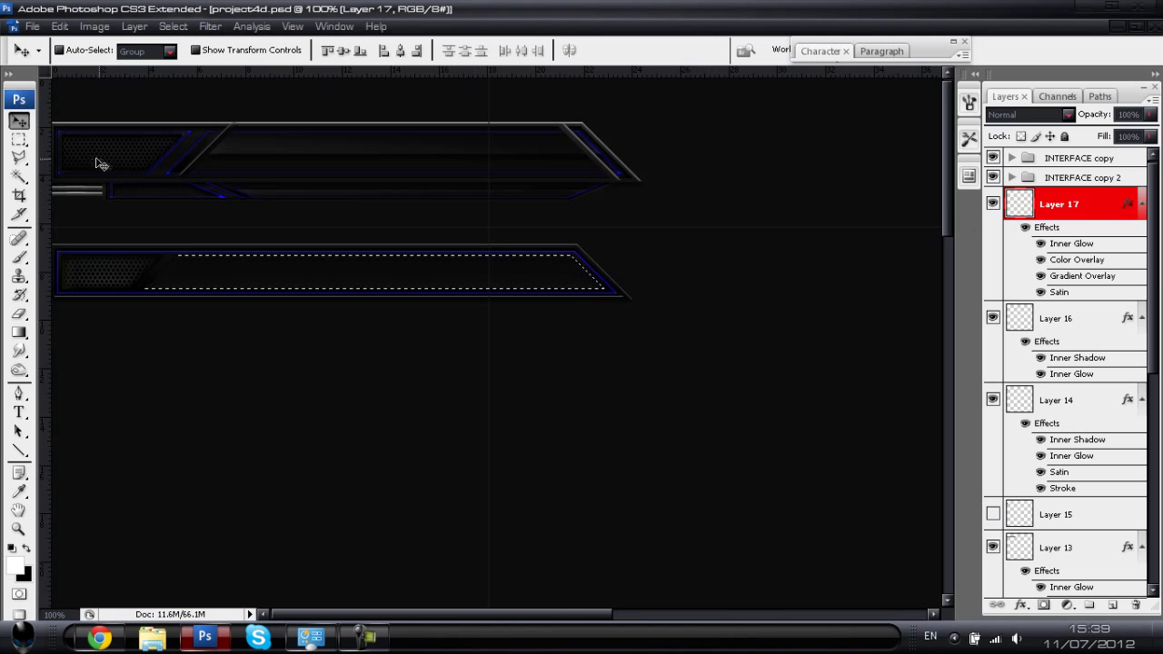
click(19, 139)
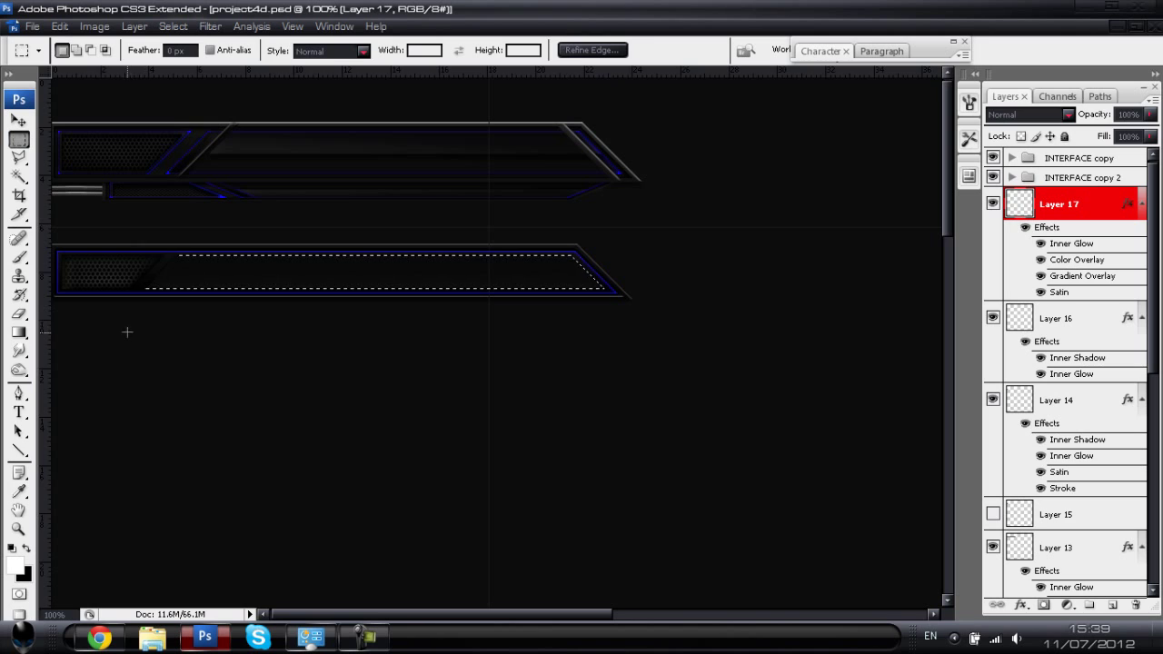
key(alt)
drag(156, 304, 659, 273)
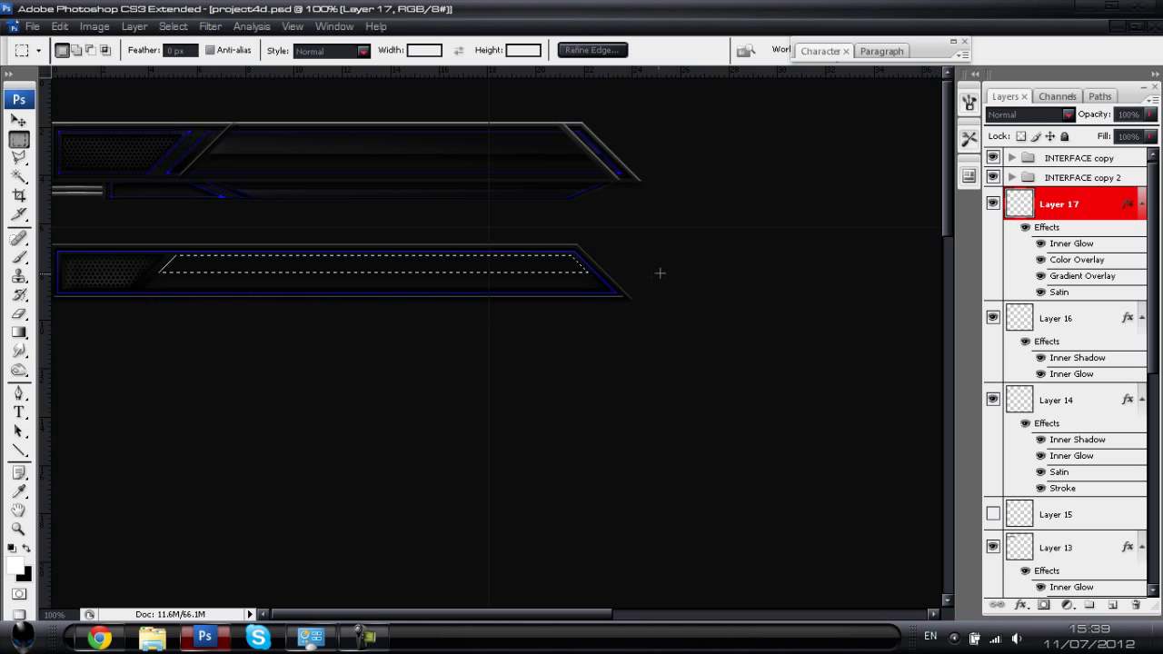
- On a new layer, fill the selected upper half with a white-to-transparent gradient fading upward, and clear the selection
click(18, 331)
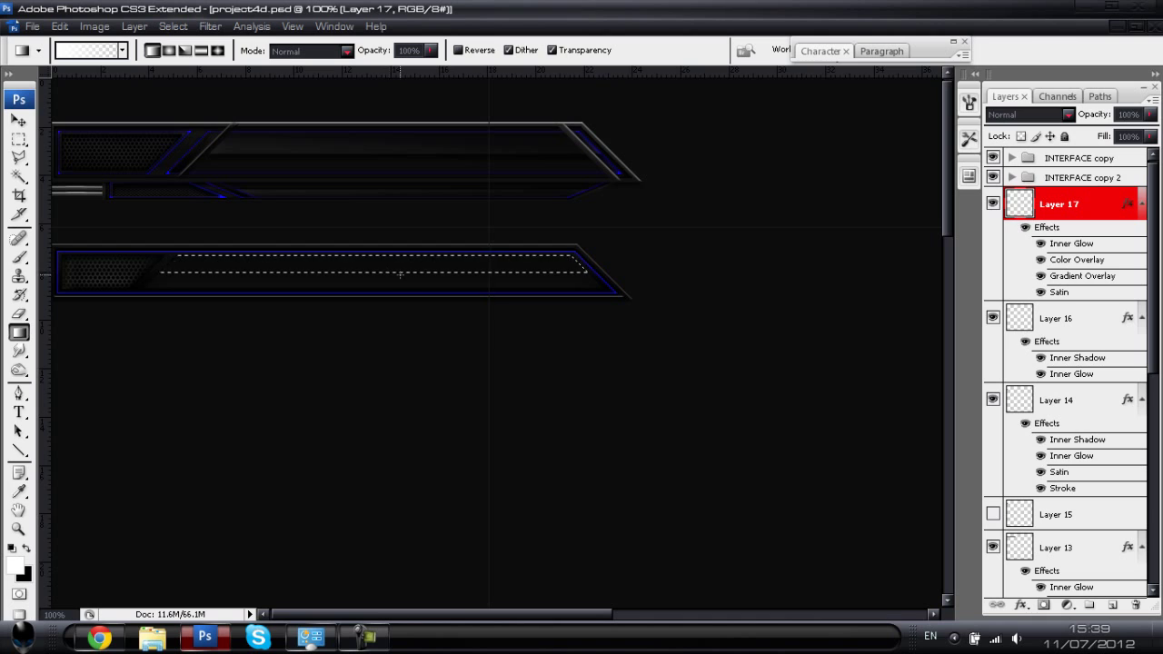
key(ctrl+shift+n)
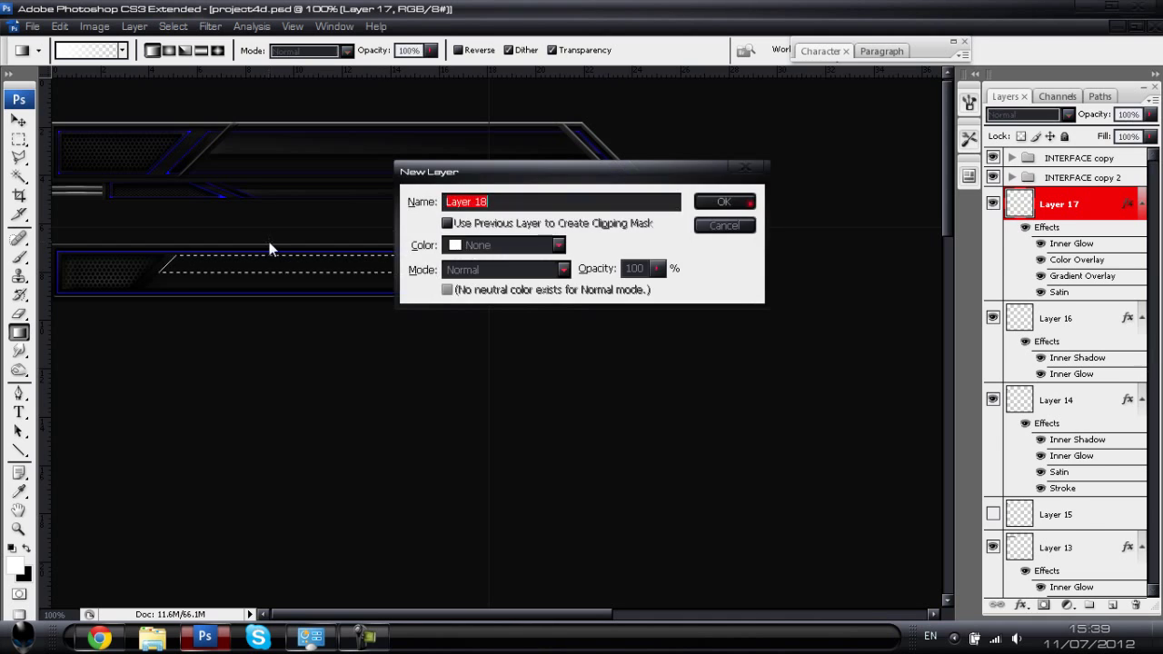
key(Return)
drag(380, 276, 380, 259)
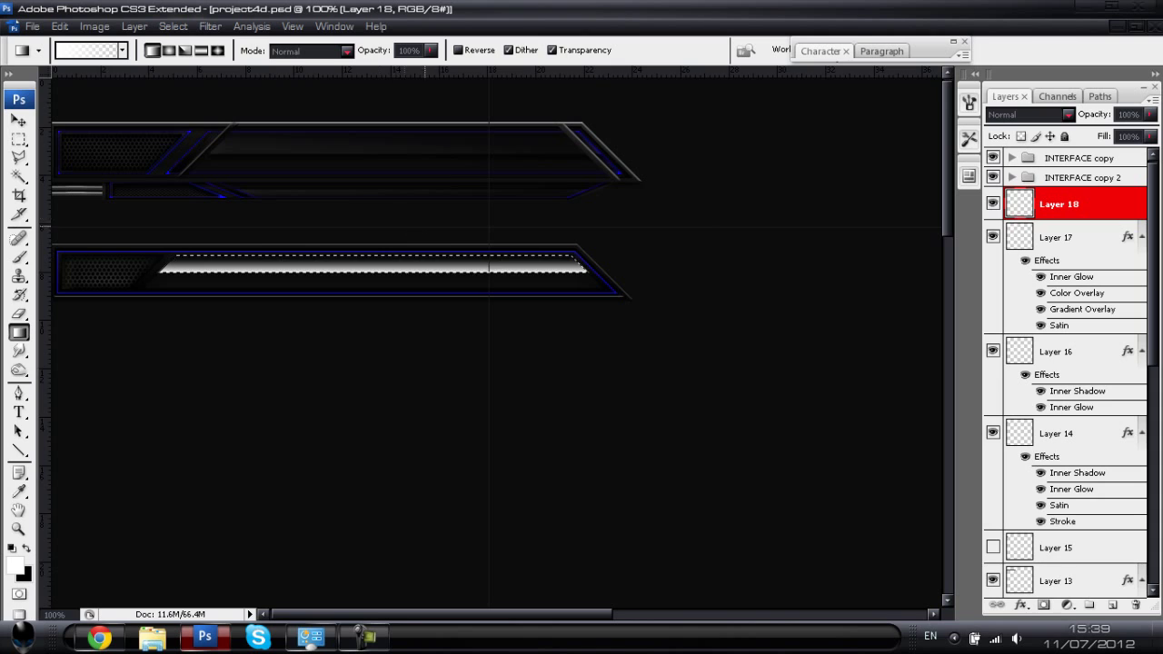
key(ctrl+d)
- Set Layer 18's blend mode to Overlay
click(18, 120)
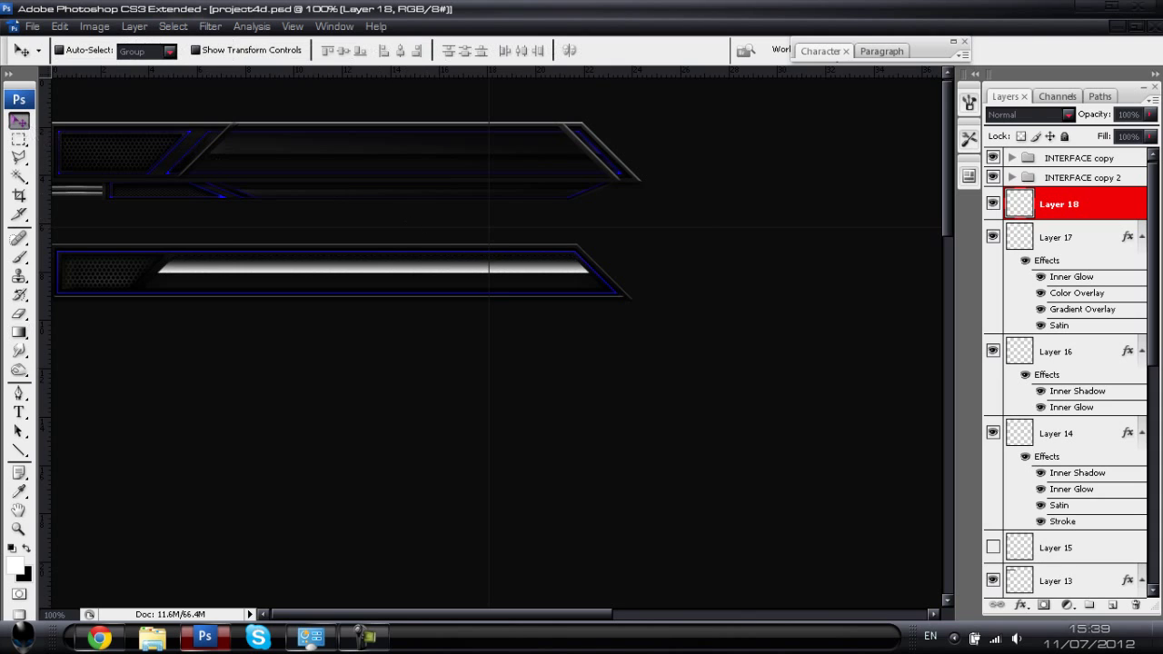
click(1068, 115)
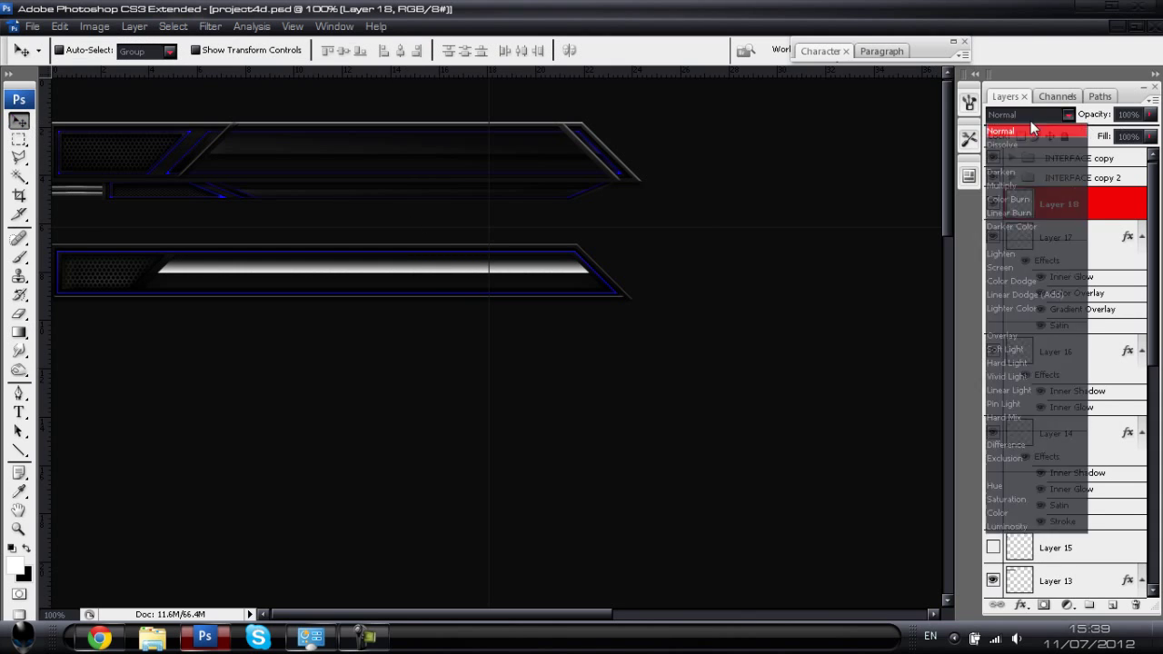
click(1015, 339)
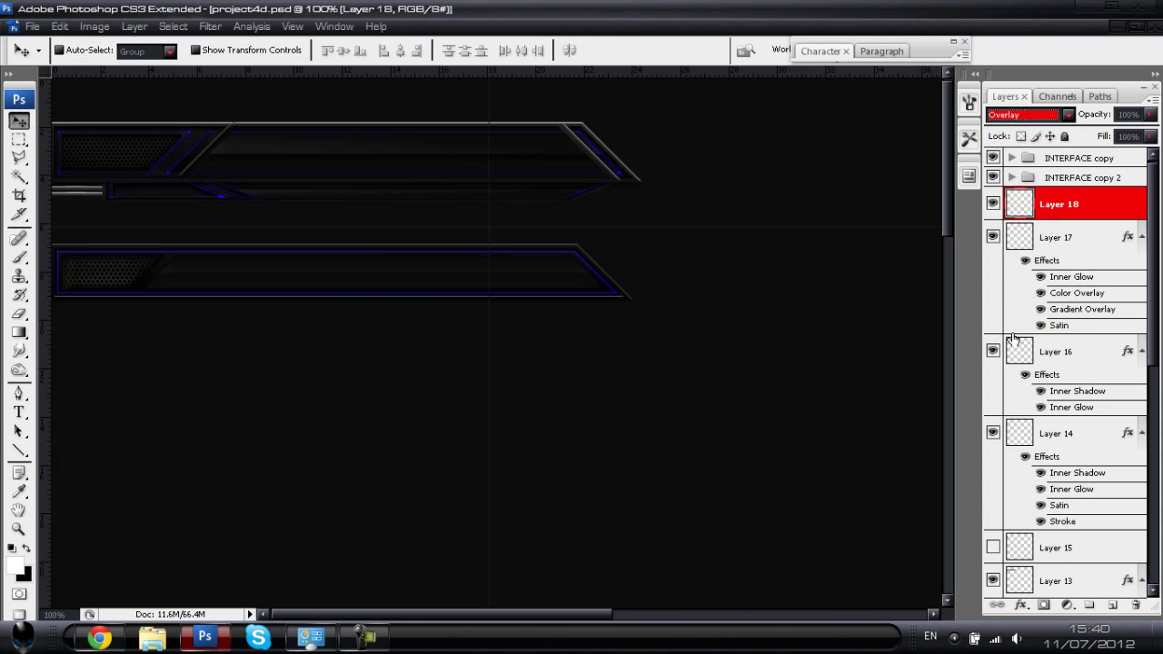
click(770, 315)
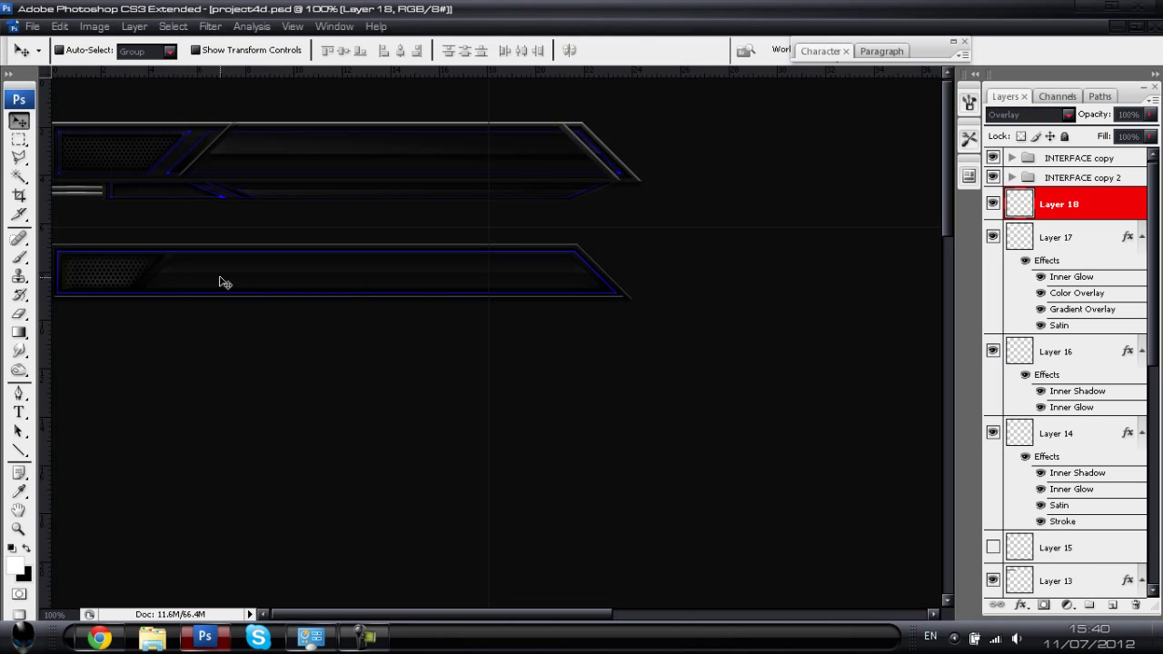
click(367, 636)
click(1067, 267)
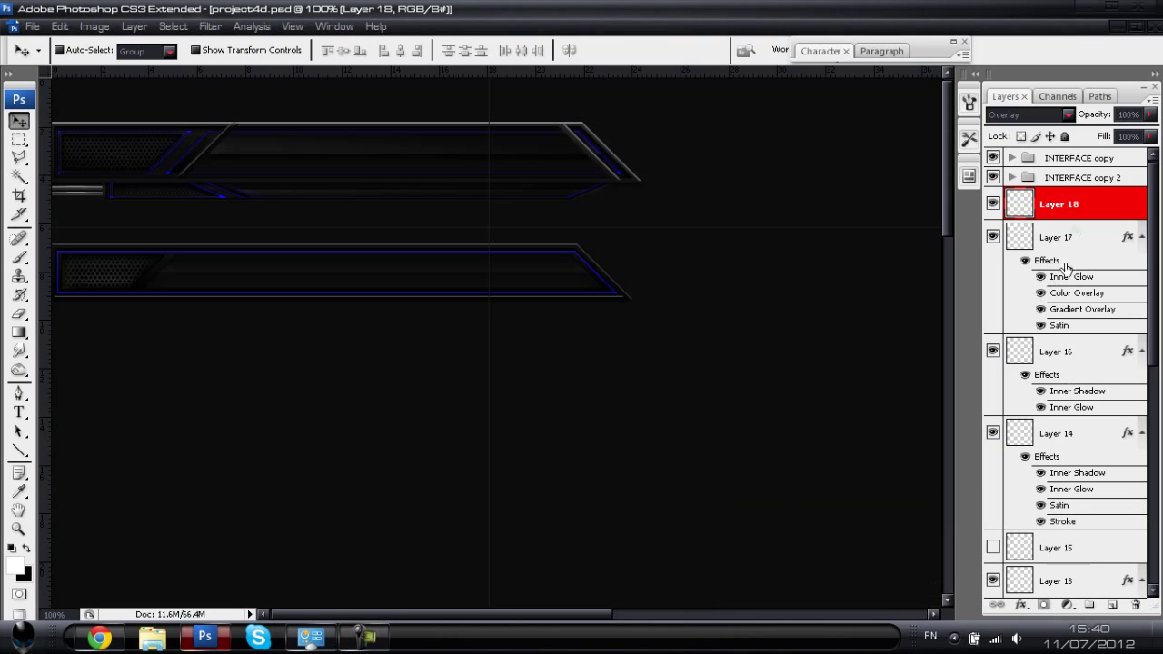
- Add an Inner Bevel to Layer 18 with the highlight opacity set to 11%
double_click(1095, 203)
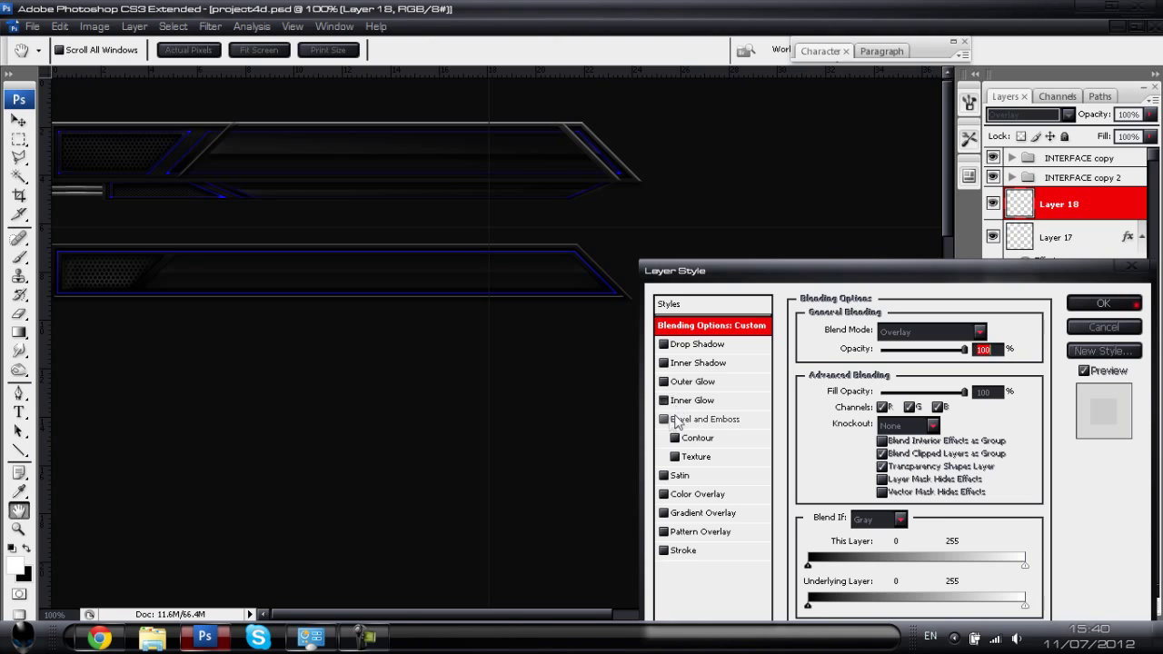
click(664, 419)
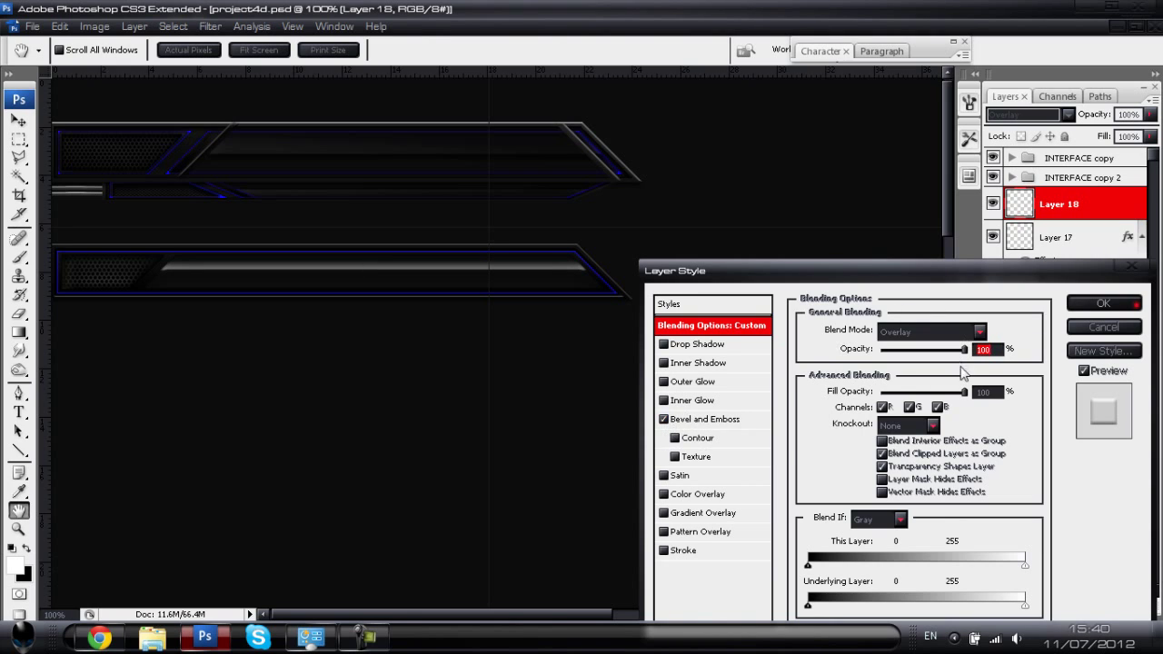
click(696, 420)
drag(935, 564, 883, 563)
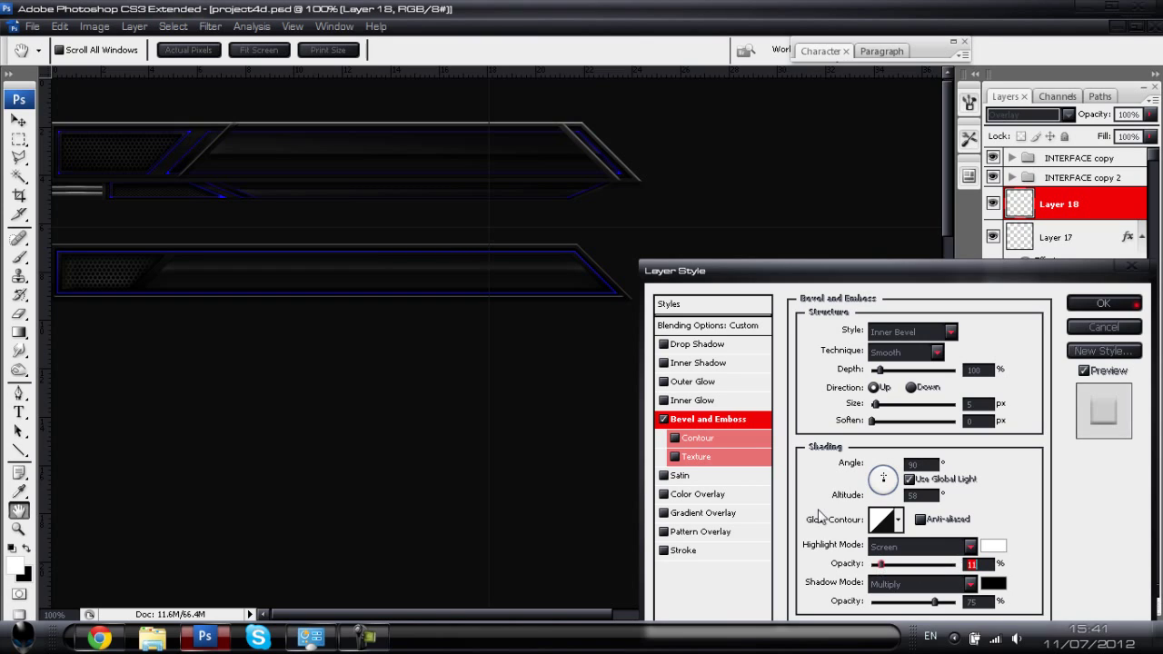
- Add a Drop Shadow to Layer 18 with a distance of 0 px and a size of 8 px
click(687, 349)
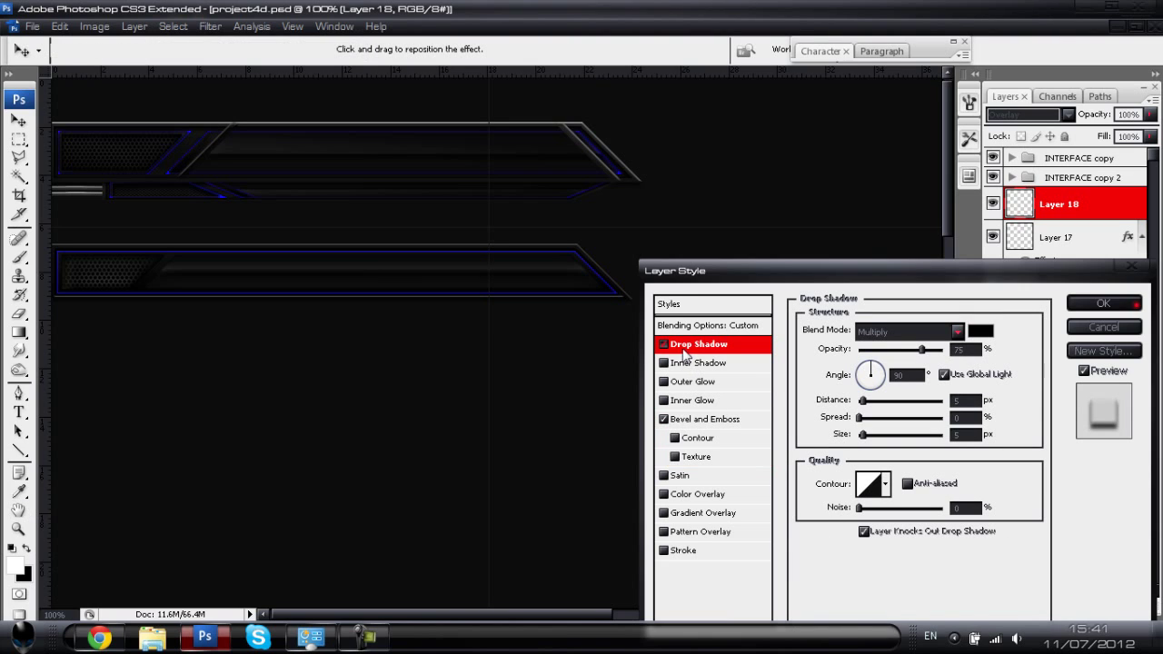
click(863, 436)
drag(866, 438, 870, 441)
drag(863, 401, 861, 409)
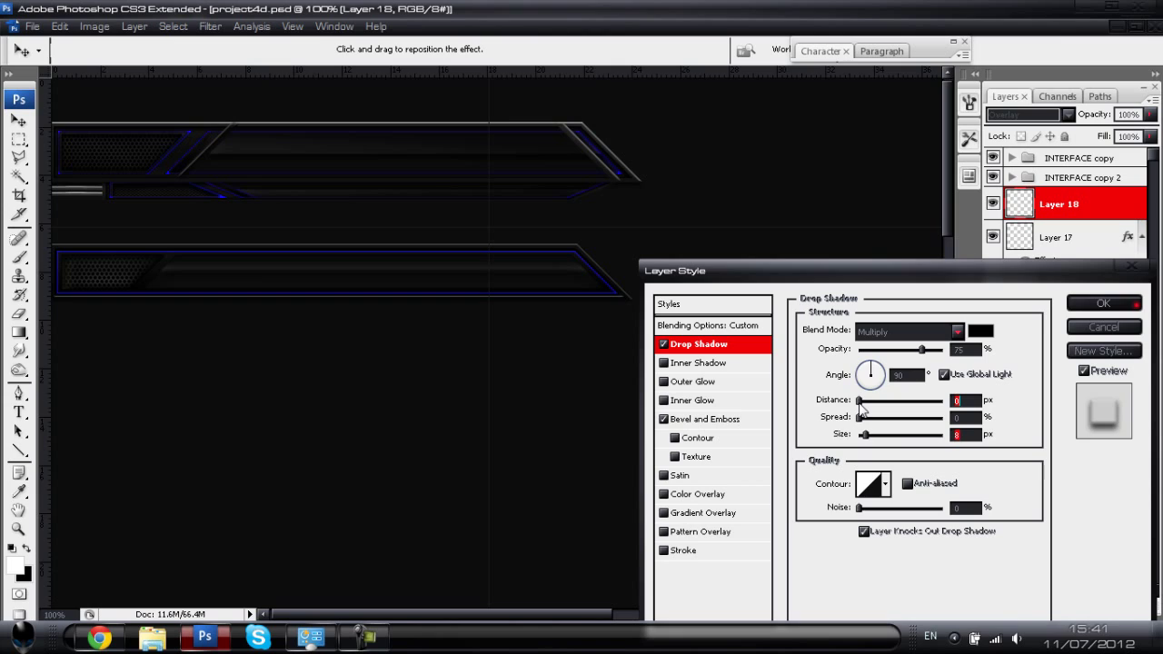
- Set the distance of Layer 18's drop shadow to 1 px and apply the layer style
text(1)
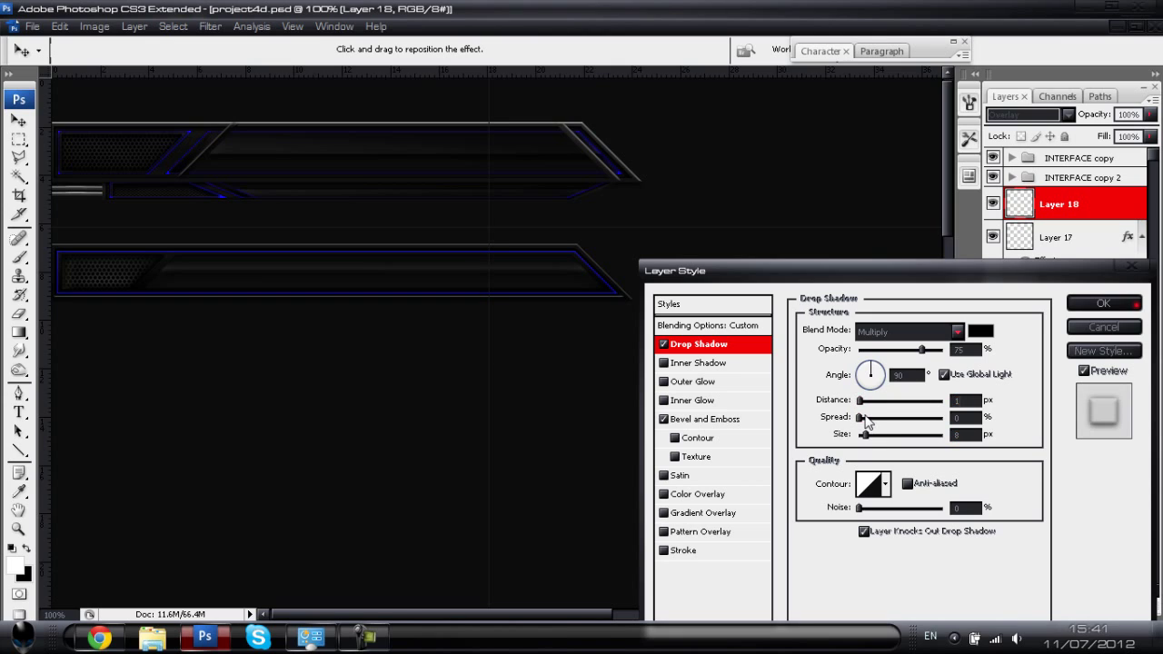
key(Up)
click(1122, 309)
key(ctrl+plus)
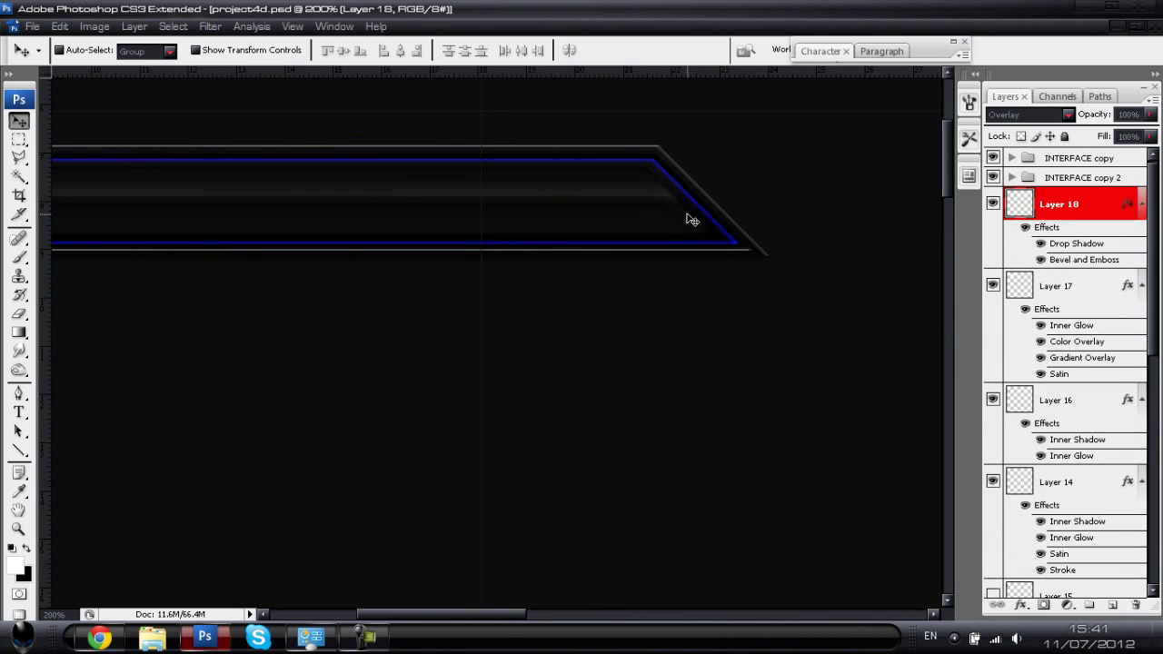
key(ctrl+minus)
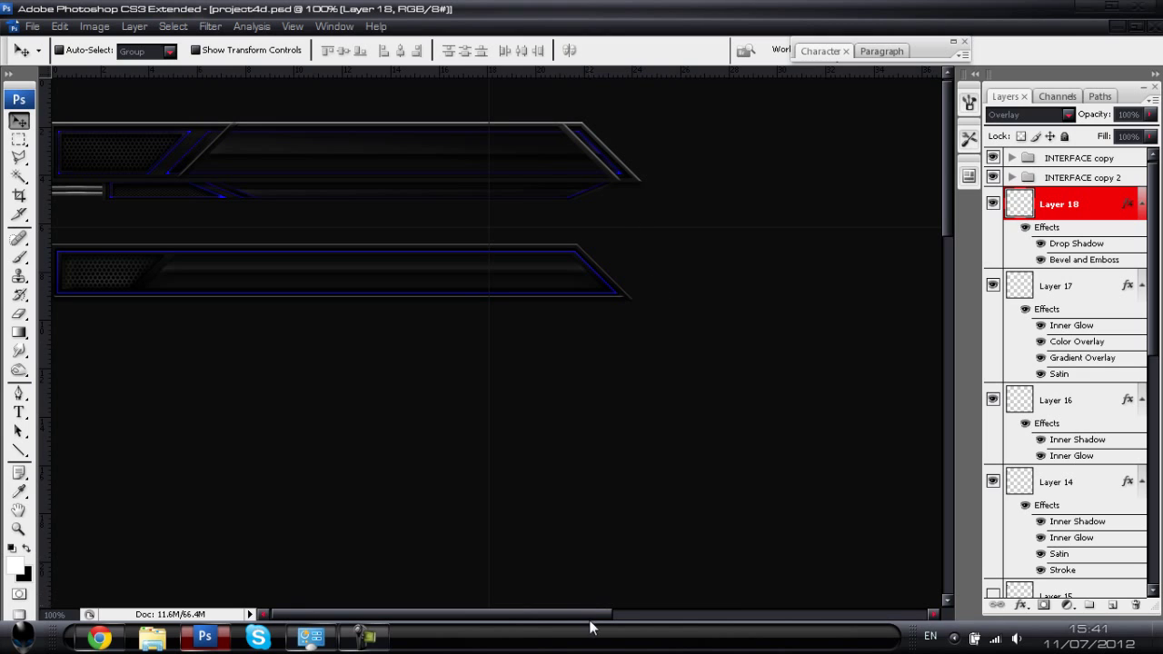
- On a new layer, outline a narrow slanted strip across the bar beside the perforated panel with the Polygonal Lasso
key(ctrl+shift+n)
key(Return)
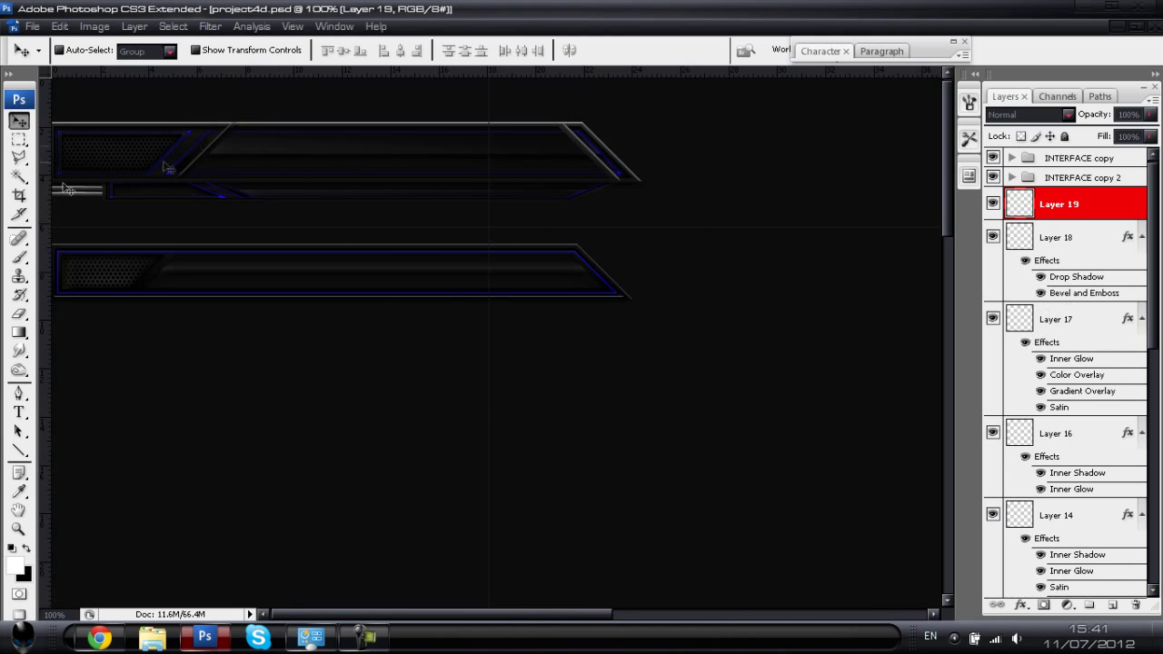
click(19, 159)
key(ctrl+plus)
mouse_move(409, 615)
mouse_down()
mouse_move(355, 624)
mouse_move(311, 597)
mouse_up()
click(281, 244)
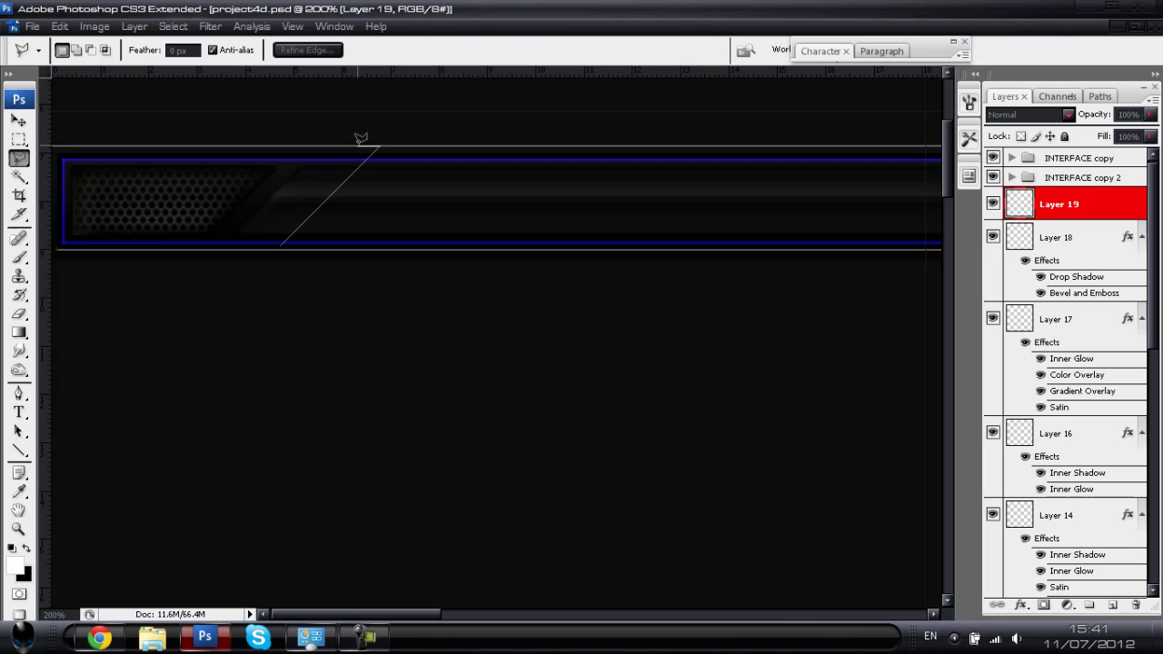
click(352, 145)
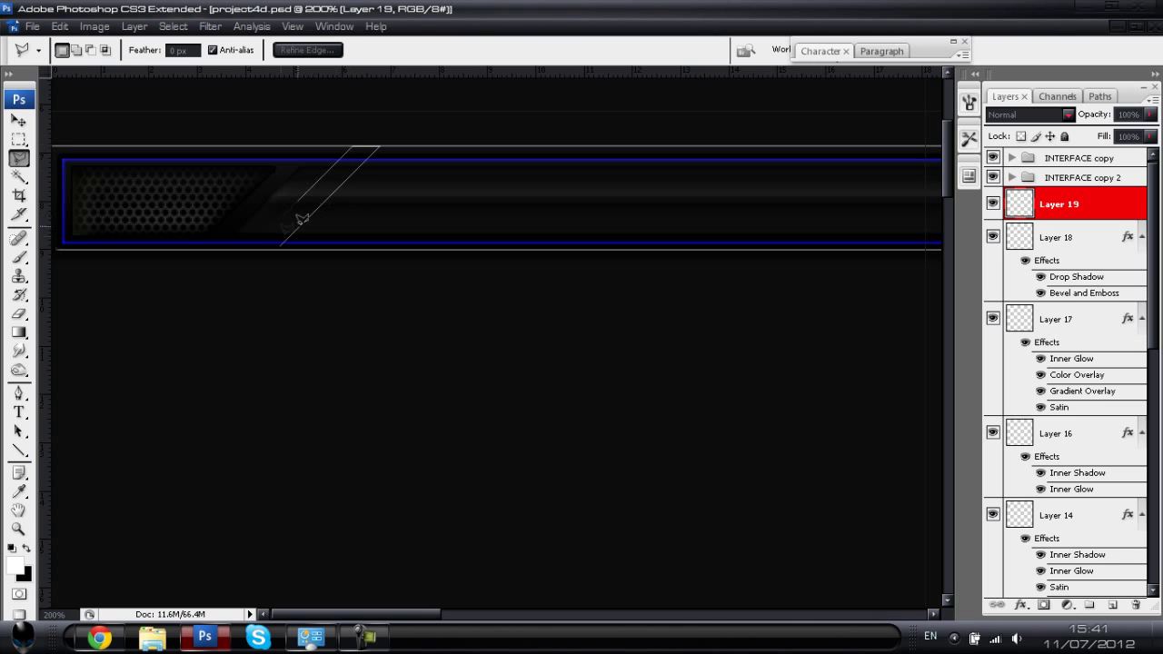
click(255, 245)
click(281, 243)
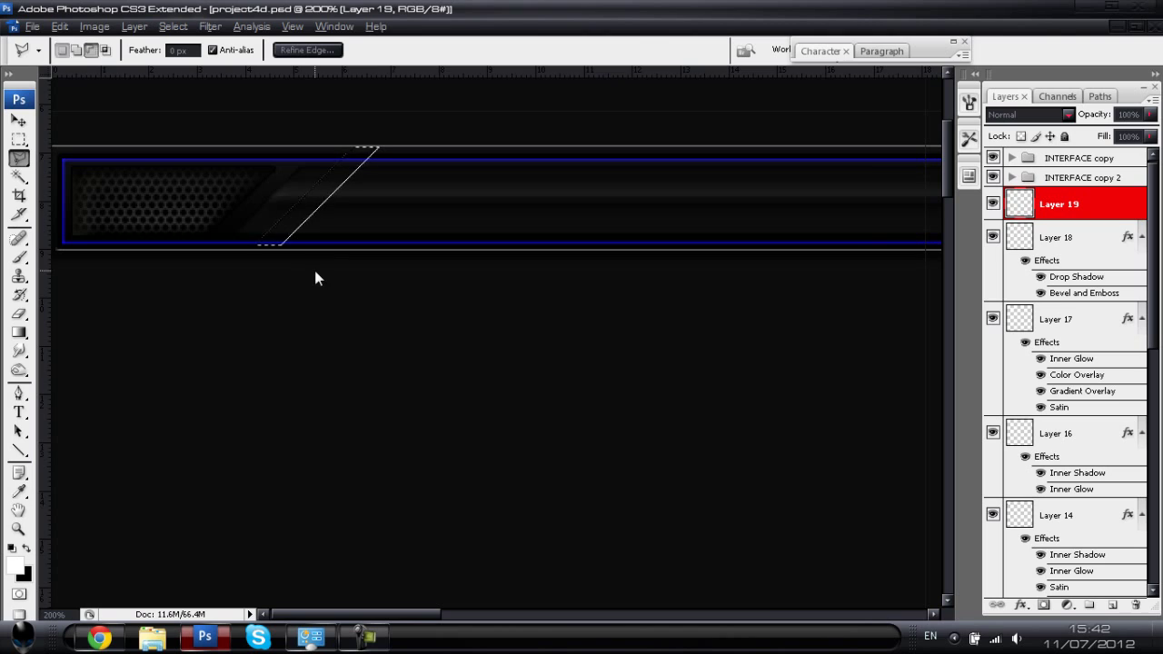
- Fill the slanted selection with black and clear the selection
click(26, 548)
key(alt+BackSpace)
key(ctrl+d)
click(19, 120)
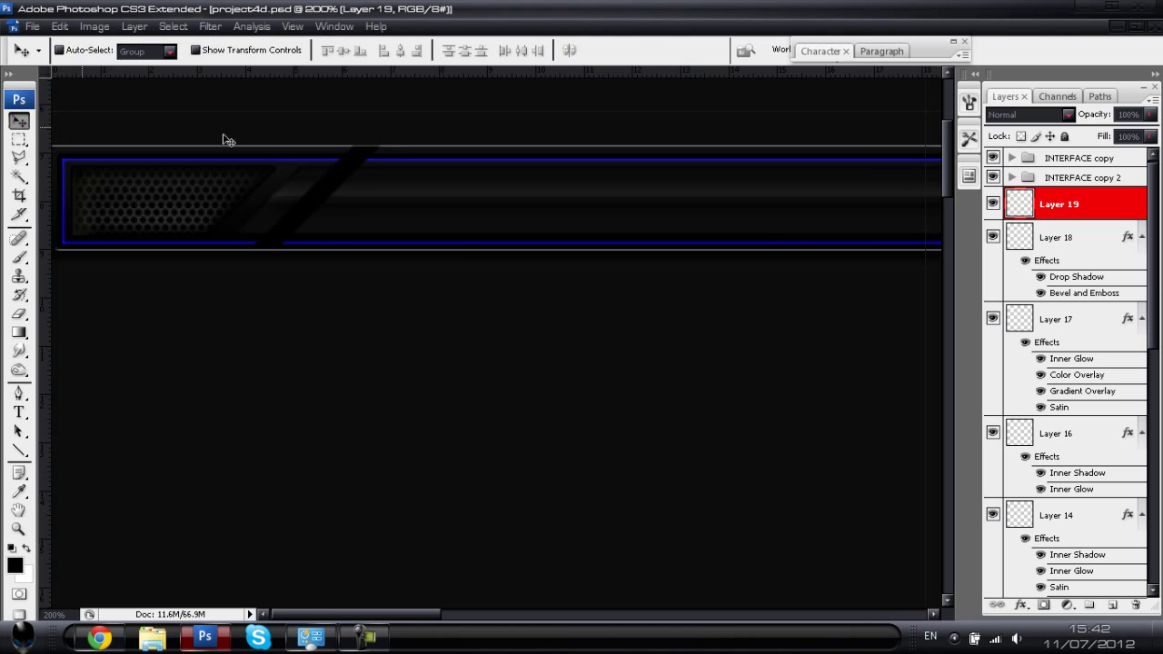
- Enable Bevel and Emboss, Gradient Overlay and Color Overlay on Layer 19
drag(416, 615, 426, 615)
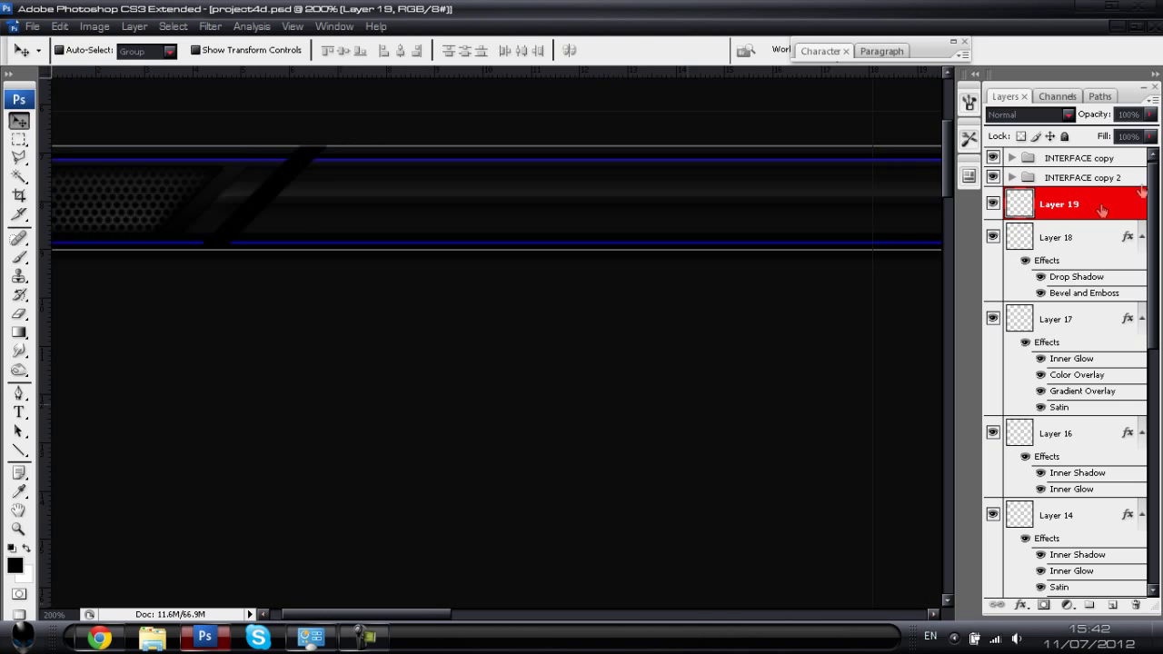
double_click(1125, 197)
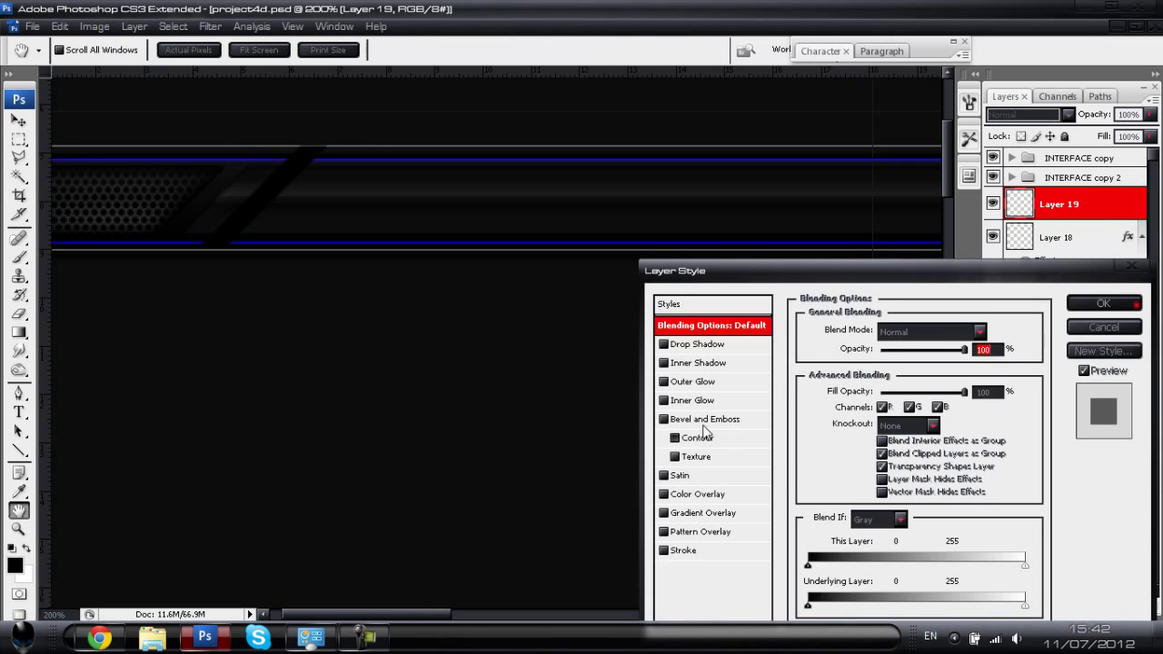
click(707, 419)
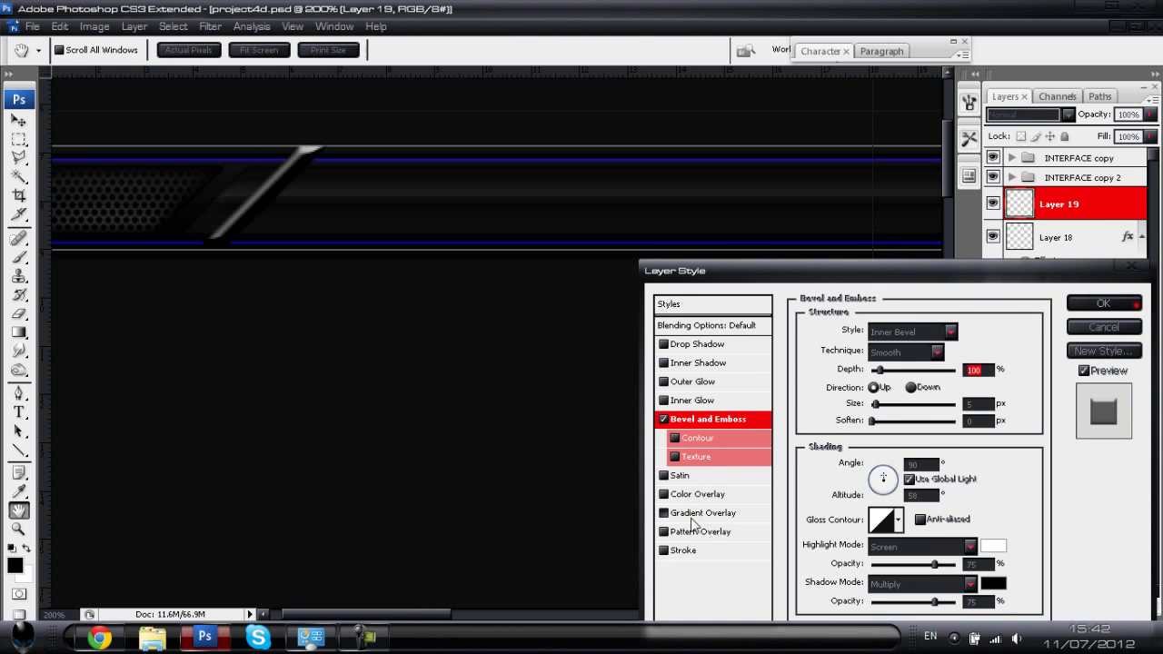
click(695, 514)
click(698, 499)
click(974, 331)
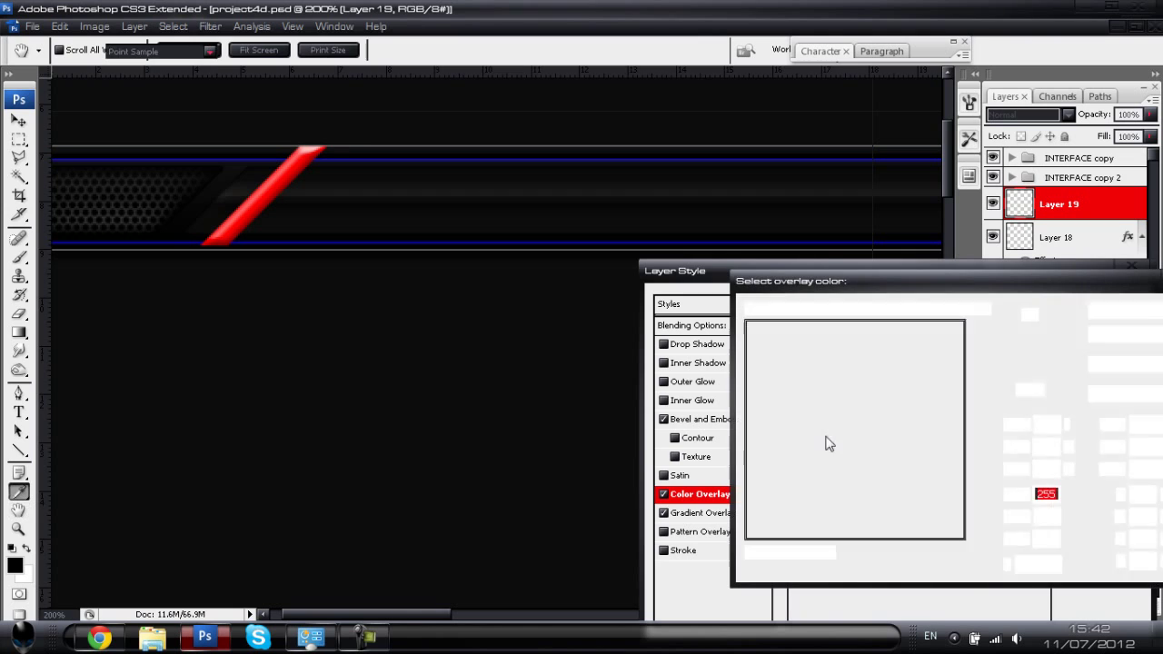
drag(750, 522, 688, 524)
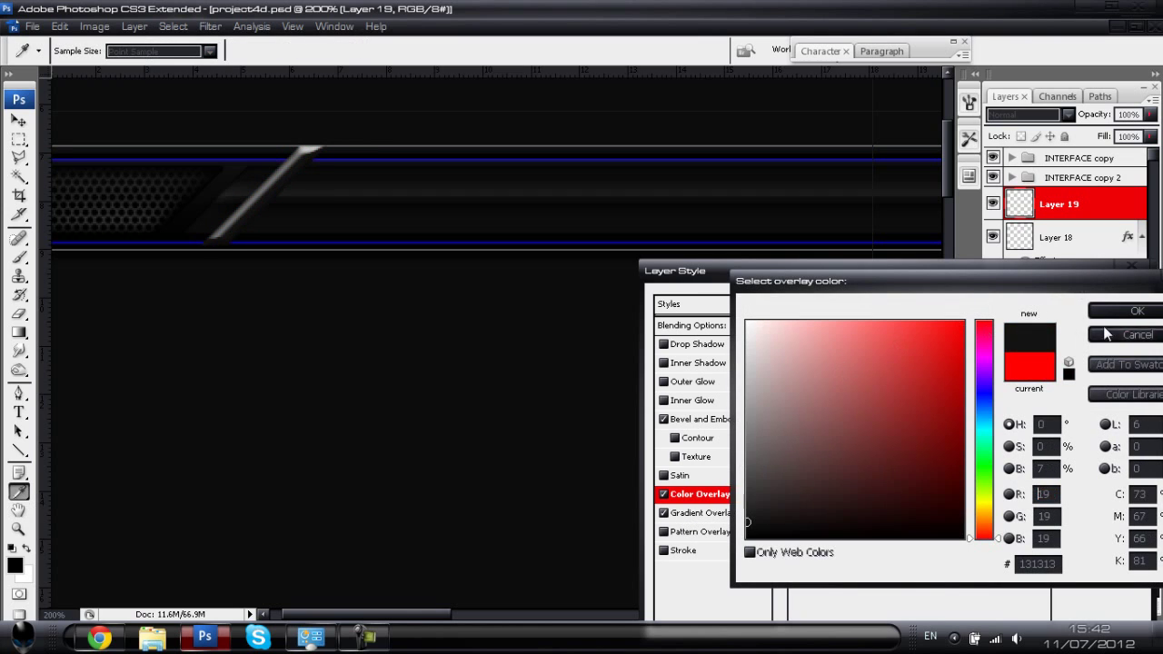
click(1137, 335)
- Set the Color Overlay of Layer 19 to dark grey #151515
click(981, 330)
drag(757, 512, 724, 526)
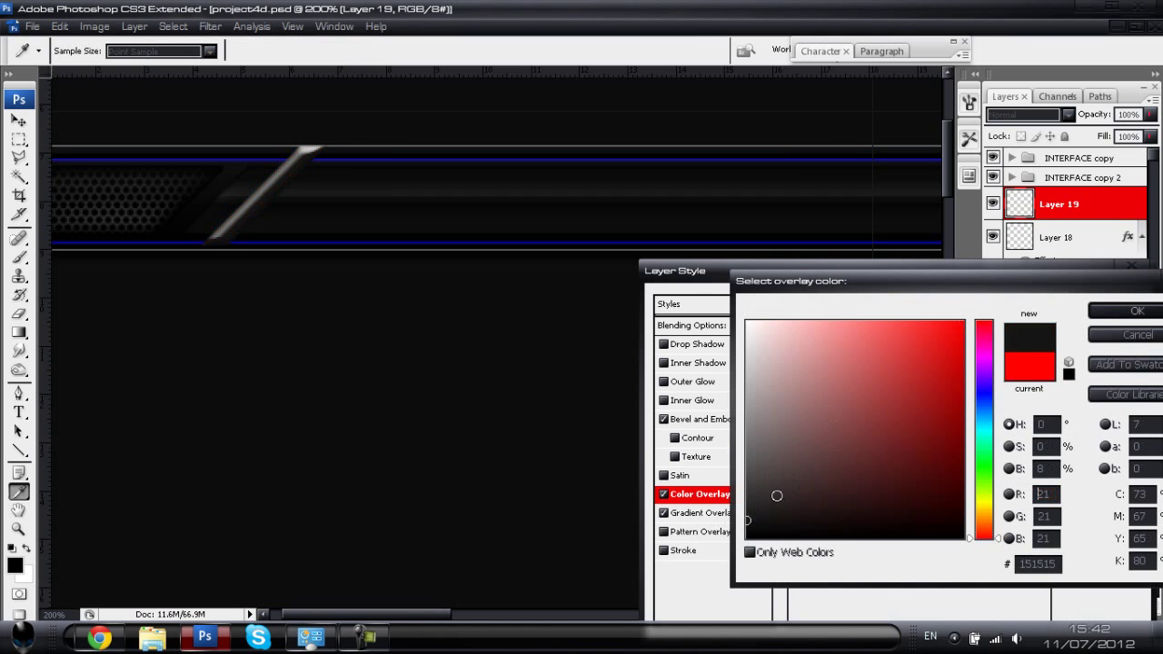
click(1126, 311)
- Set the Inner Bevel of Layer 19 to a depth of 11% and a size of 0 px
click(718, 419)
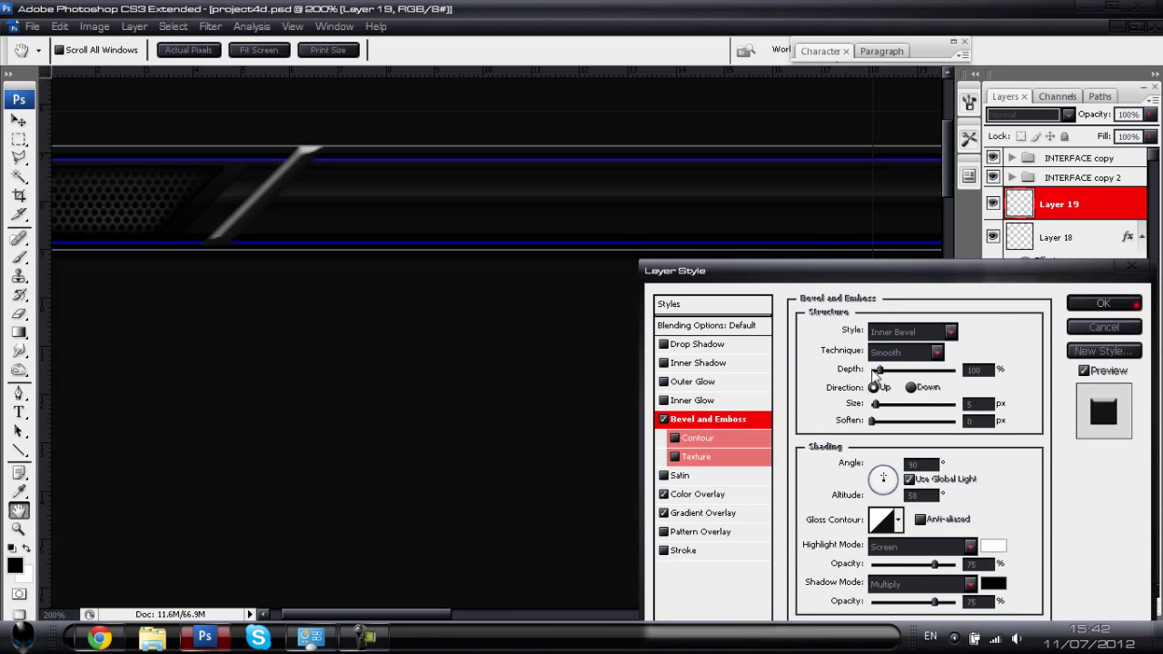
drag(877, 370, 873, 371)
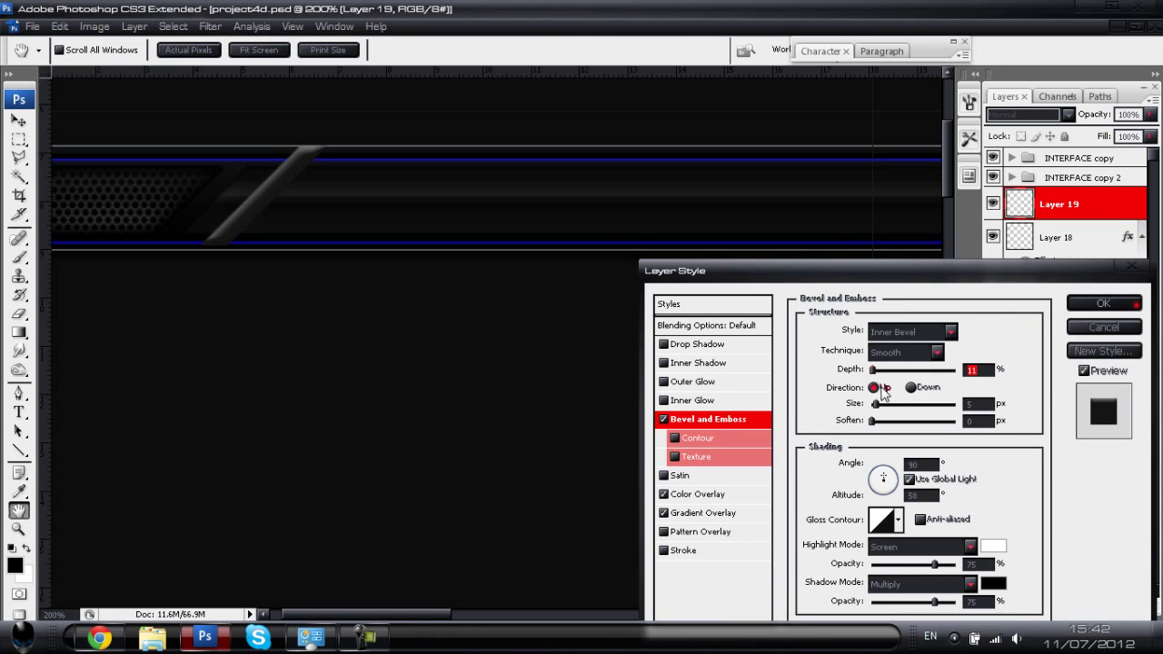
drag(876, 404, 873, 411)
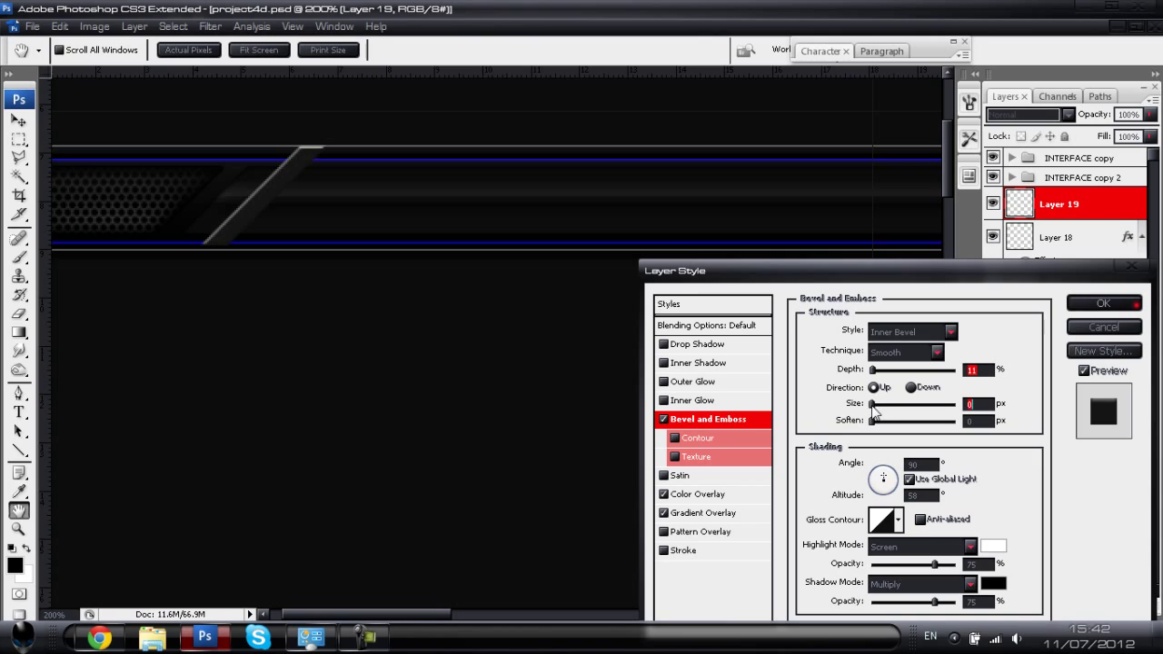
- Set Layer 19's Color Overlay opacity to 95% and its Gradient Overlay angle to -90°
click(718, 495)
drag(940, 356, 936, 357)
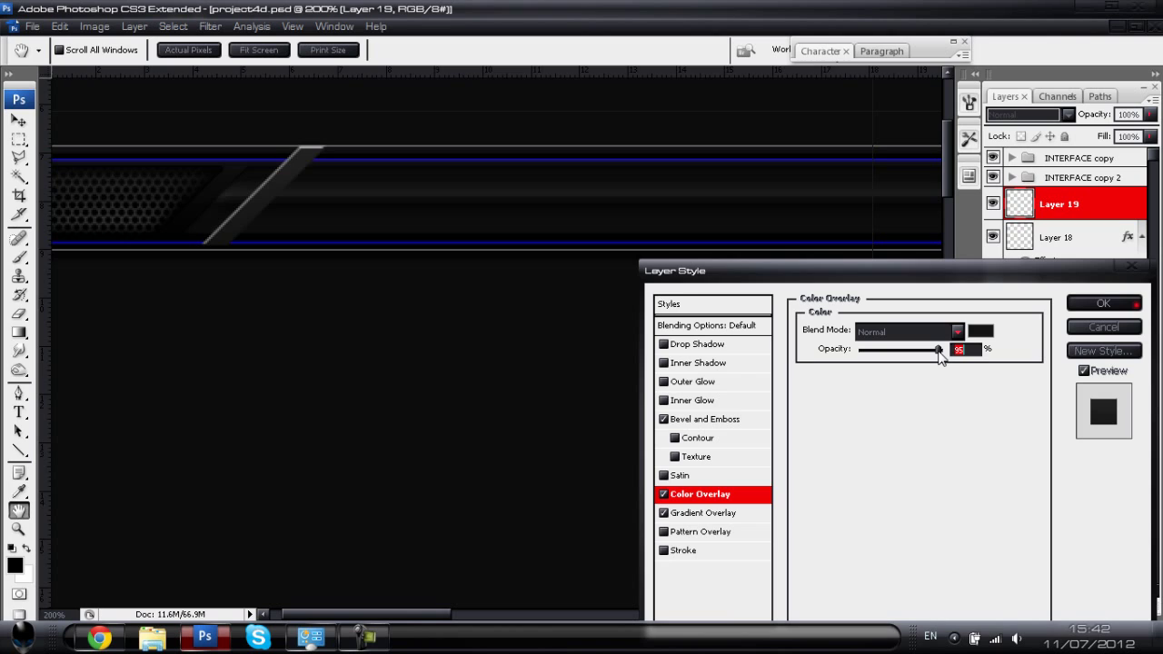
click(715, 513)
click(872, 433)
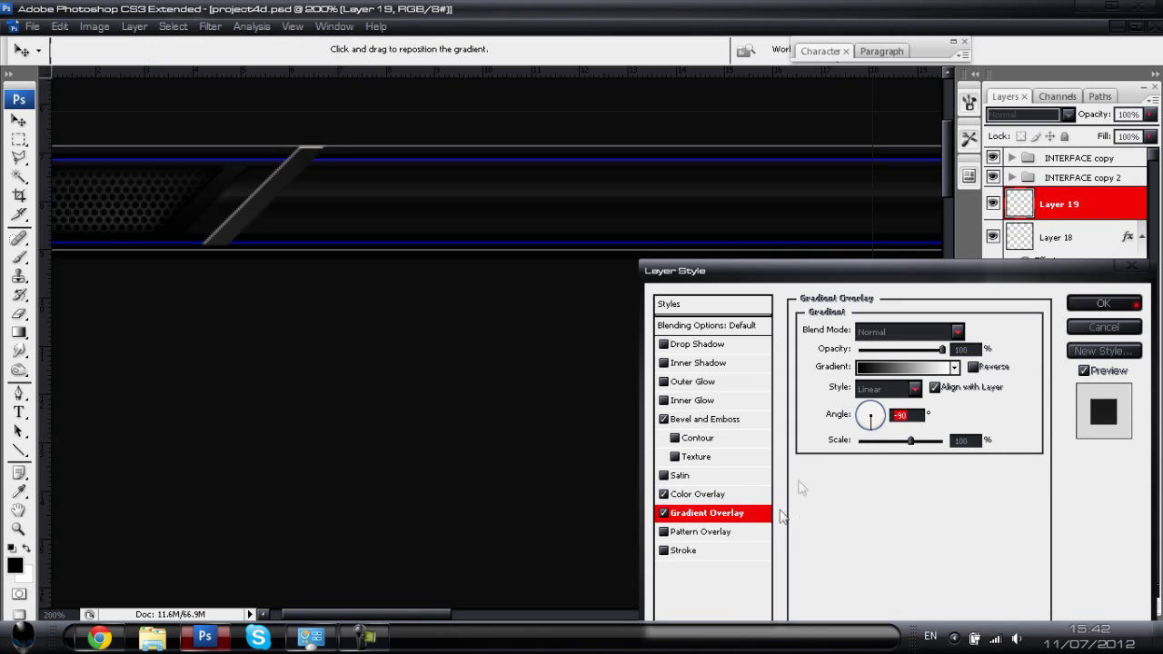
- Change Layer 19's Color Overlay to near-black #070707
click(707, 494)
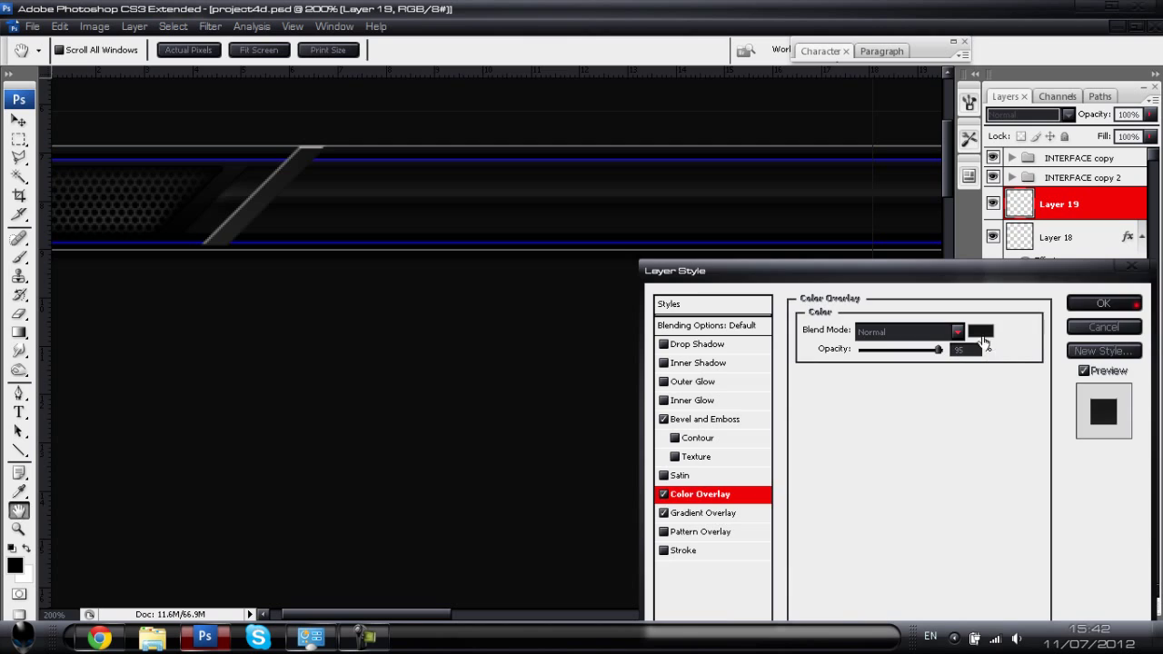
click(985, 333)
drag(758, 517, 738, 532)
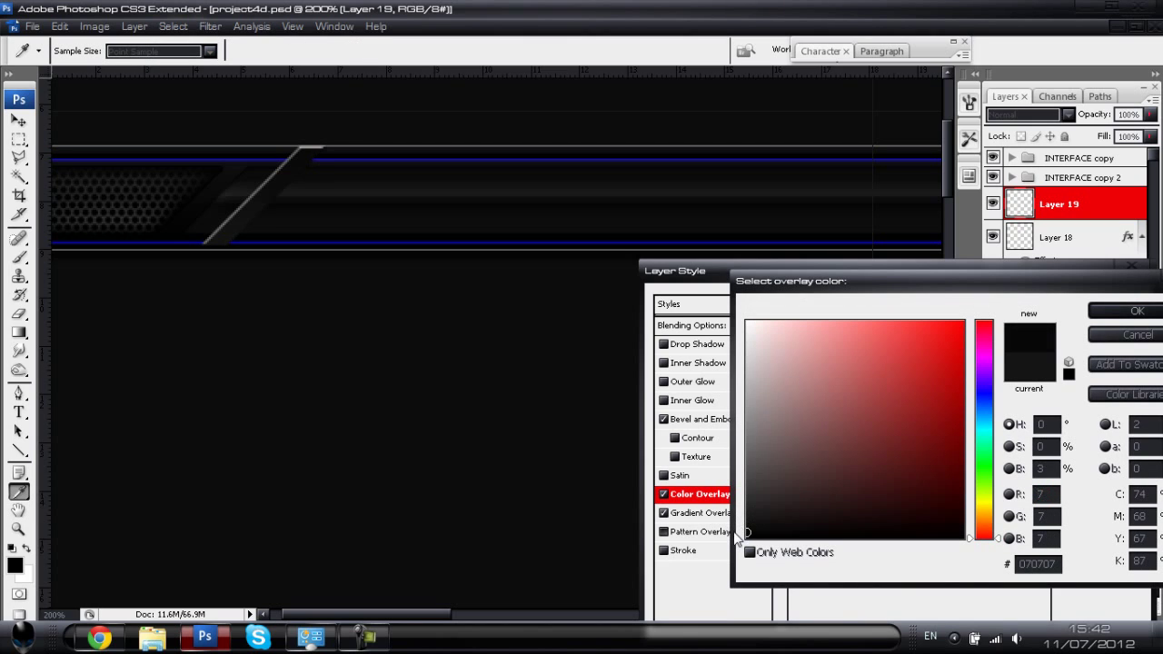
click(1115, 314)
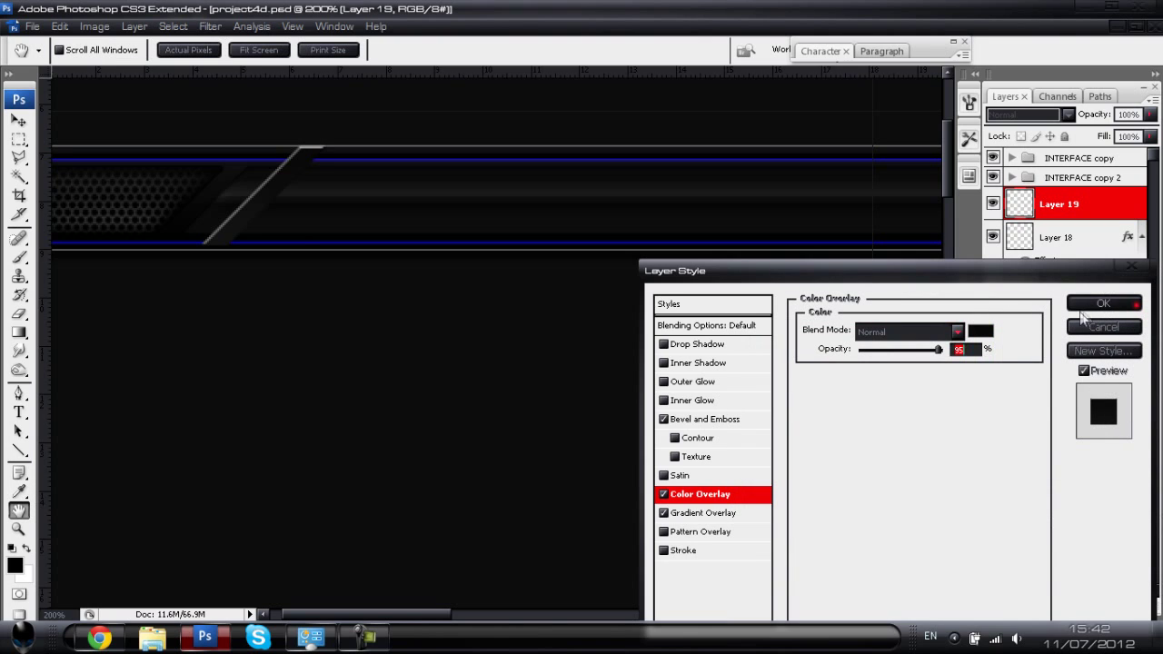
click(696, 402)
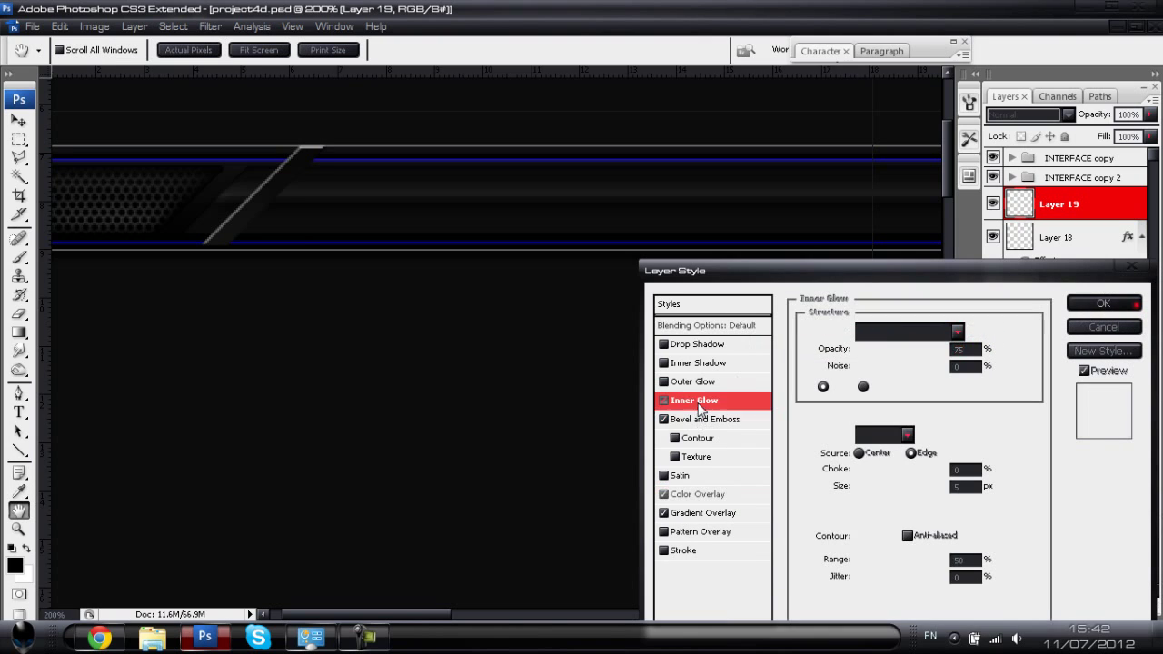
click(663, 401)
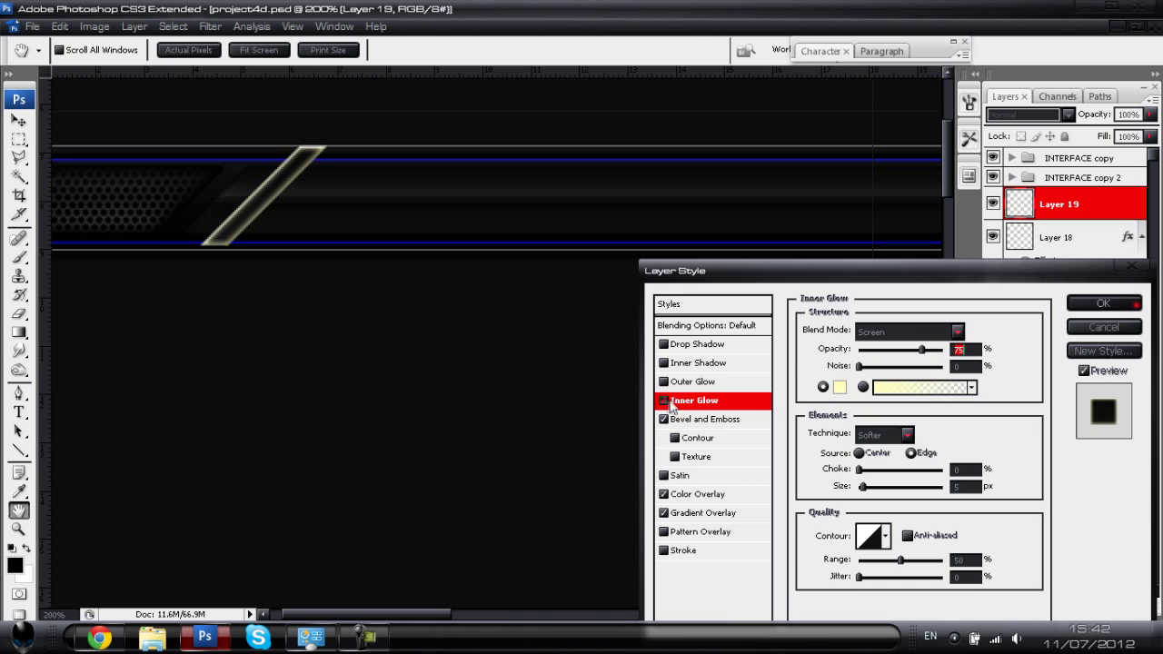
click(663, 401)
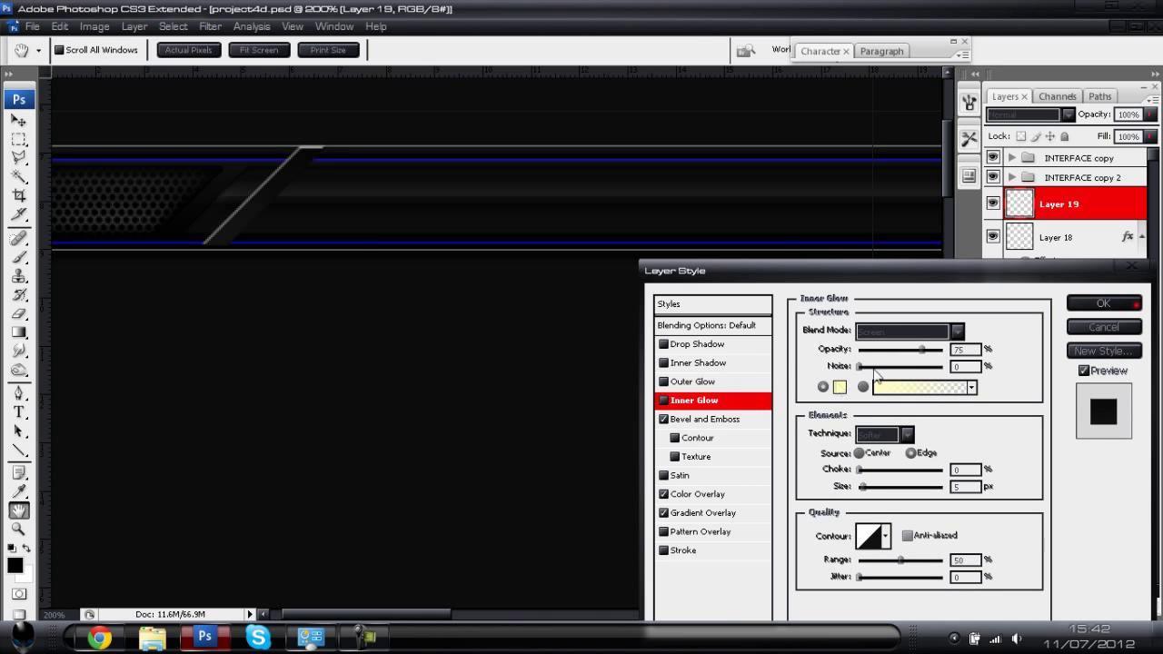
- Apply the layer style, duplicate Layer 19 and hide the original
click(1100, 305)
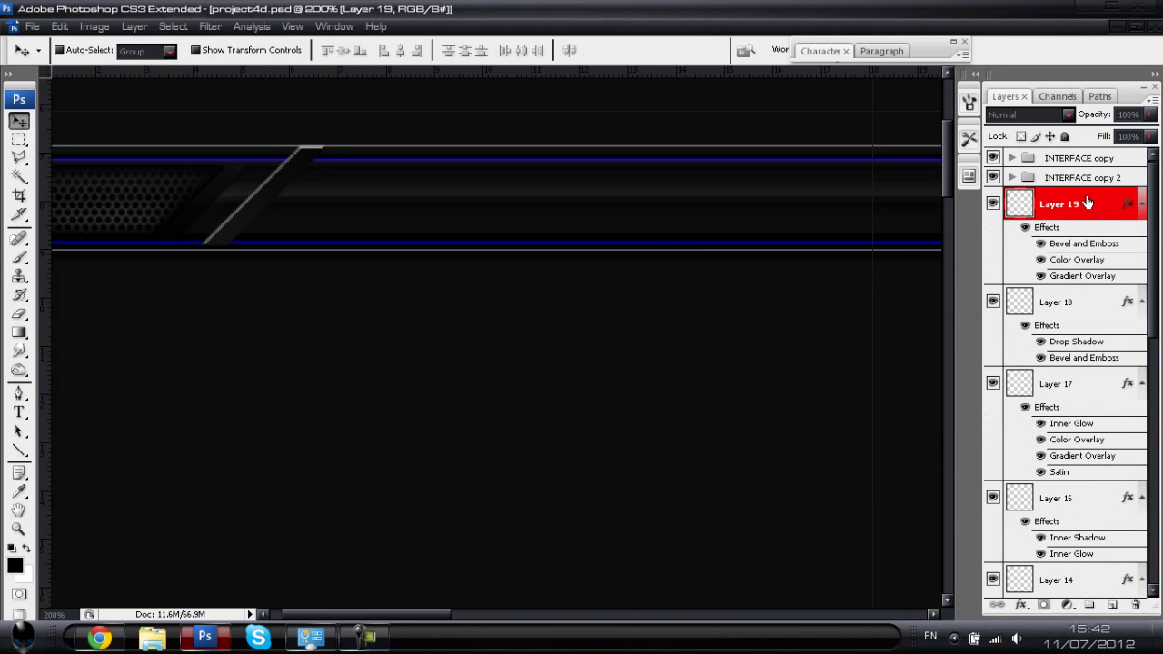
key(ctrl+j)
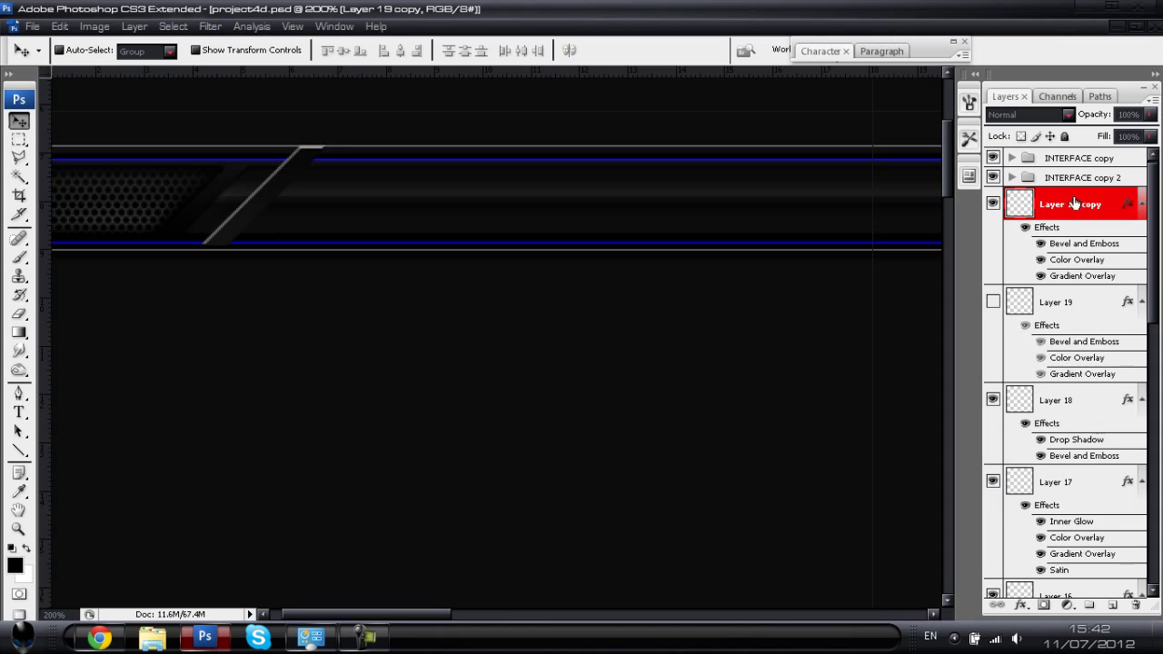
- Convert Layer 19 copy to a smart object and rasterize it
right_click(1078, 202)
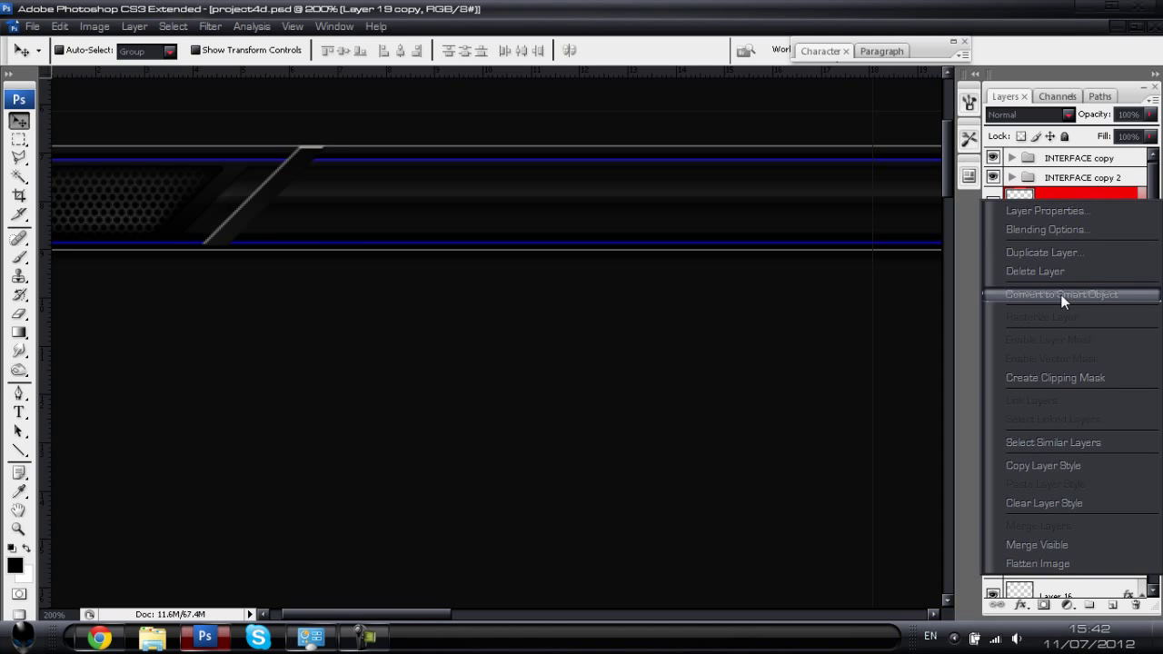
click(1060, 294)
right_click(1076, 203)
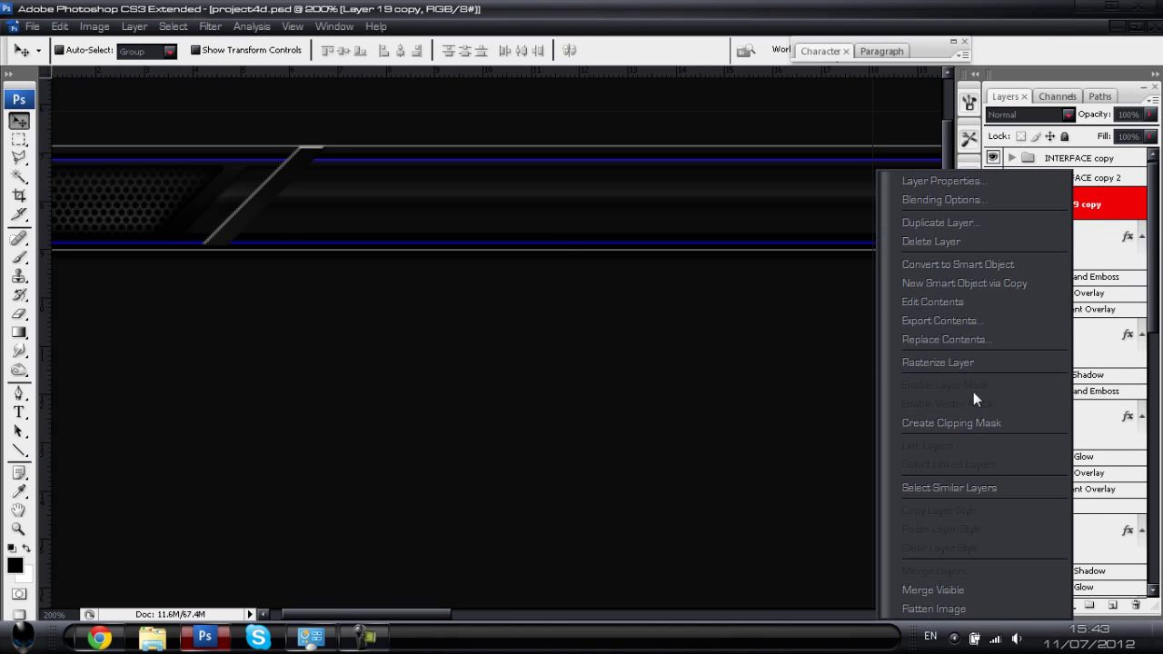
click(957, 364)
- Erase the upper tip of the slanted strip on Layer 19 copy with an enlarged eraser brush
click(18, 314)
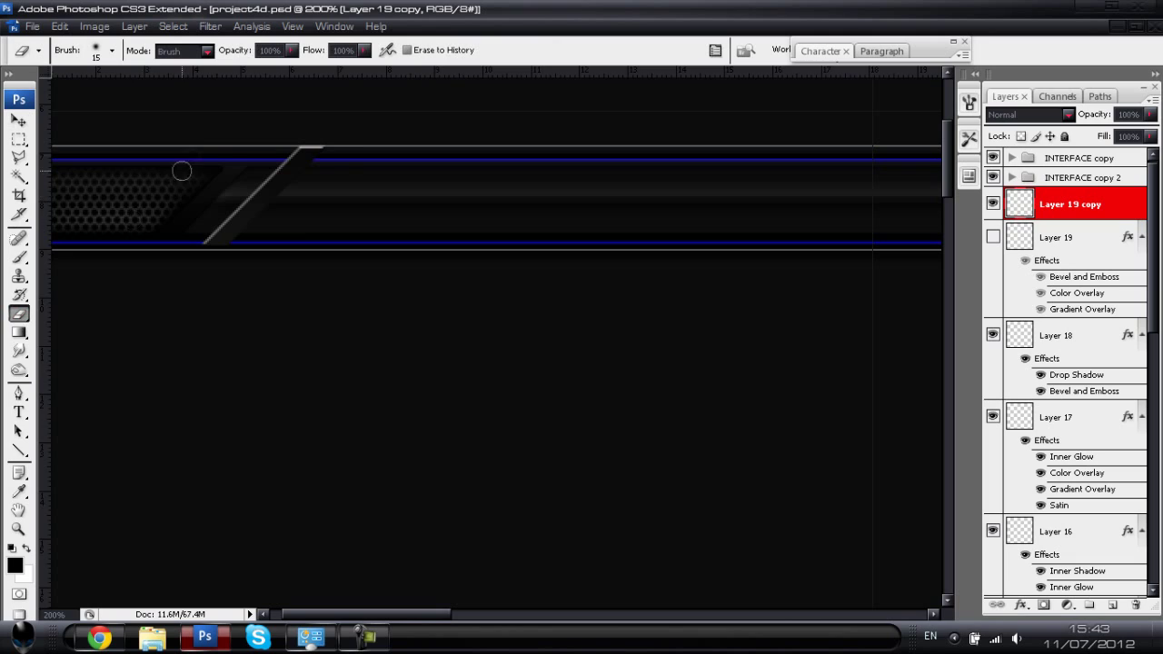
key(bracketright)
key(bracketright)
key(bracketleft)
drag(302, 137, 333, 146)
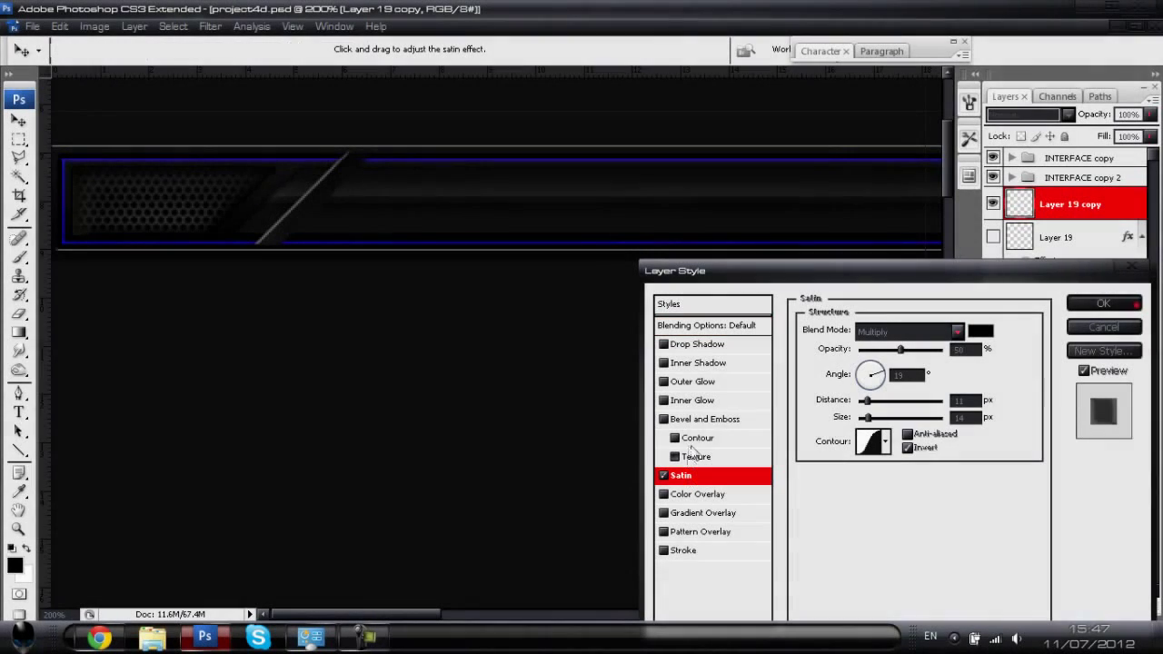
- Add a Satin effect with a 90° angle to Layer 19 copy and apply the layer style
drag(883, 368, 874, 356)
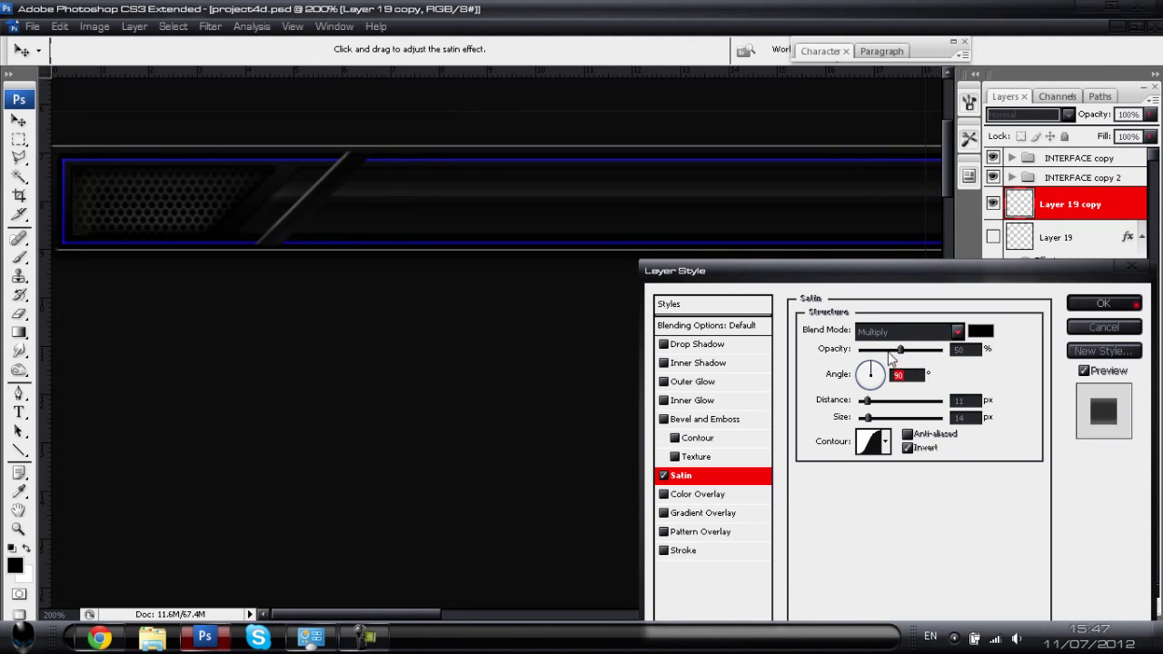
click(865, 447)
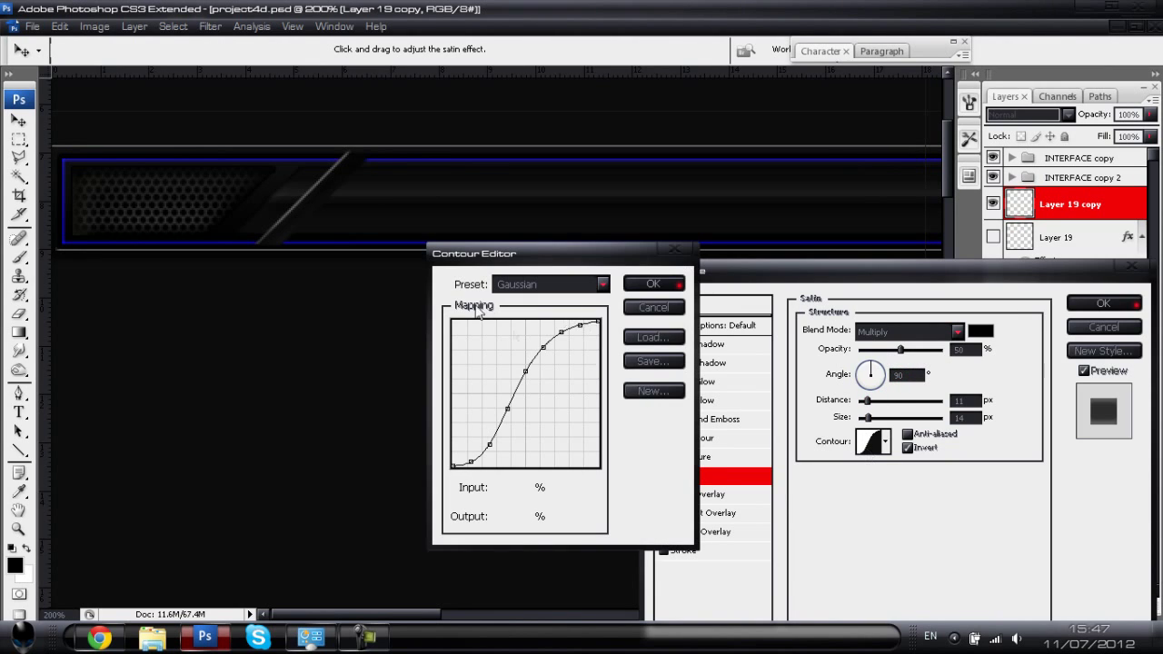
click(651, 308)
click(886, 444)
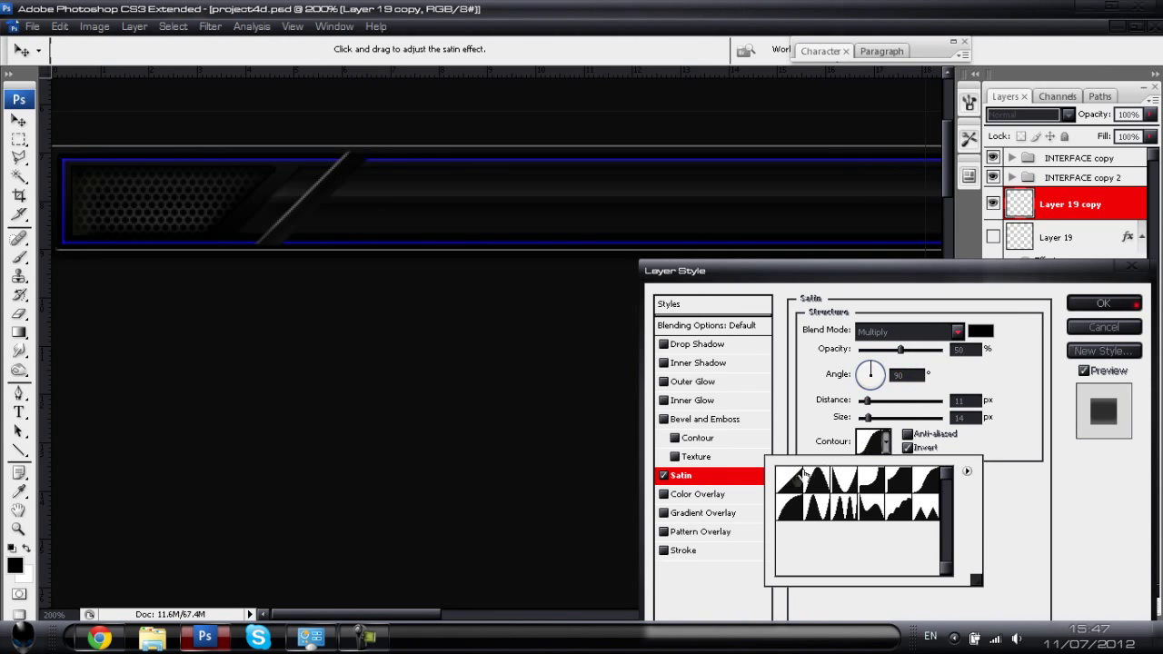
click(1111, 304)
click(1103, 303)
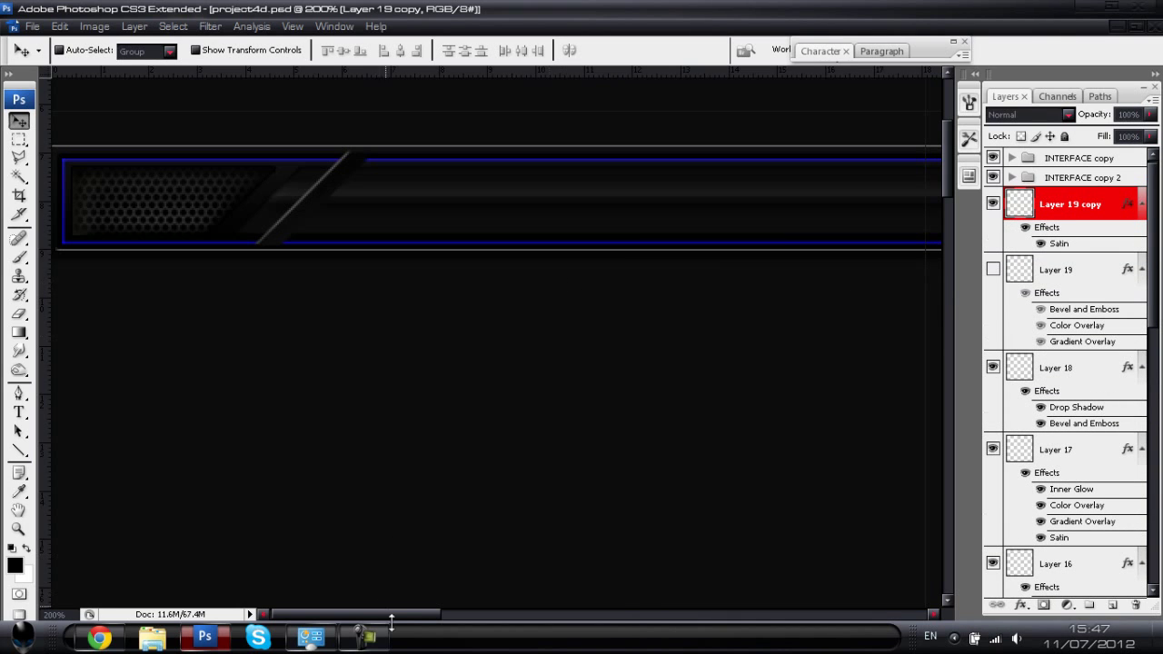
- Create a new layer above Layer 19 copy
key(ctrl+shift+n)
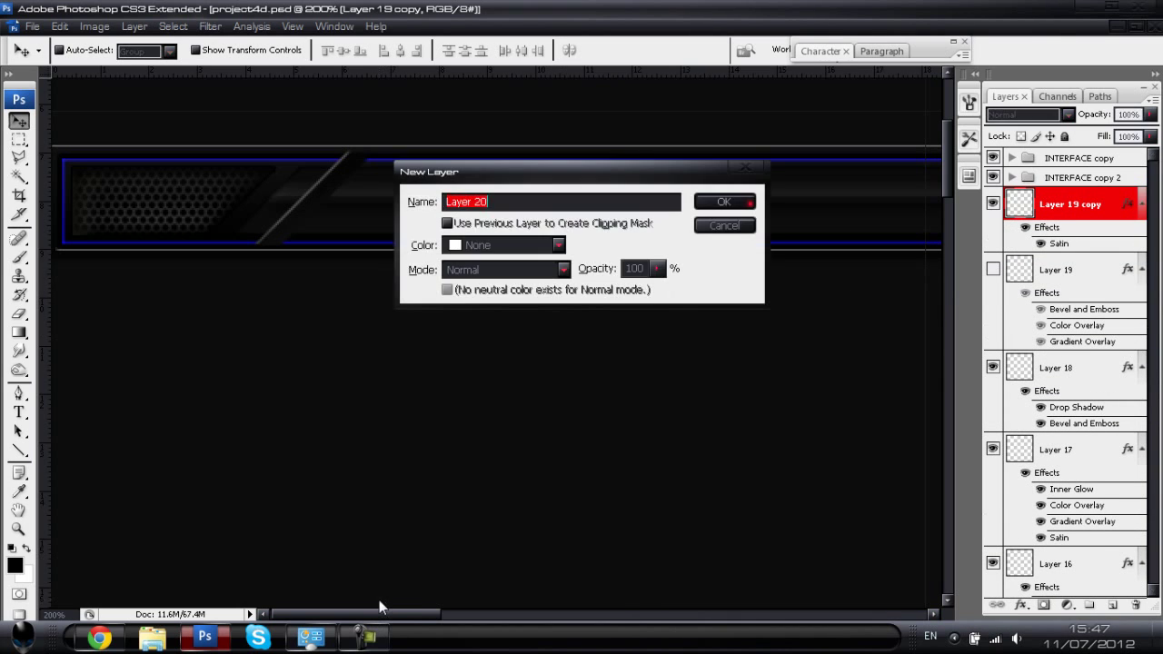
key(Return)
key(ctrl+plus)
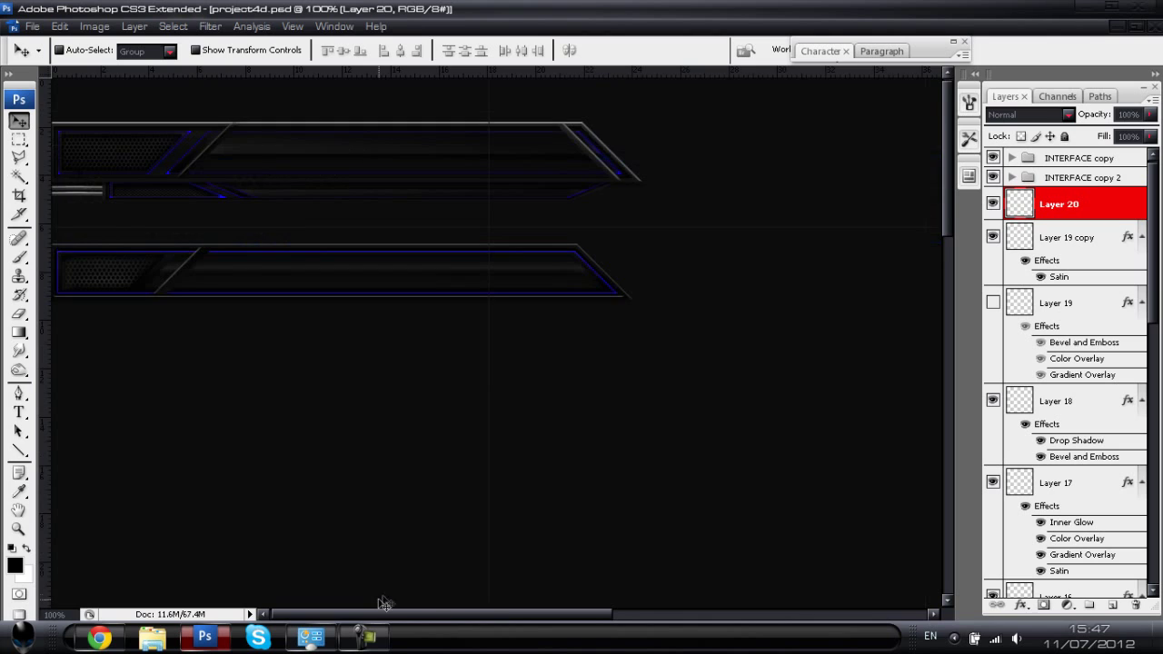
scroll(389, 545, right, 3)
scroll(389, 546, left, 5)
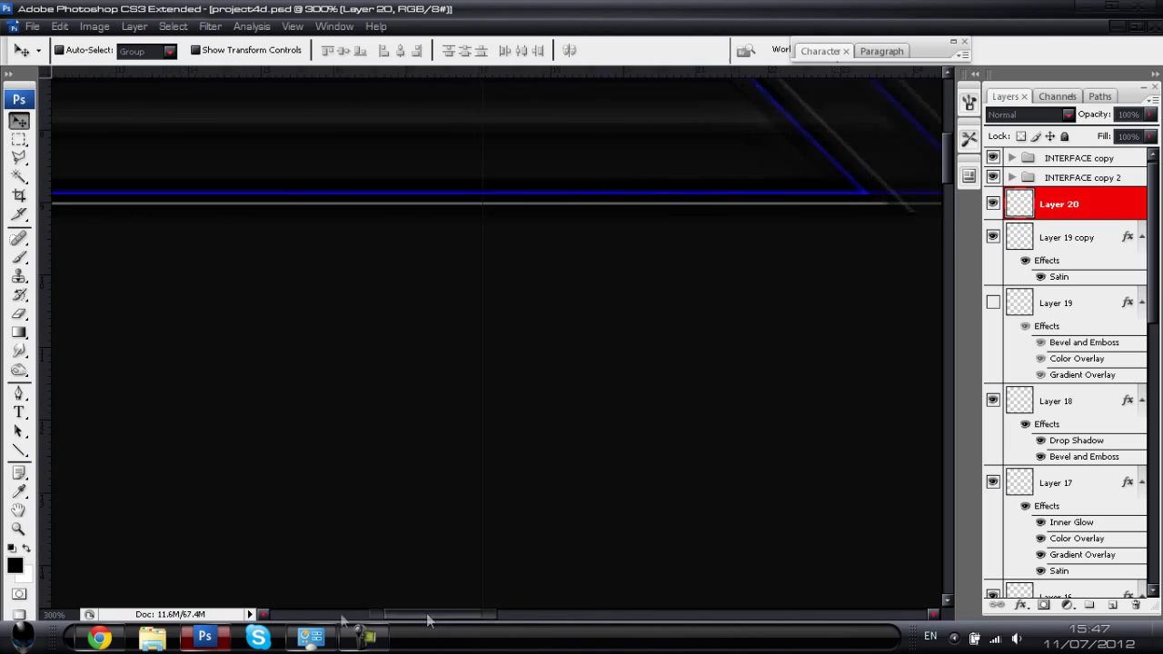
scroll(179, 207, up, 1)
- Outline the perforated panel of the lower banner with the Polygonal Lasso, fill the selection with black and deselect
click(19, 158)
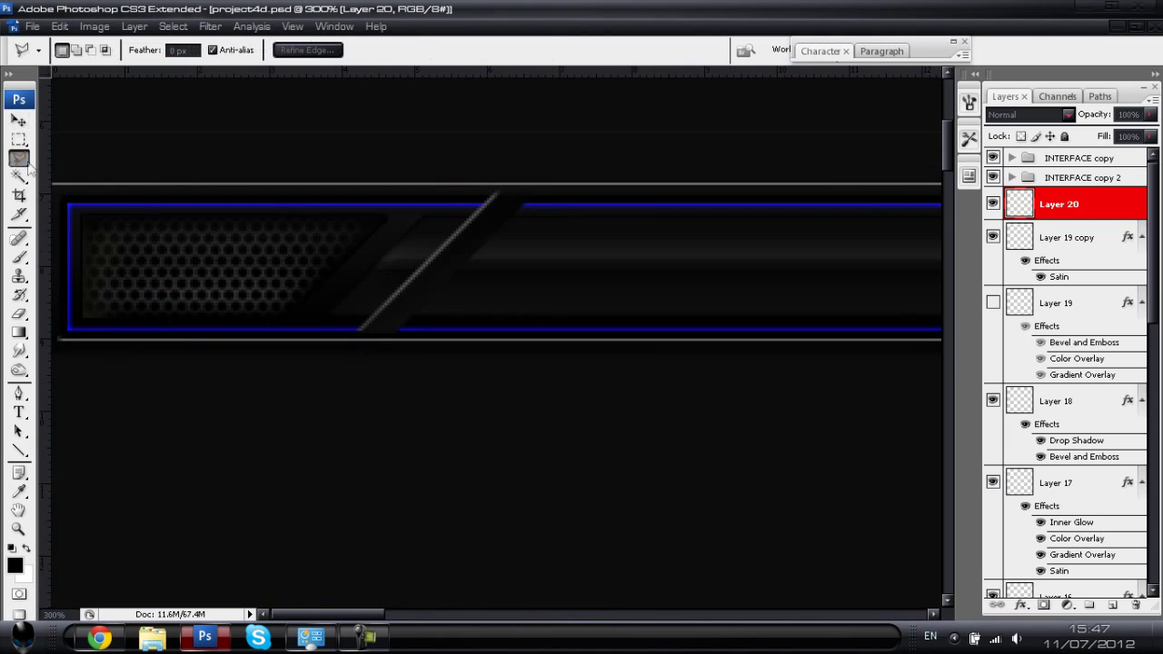
click(83, 215)
click(83, 316)
click(284, 316)
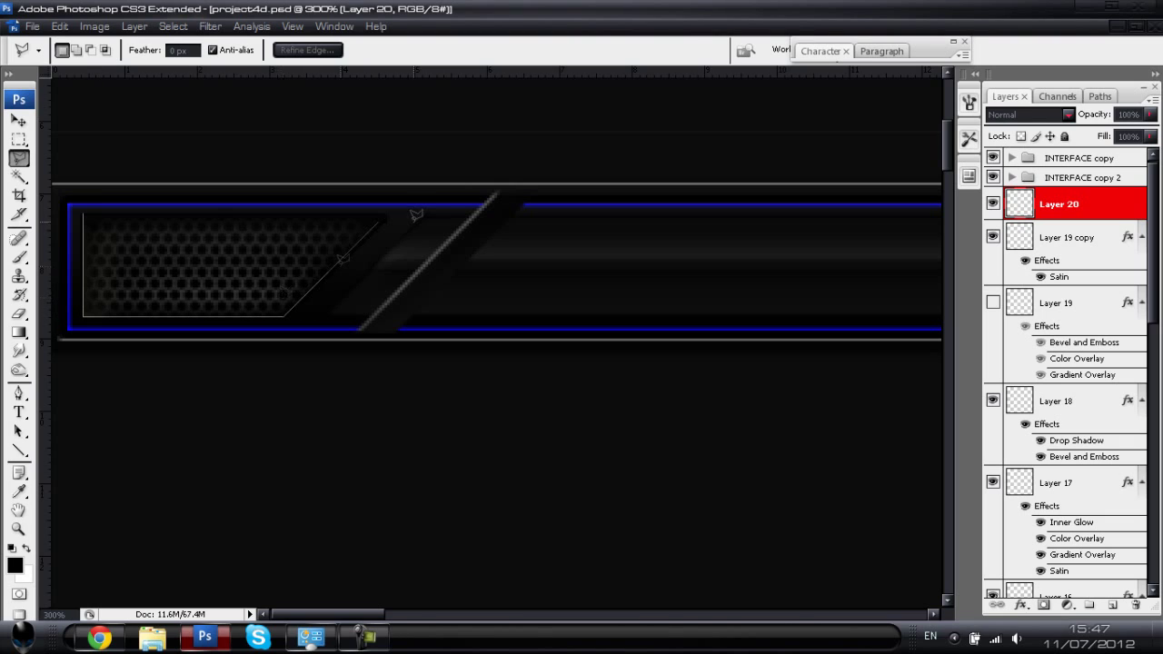
click(385, 214)
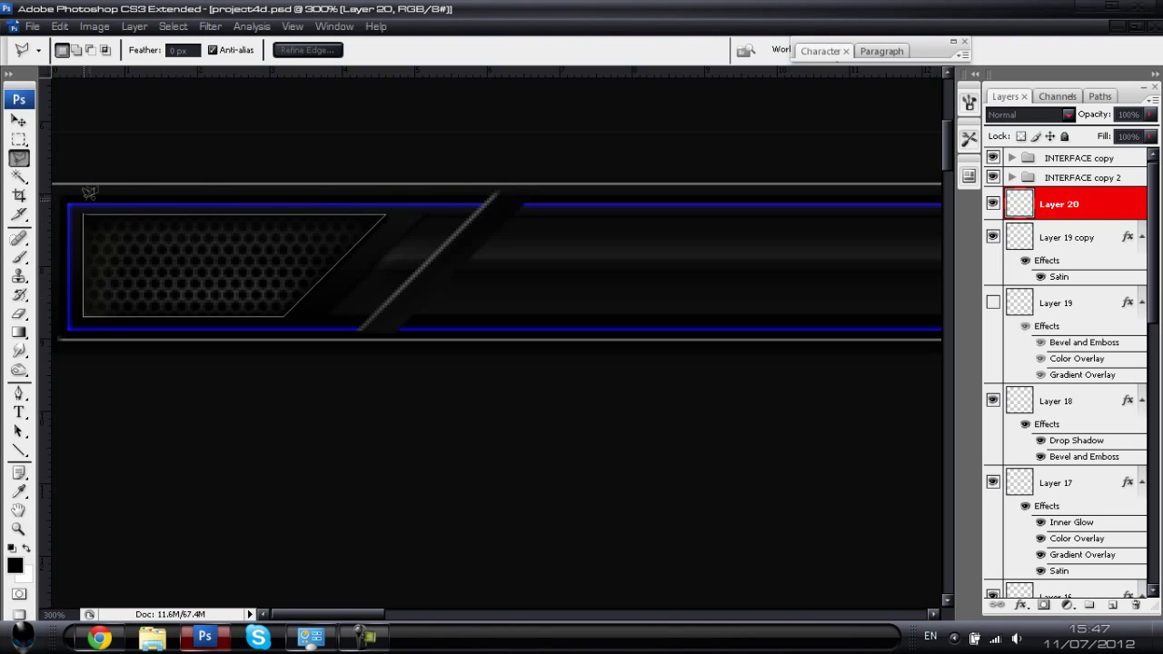
click(84, 212)
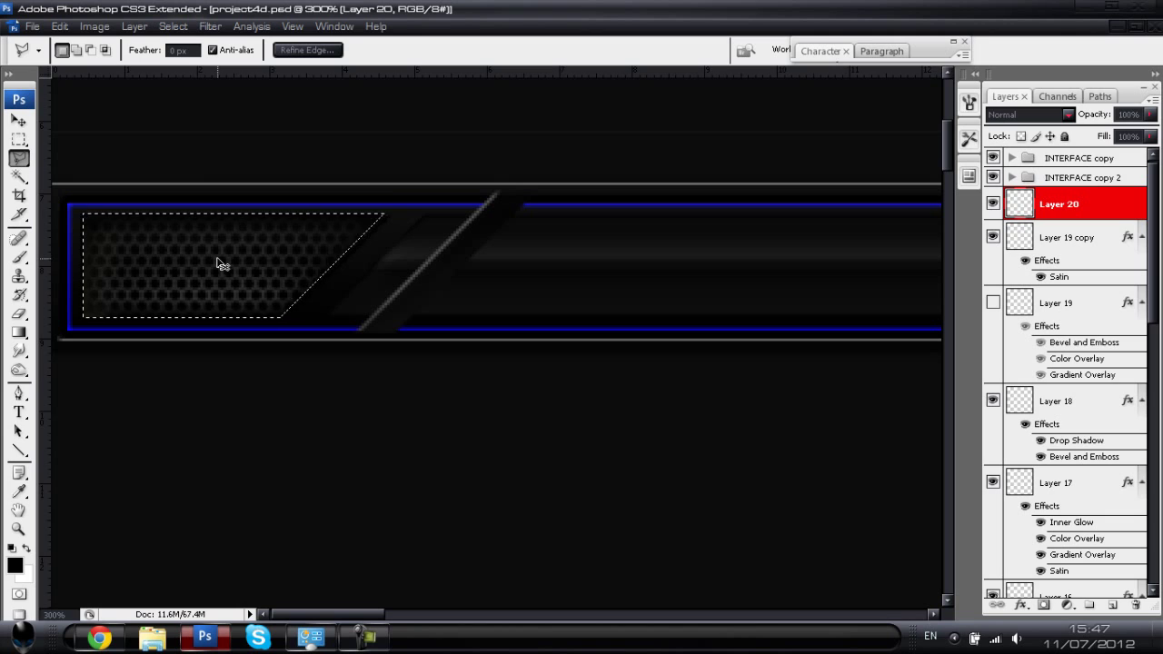
key(Delete)
key(ctrl+d)
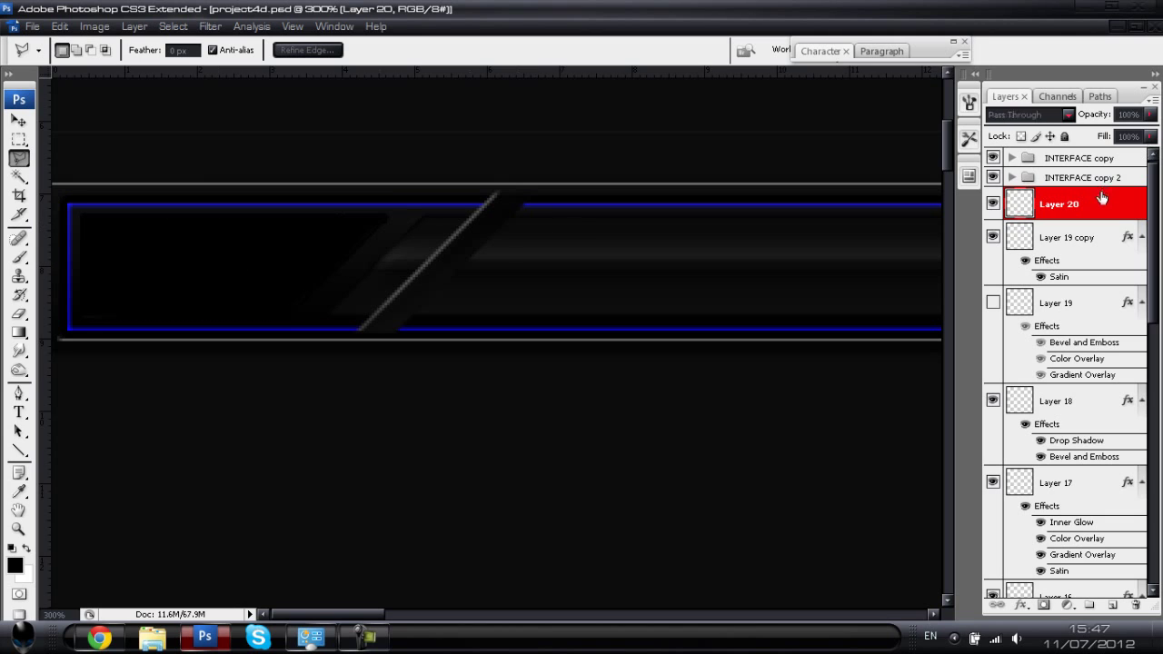
click(1103, 180)
double_click(1110, 208)
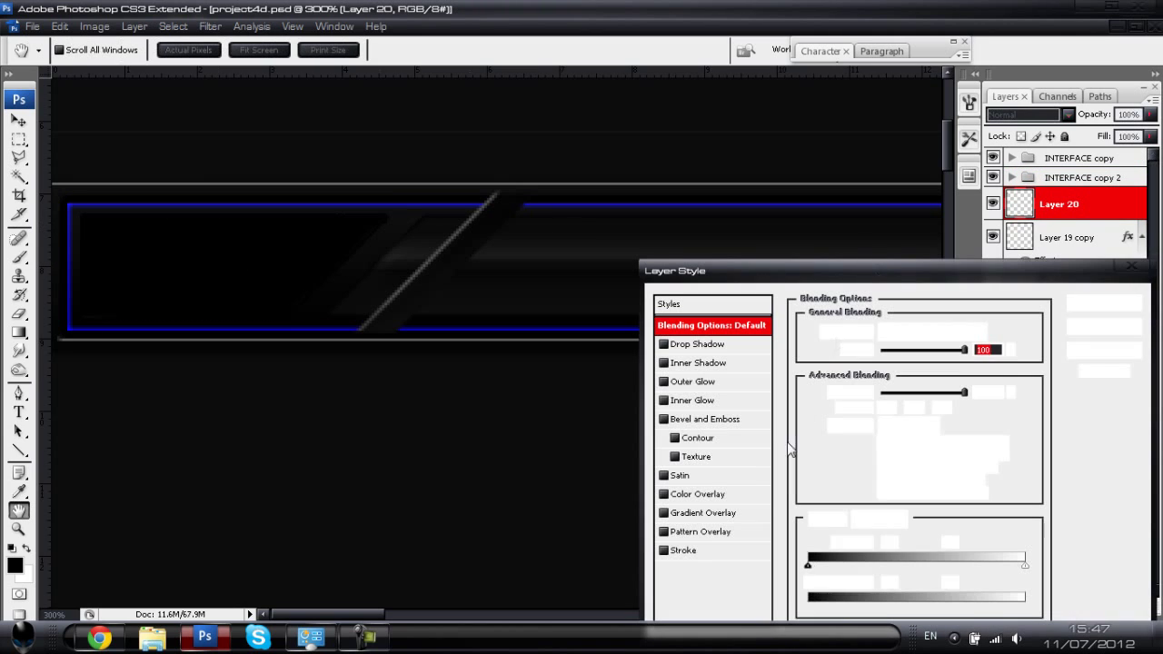
click(1101, 327)
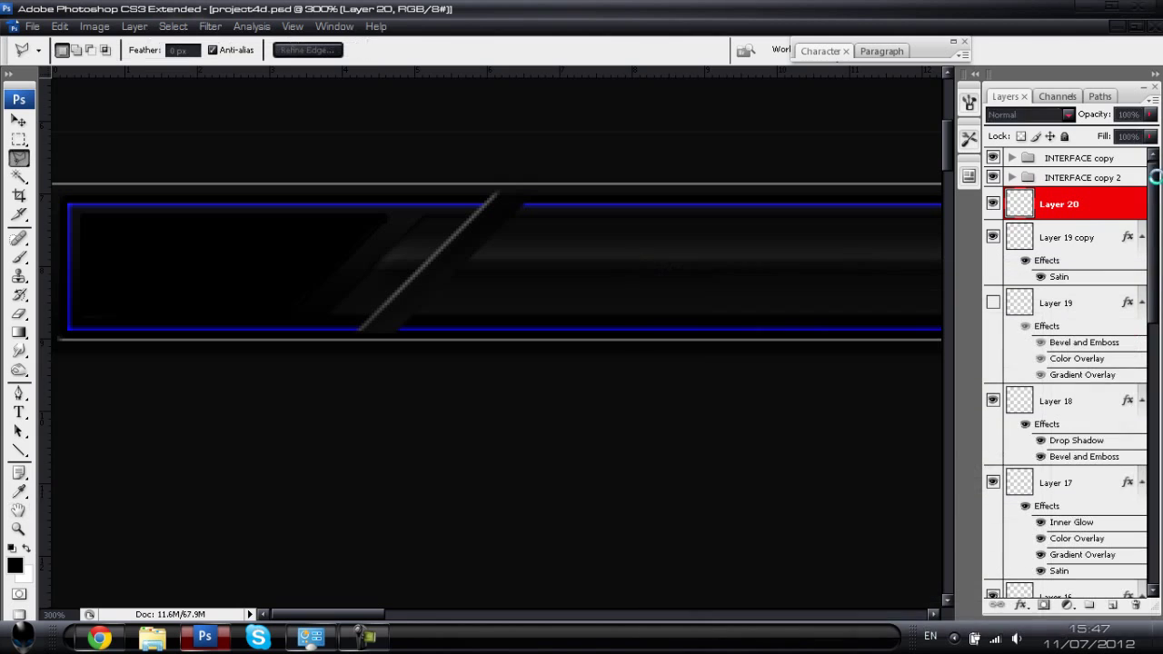
- Add an Inner Glow effect to Layer 20 with the glow colour set to blue #2400ff
click(694, 399)
click(840, 389)
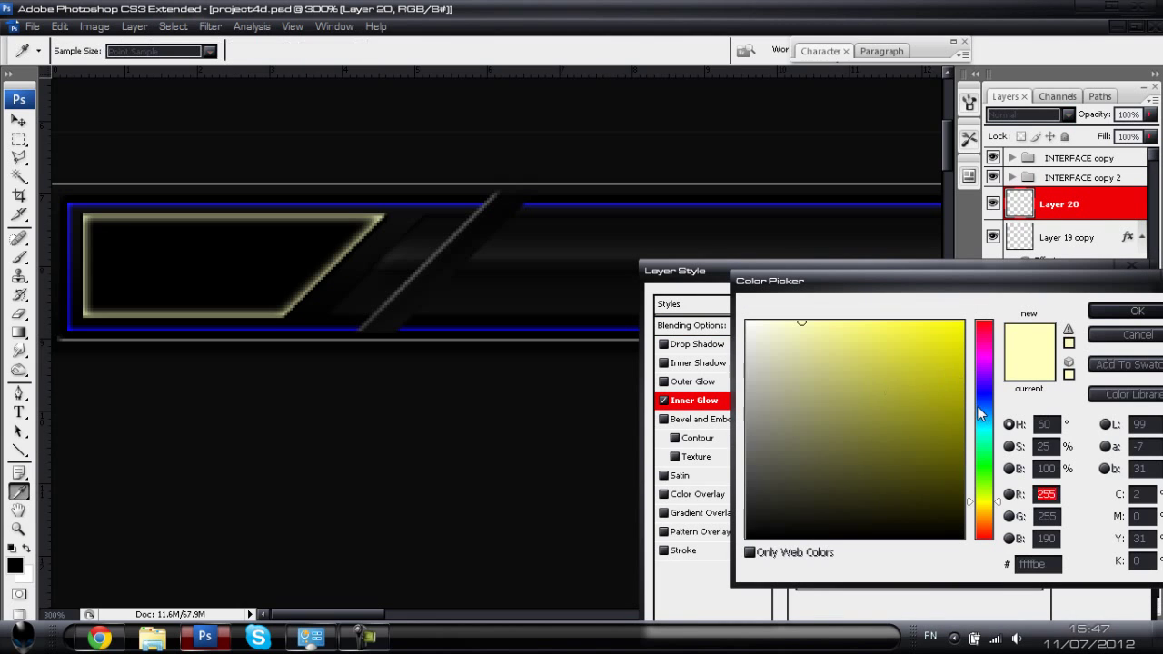
click(984, 389)
text(0)
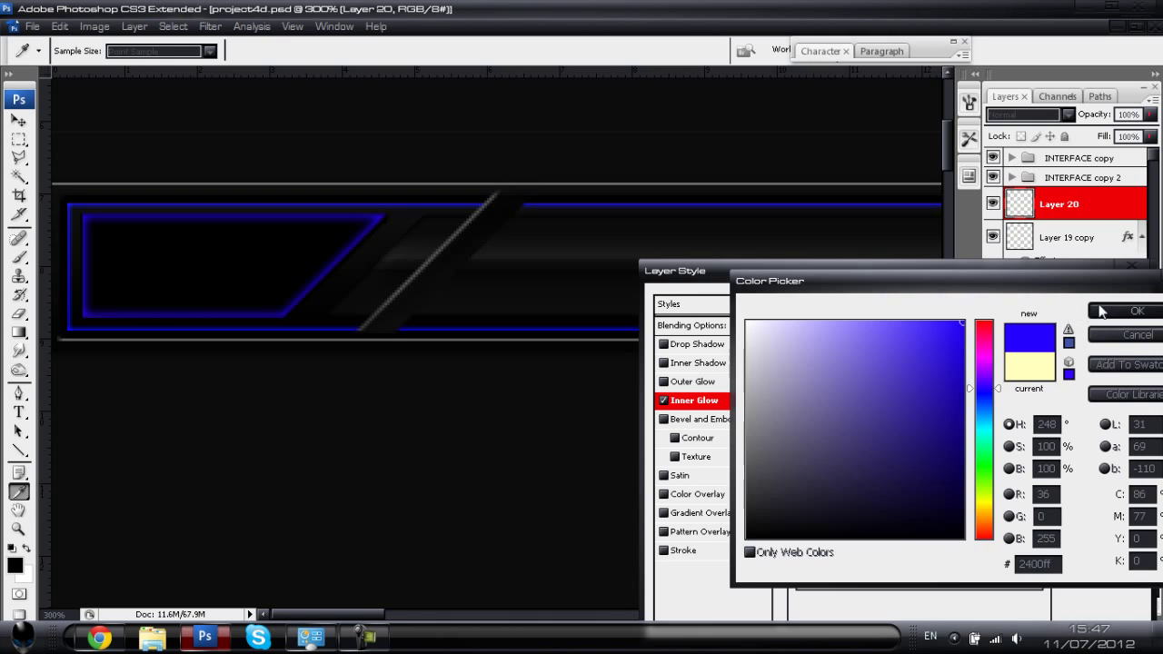
click(1102, 312)
- Set the Inner Glow to Color Dodge at 100% opacity, raise its choke slightly and apply the layer style
click(929, 327)
click(894, 158)
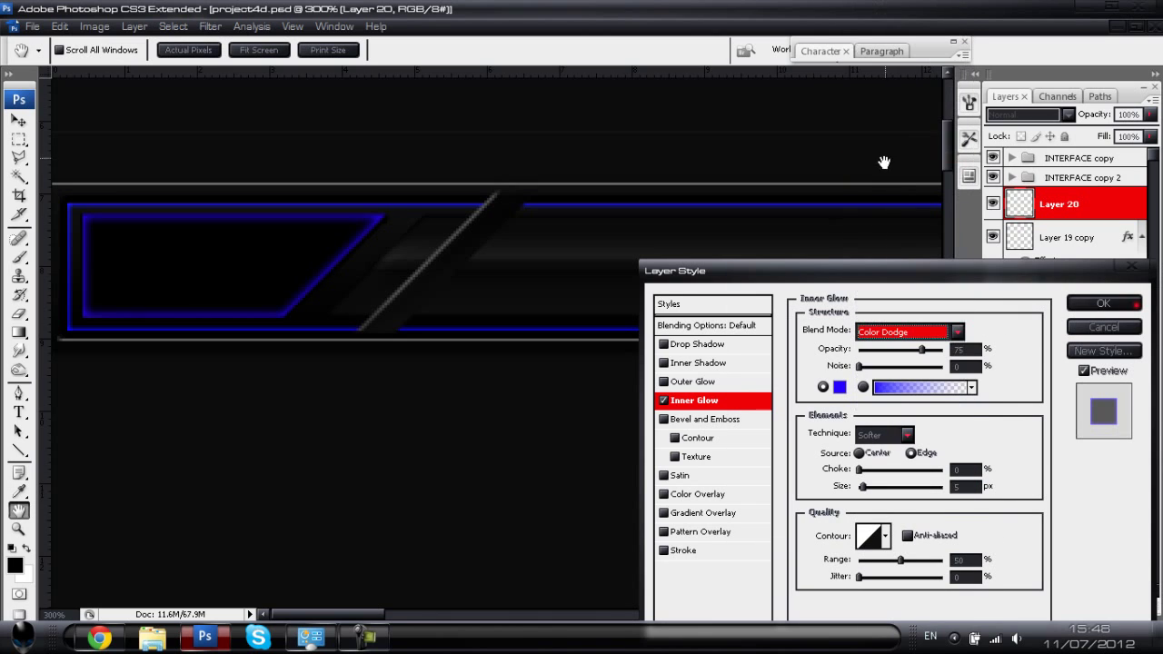
drag(932, 351, 945, 351)
drag(859, 470, 863, 470)
click(1102, 303)
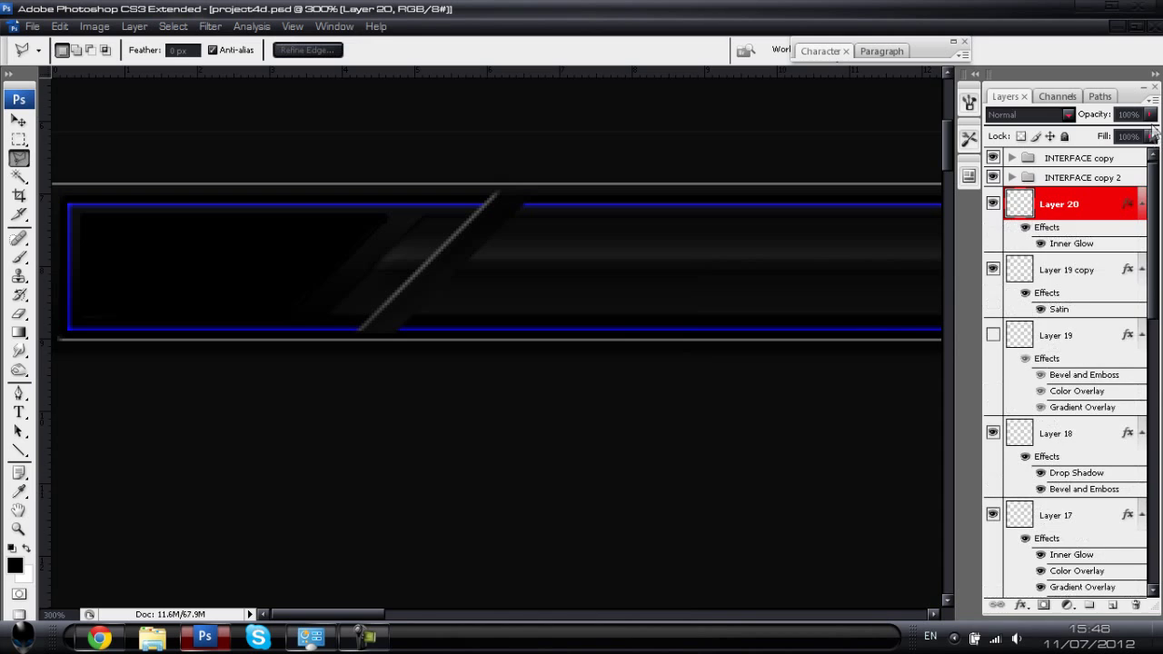
- Lower Layer 20's fill to 0%
click(1151, 137)
drag(1148, 154, 1049, 160)
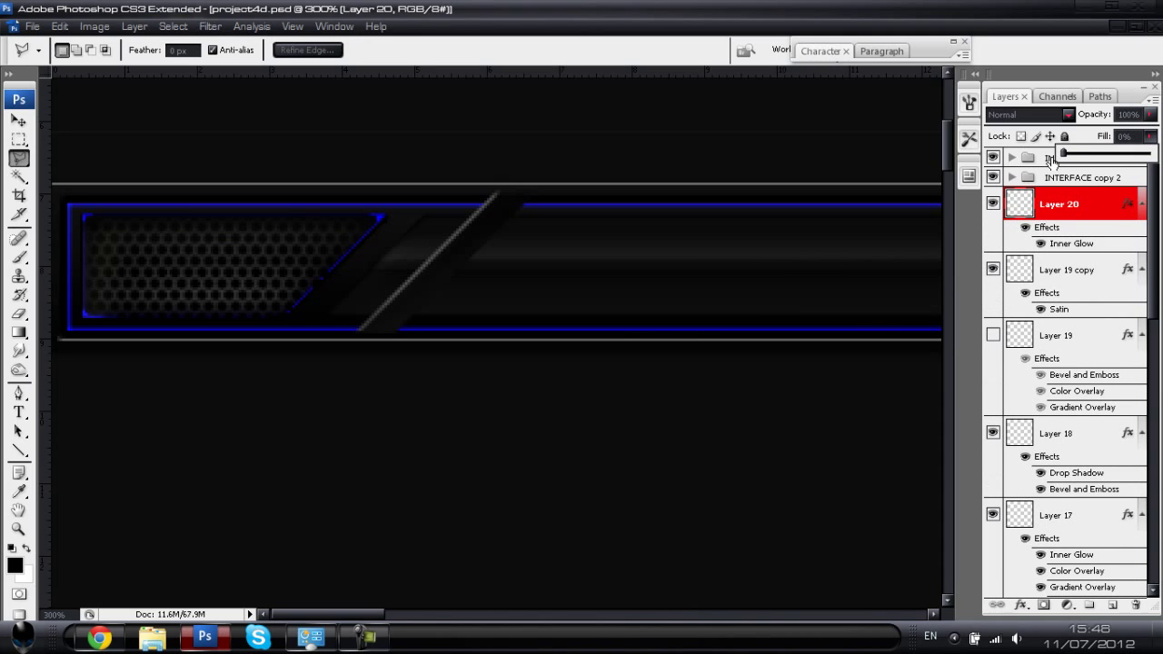
click(1110, 215)
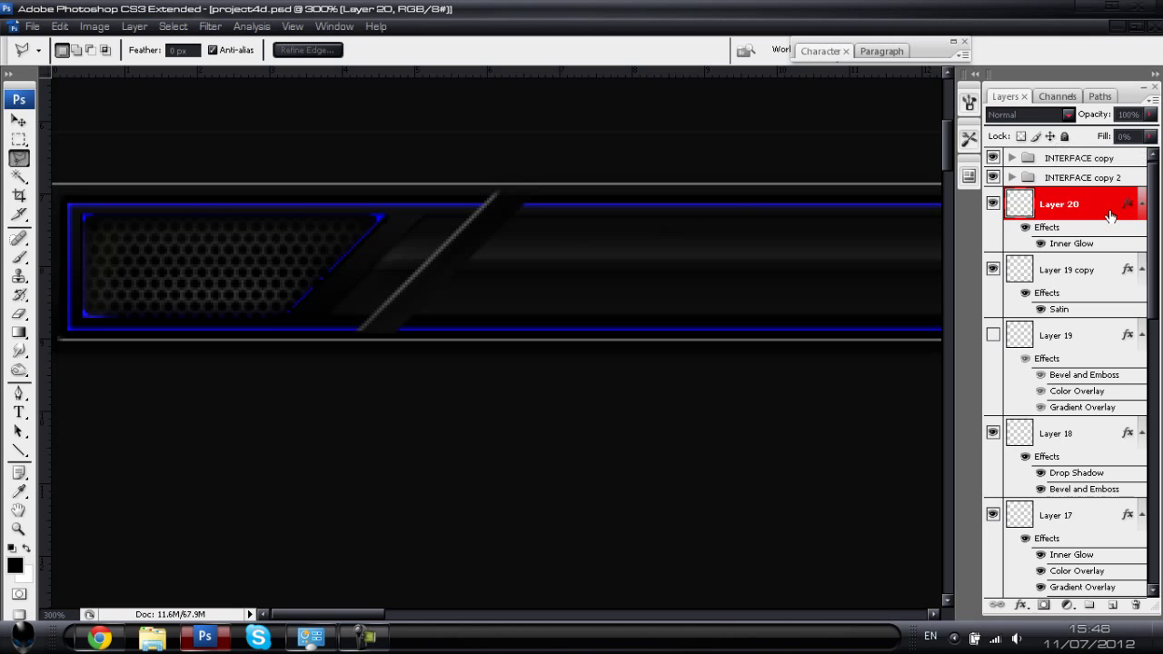
- Set Layer 20's Inner Glow choke to 2% and apply the layer style
double_click(1110, 216)
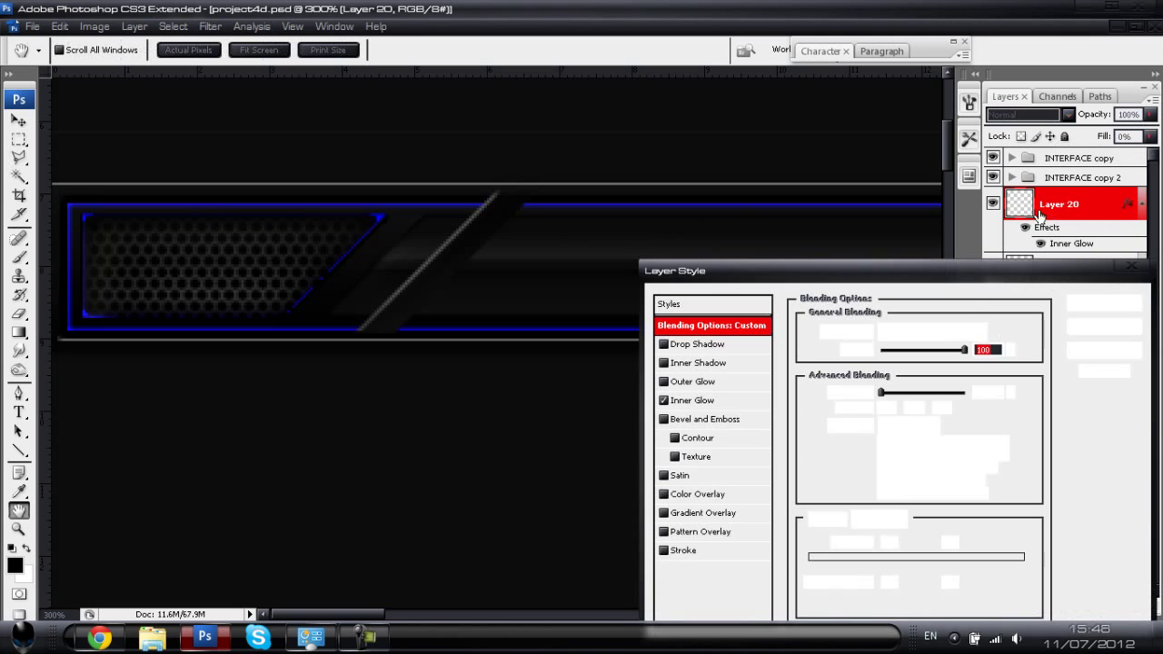
click(703, 399)
drag(864, 470, 860, 470)
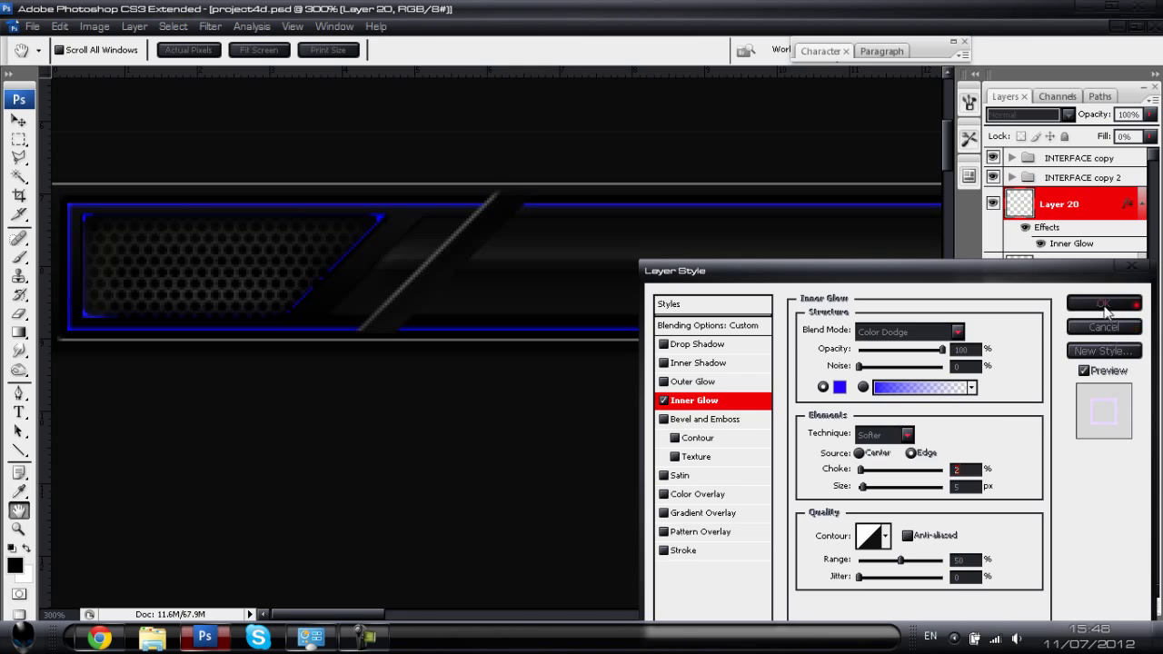
click(1103, 303)
key(ctrl+minus)
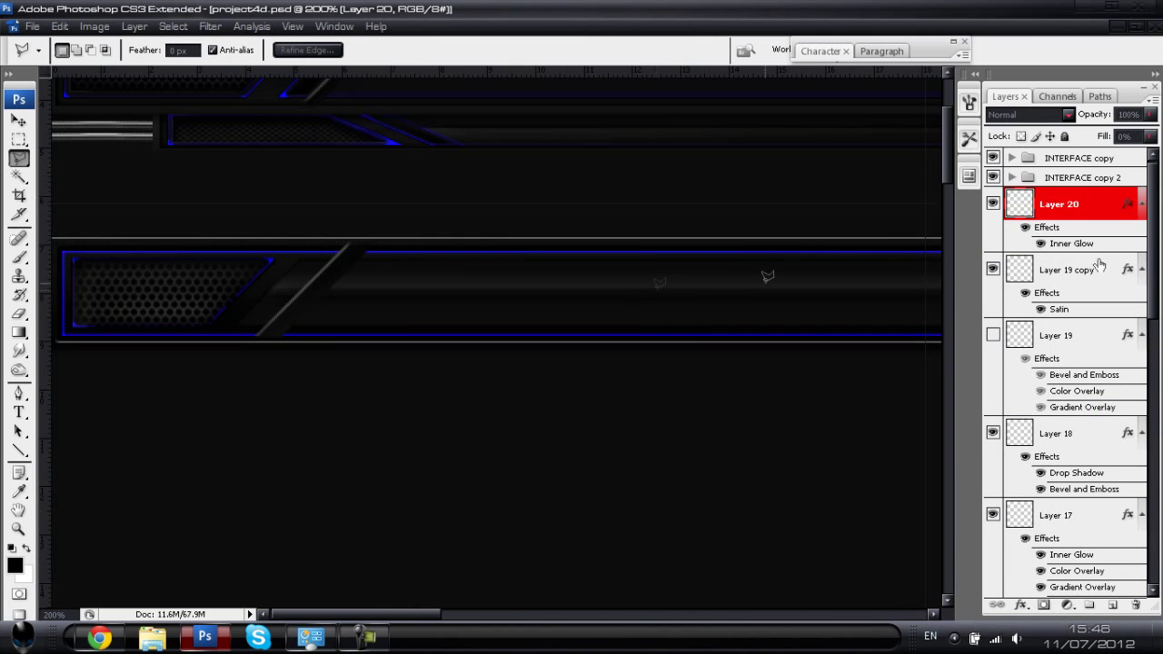
- Set Layer 20's Inner Glow choke to 4%, enlarge the glow size and apply the layer style
double_click(1109, 222)
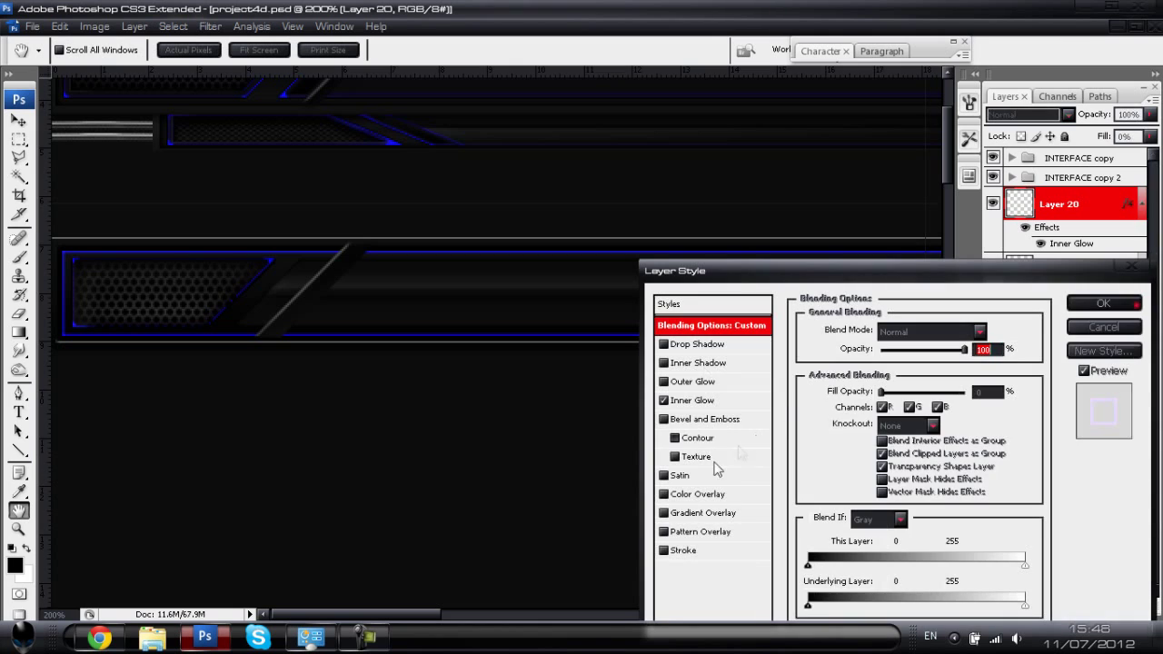
click(692, 402)
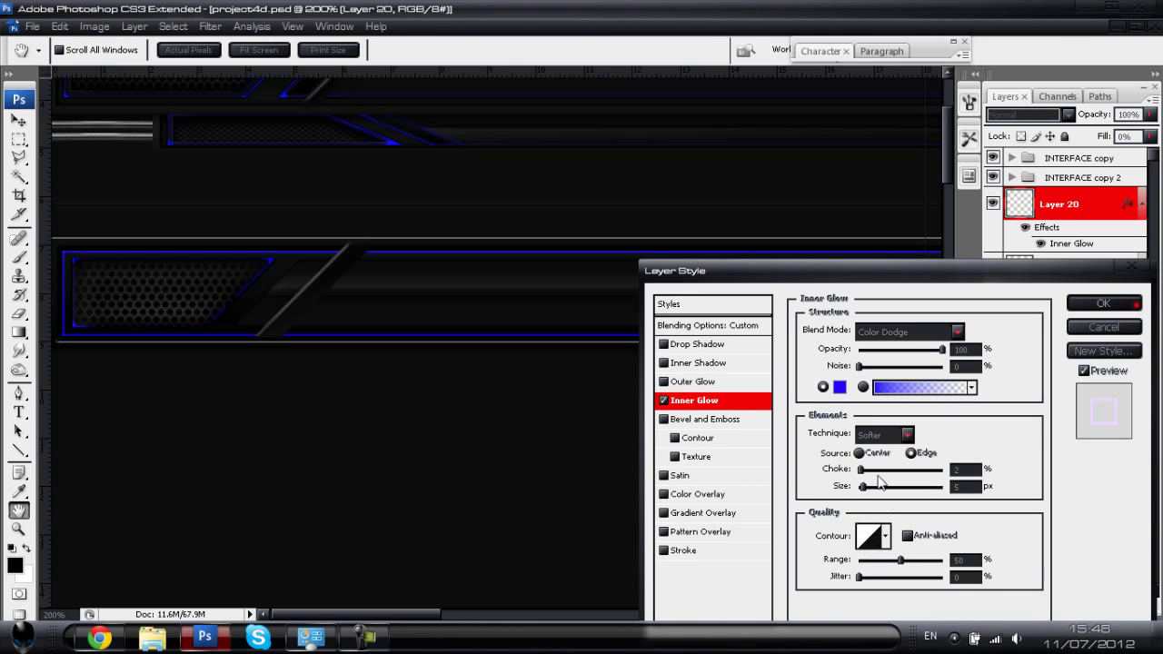
drag(862, 488, 864, 479)
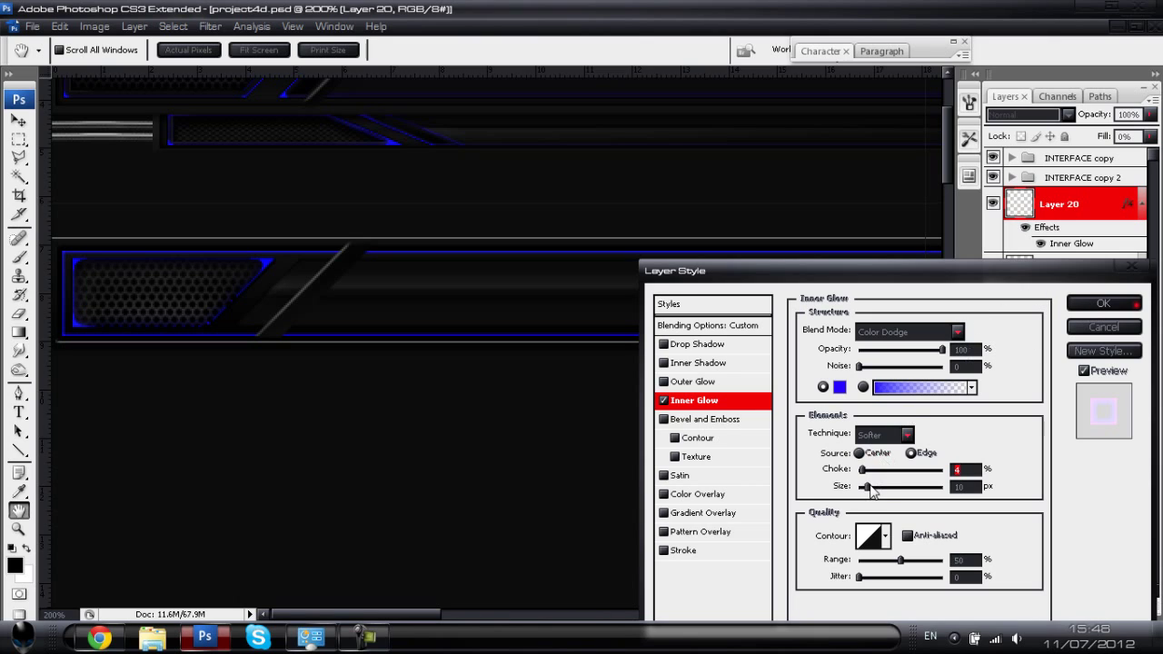
drag(867, 488, 865, 488)
mouse_move(940, 356)
mouse_down()
mouse_move(922, 359)
mouse_move(945, 362)
mouse_up()
click(1079, 309)
key(ctrl+minus)
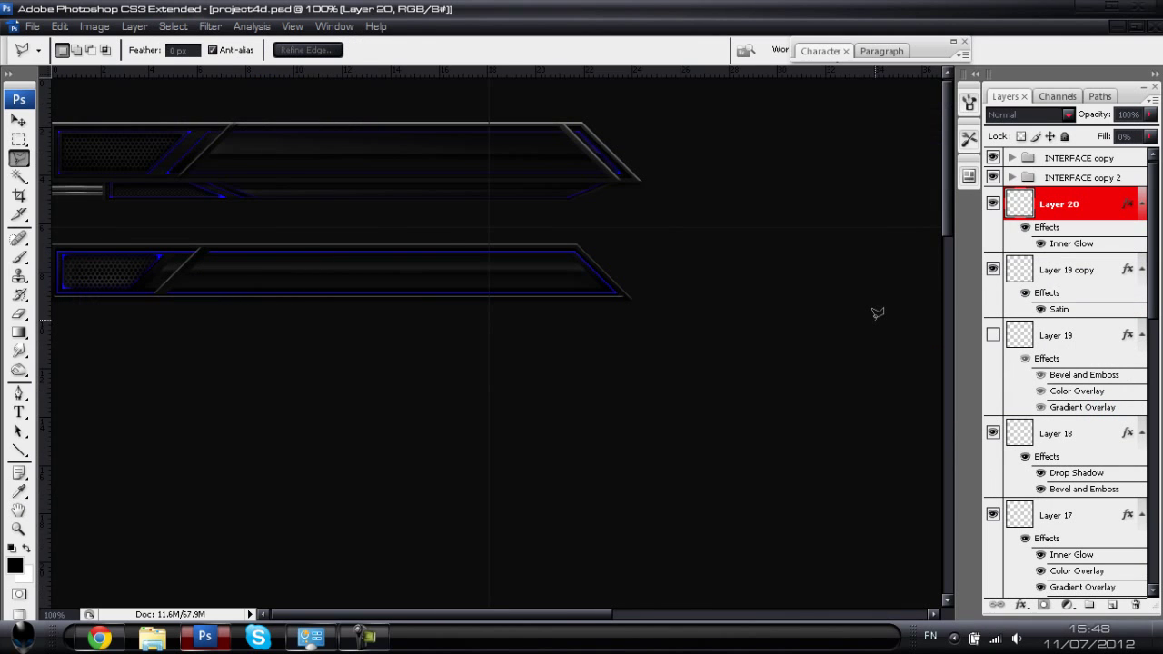
- Try moving Layer 20 below Layer 19 copy, and undo the move
drag(1093, 199, 1078, 311)
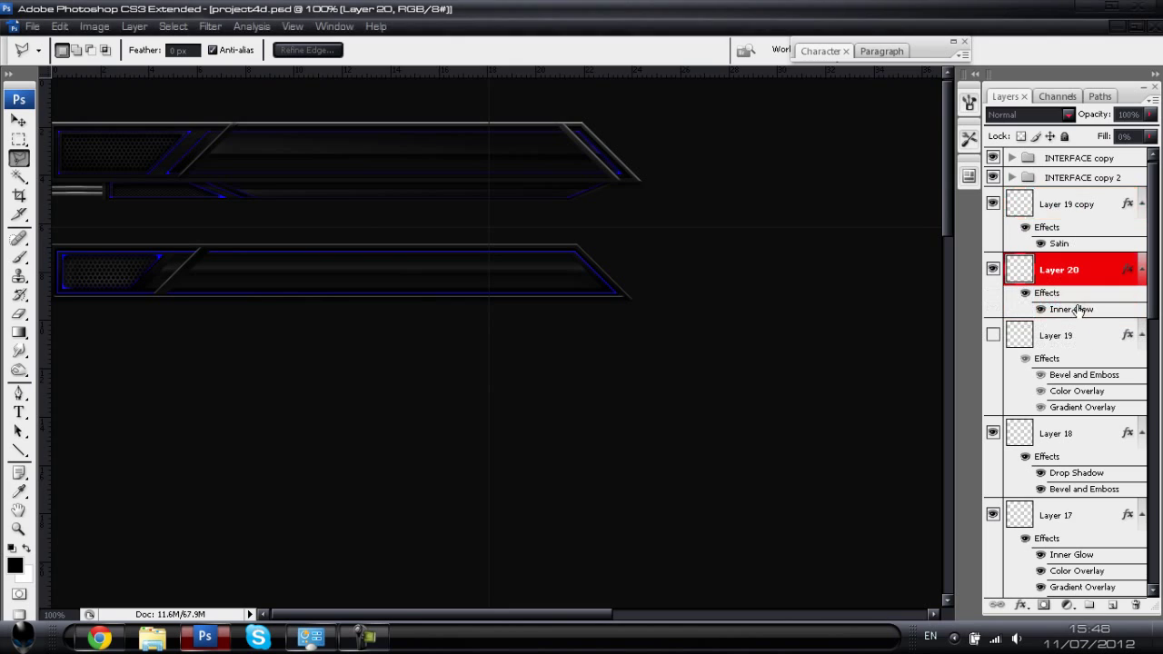
key(ctrl+z)
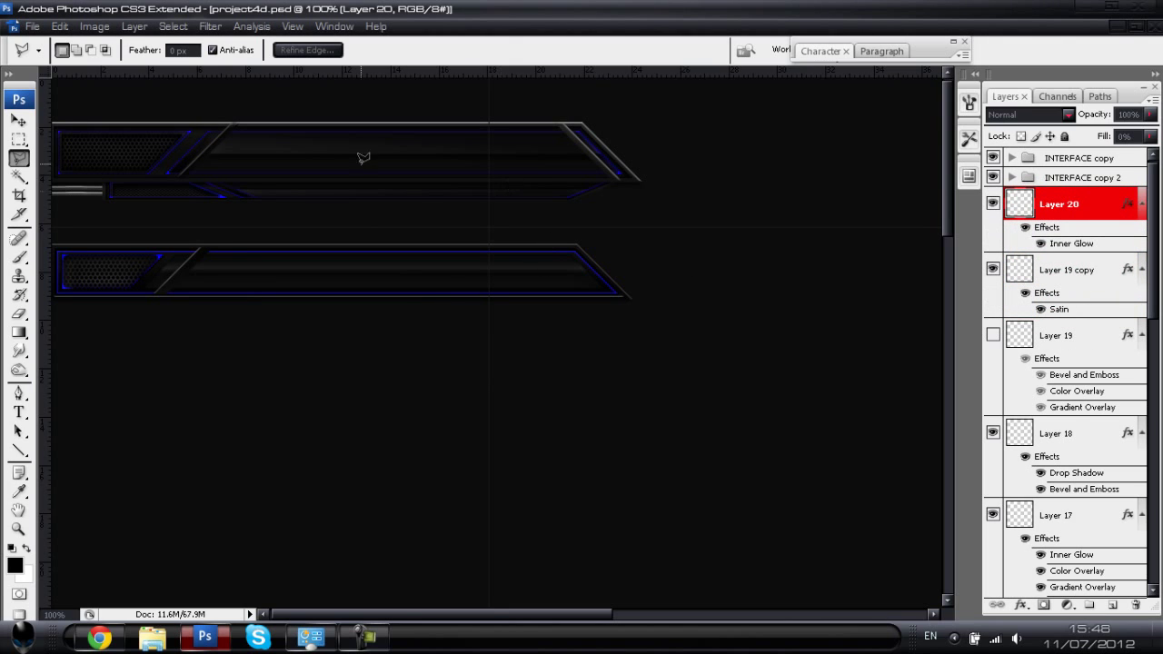
- Add an Inner Shadow effect to Layer 19 copy and create a new layer above it
key(v)
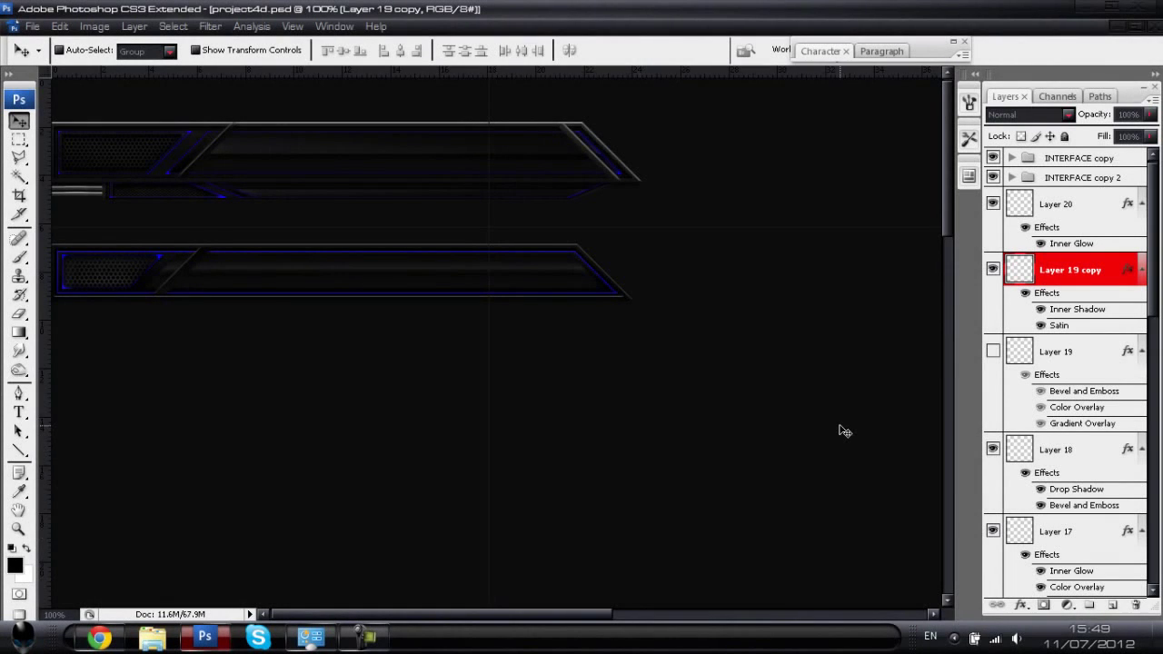
key(ctrl+shift+n)
key(Return)
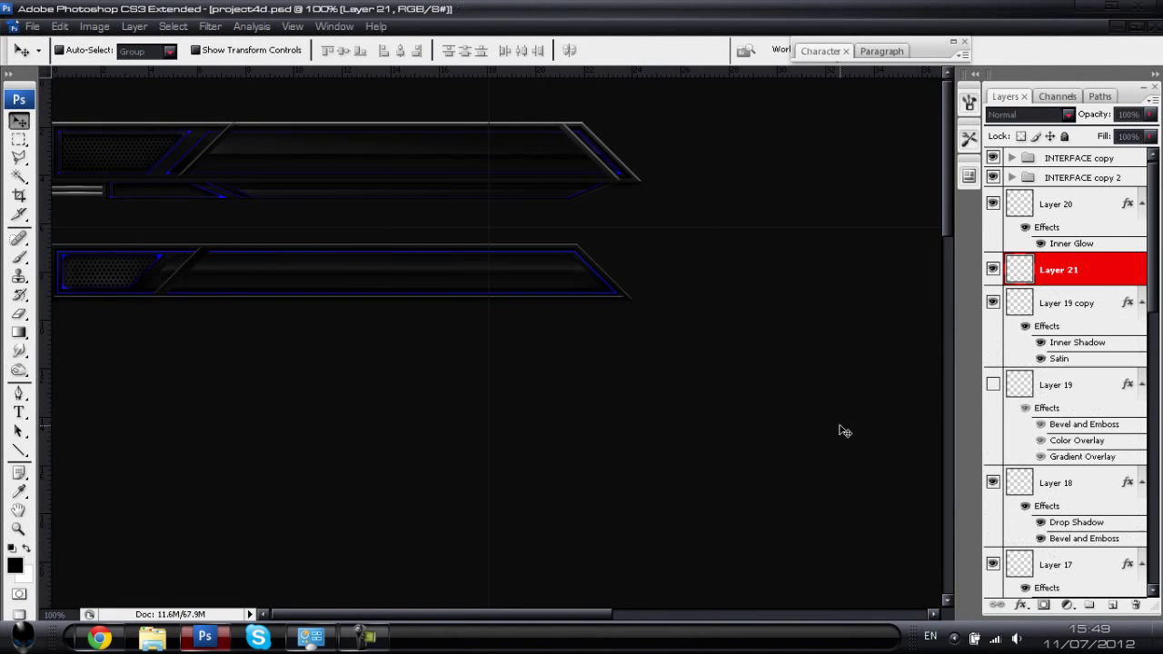
- Place five white-to-transparent radial gradient spots in a row along the lower banner on Layer 21
click(27, 549)
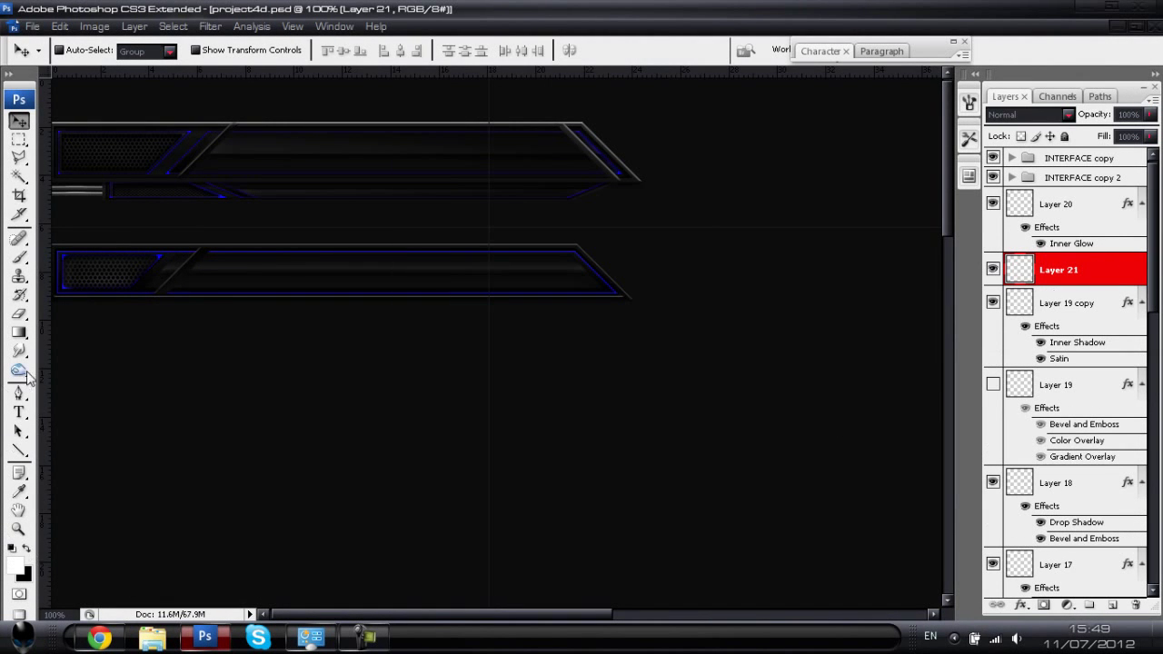
click(19, 334)
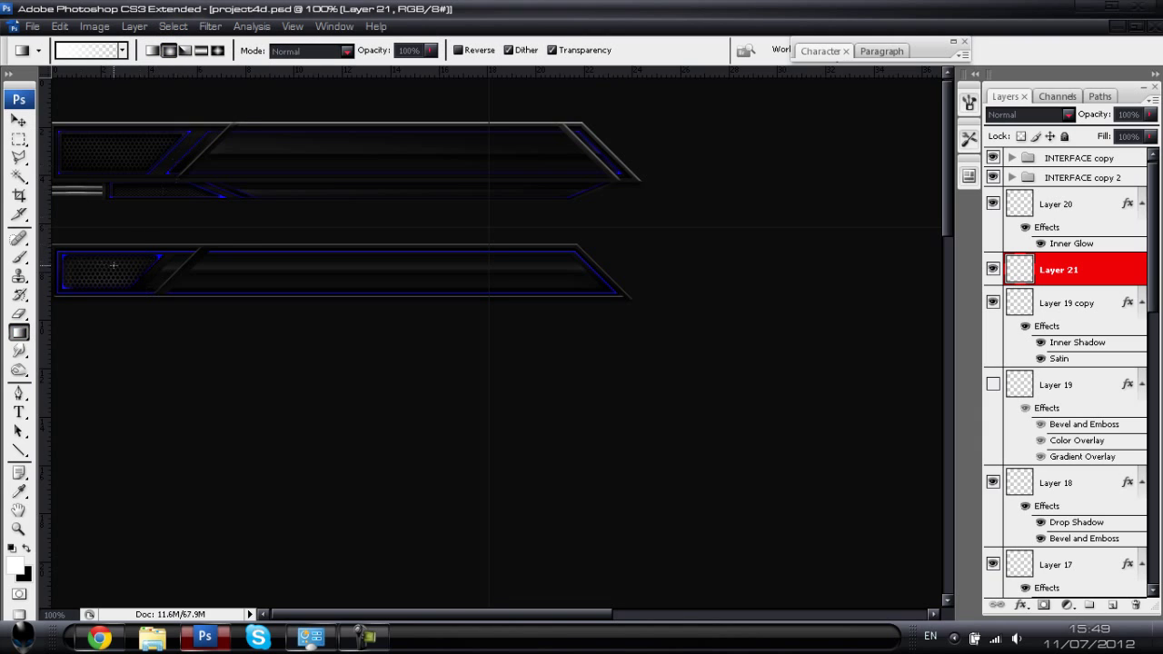
drag(114, 324, 115, 324)
drag(217, 281, 211, 334)
drag(327, 288, 323, 351)
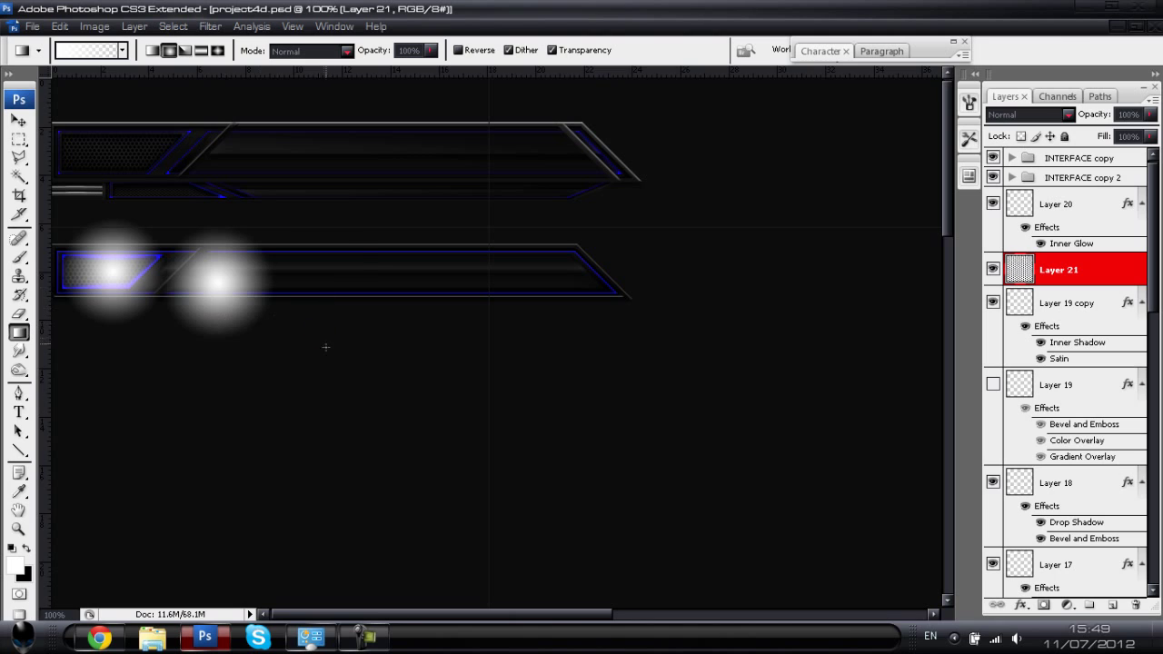
drag(454, 326, 457, 330)
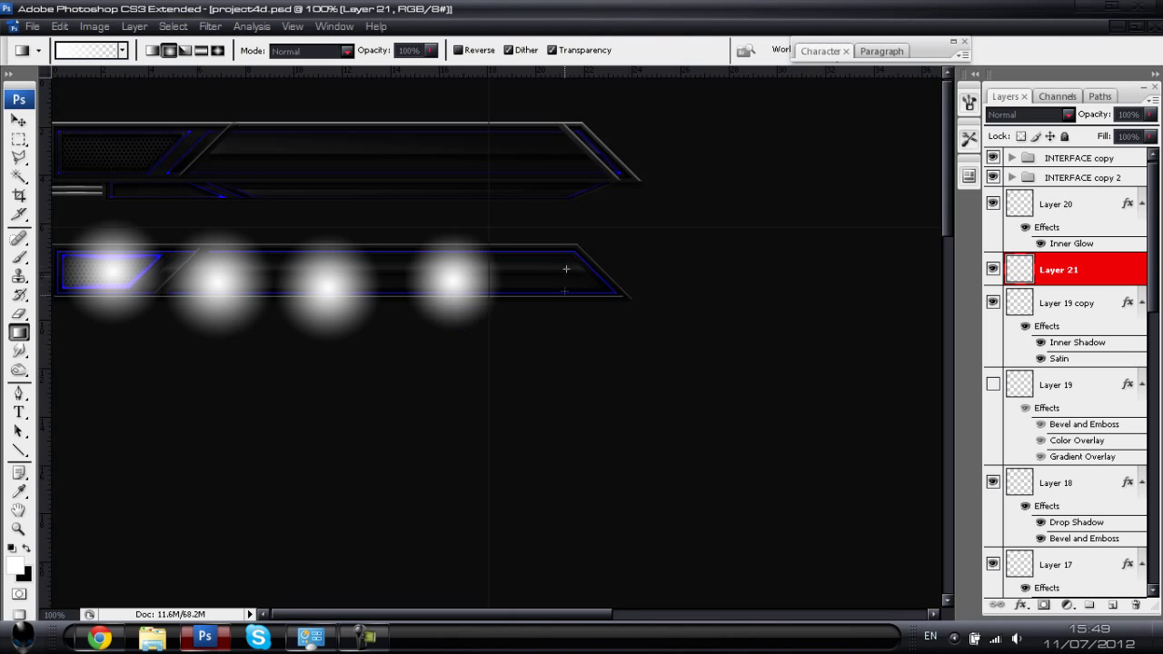
drag(566, 269, 571, 332)
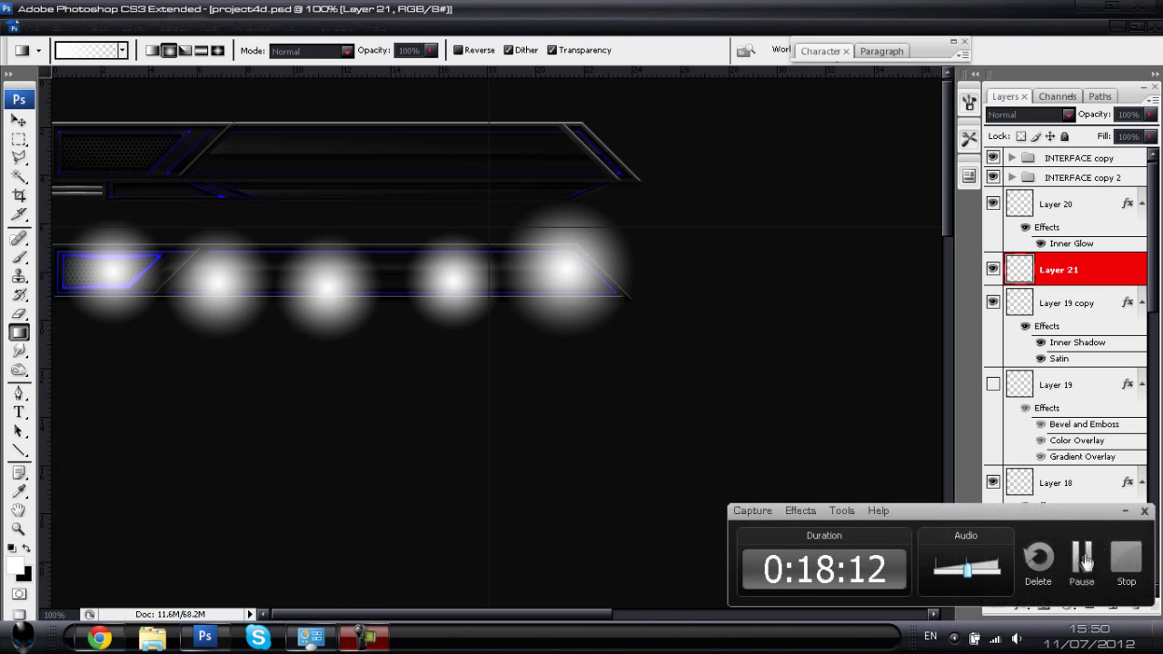
- Set Layer 21's blend mode to Overlay
key(v)
click(1045, 118)
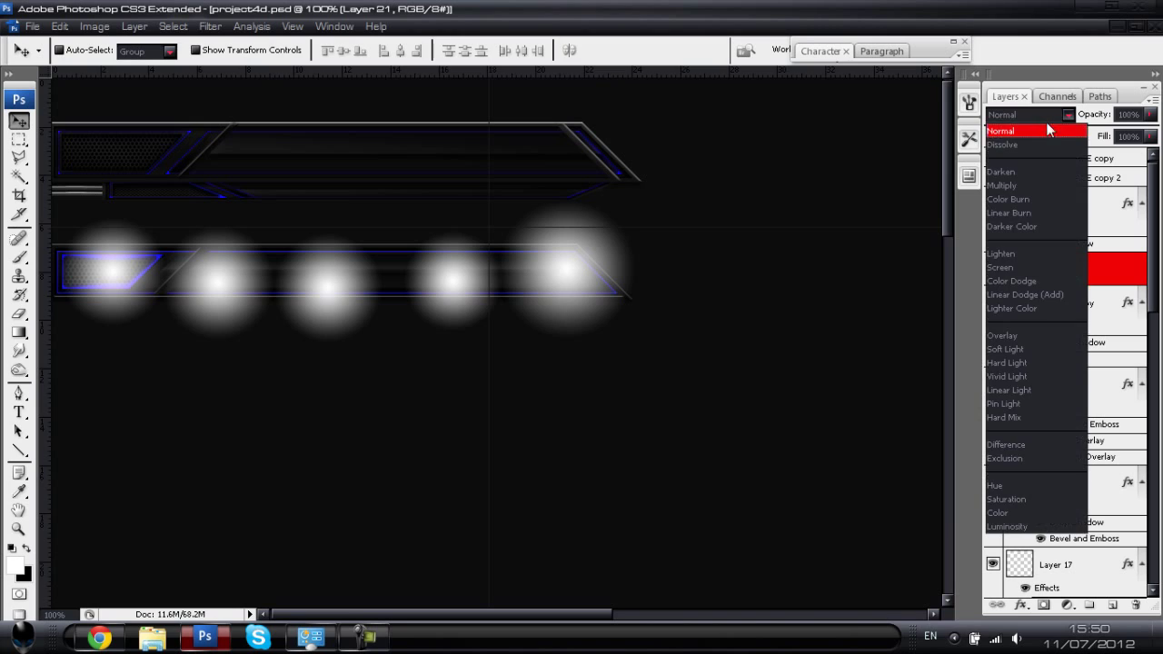
click(1023, 335)
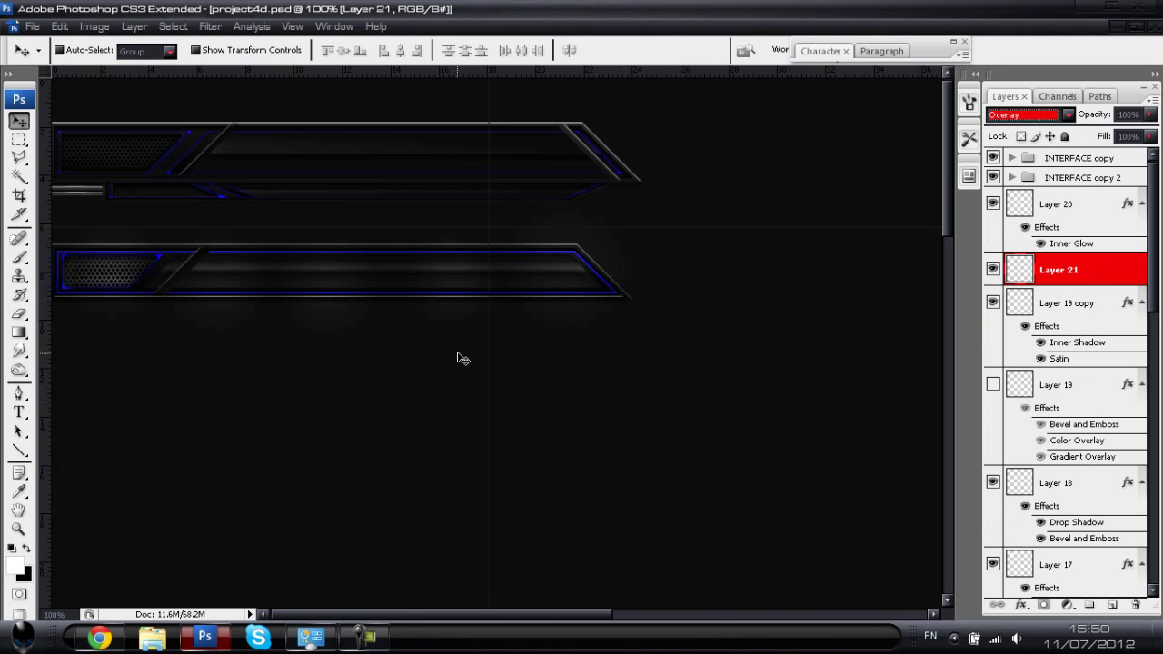
click(373, 379)
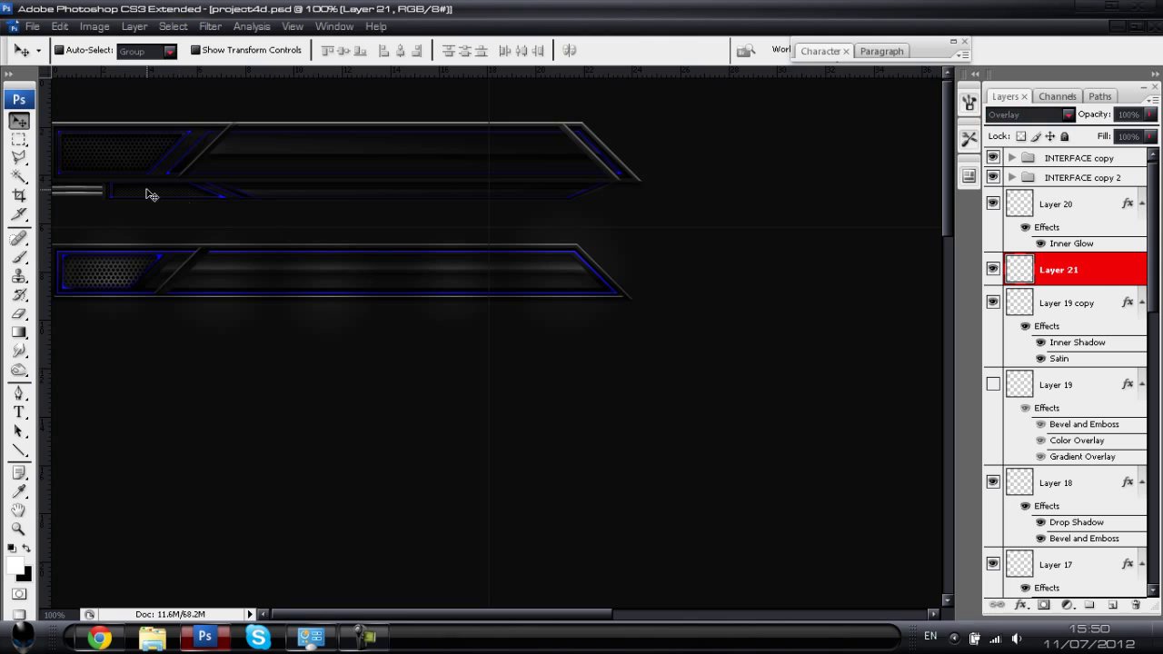
- Lower Layer 21's opacity to 68% and compare the banner with Layer 20 and Layer 21 hidden and shown
click(1150, 114)
drag(1146, 131, 1123, 131)
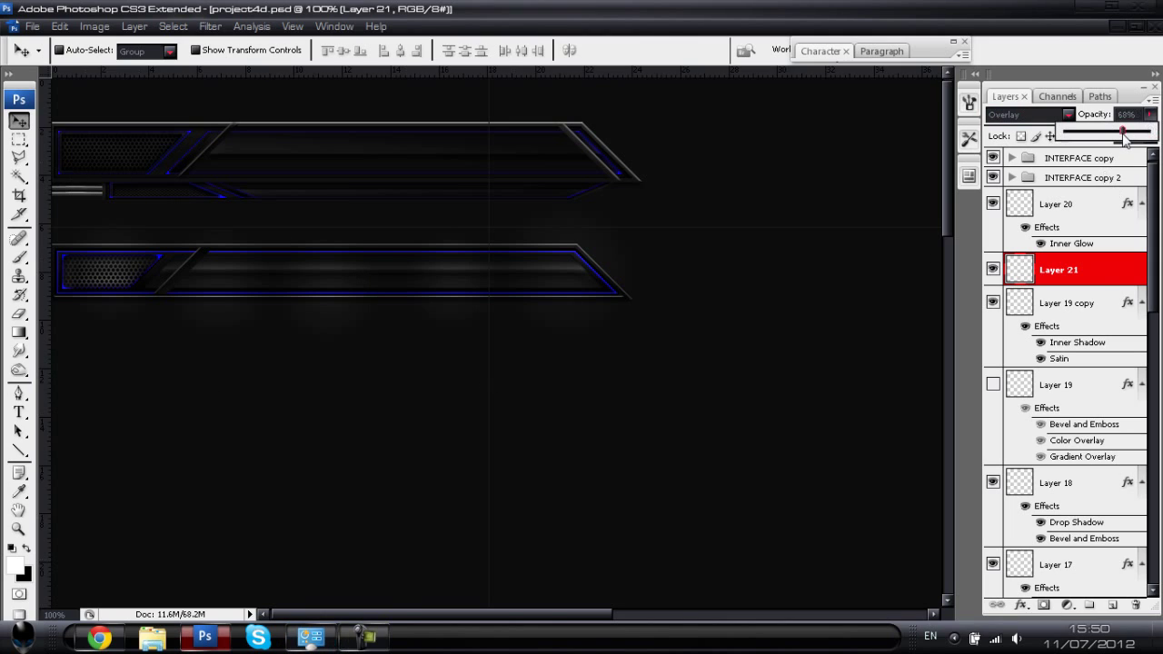
click(786, 299)
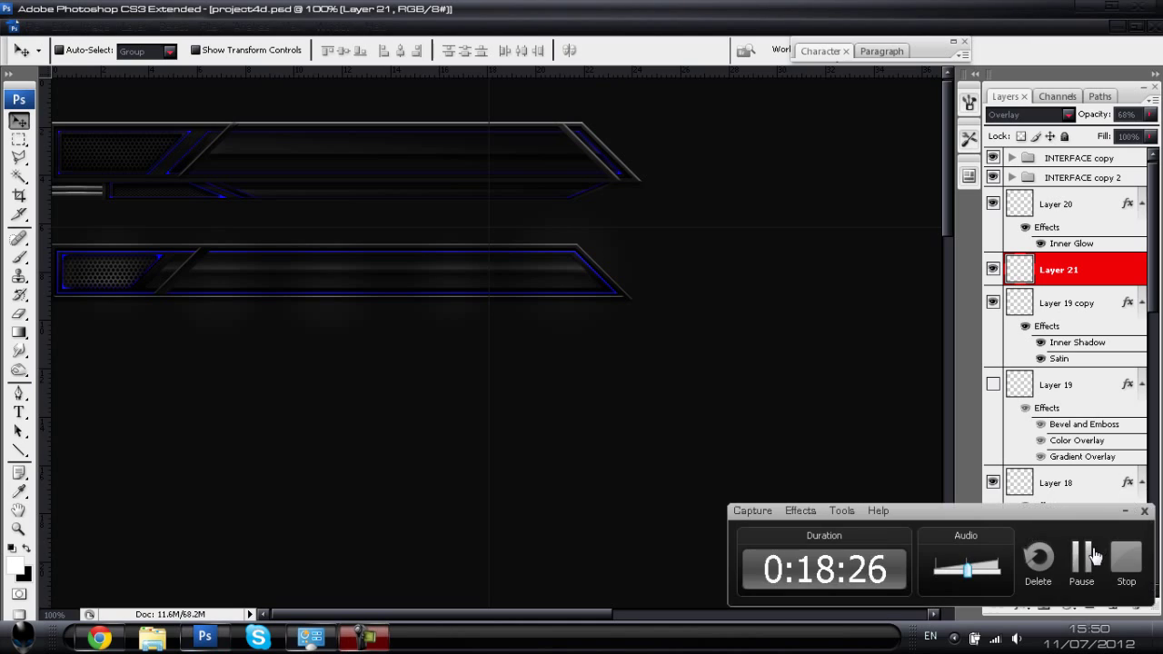
click(993, 206)
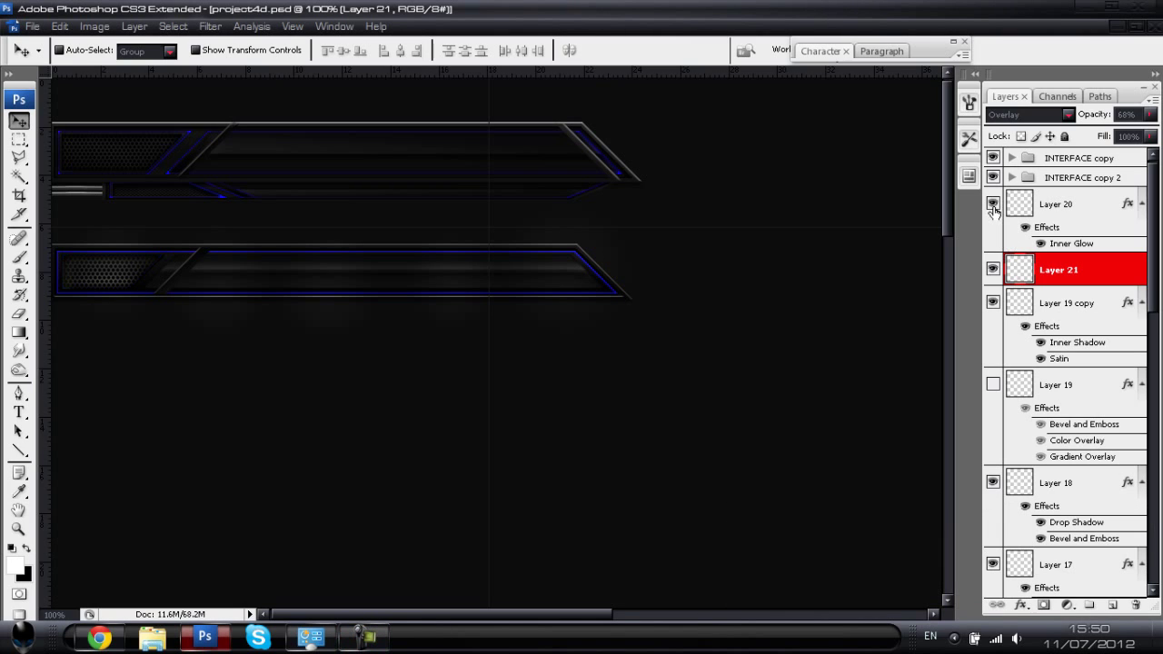
click(993, 269)
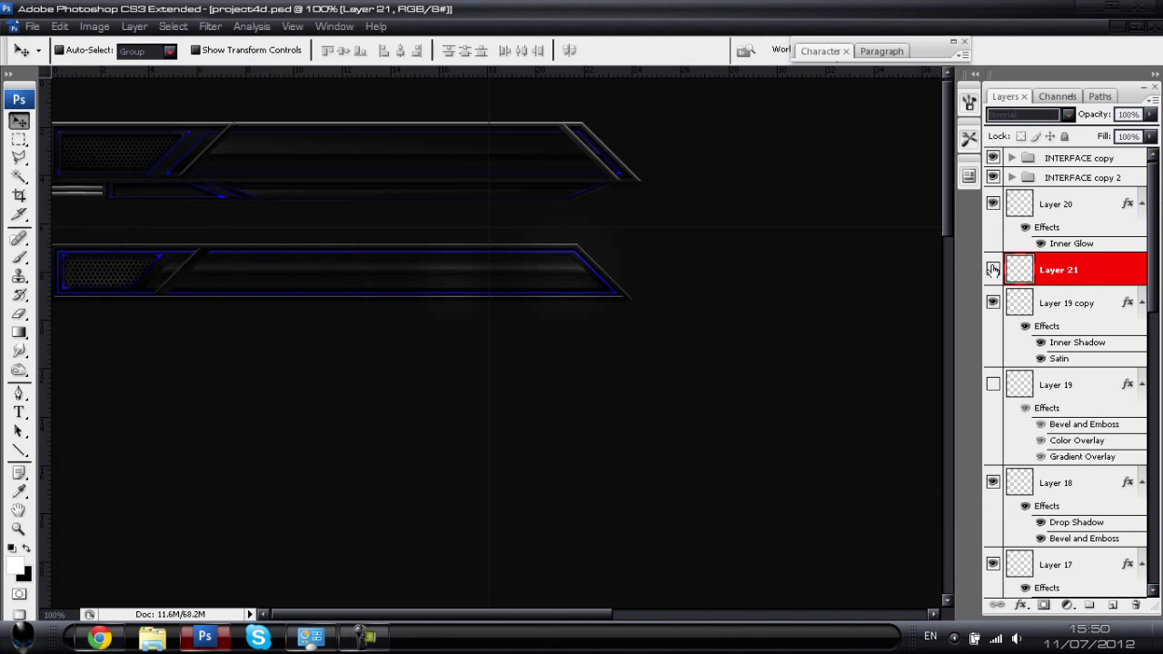
click(993, 269)
- Duplicate the slanted strip on Layer 19 copy, flip the duplicate horizontally and fit it inside the lower banner's right slanted end
click(1064, 303)
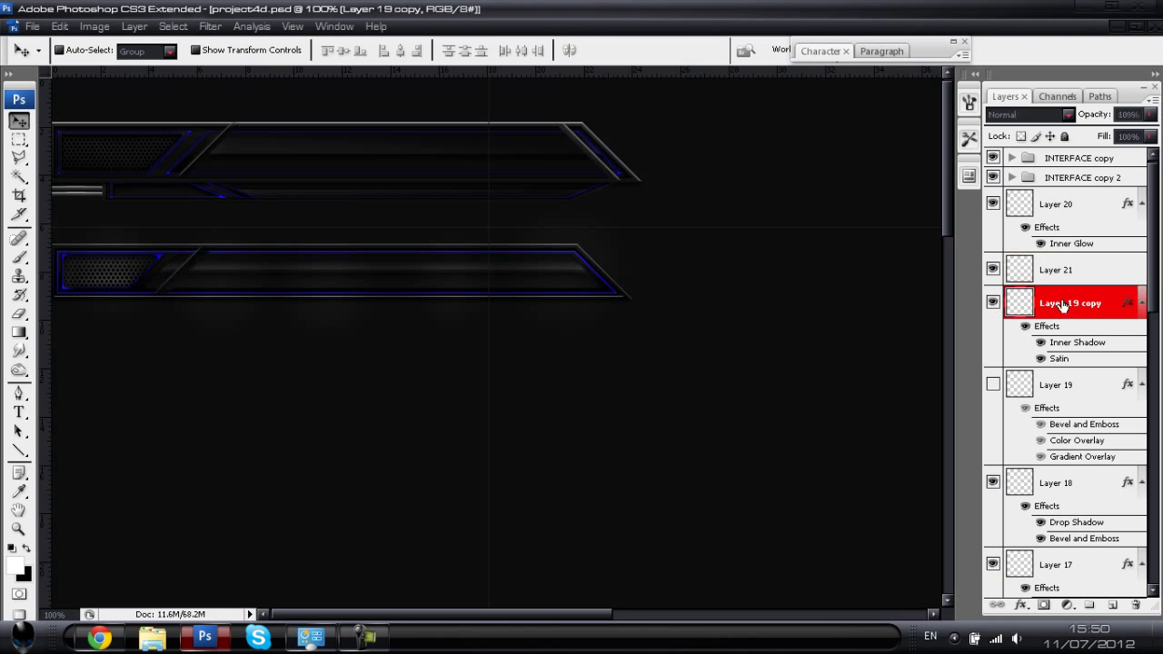
key(ctrl+j)
key(f)
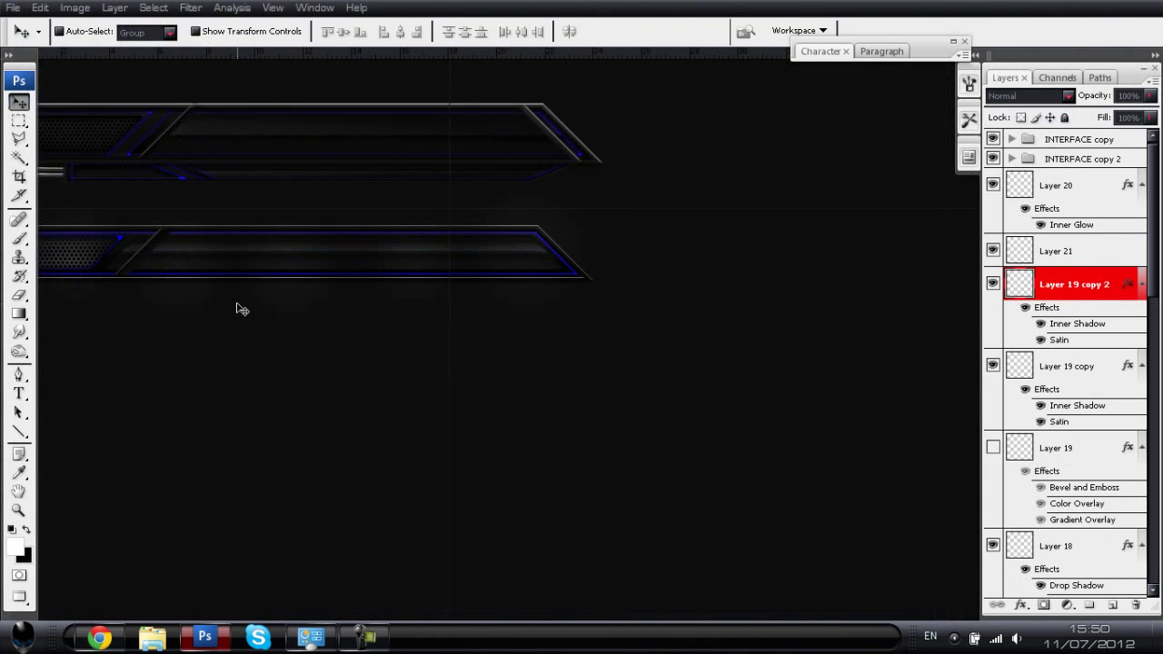
drag(270, 285, 782, 336)
click(40, 8)
mouse_move(92, 296)
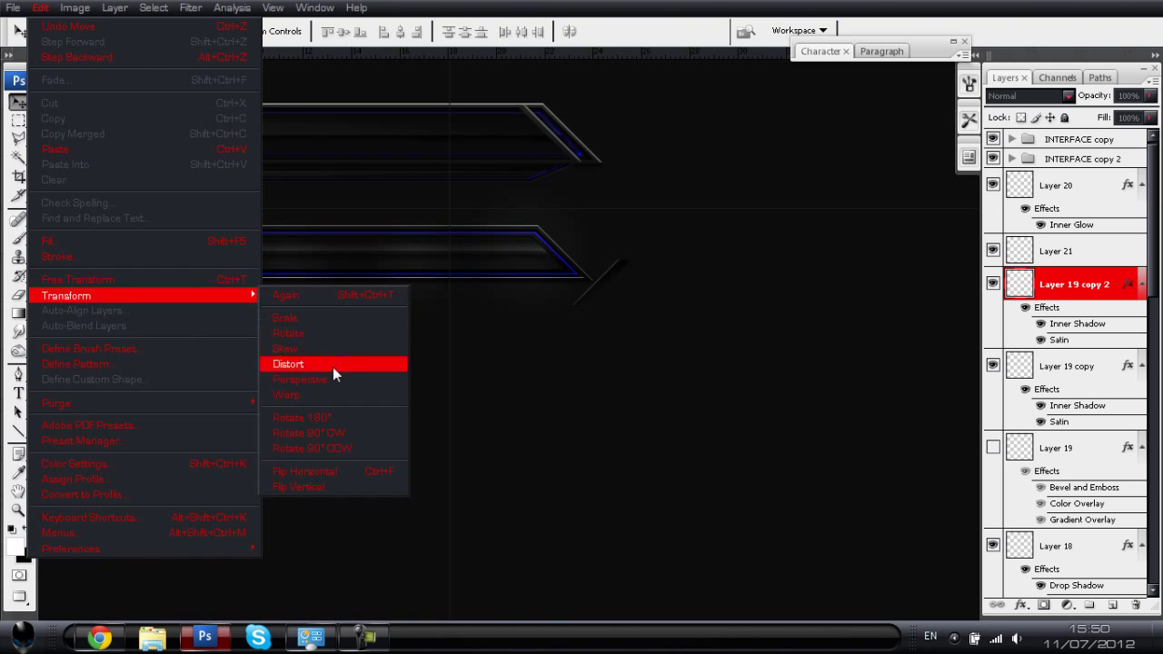
click(338, 470)
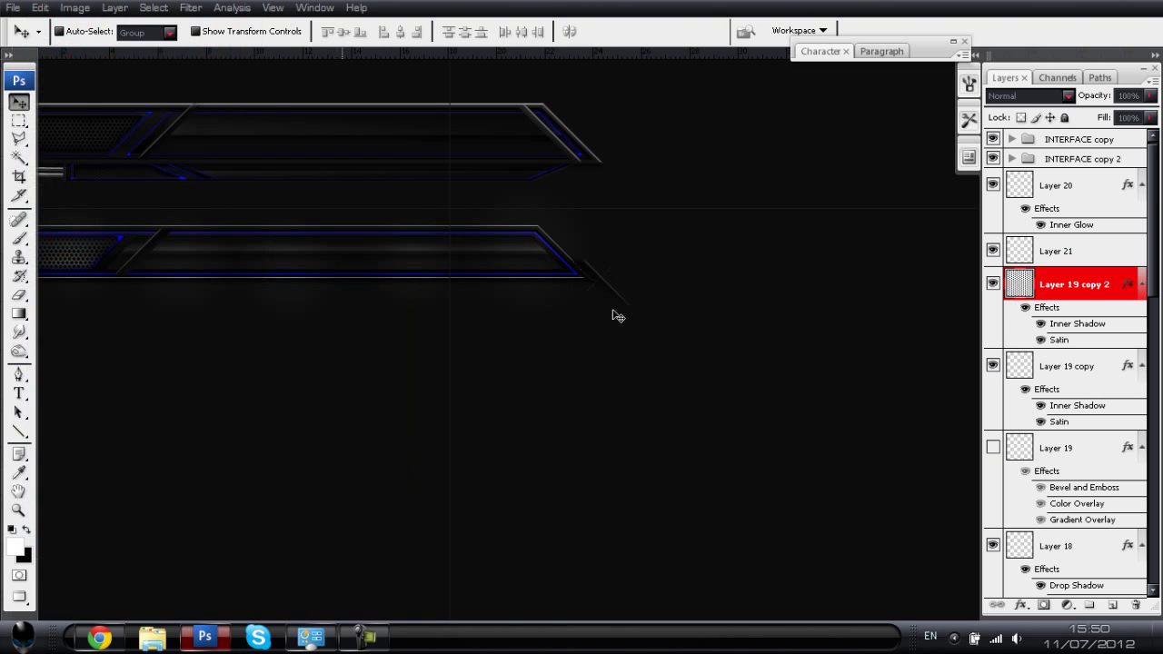
drag(572, 300, 543, 287)
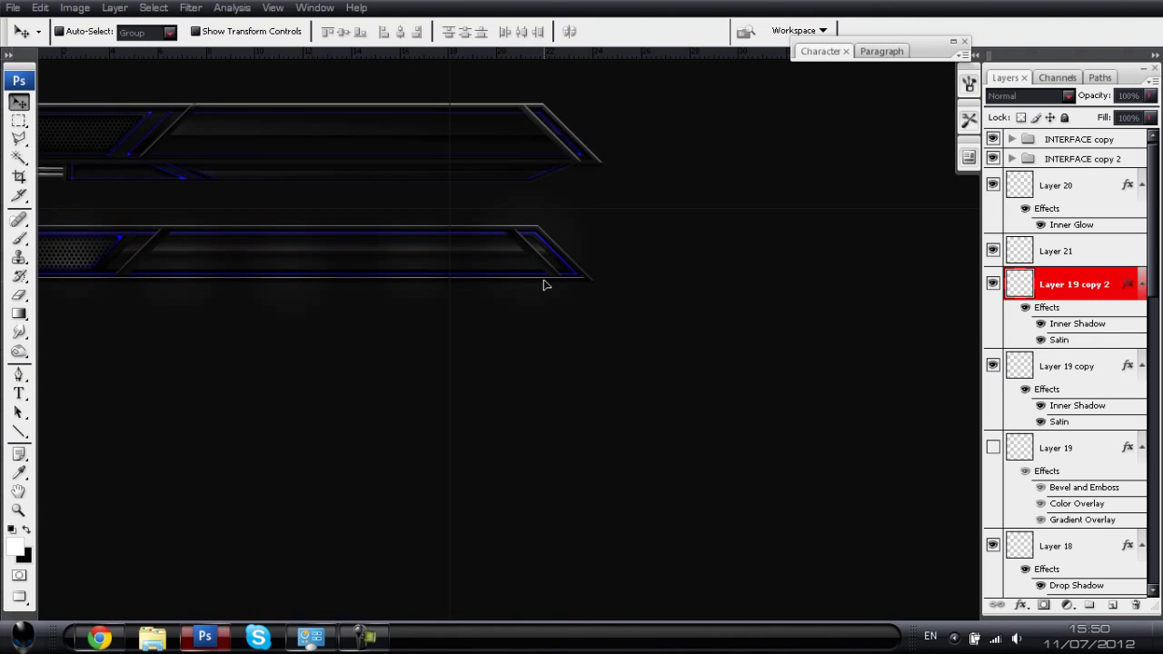
- Try a dark Color Overlay on Layer 19 copy 2 and discard the layer style changes
double_click(1045, 298)
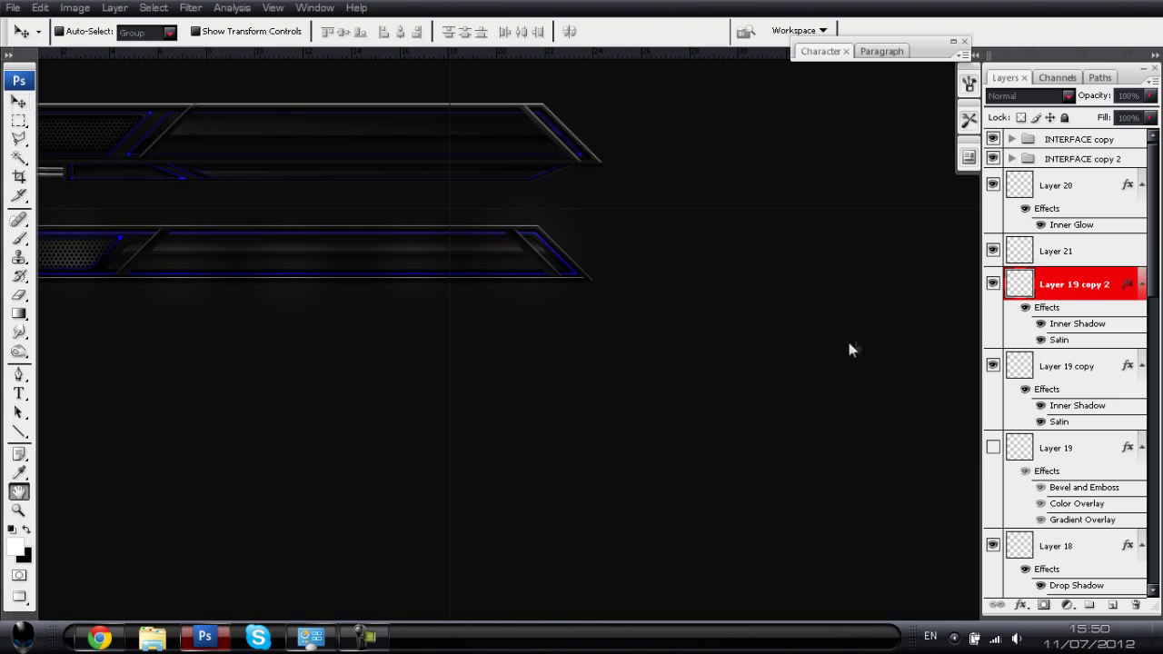
click(699, 494)
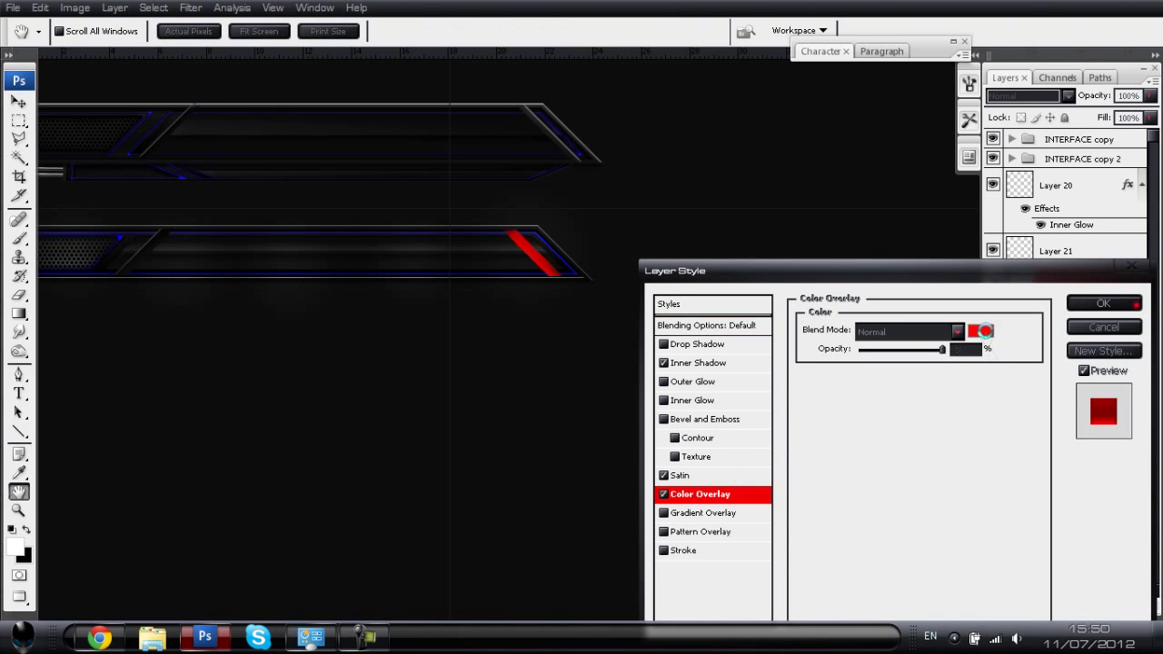
click(980, 331)
drag(786, 511, 693, 528)
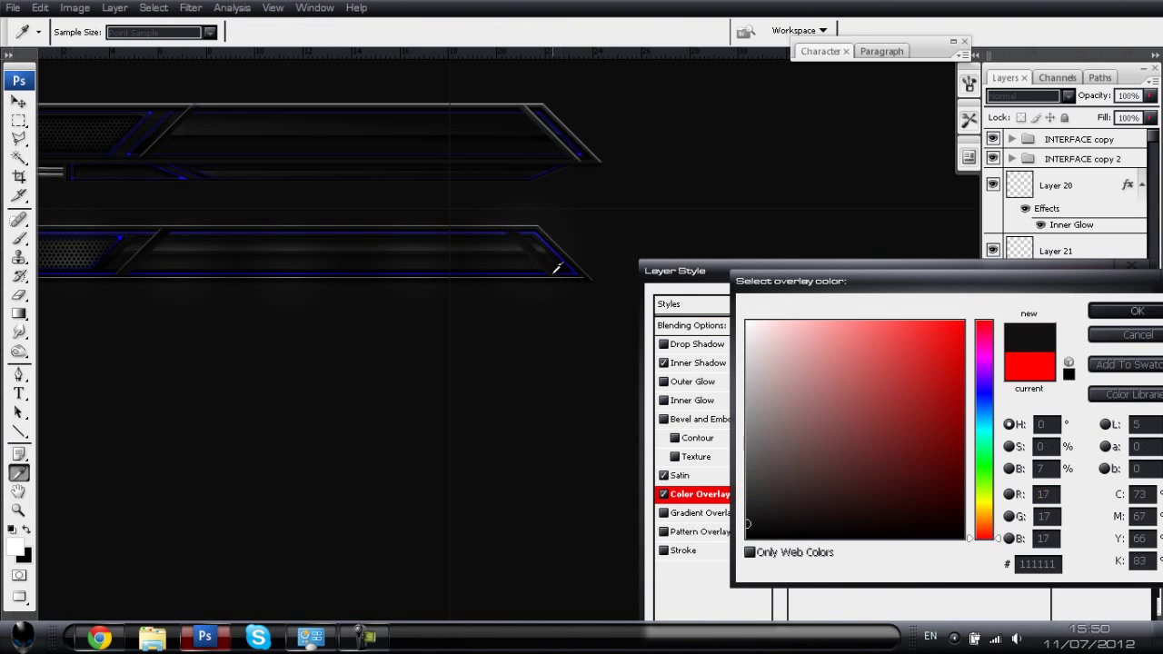
mouse_move(784, 528)
mouse_down()
mouse_move(714, 516)
mouse_move(753, 519)
mouse_move(734, 527)
mouse_up()
click(569, 141)
drag(754, 526, 747, 529)
click(1135, 310)
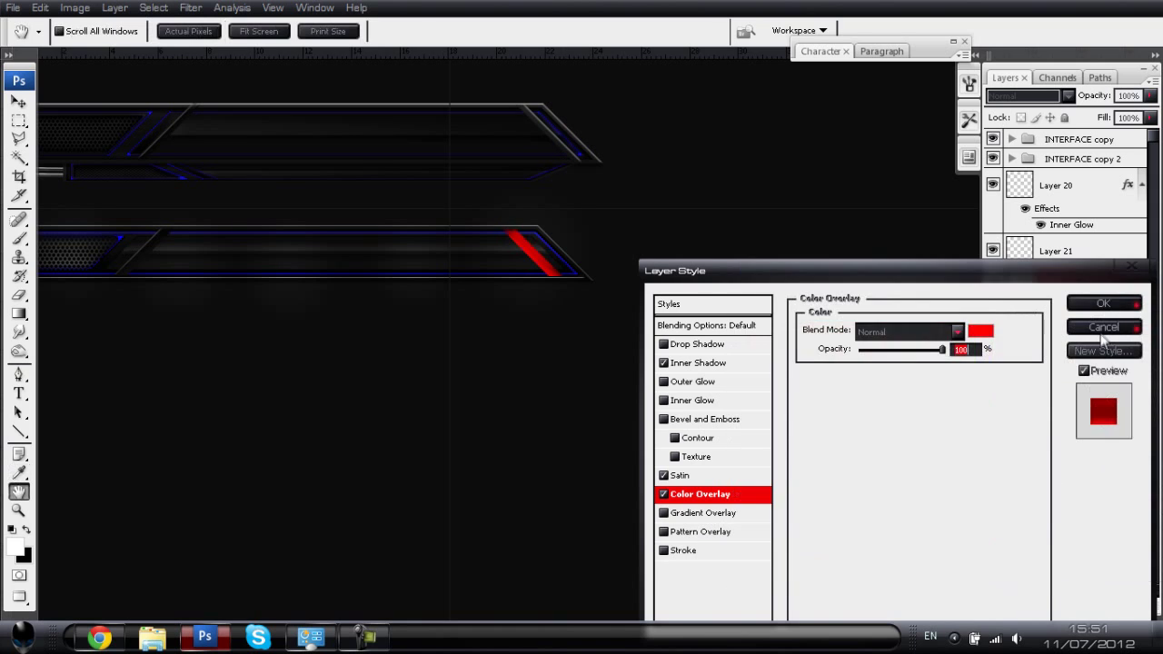
click(1105, 301)
key(v)
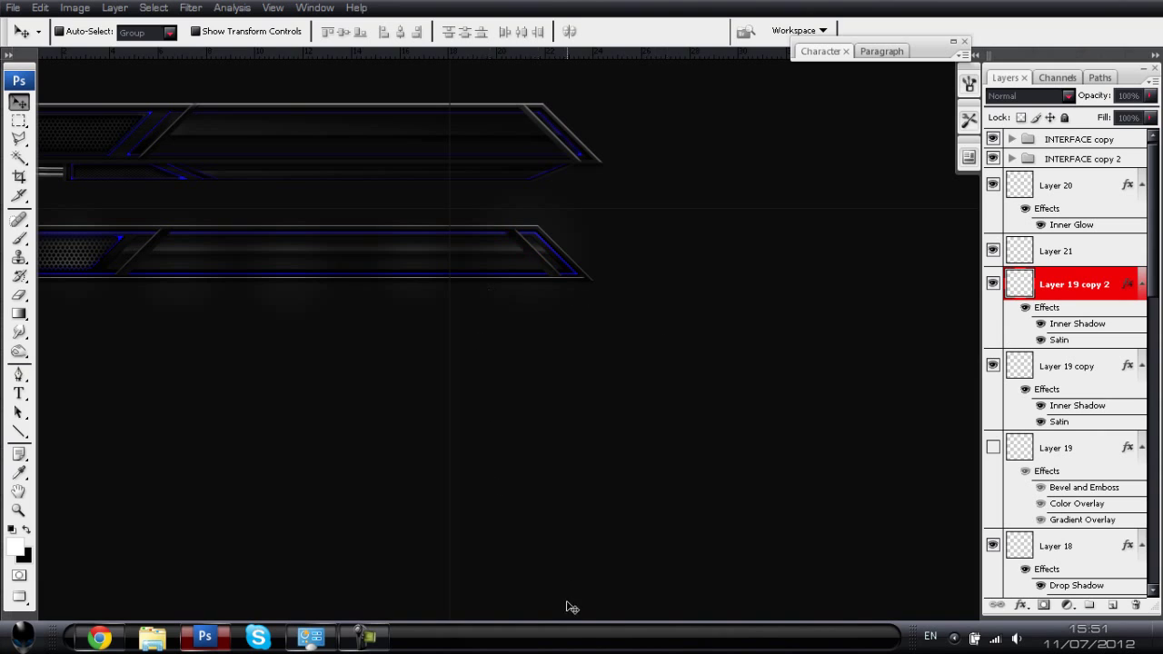
- Create a new layer group and put all the lower banner's layers, from Layer 20 down to Layer 11 copy, into it
click(1055, 188)
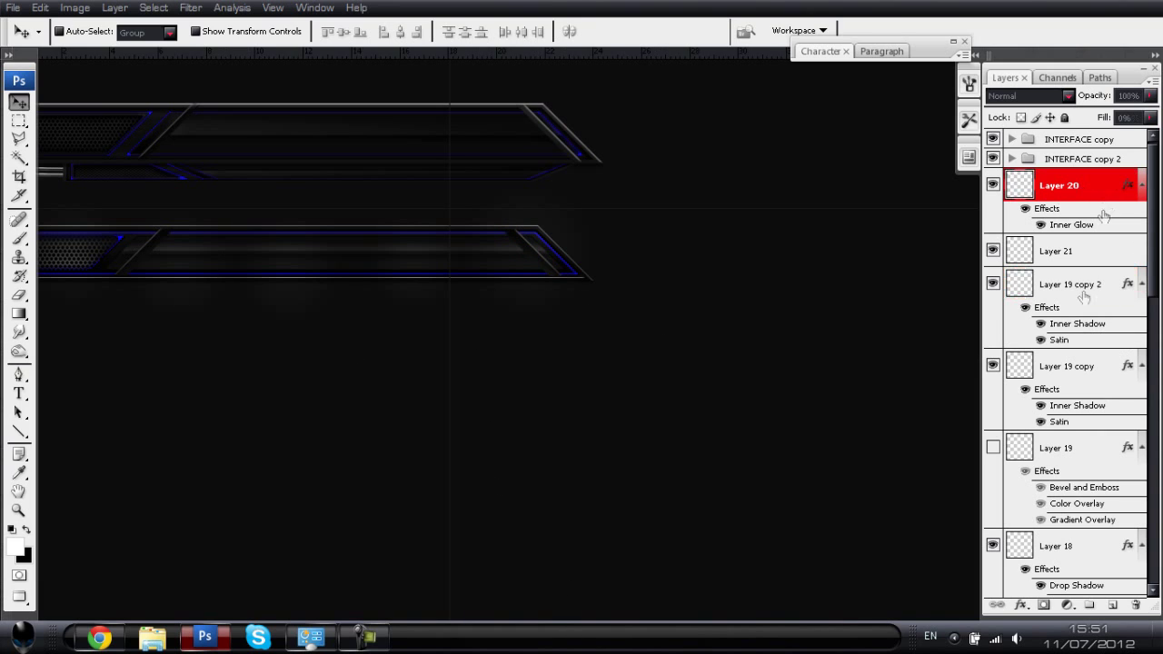
click(1089, 610)
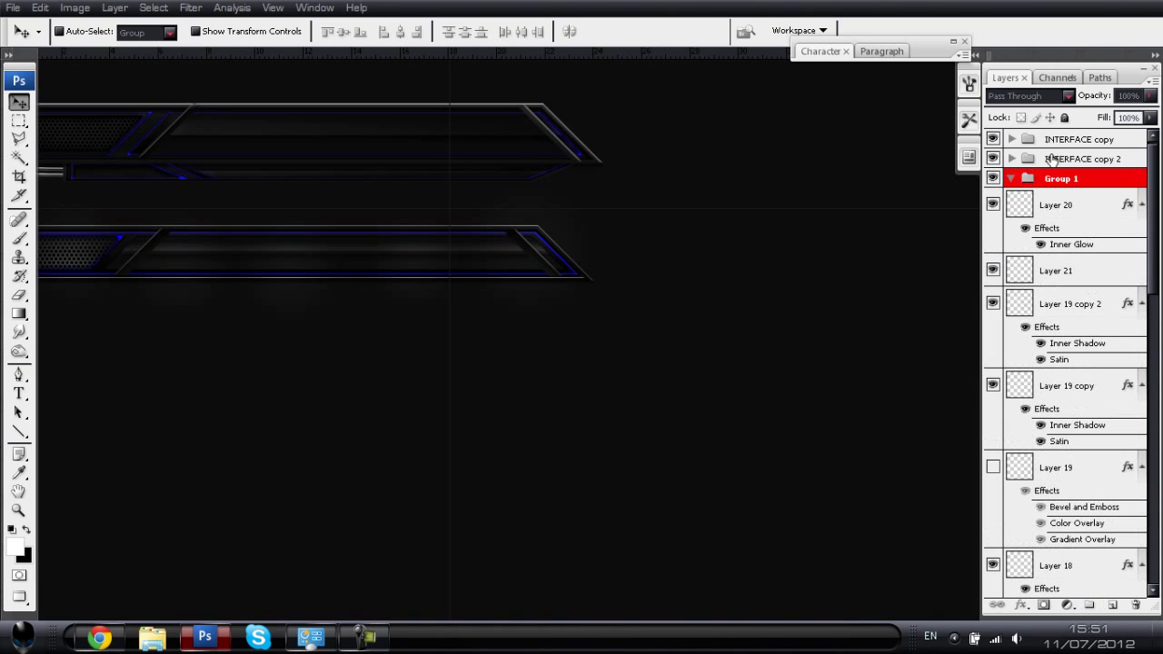
click(1055, 211)
scroll(1061, 218, down, 20)
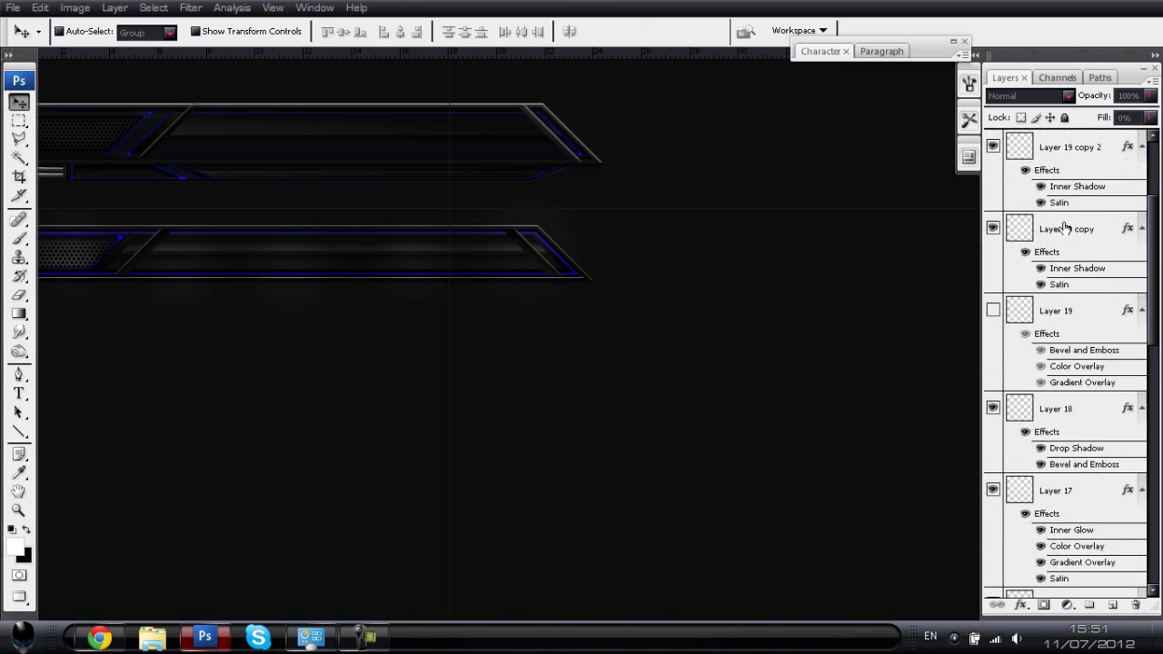
scroll(1057, 233, down, 10)
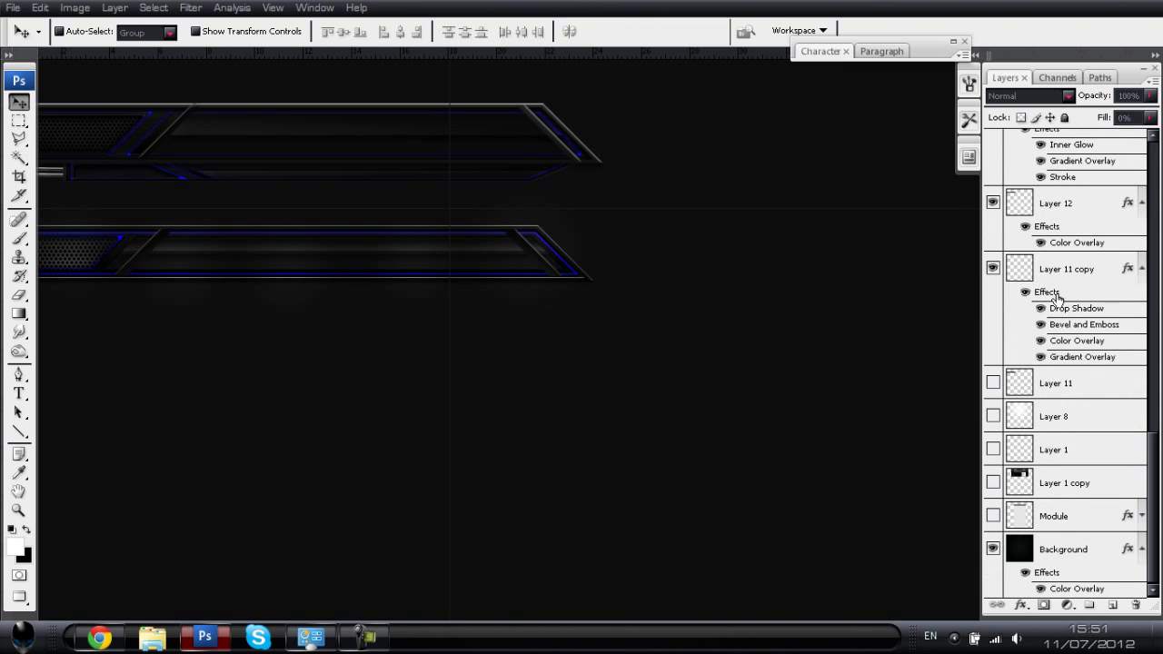
shift+click(1073, 284)
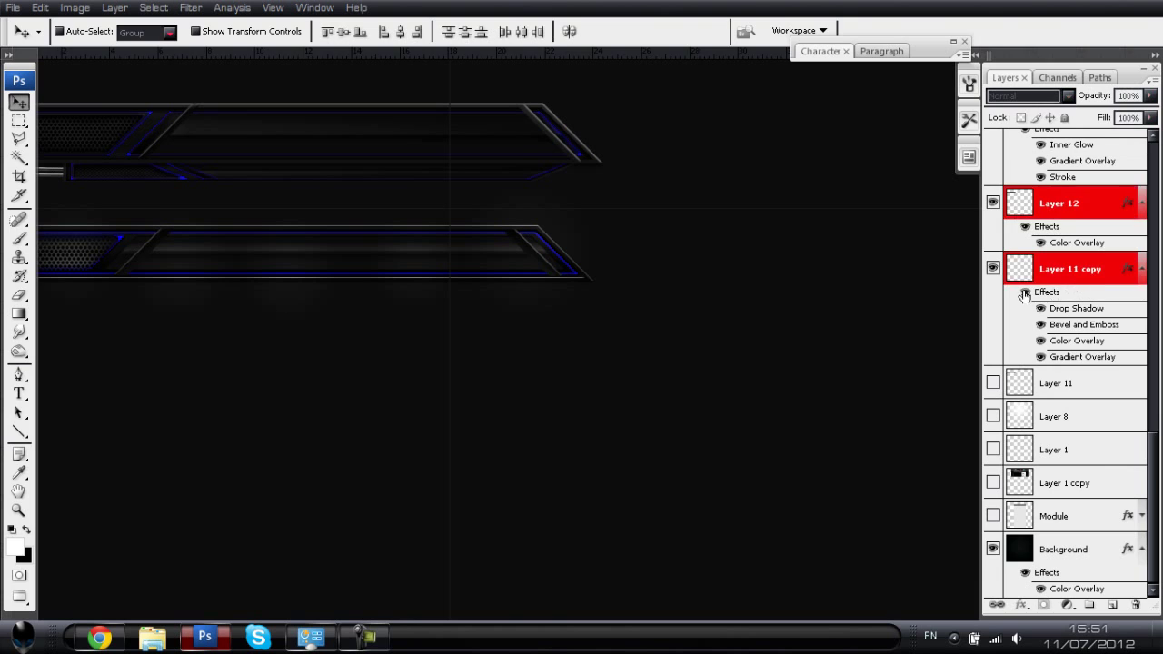
scroll(1063, 272, up, 15)
scroll(1060, 260, up, 3)
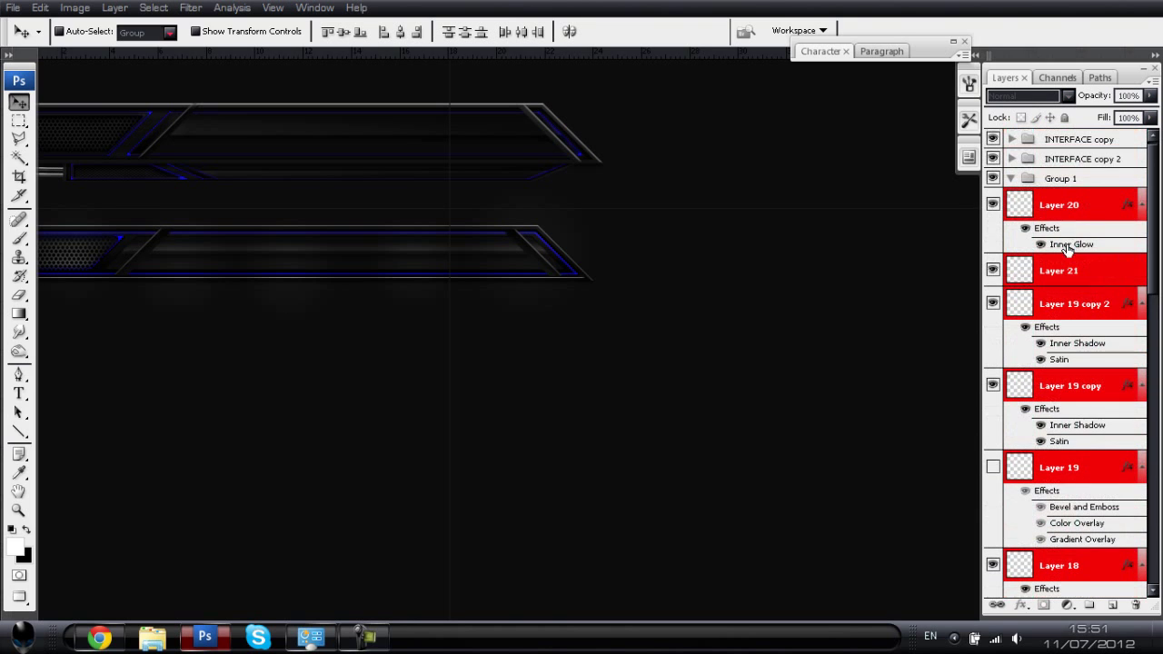
drag(1067, 214, 1057, 179)
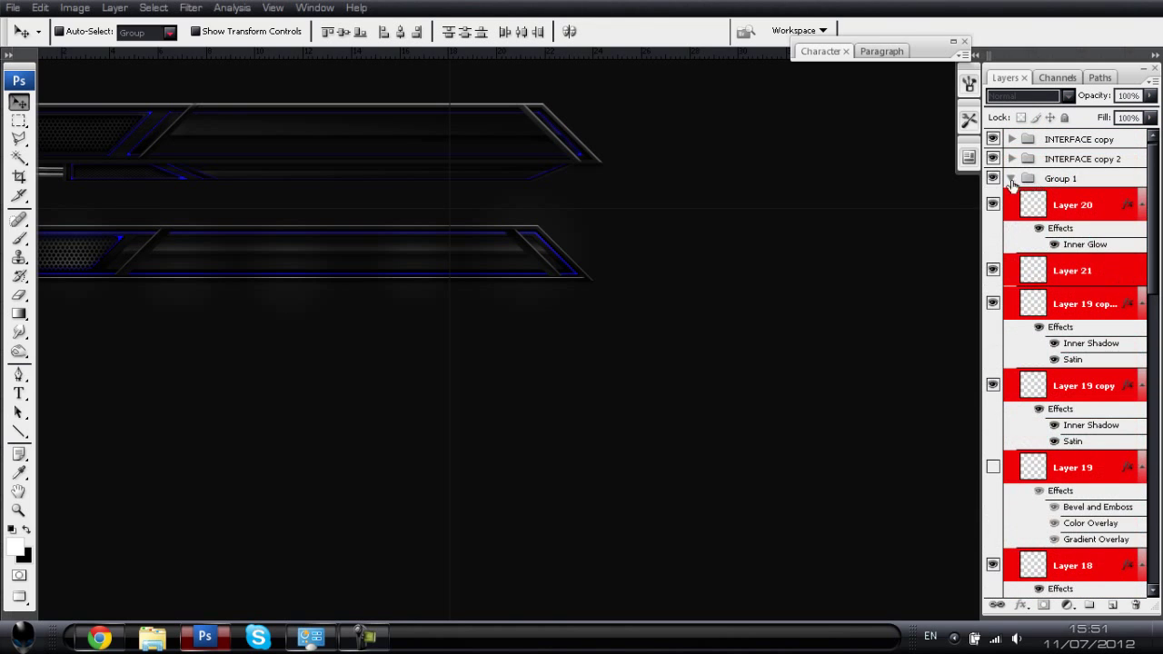
click(1011, 181)
click(993, 178)
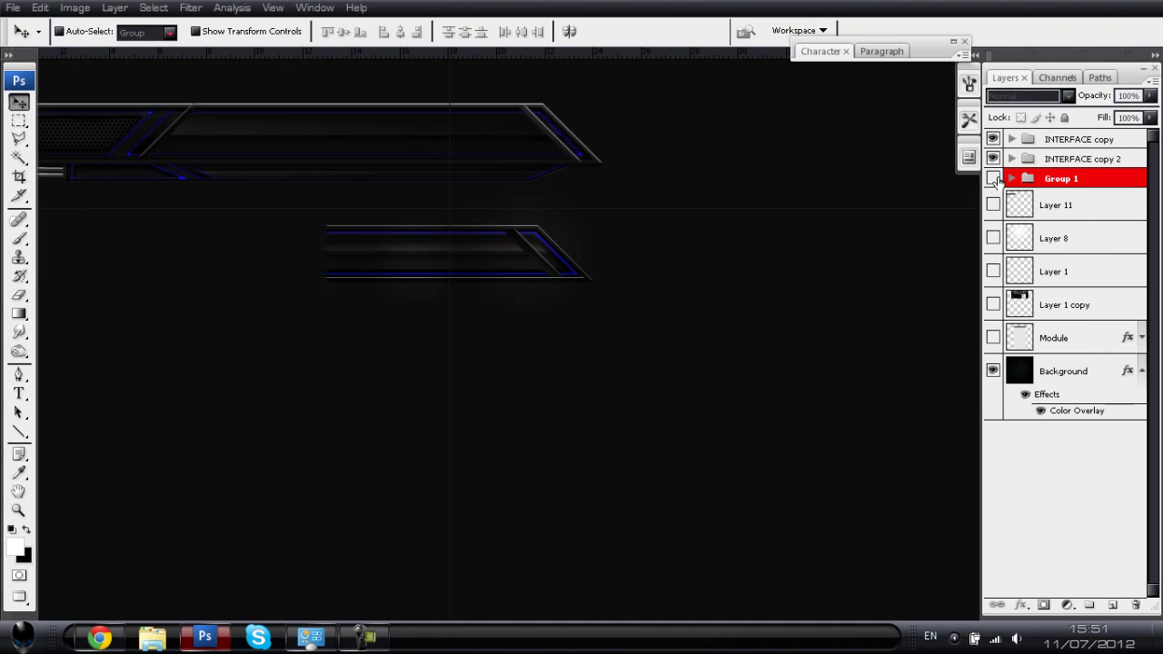
- Duplicate Group 1 under the default copy name
click(19, 492)
drag(151, 448, 224, 433)
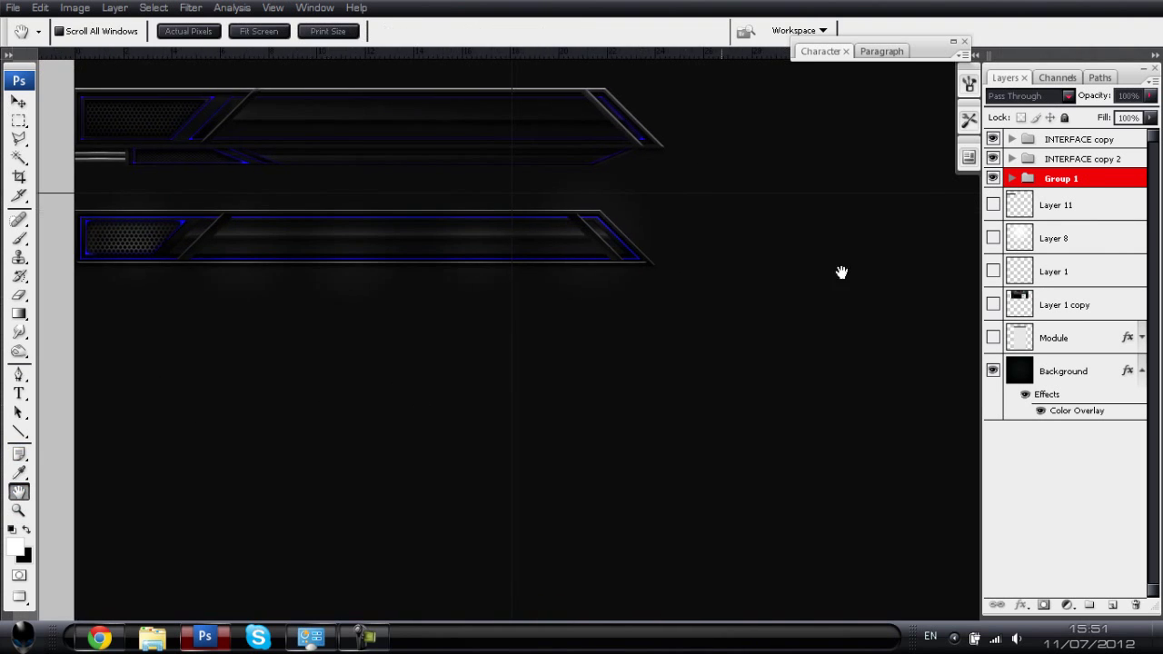
right_click(1063, 179)
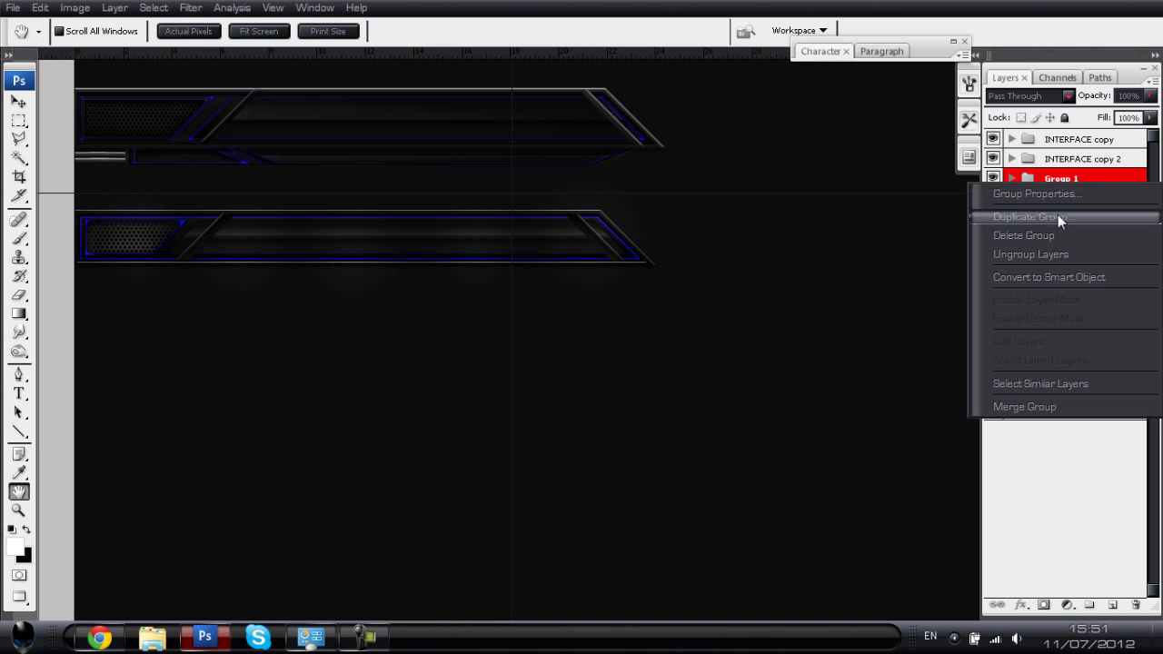
click(1058, 217)
click(733, 196)
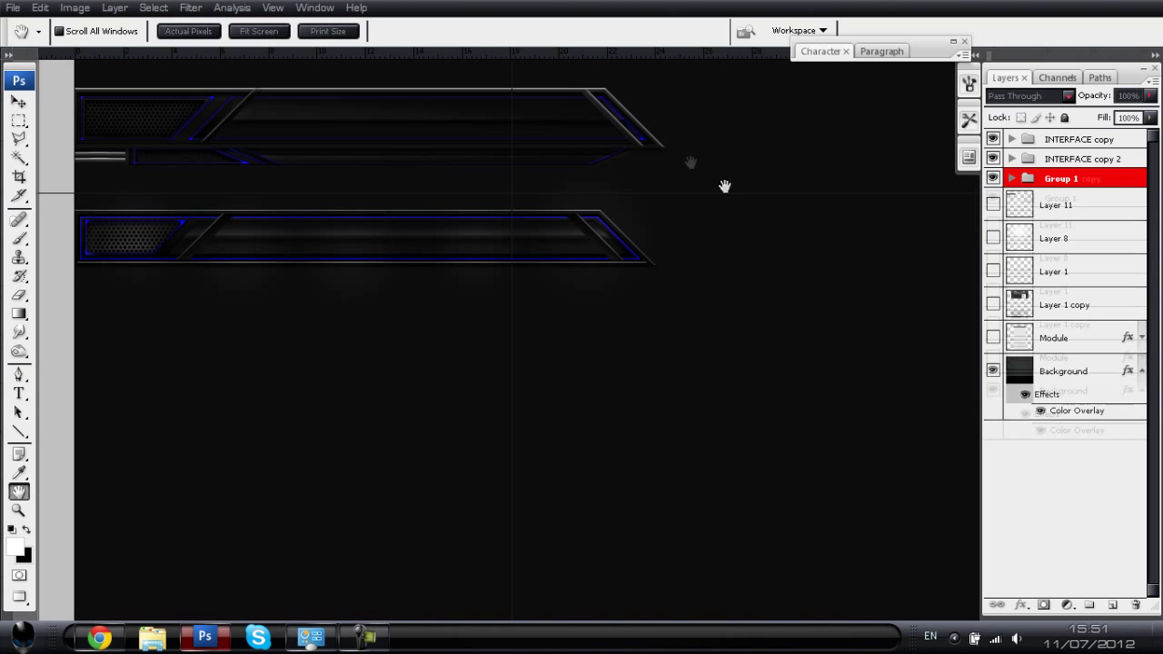
- Try moving Group 1 copy slightly below the original banner, and undo the move
click(19, 102)
drag(330, 241, 332, 275)
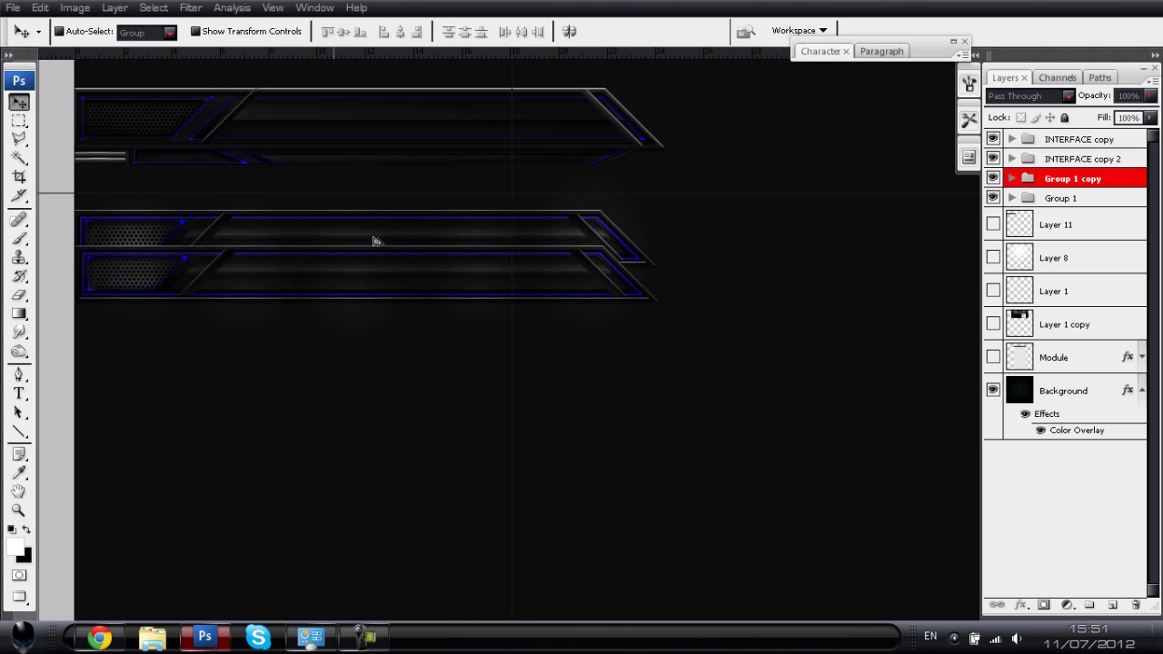
key(ctrl+z)
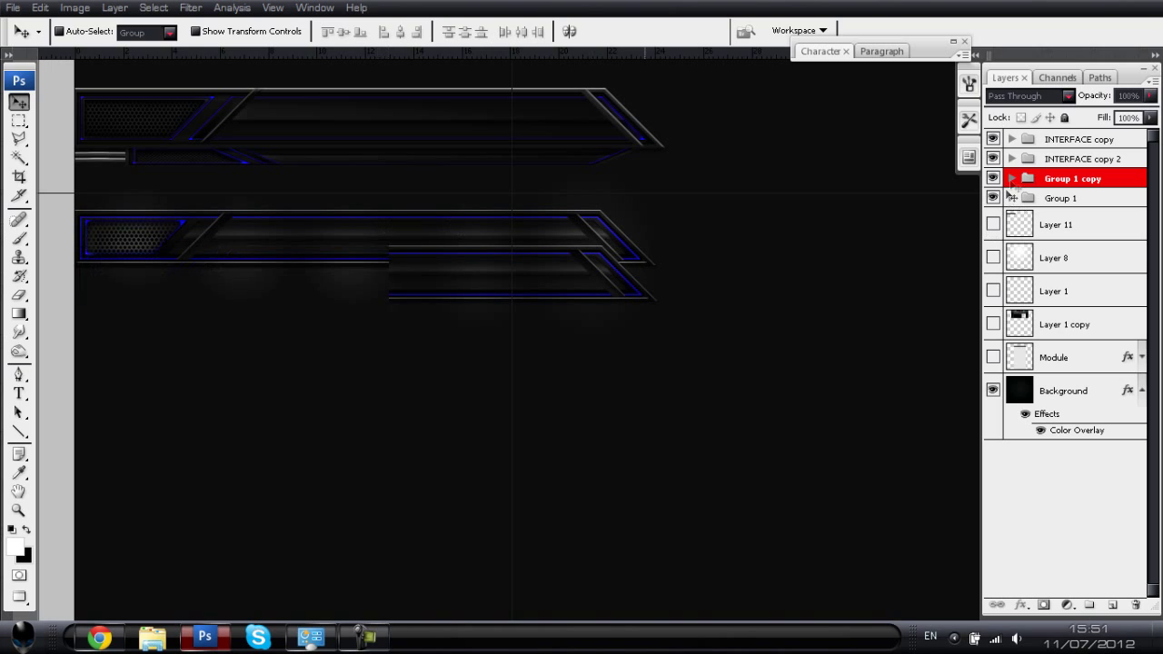
- Hide the Layer 21 copy highlights inside Group 1 copy, keeping its slanted strips visible
click(1012, 179)
click(993, 205)
click(993, 206)
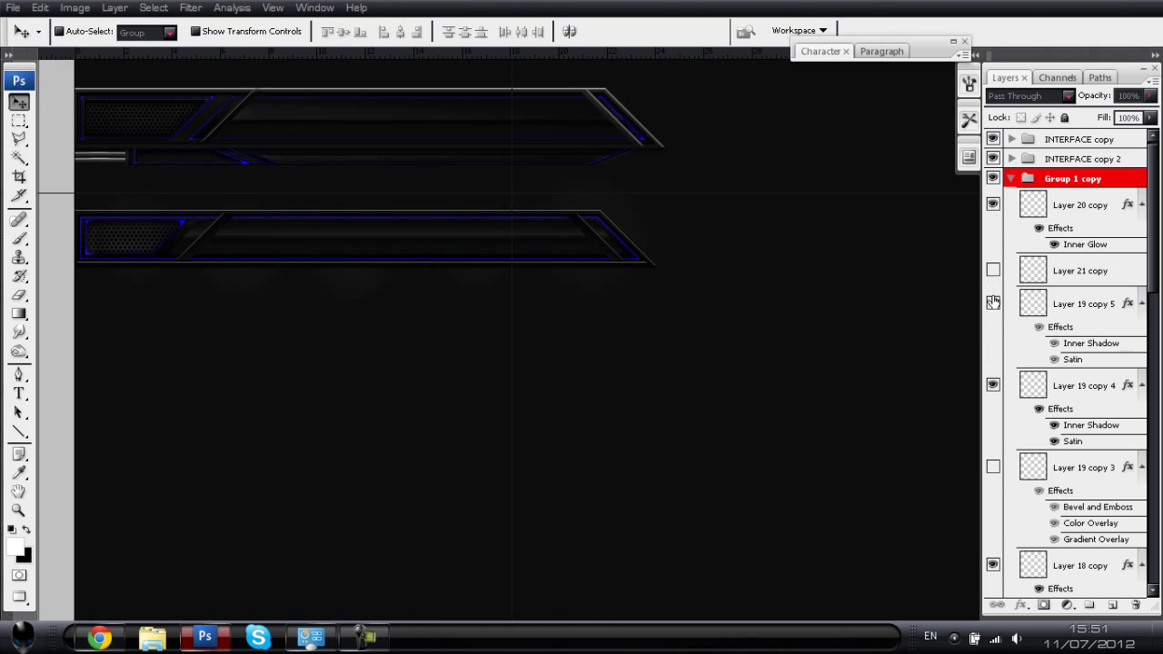
click(993, 303)
click(993, 386)
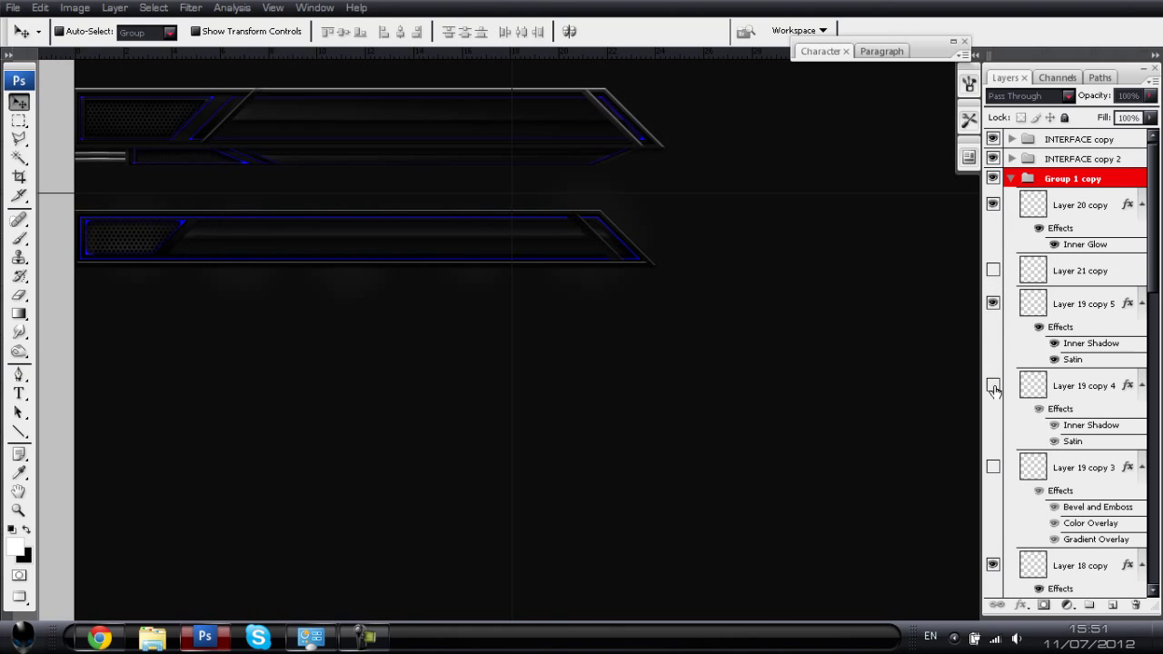
click(1010, 179)
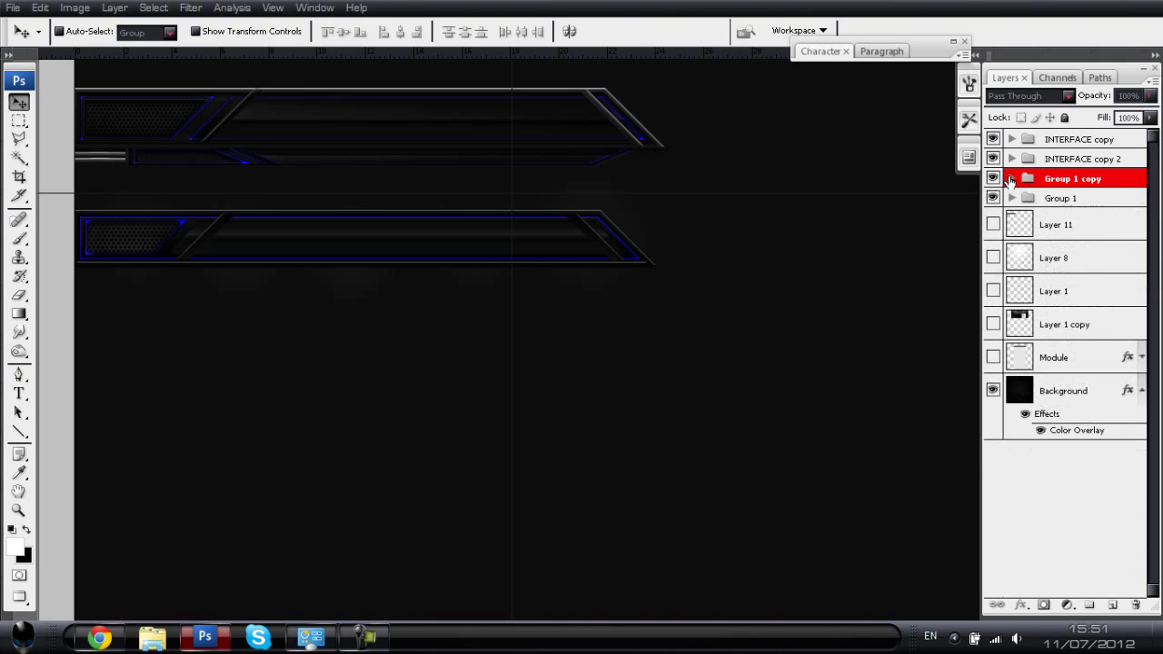
- Flip Group 1 copy vertically
click(40, 7)
mouse_move(127, 297)
click(304, 472)
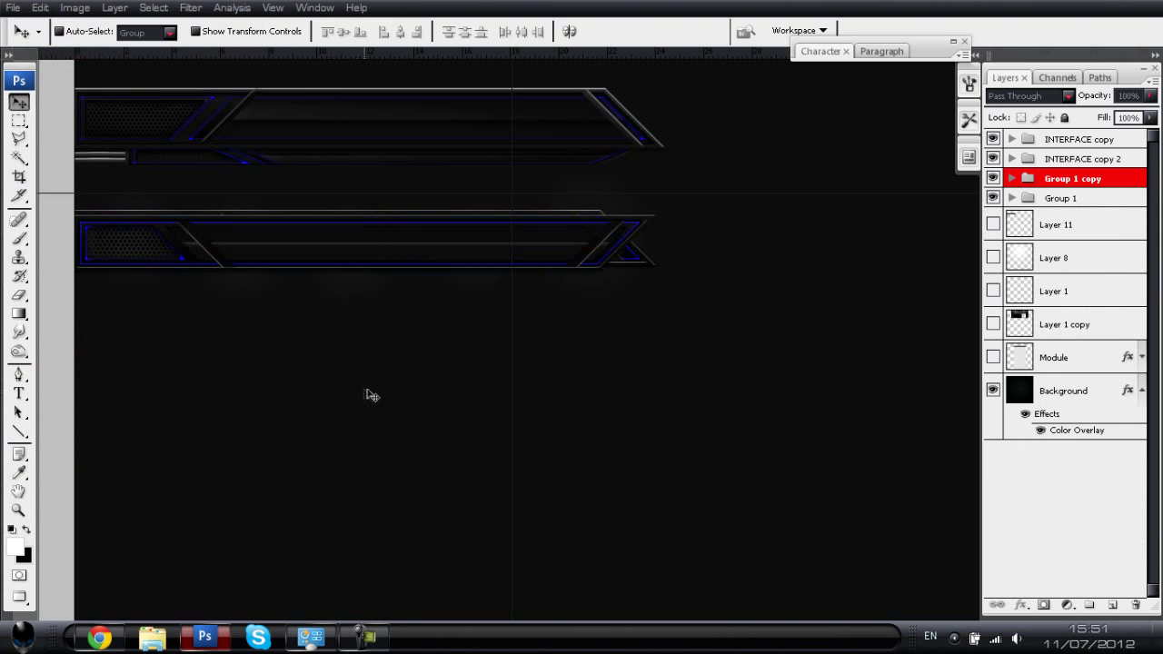
- Scale Group 1 copy to 64.3% width and 43.3% height and place it directly beneath the lower banner
key(ctrl+t)
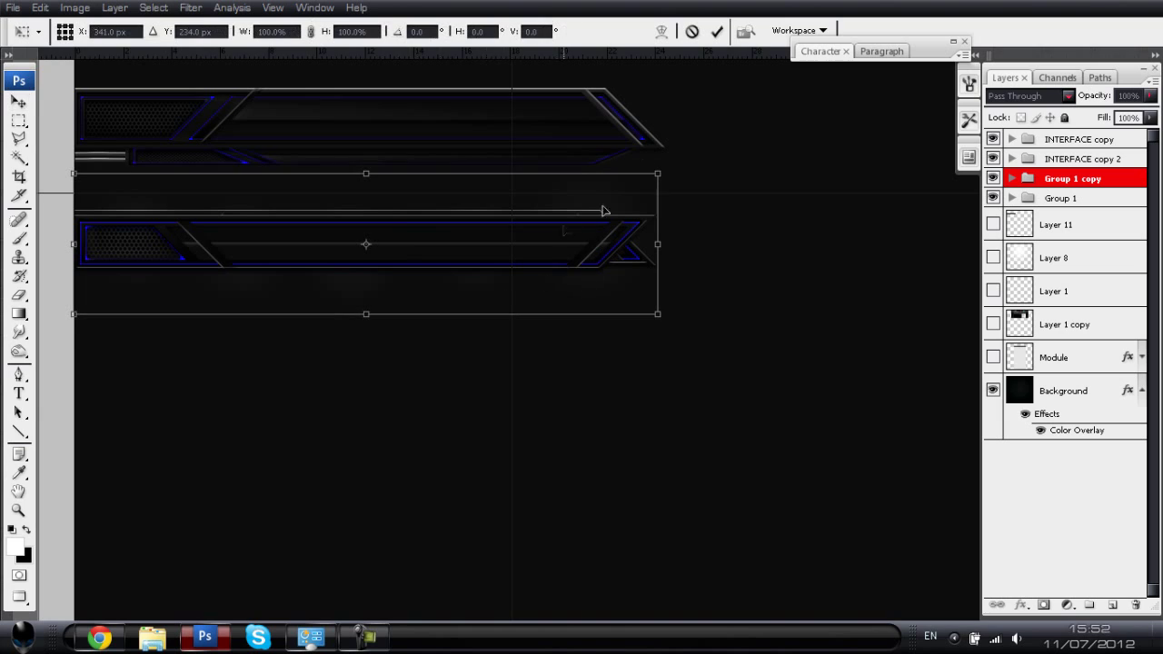
drag(656, 179, 415, 253)
drag(359, 280, 390, 277)
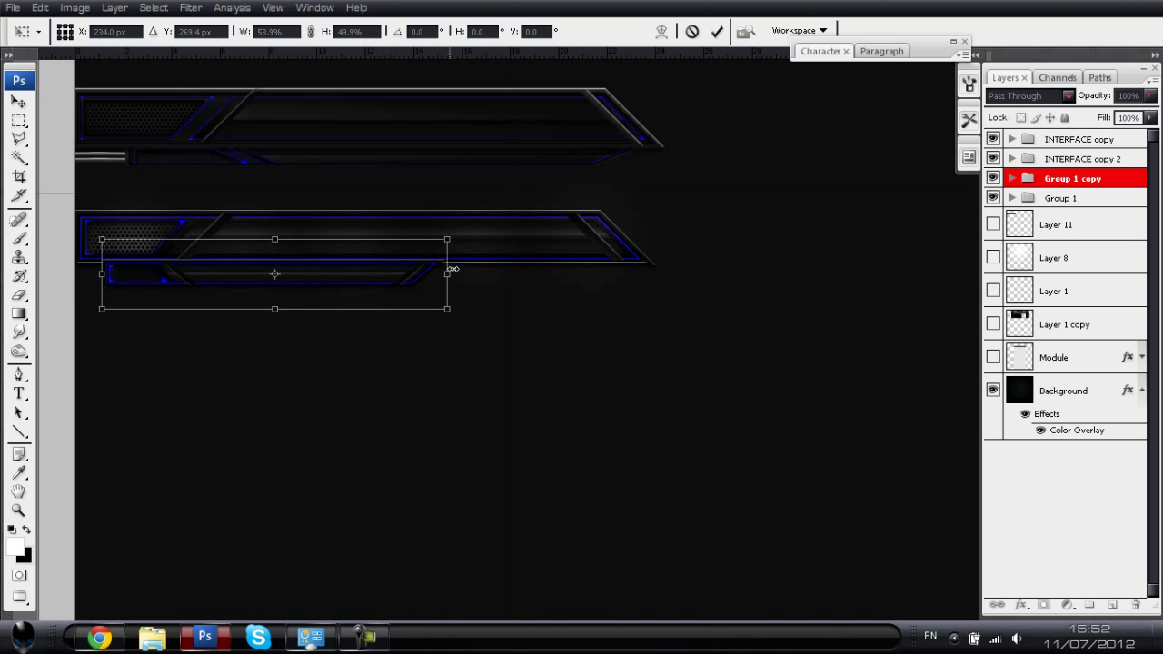
drag(365, 235, 367, 244)
drag(447, 278, 479, 278)
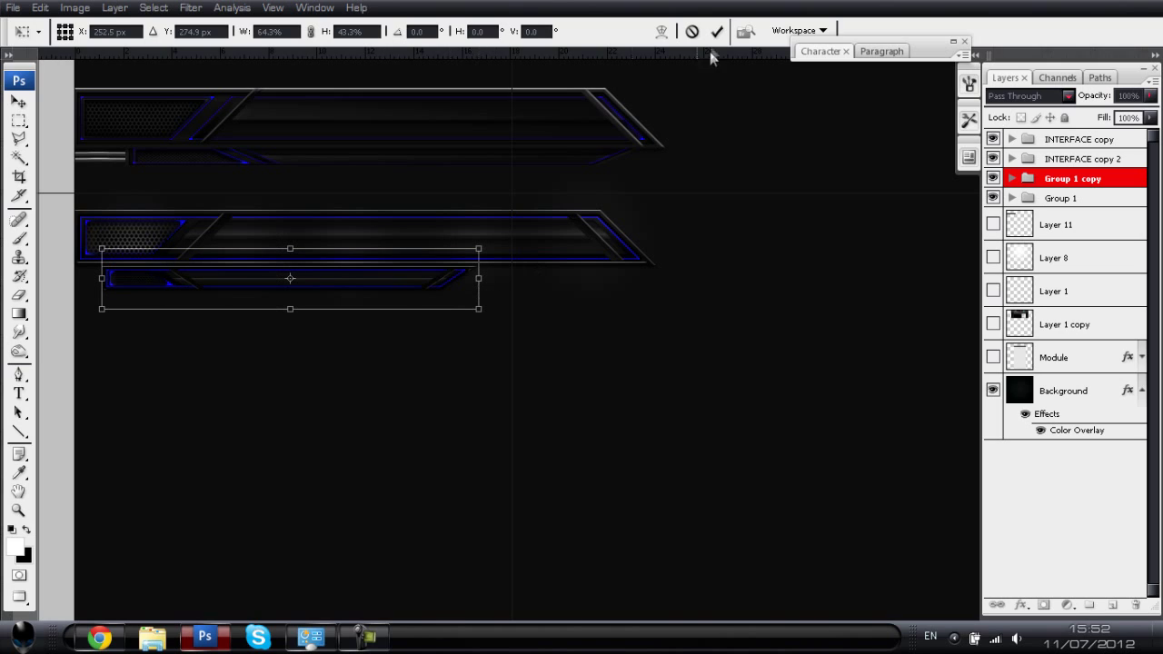
click(717, 31)
ctrl+click(335, 300)
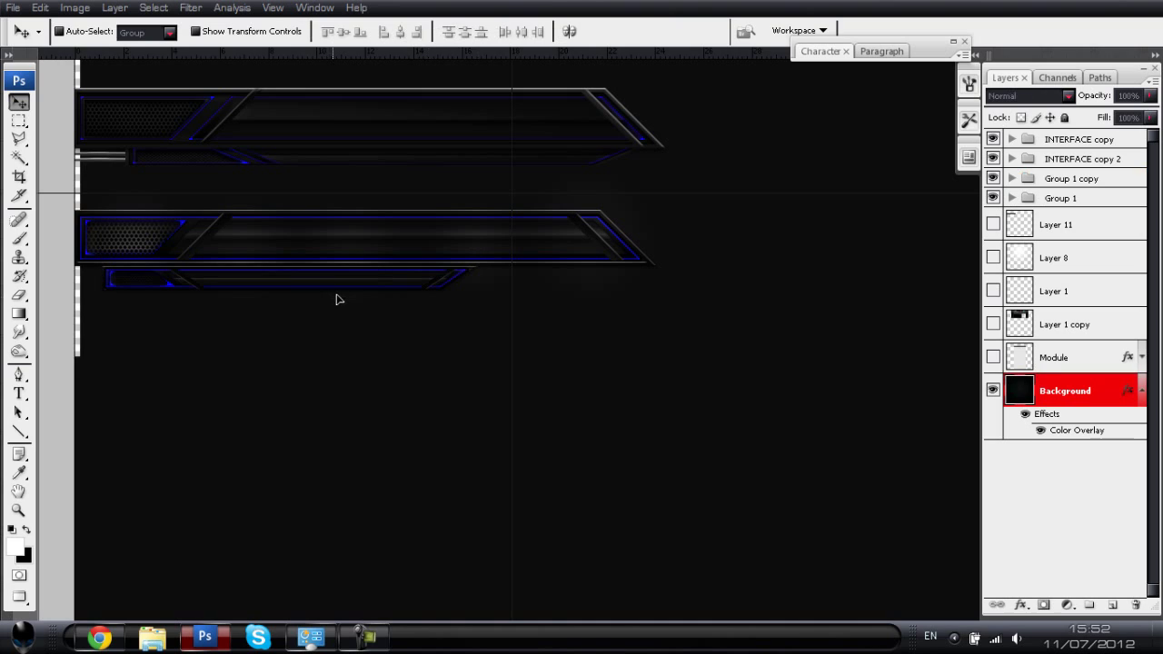
- Place Group 1 copy below Group 1 in the layer order, and tuck the sub-banner up under the main banner, shifted slightly right
click(1077, 178)
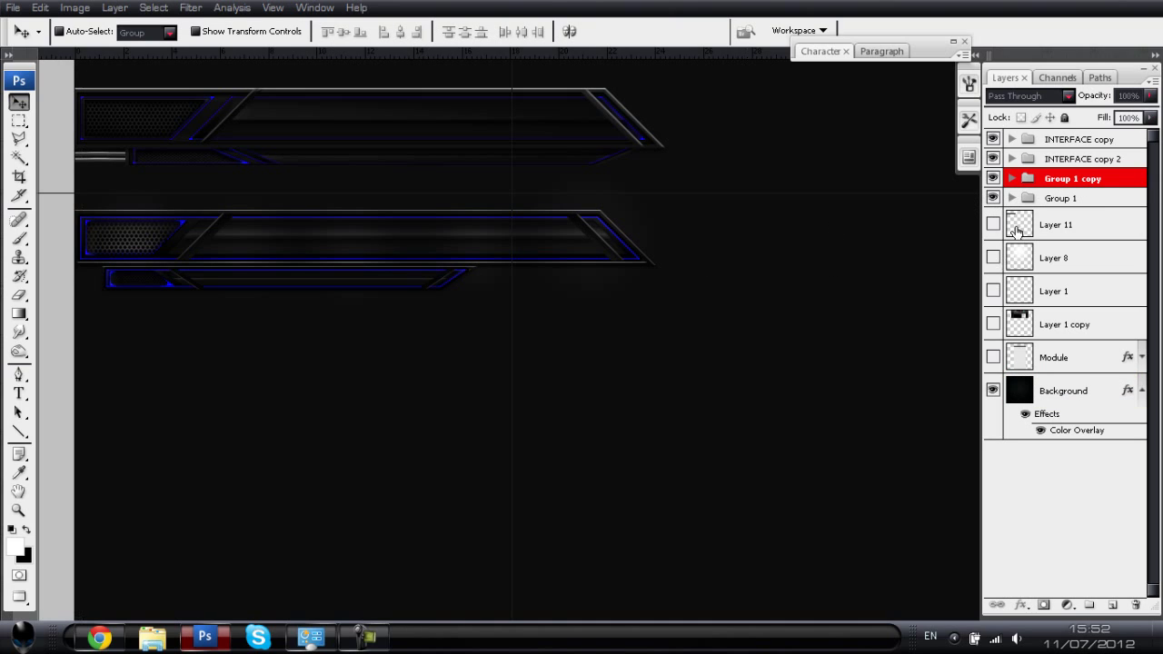
drag(1053, 179, 1054, 211)
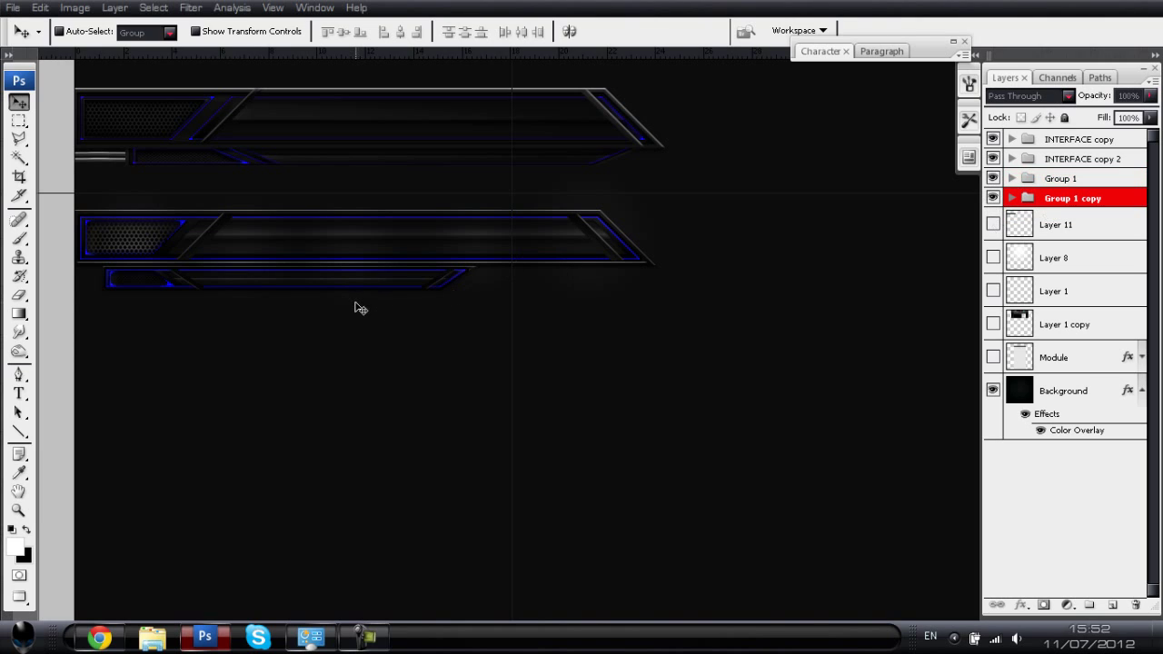
key(Up)
key(Up)
key(Up)
key(Up)
key(Up)
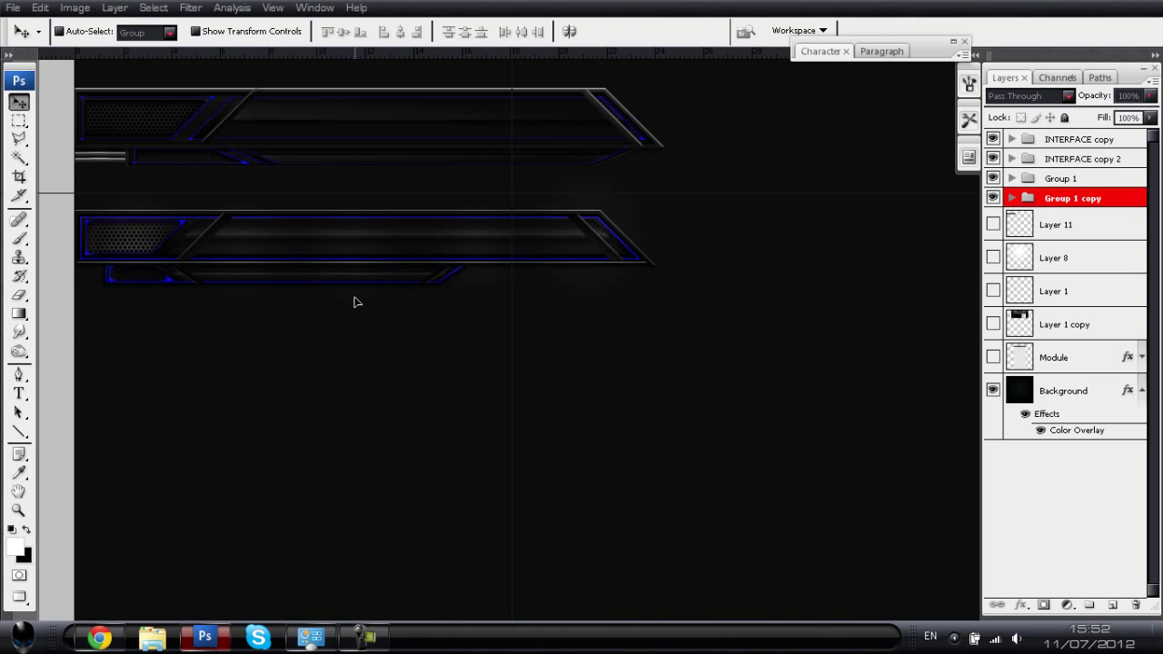
drag(356, 305, 362, 306)
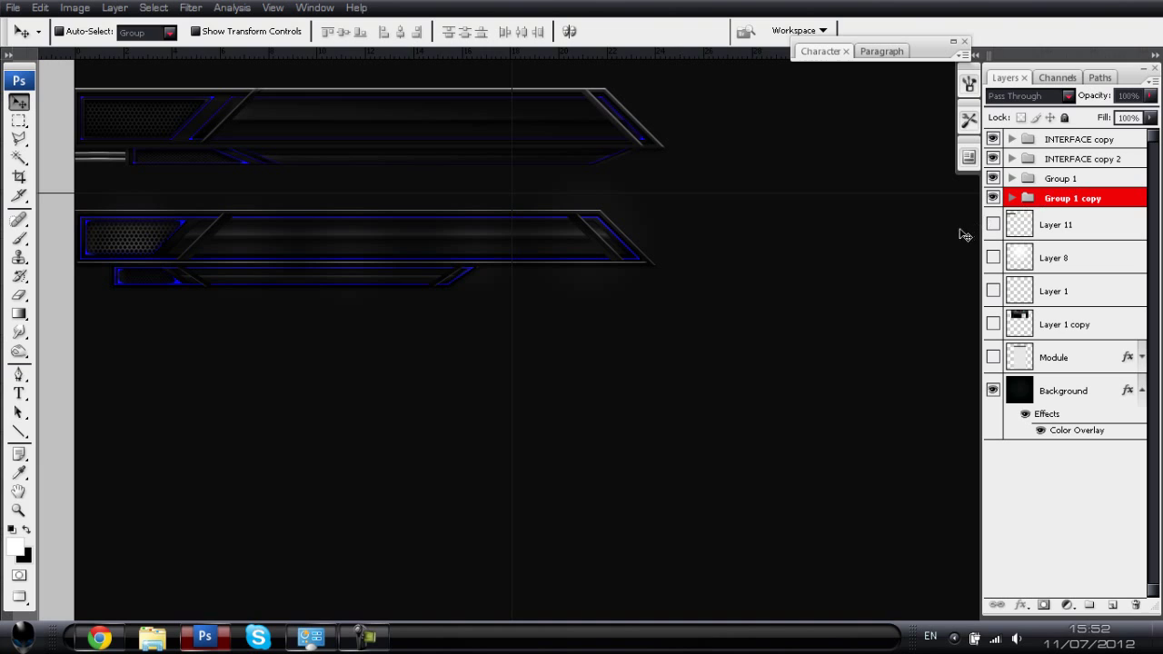
- Examine the layers inside the INTERFACE copy group, toggling their visibility to look for the thin strips beside the upper sub-banner
click(993, 139)
click(1011, 139)
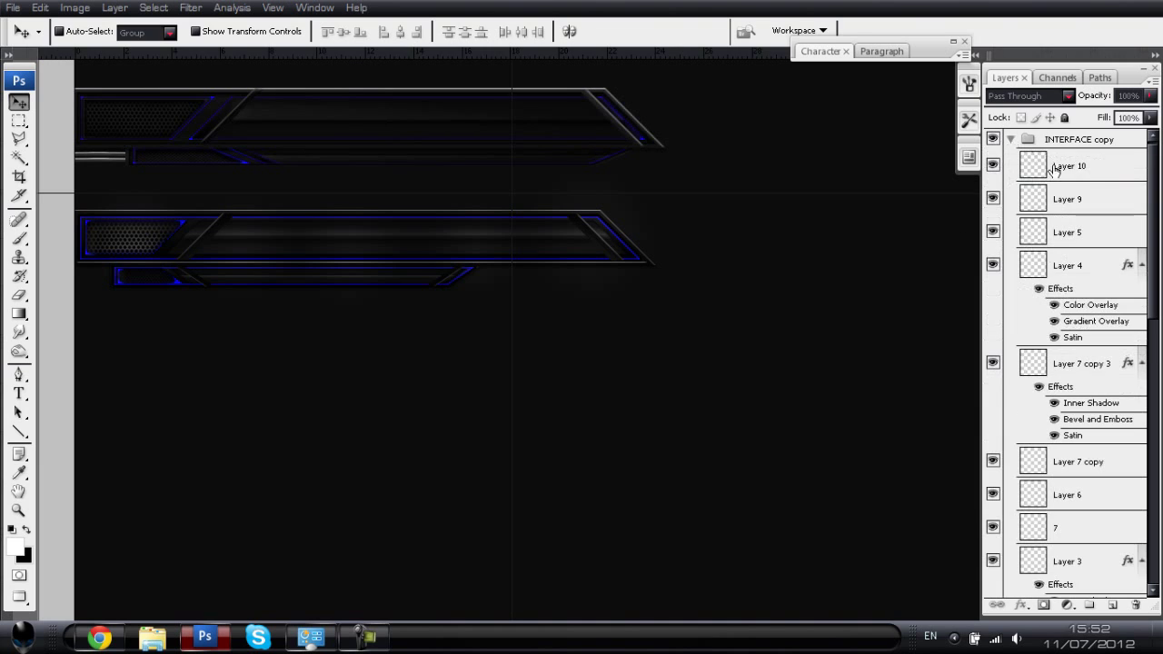
click(1065, 171)
scroll(989, 259, down, 2)
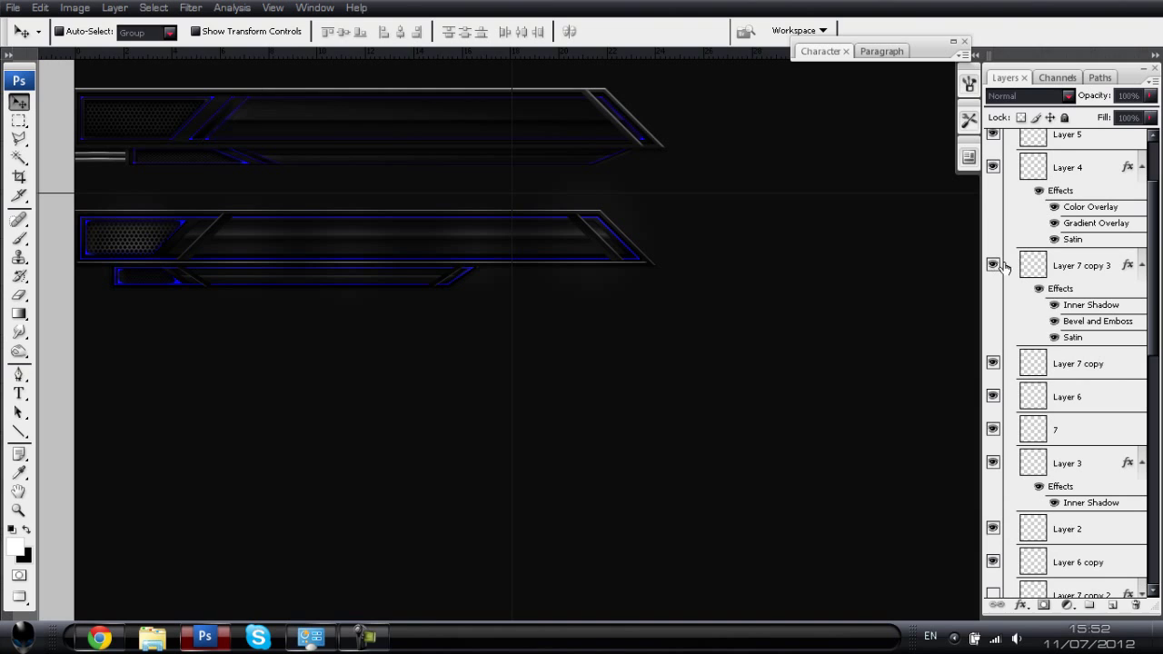
scroll(1012, 264, down, 10)
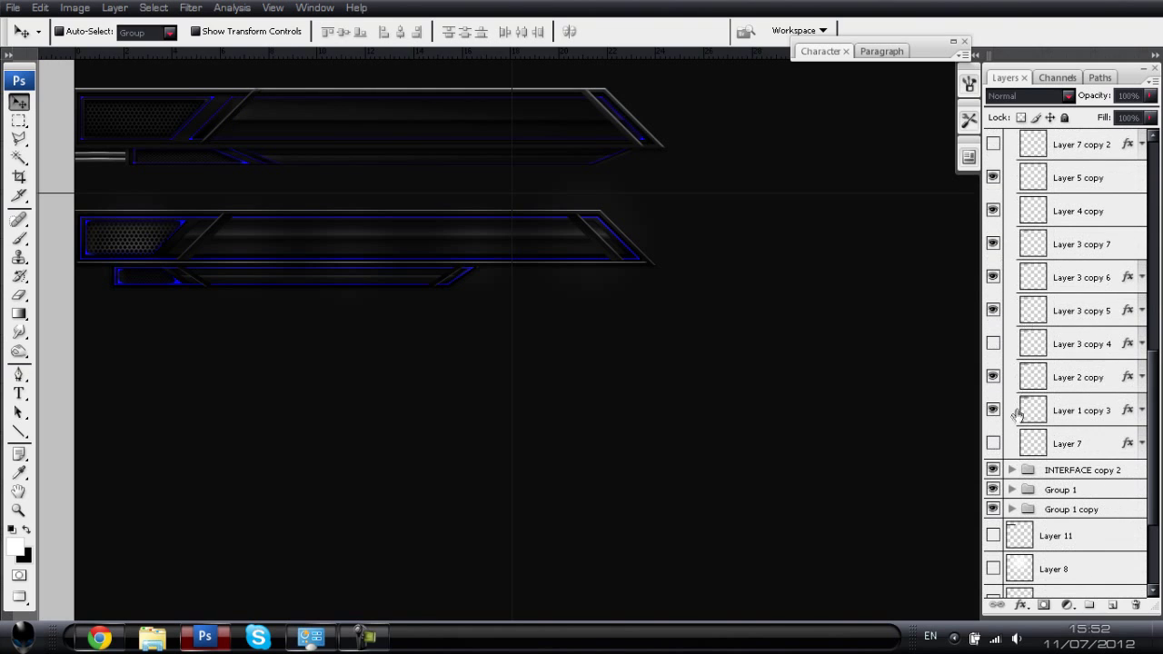
scroll(996, 309, up, 1)
click(993, 270)
click(993, 270)
click(993, 236)
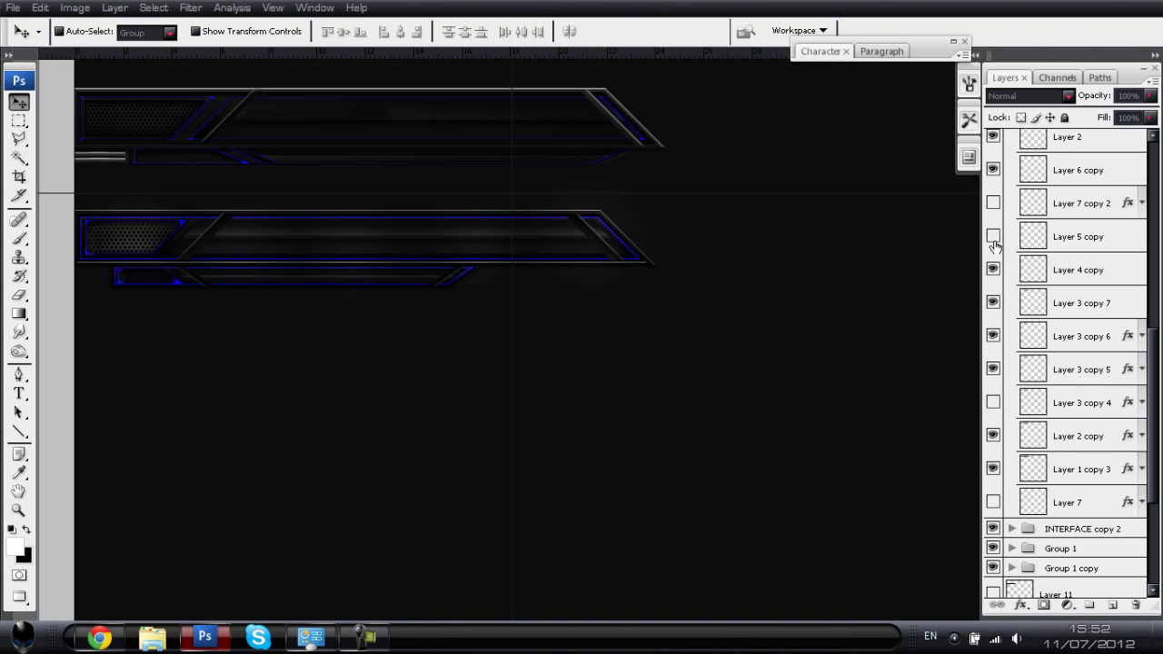
scroll(1008, 504, up, 5)
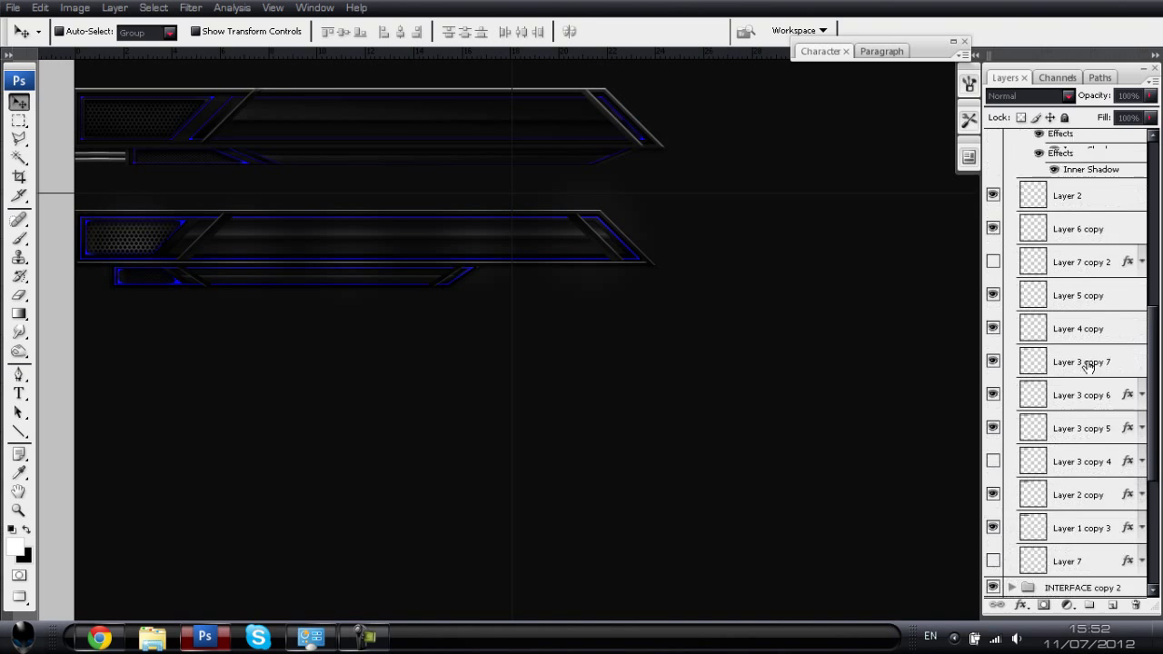
scroll(1074, 238, up, 5)
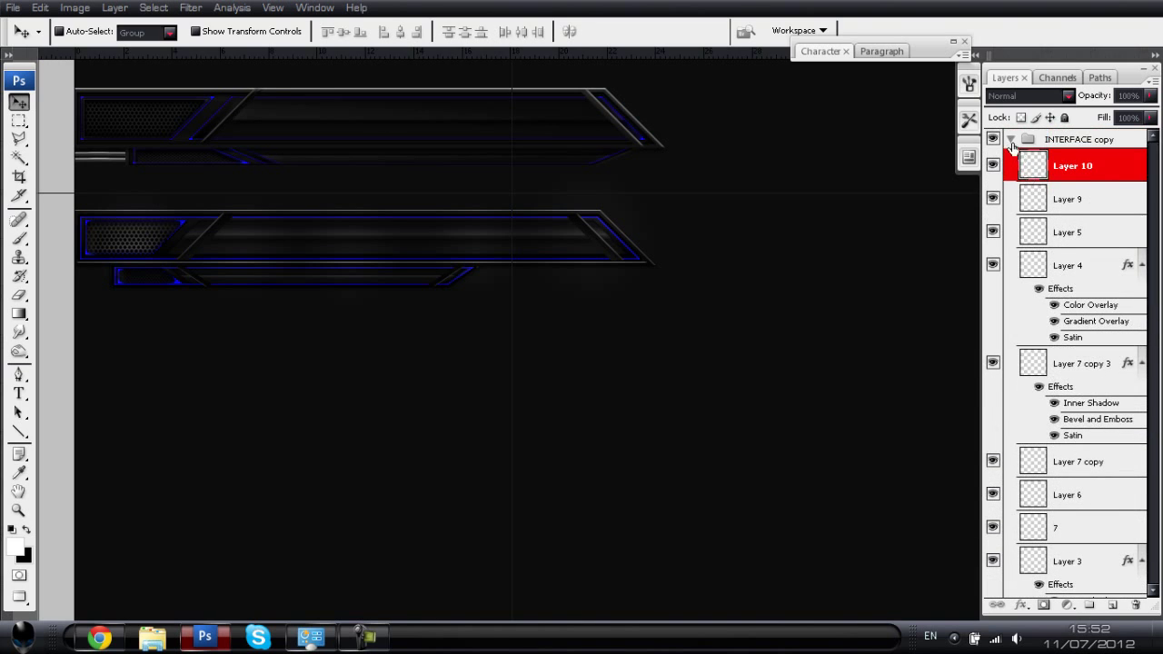
click(1012, 139)
- Duplicate the thin grey strip Layer 7 copy 9 from INTERFACE copy 2 and move the duplicate down to the lower sub-banner's left end
click(1013, 158)
click(1031, 159)
scroll(1054, 253, down, 5)
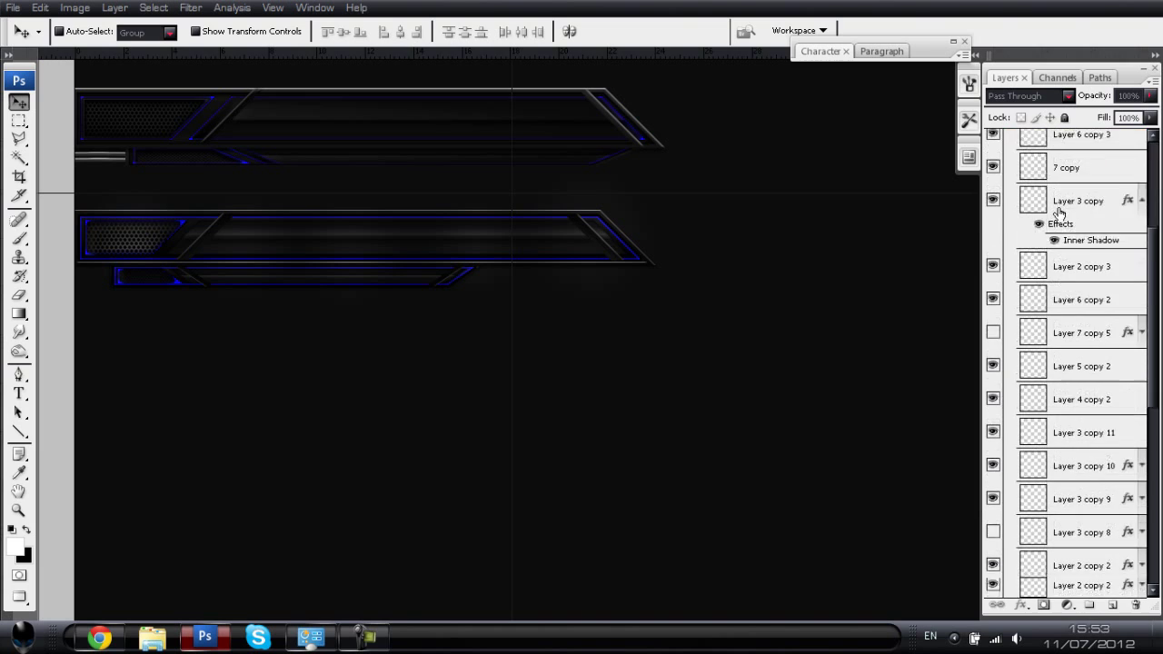
click(993, 475)
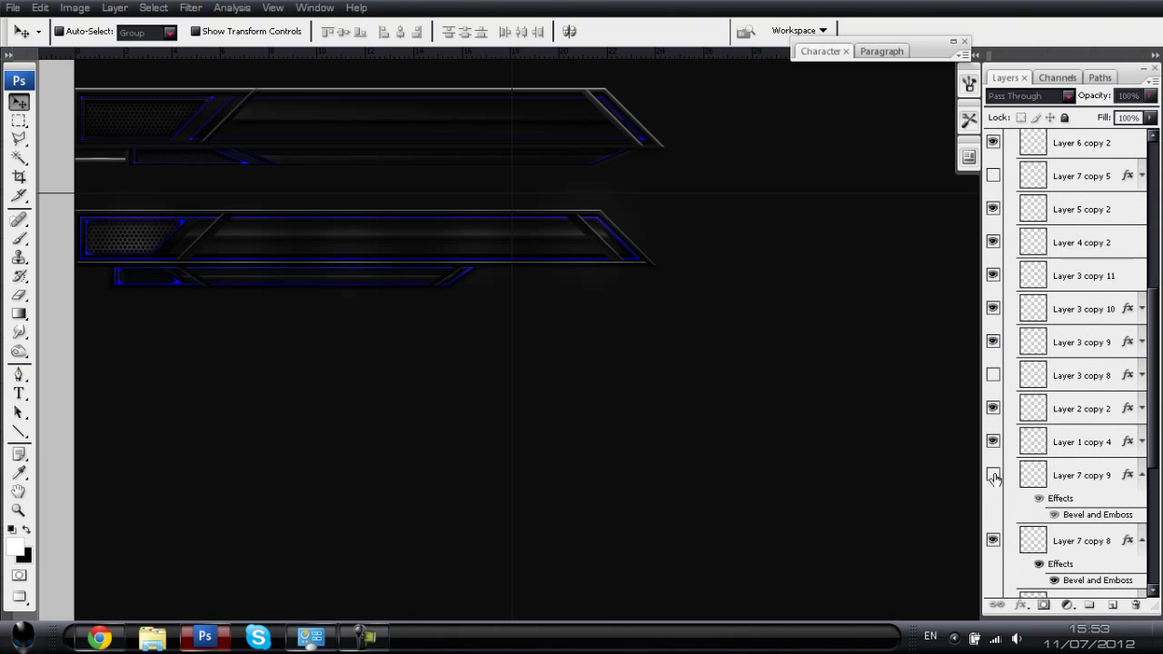
click(1083, 478)
key(ctrl+j)
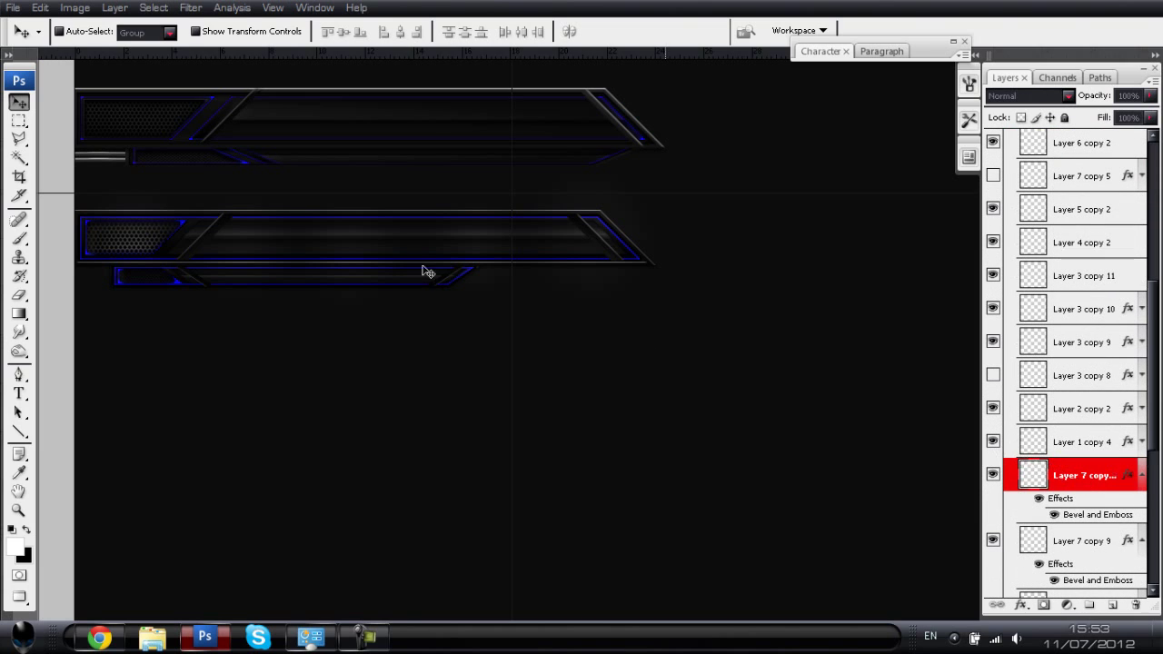
drag(159, 263, 154, 306)
- Move the new strip's layer out of the group to below Layer 11, and duplicate the strip slightly above itself
drag(1070, 478, 1072, 527)
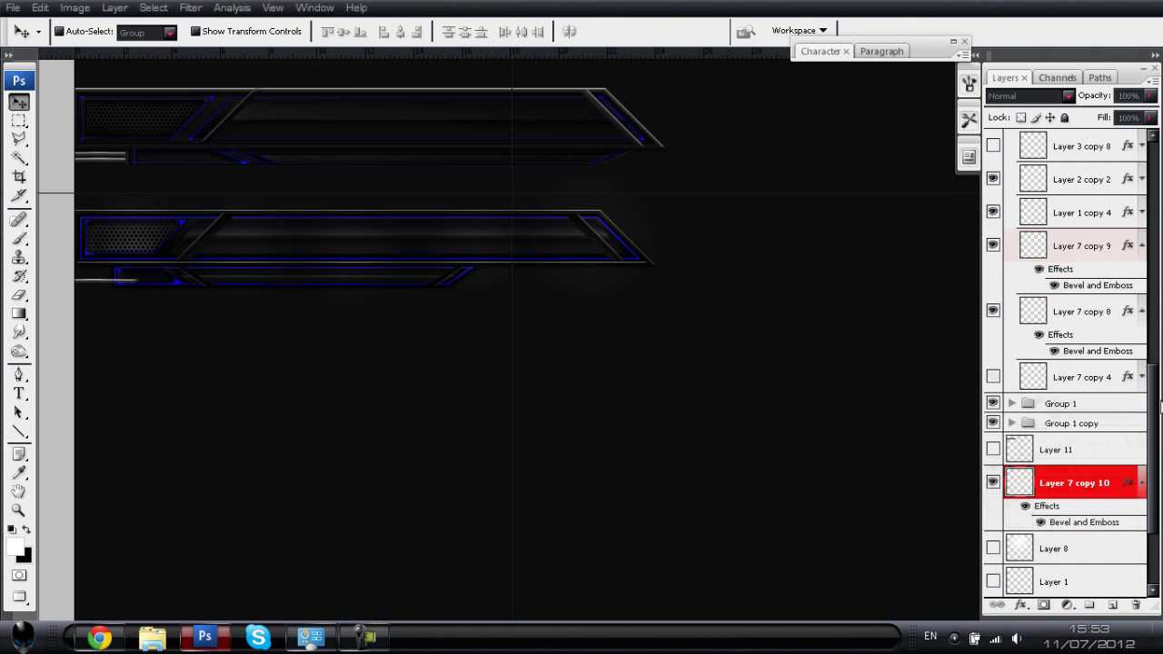
scroll(1012, 127, up, 15)
click(1010, 158)
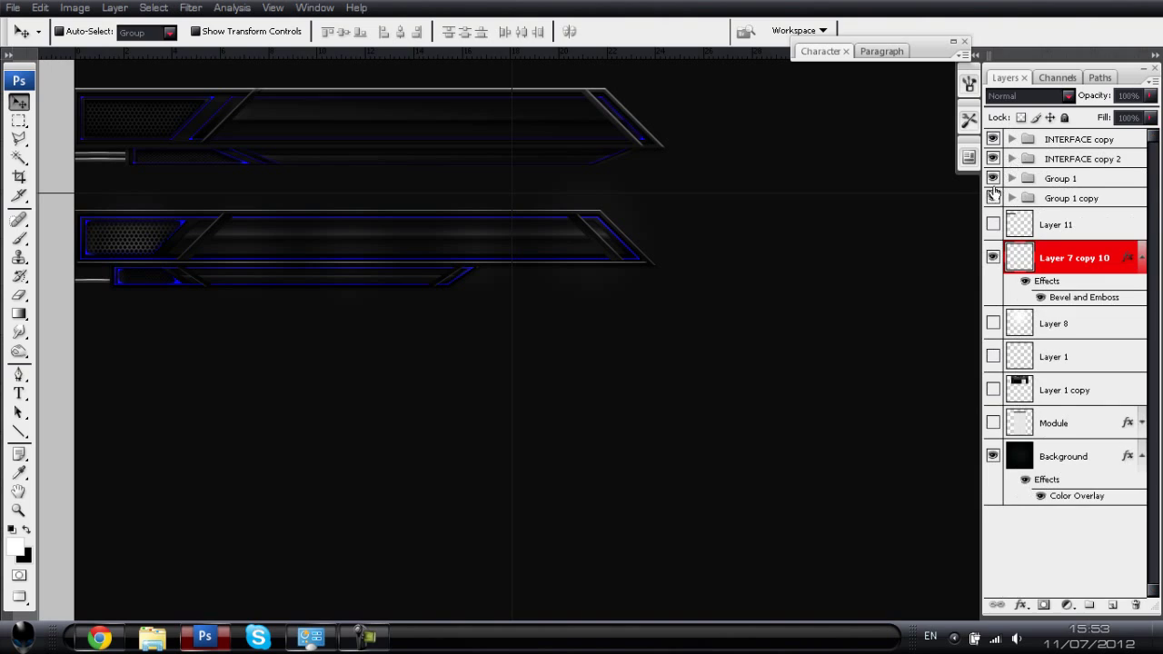
key(ctrl+j)
drag(155, 317, 156, 310)
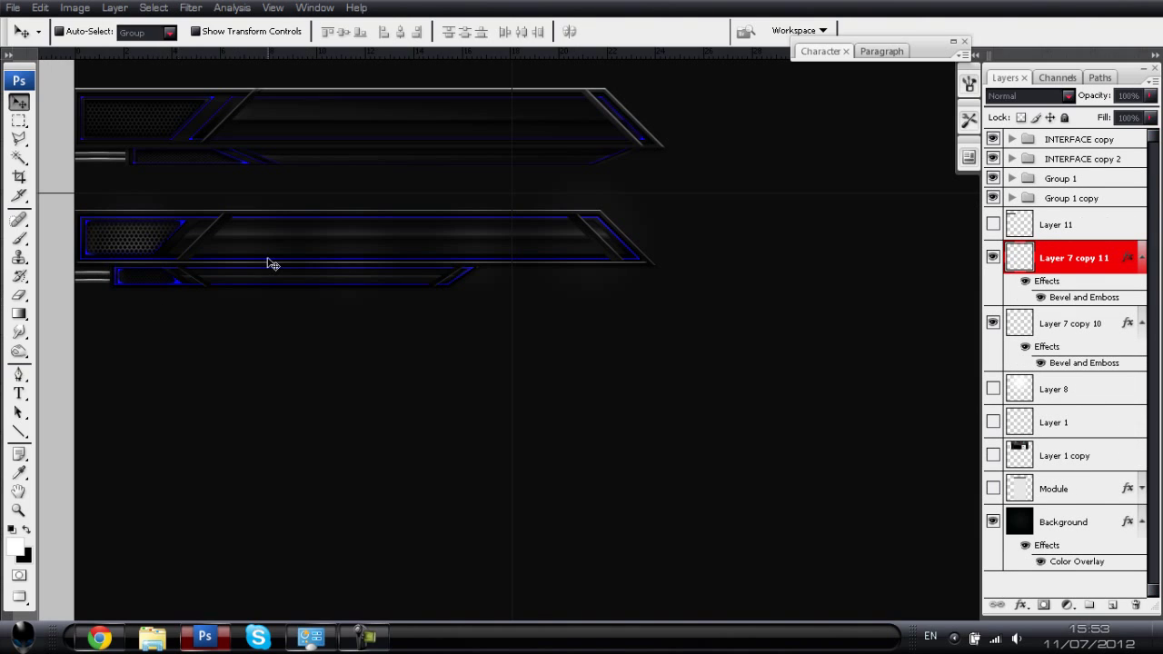